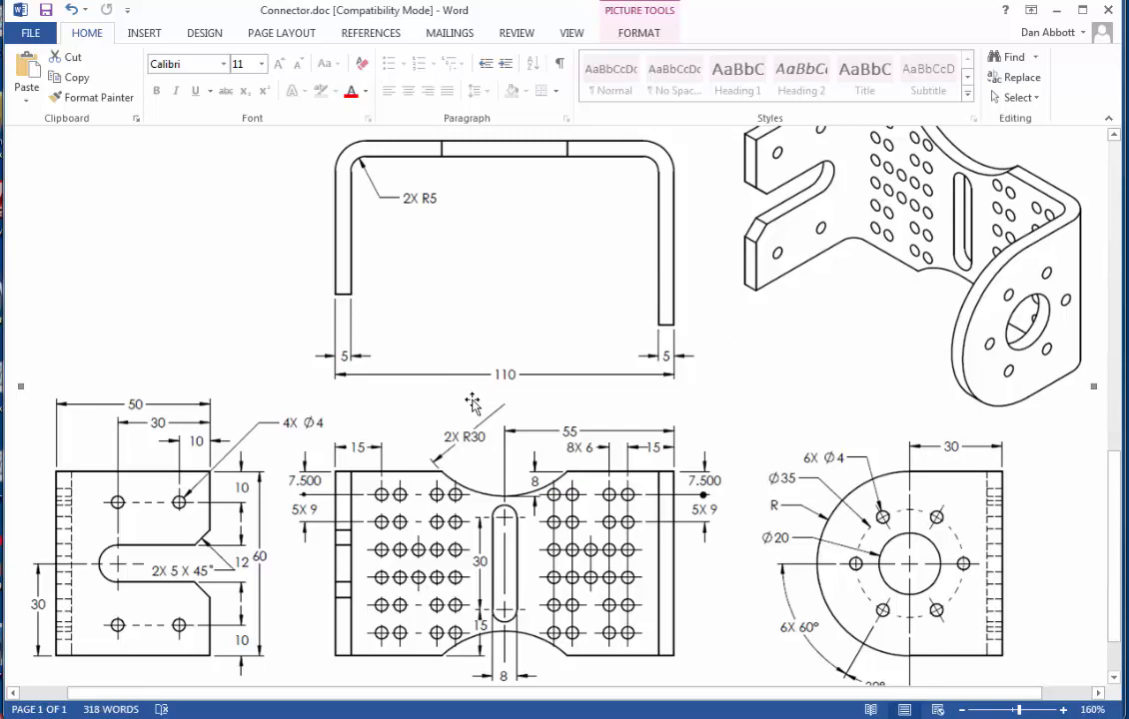
Review the numbered modelling instructions for the connecting plate in the Connector document.
scroll(472, 402, up, 10)
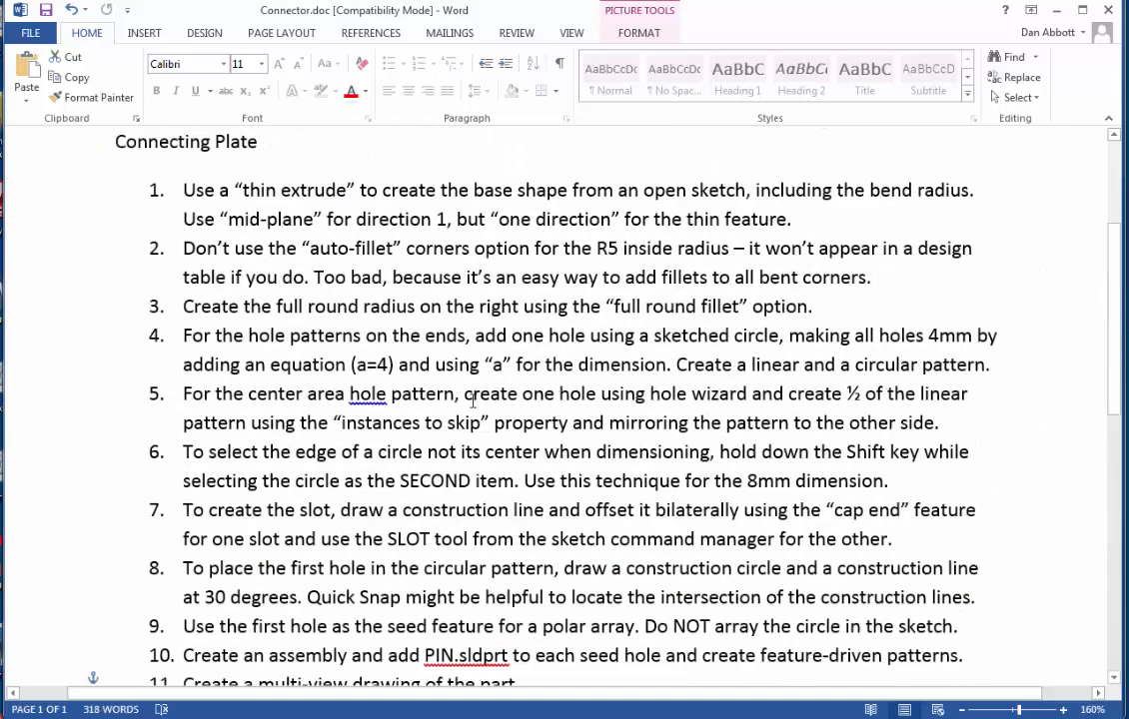
scroll(472, 400, down, 2)
scroll(473, 401, up, 2)
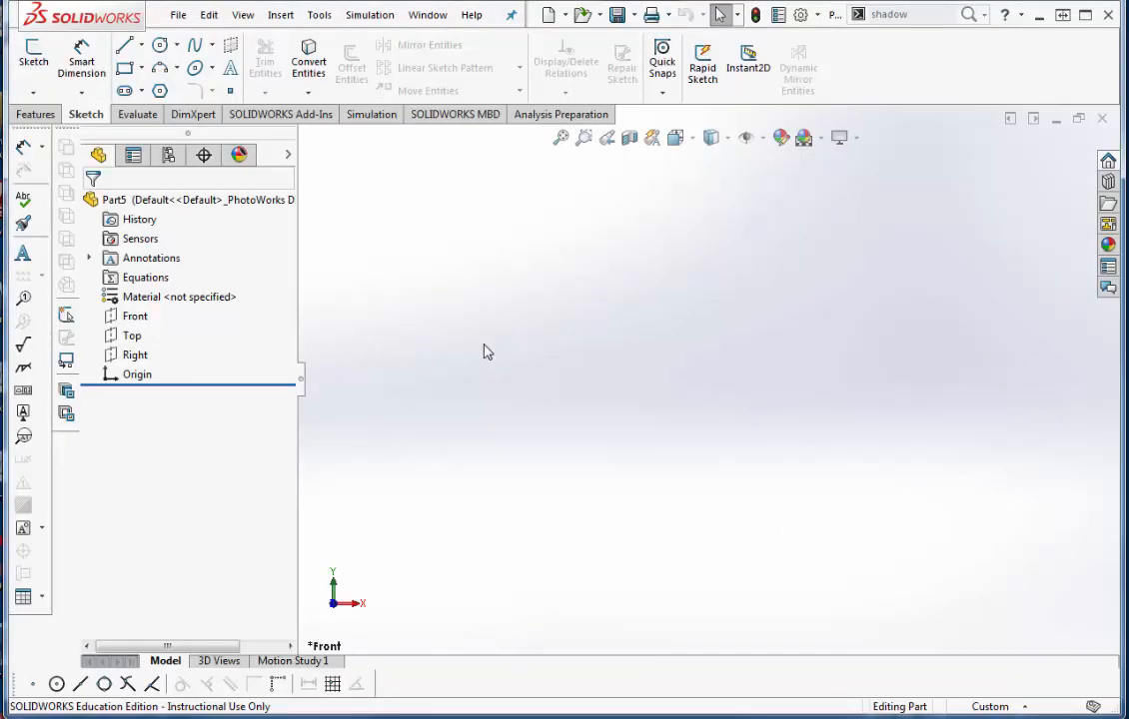
In SOLIDWORKS, create a new document from the part template and set its units to MMGS.
click(180, 15)
click(200, 40)
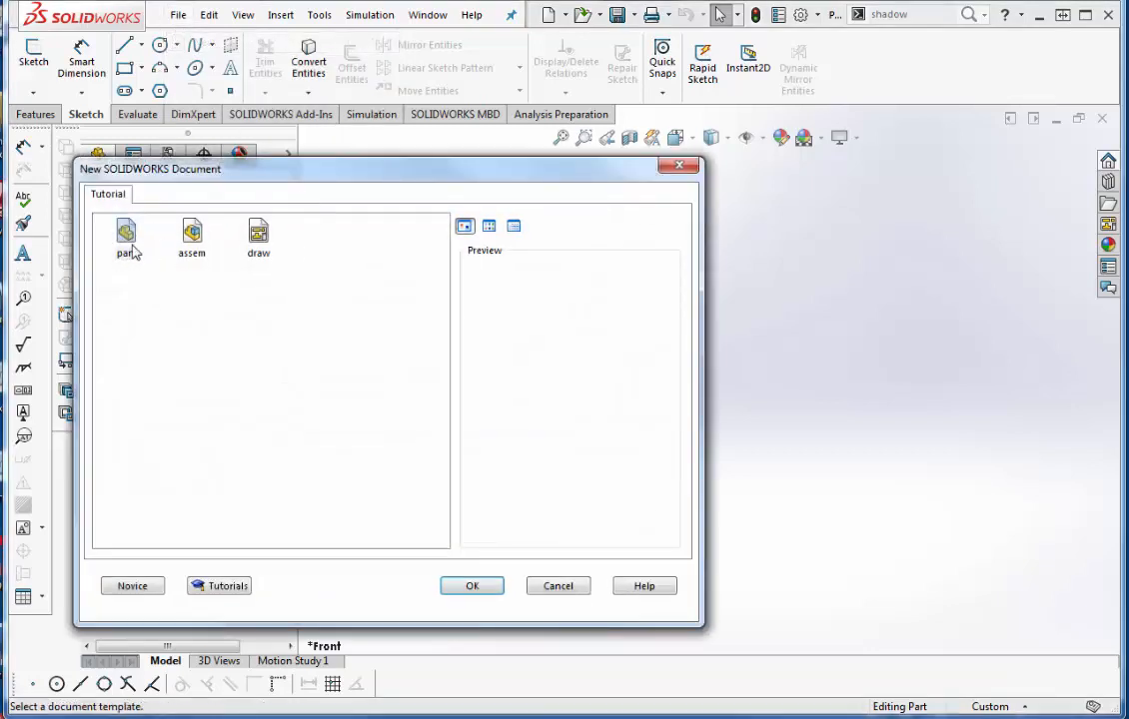
double_click(128, 239)
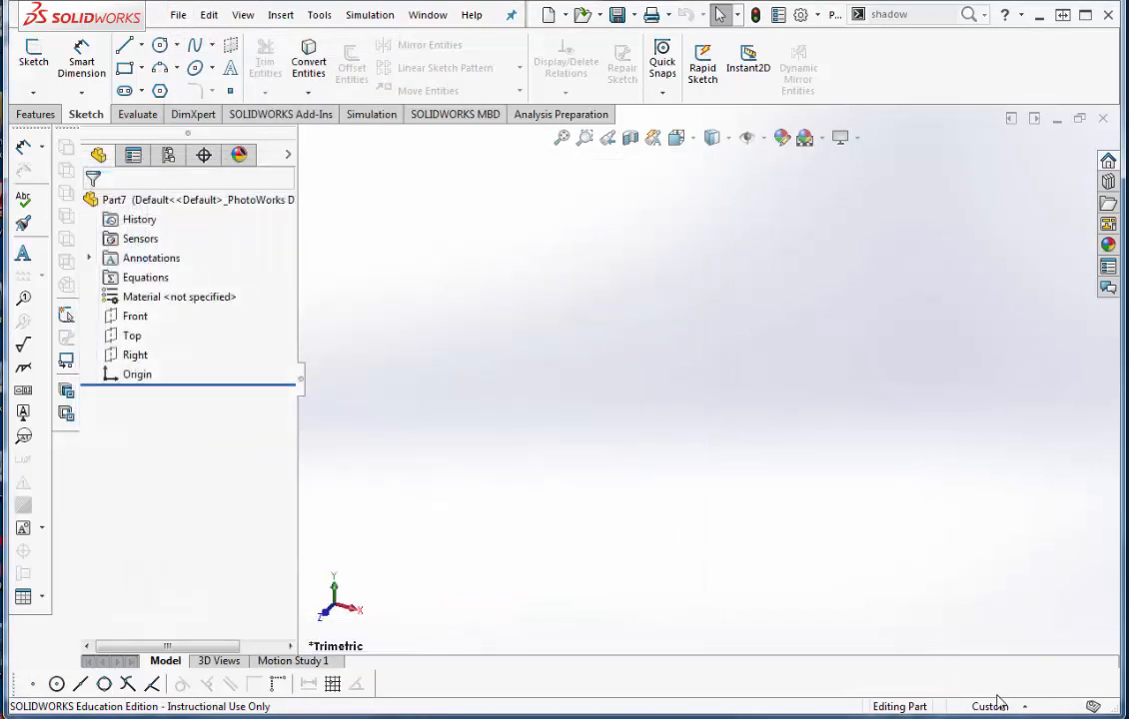
click(994, 705)
click(977, 613)
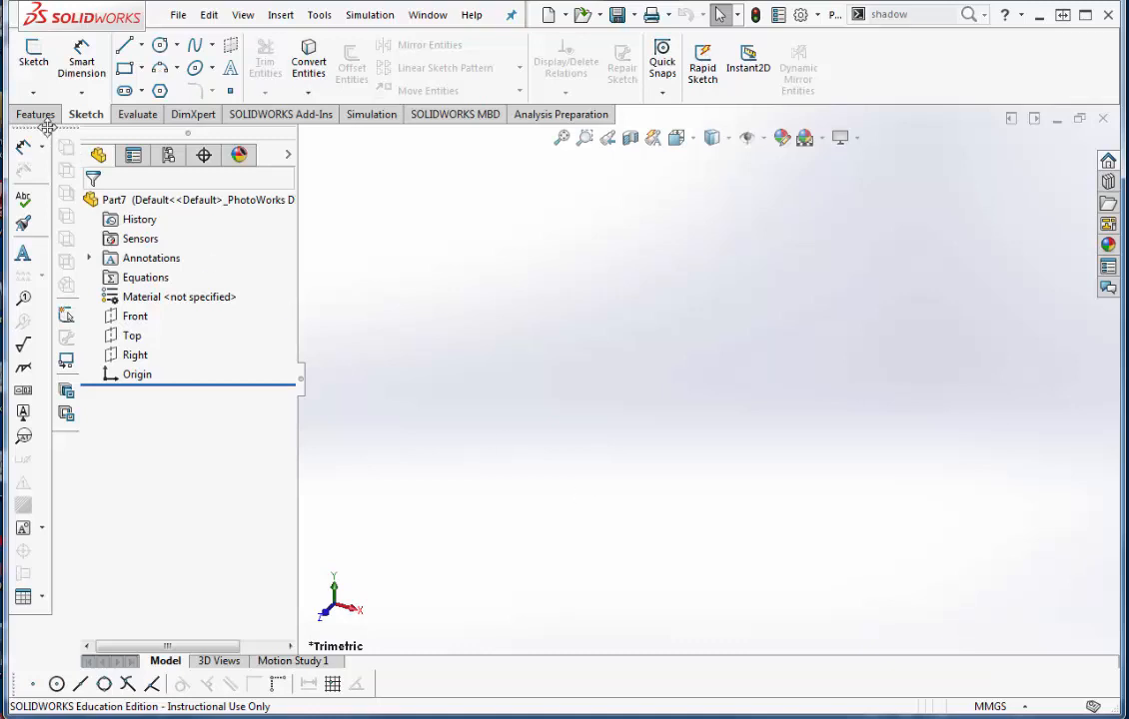
Start a new sketch on the Top plane.
click(33, 62)
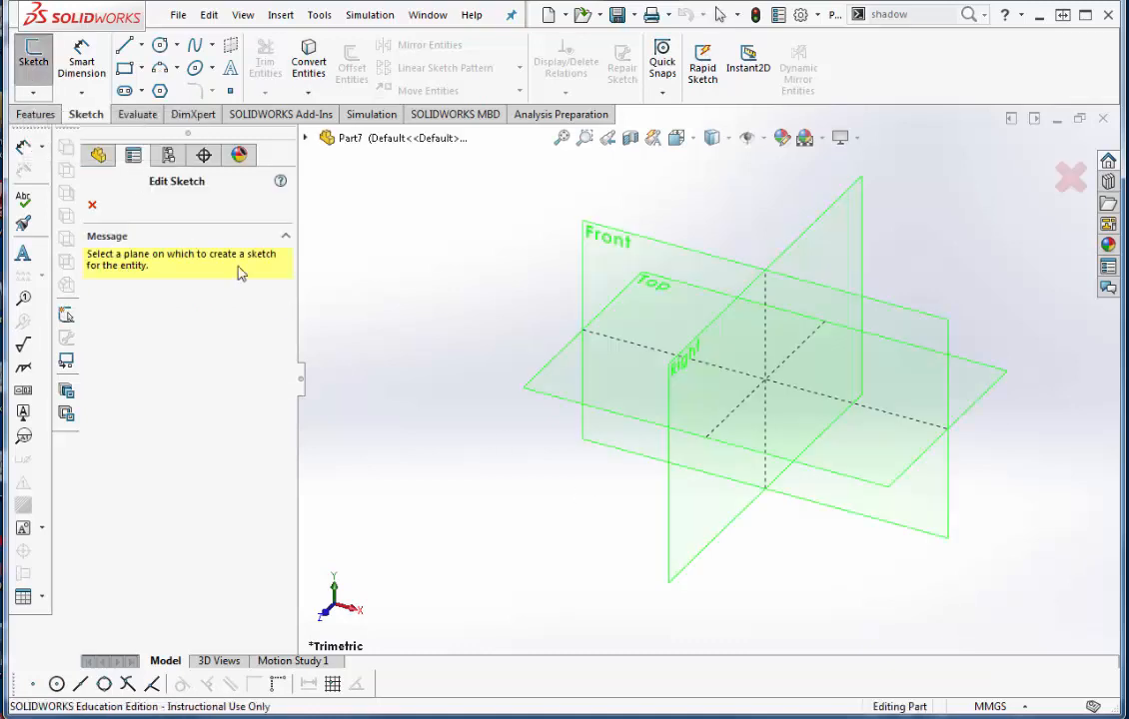
click(552, 398)
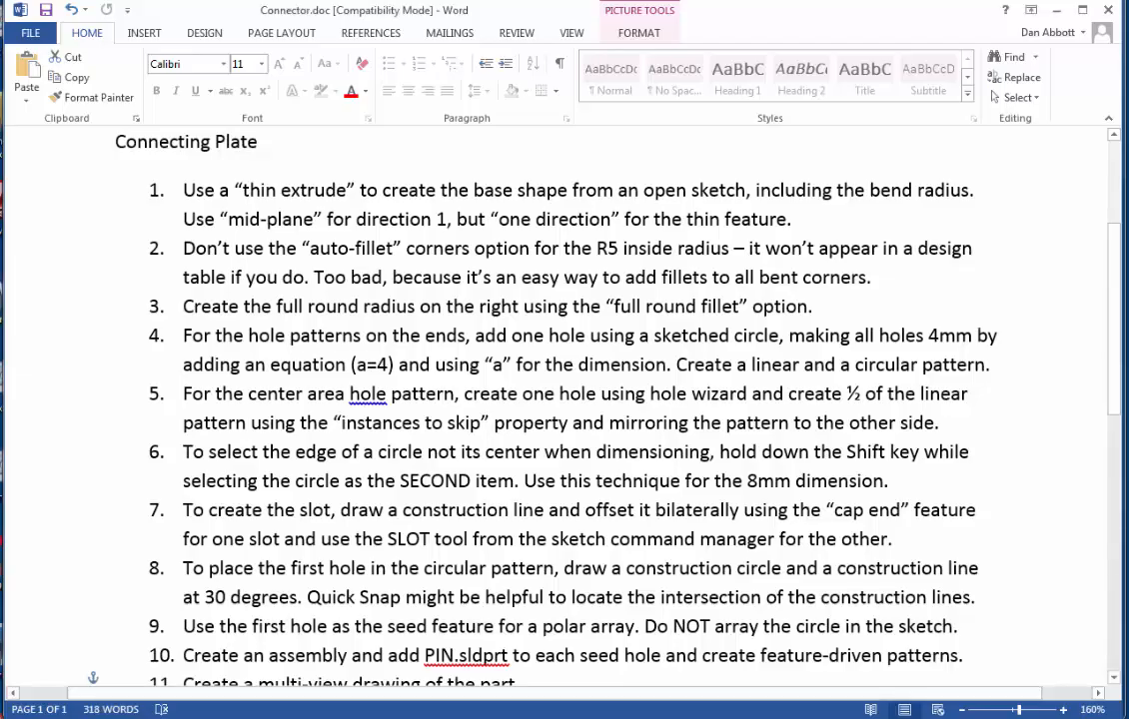
Switch to Word and examine the bent plate's top, front and side views with their dimensions.
scroll(328, 382, up, 3)
scroll(339, 399, down, 9)
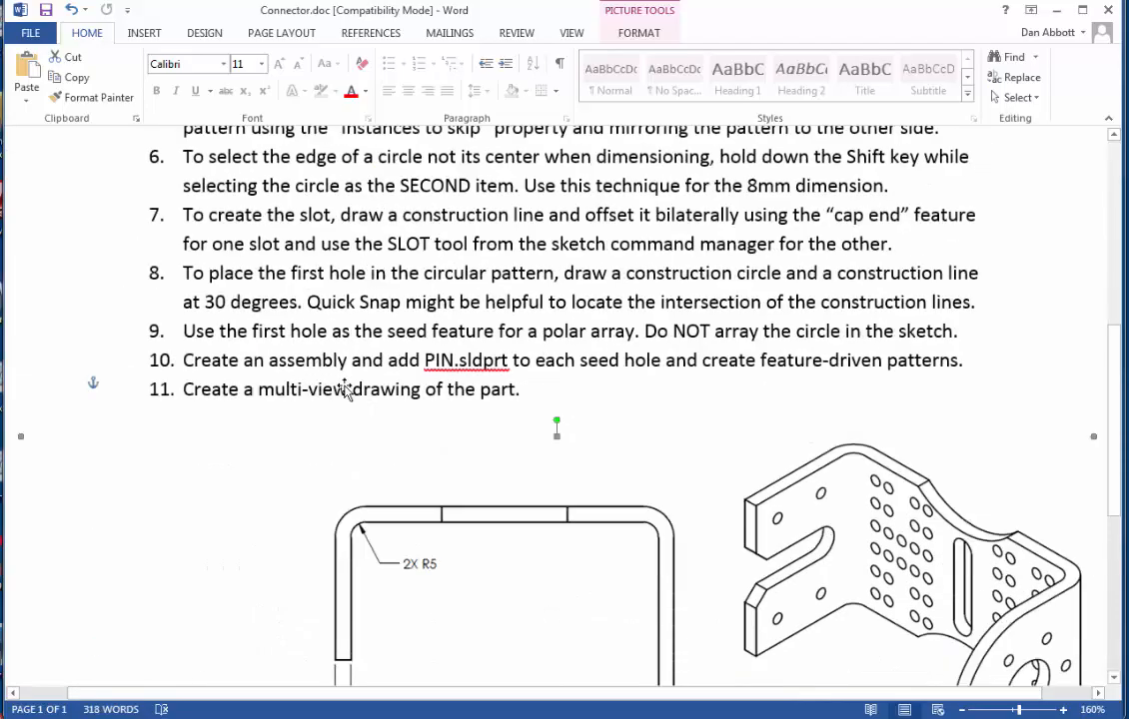
scroll(344, 389, down, 1)
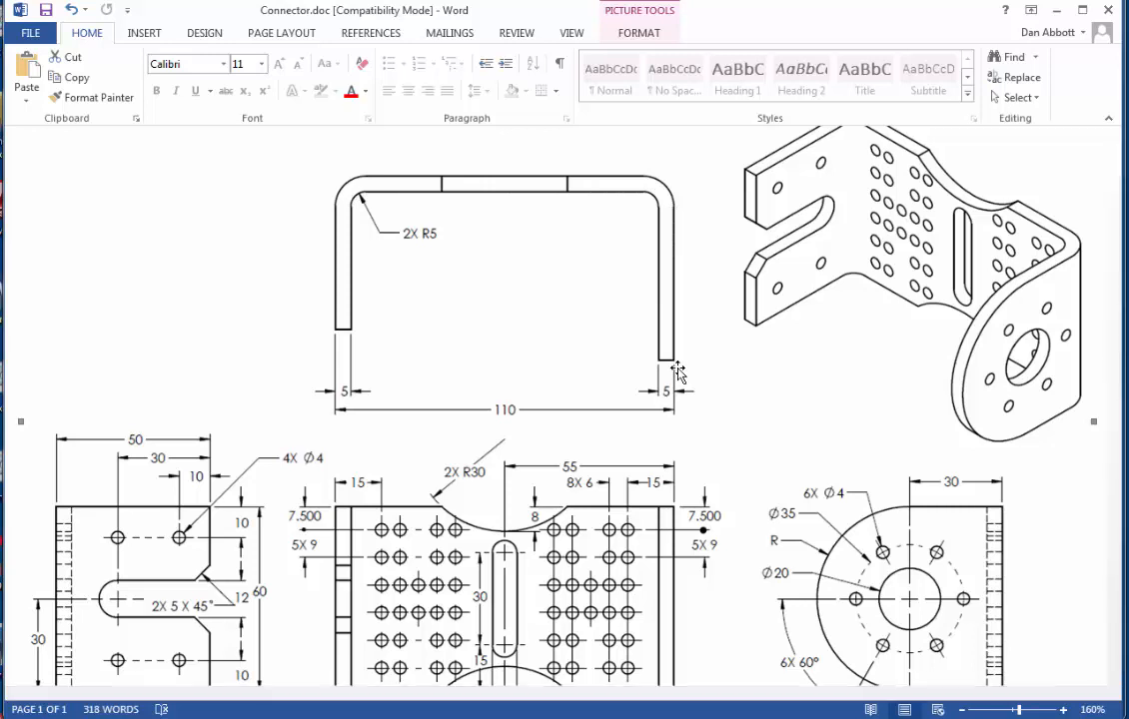
scroll(677, 372, down, 1)
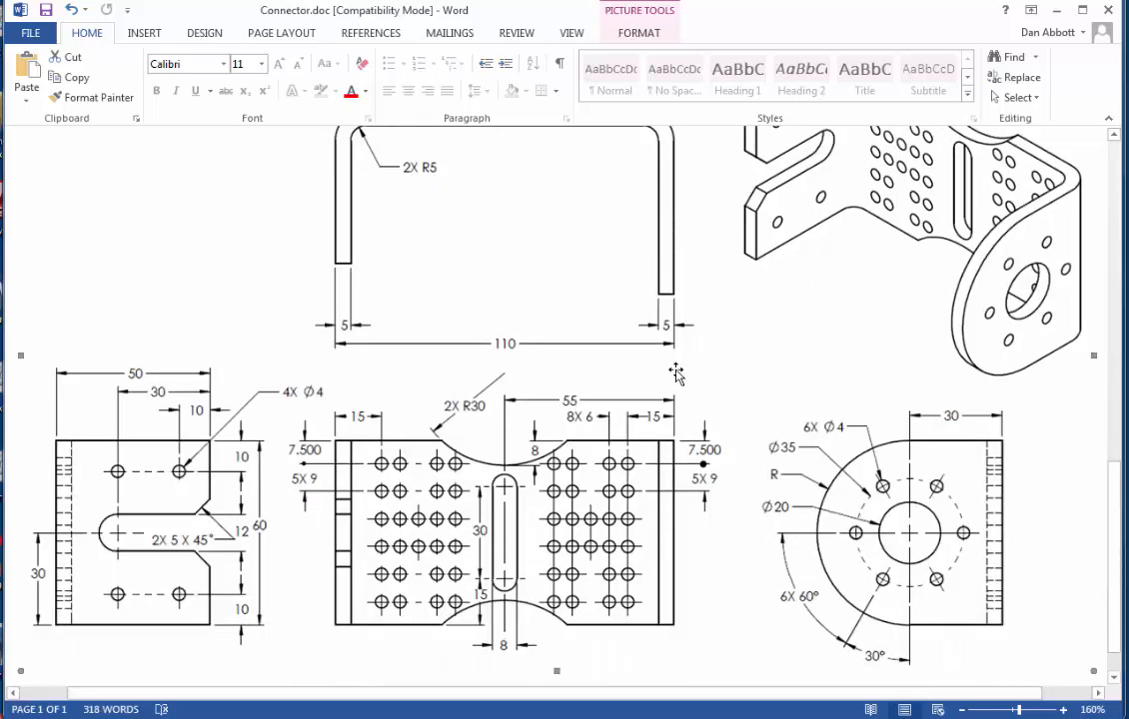
scroll(678, 372, down, 1)
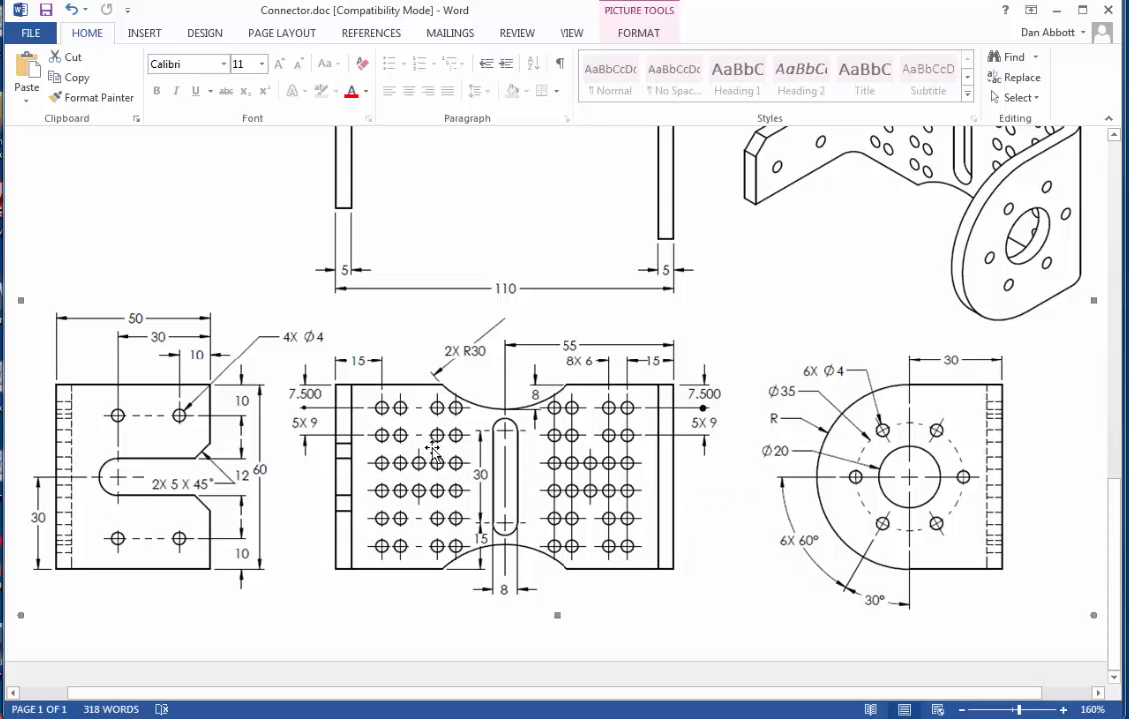
scroll(432, 450, up, 3)
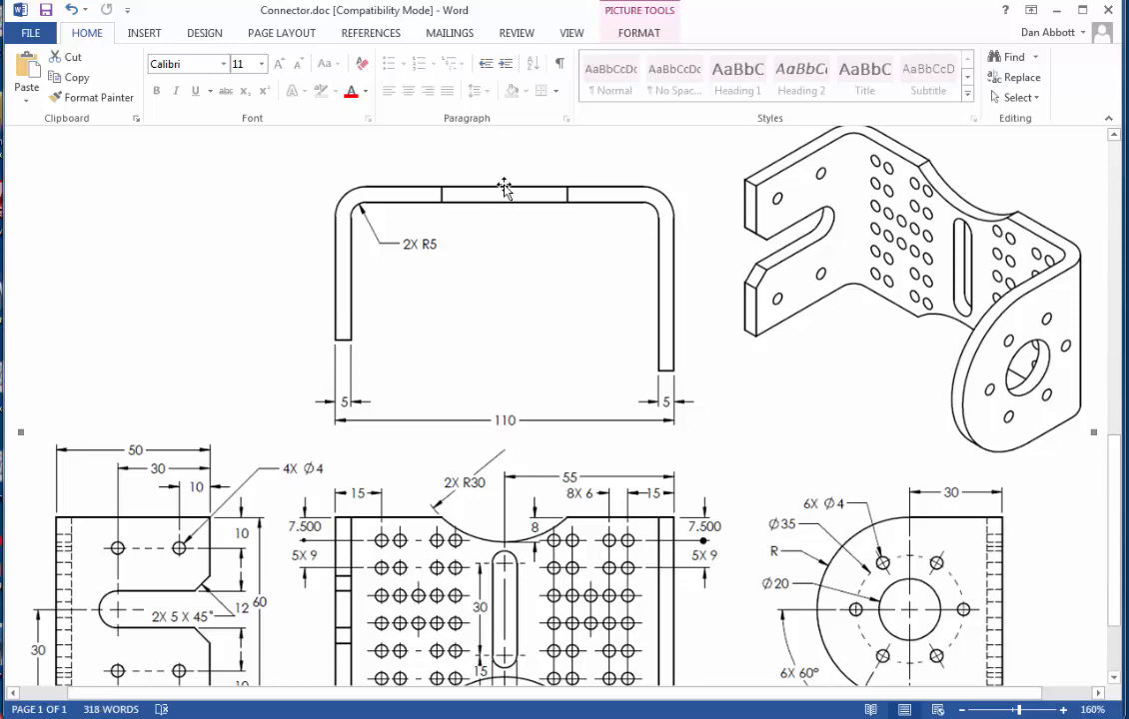
scroll(466, 325, down, 3)
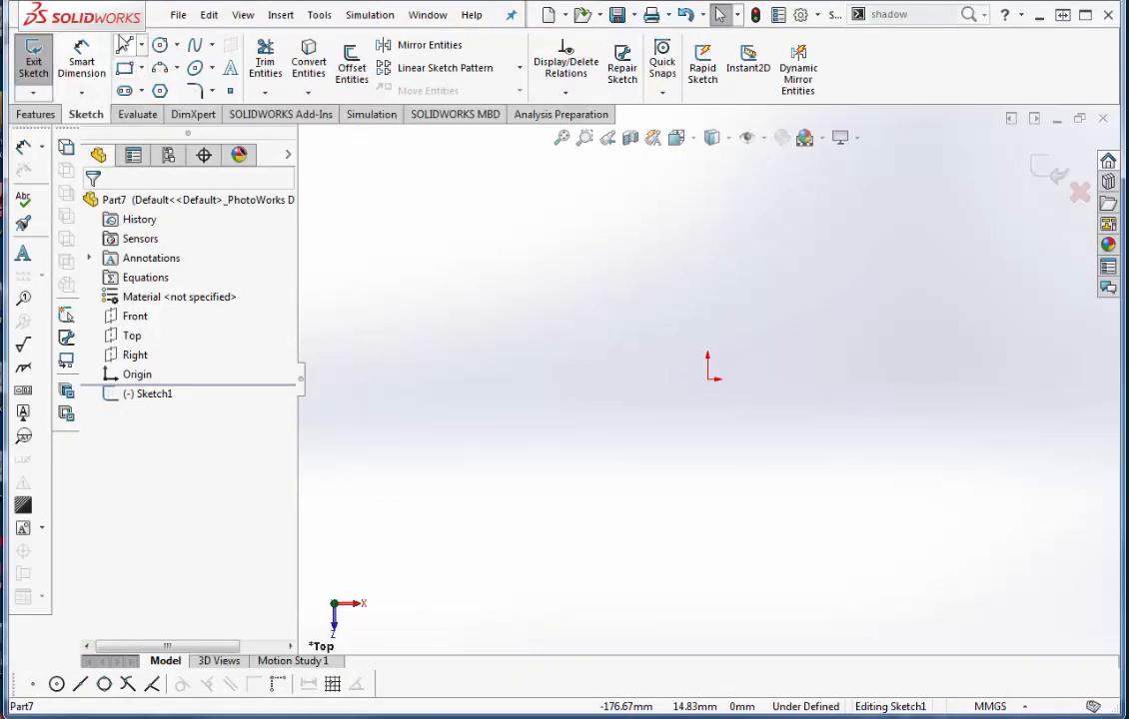
In SOLIDWORKS, sketch an open U profile: left leg about 48 mm, horizontal line about 159 mm through the origin, and a longer right leg.
click(123, 47)
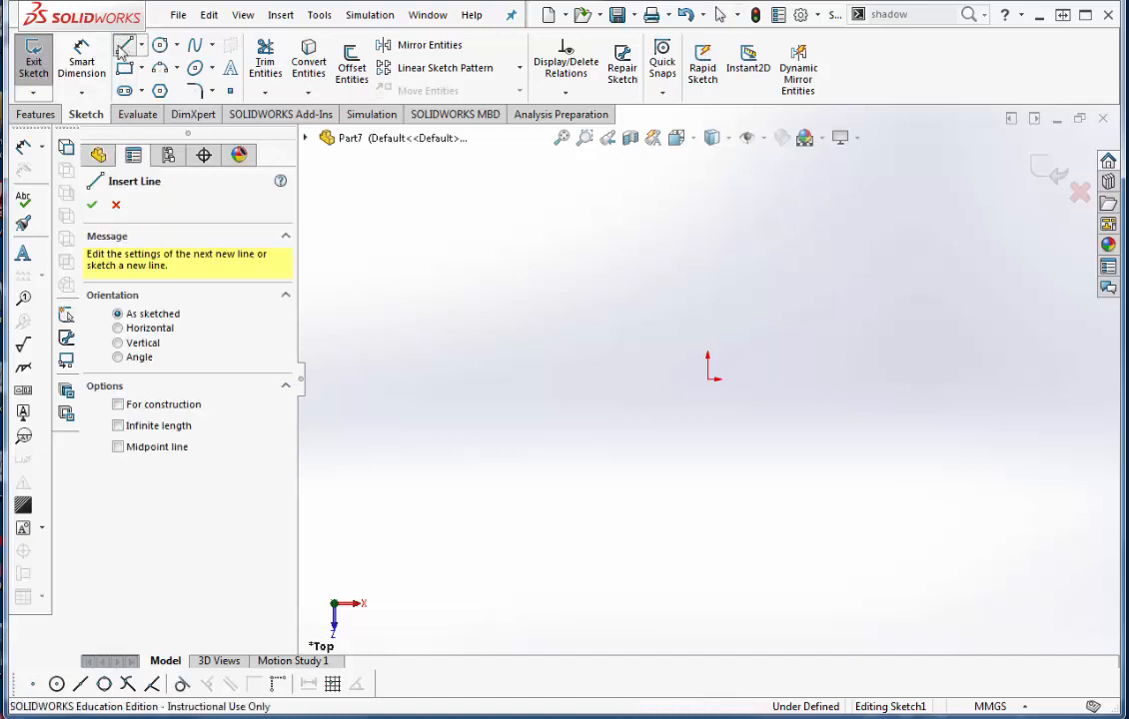
click(529, 491)
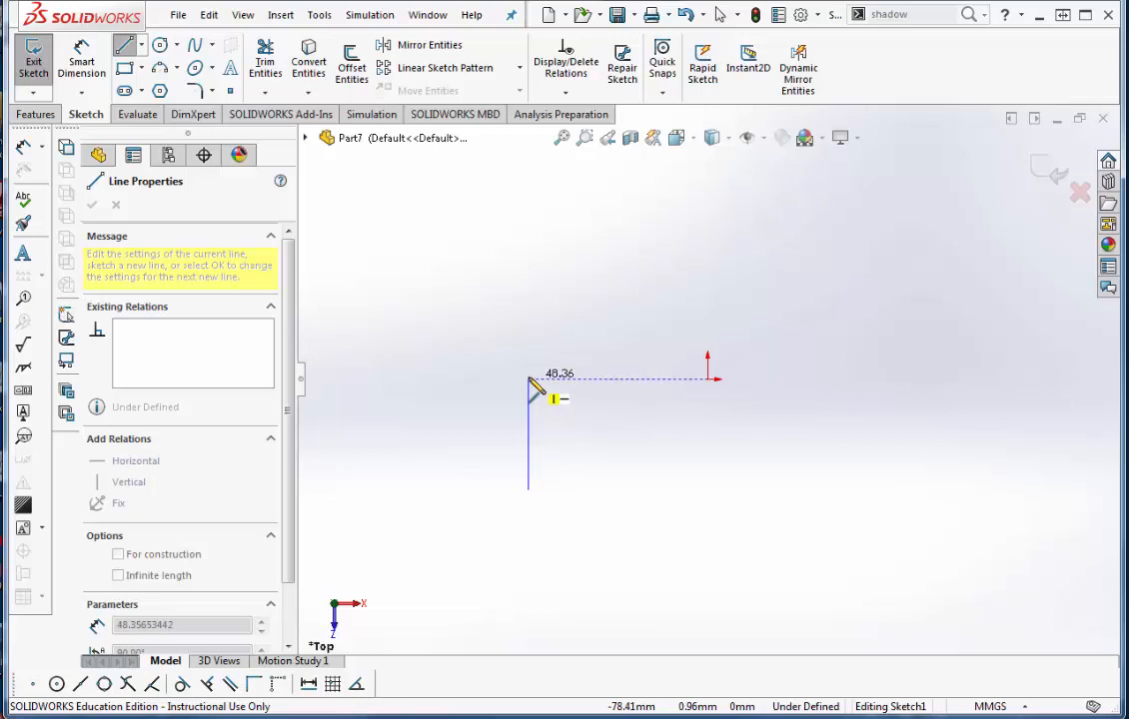
click(529, 379)
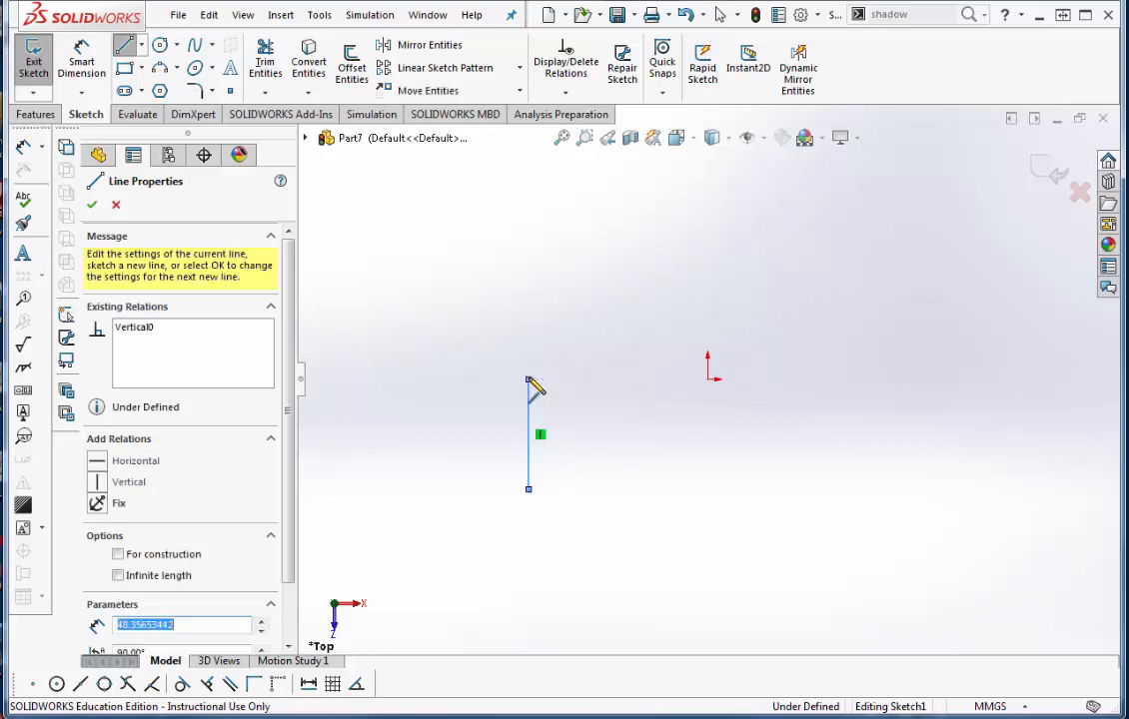
click(893, 379)
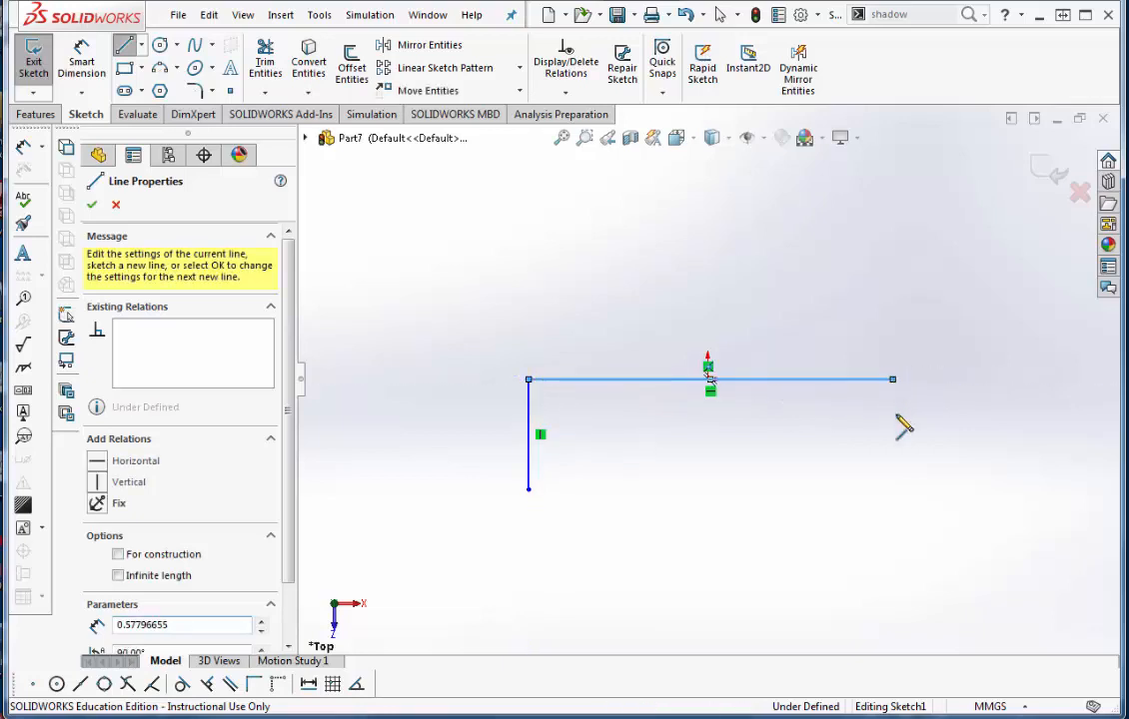
click(894, 578)
key(Escape)
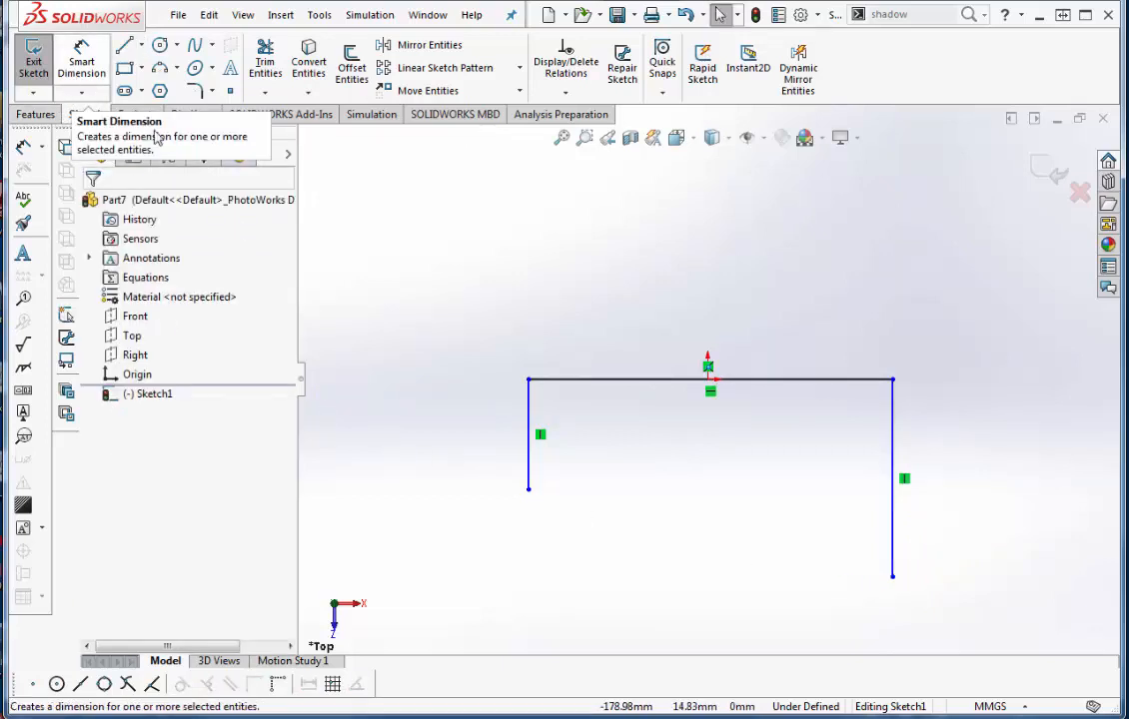
Dimension the profile's horizontal line to 110 mm.
click(82, 62)
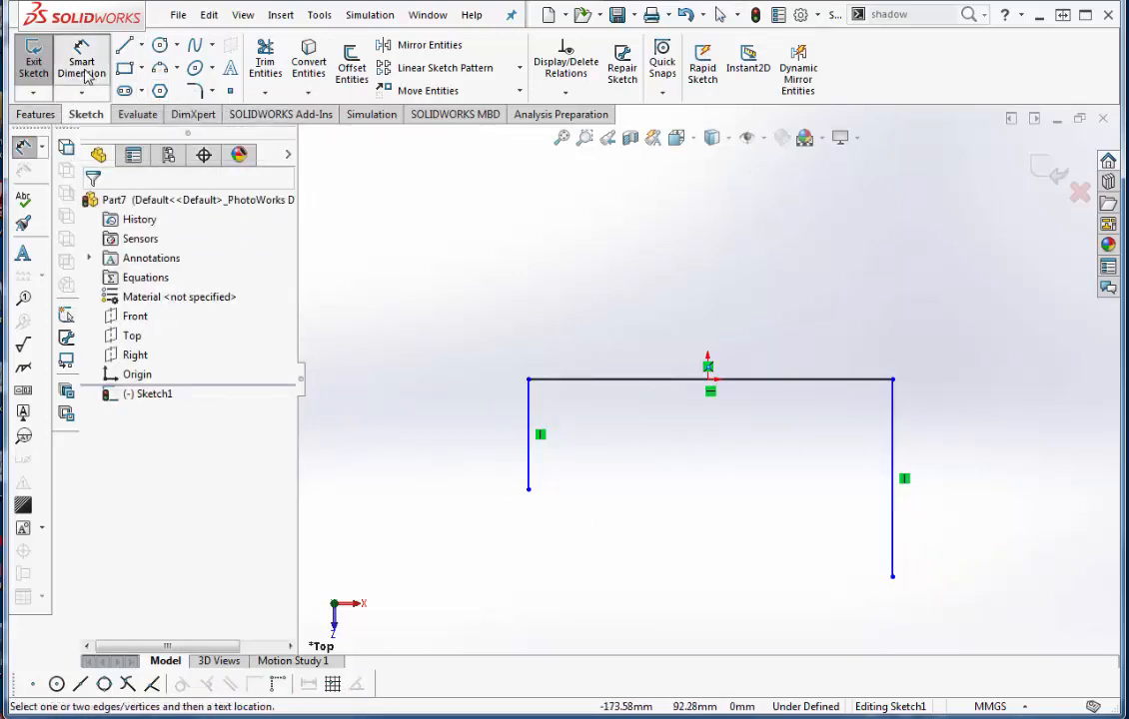
click(630, 380)
click(672, 253)
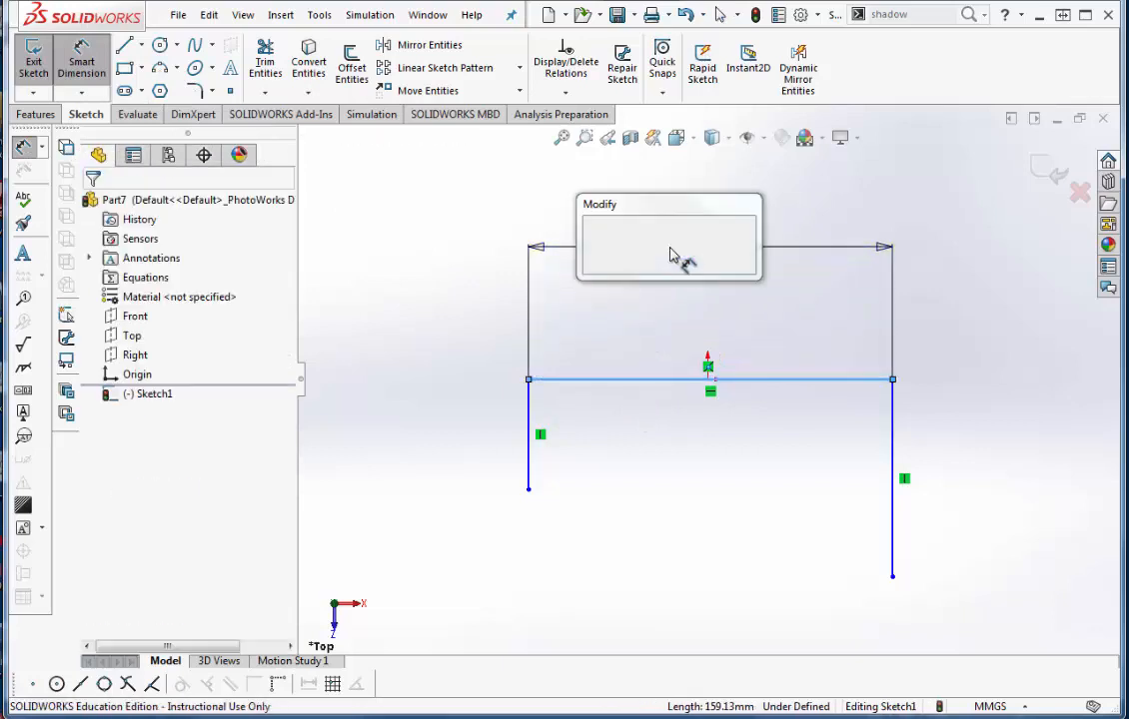
text(110)
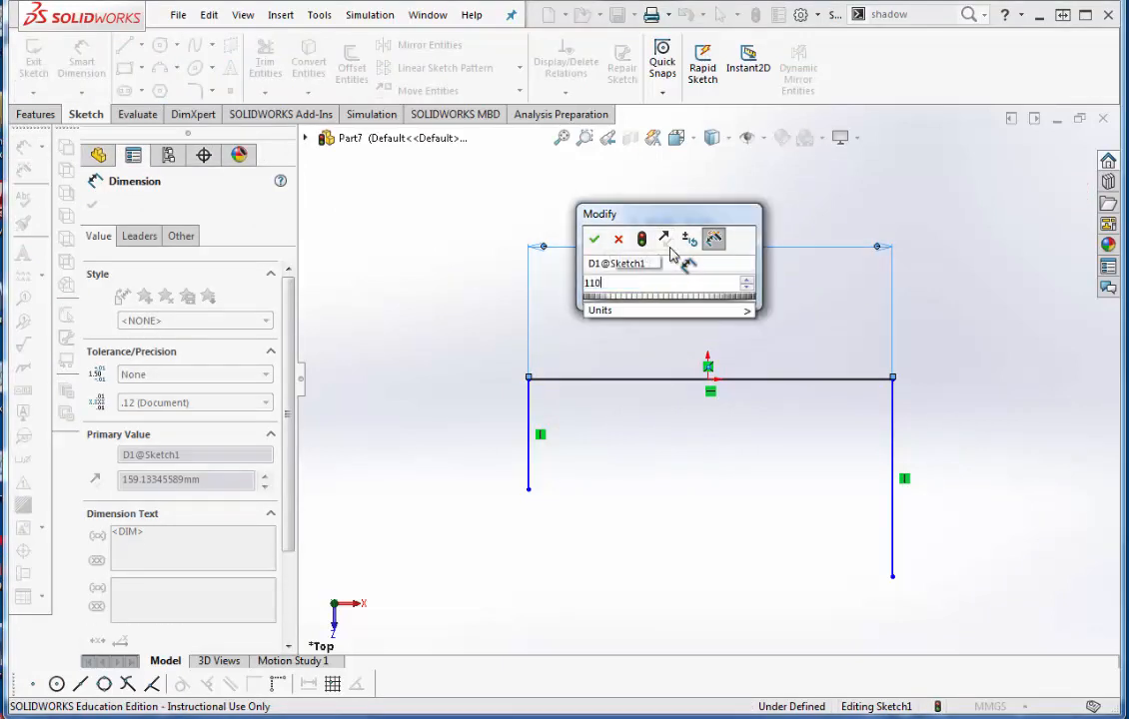
key(Return)
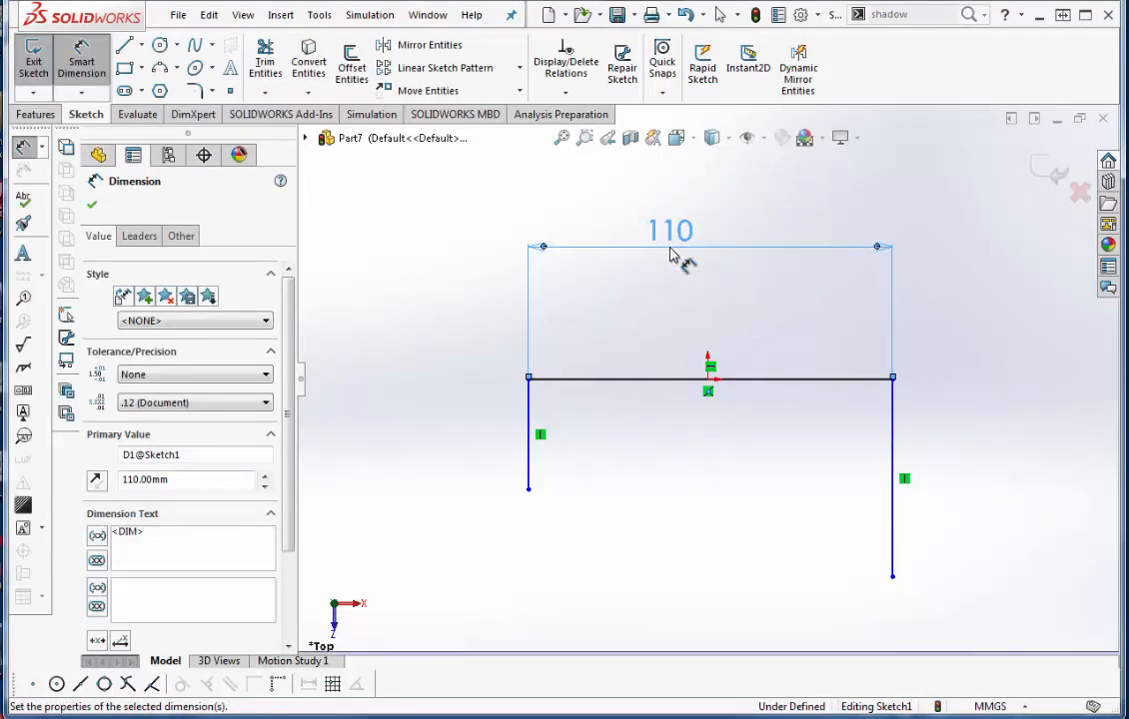
Dimension the profile's left vertical leg to 50 mm and its right vertical leg to 60 mm.
click(530, 421)
click(475, 433)
text(50)
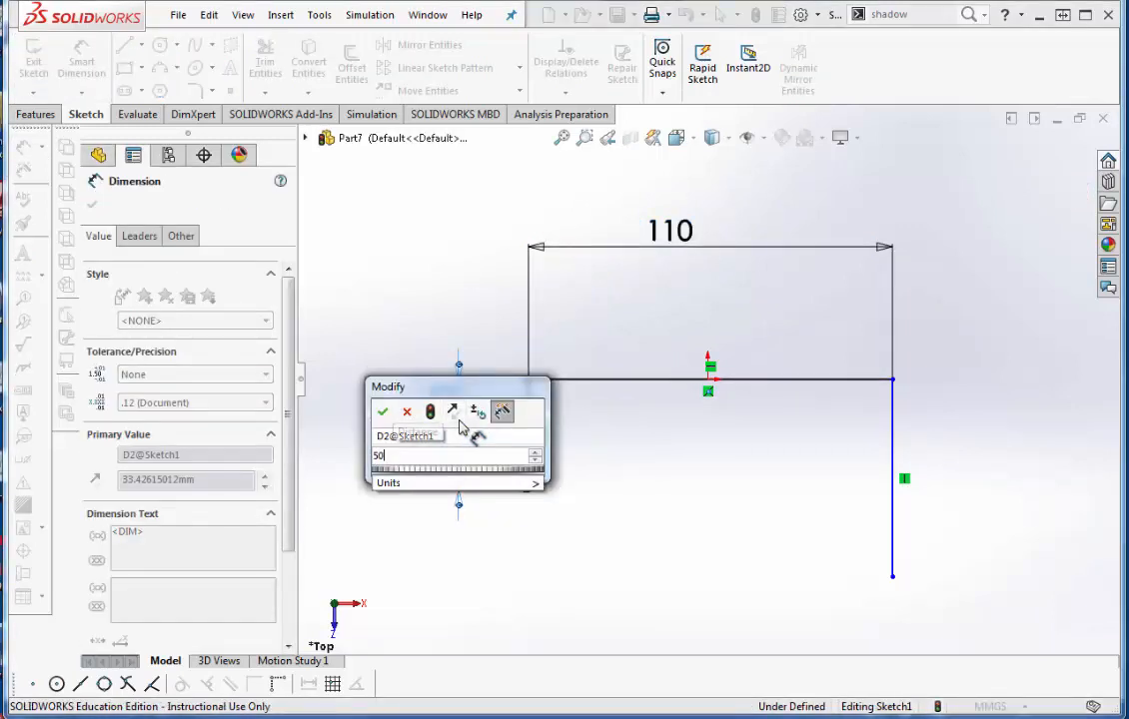
key(Return)
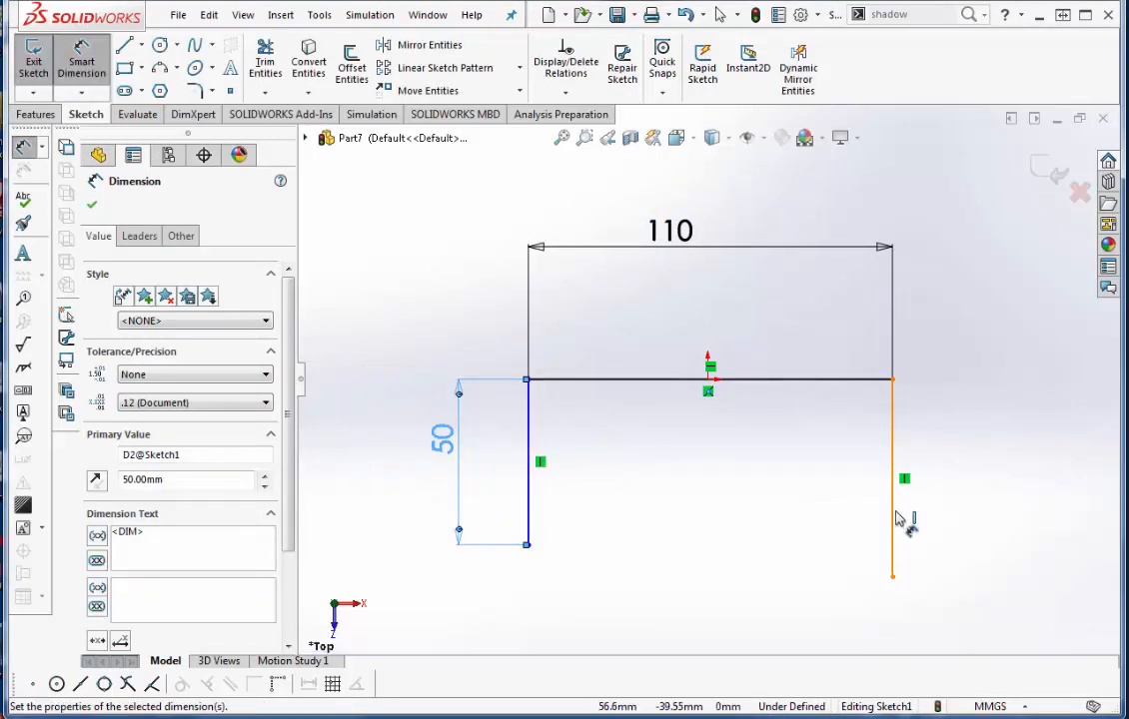
click(897, 518)
click(982, 521)
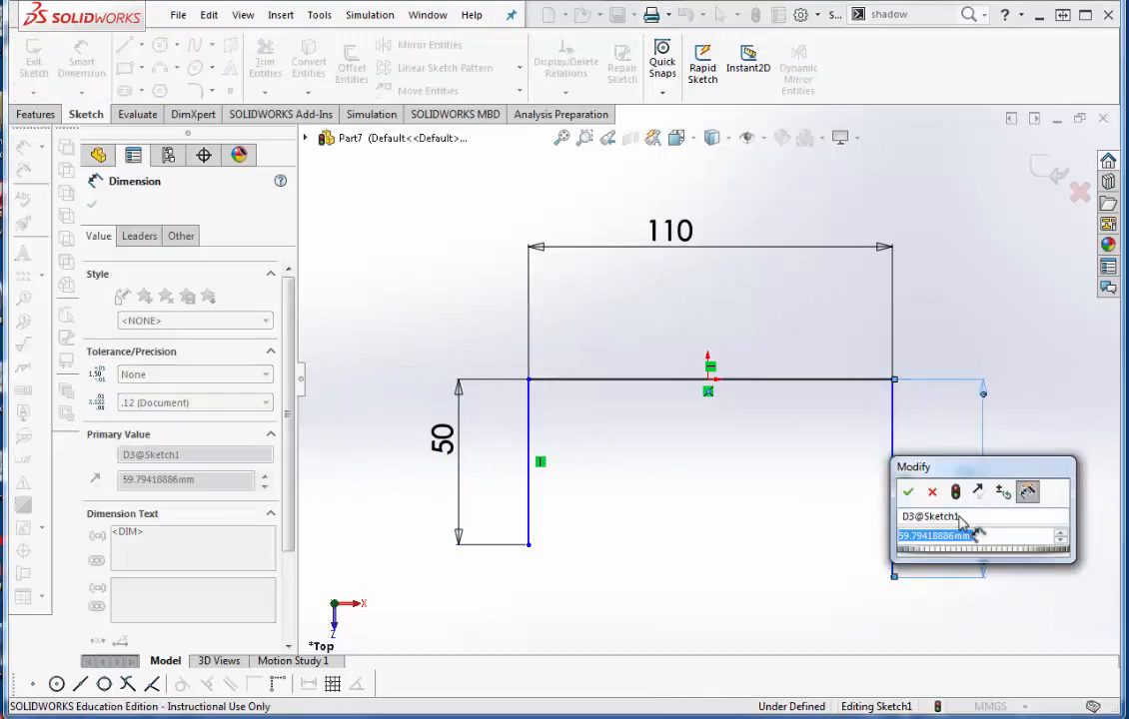
text(60)
key(Return)
click(789, 538)
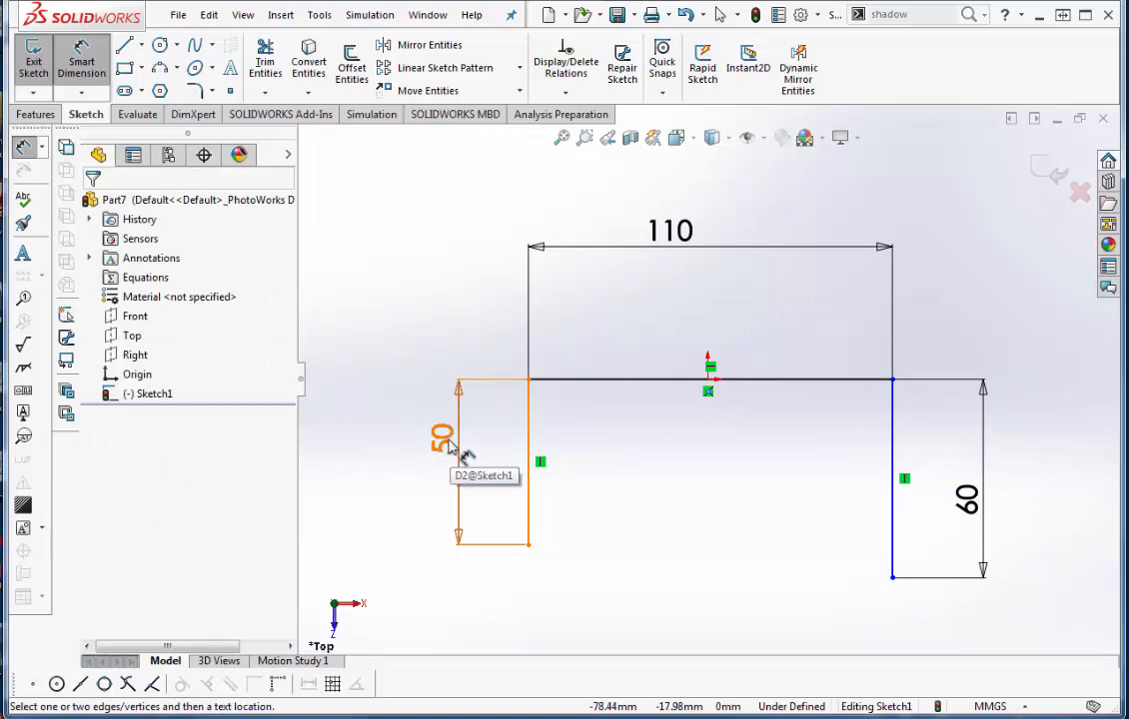
Set the document's overall drafting standard to ANSI.
click(818, 15)
click(817, 38)
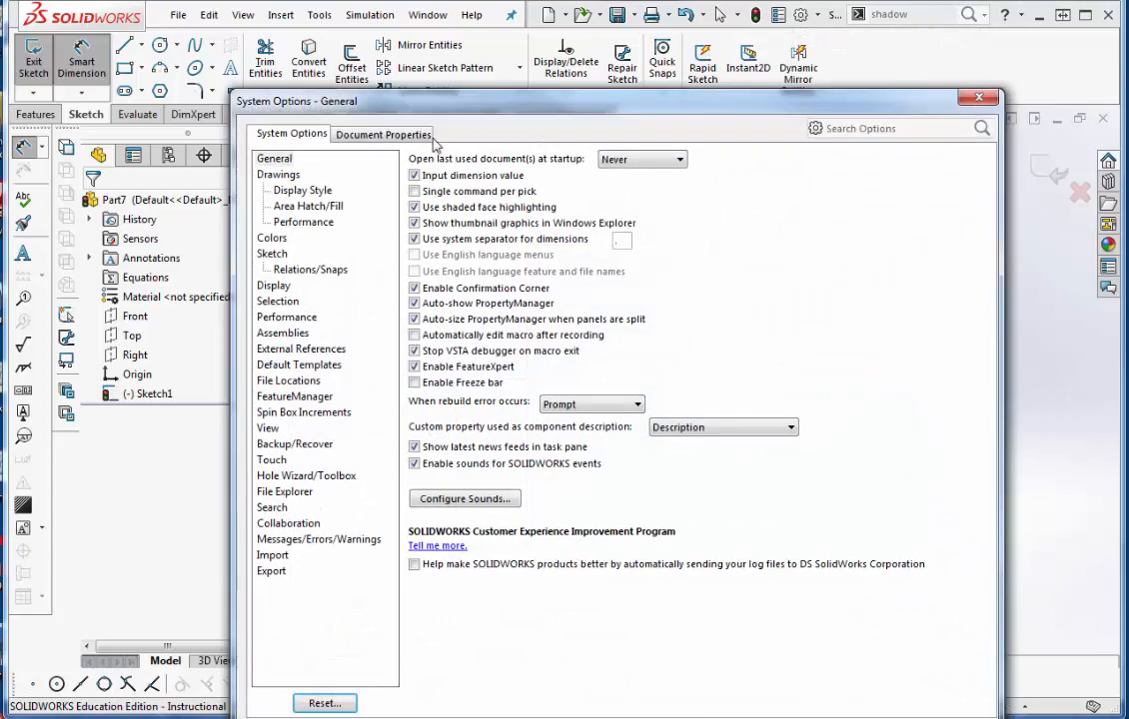
click(425, 137)
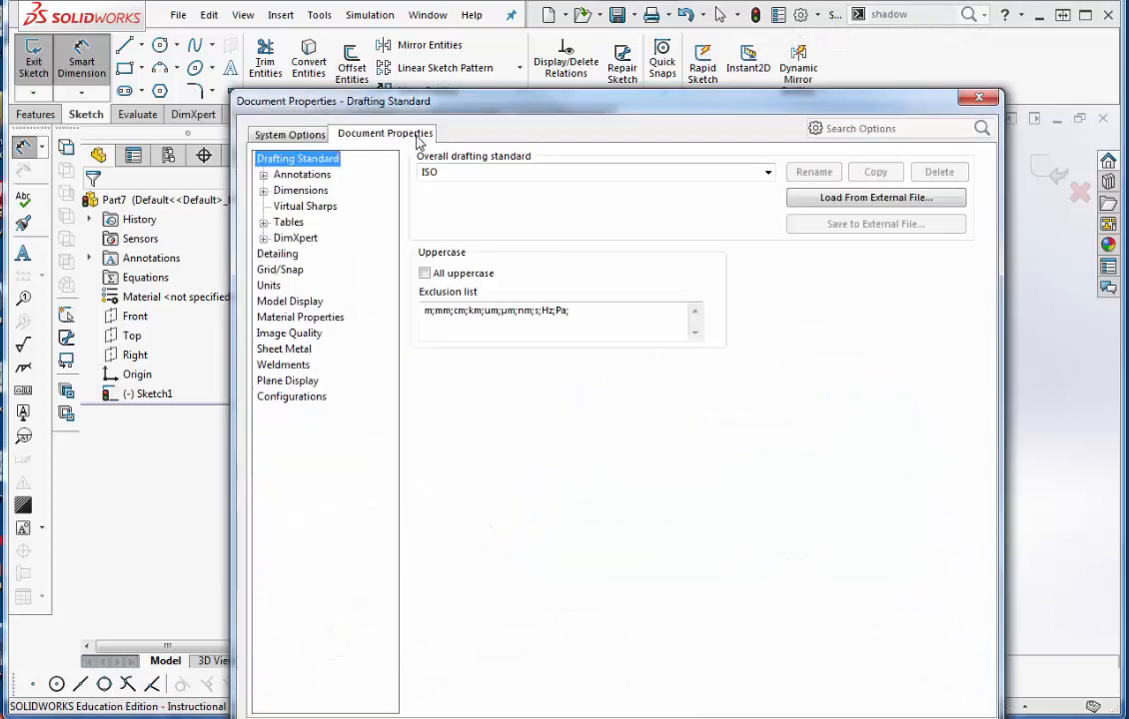
click(769, 174)
click(640, 185)
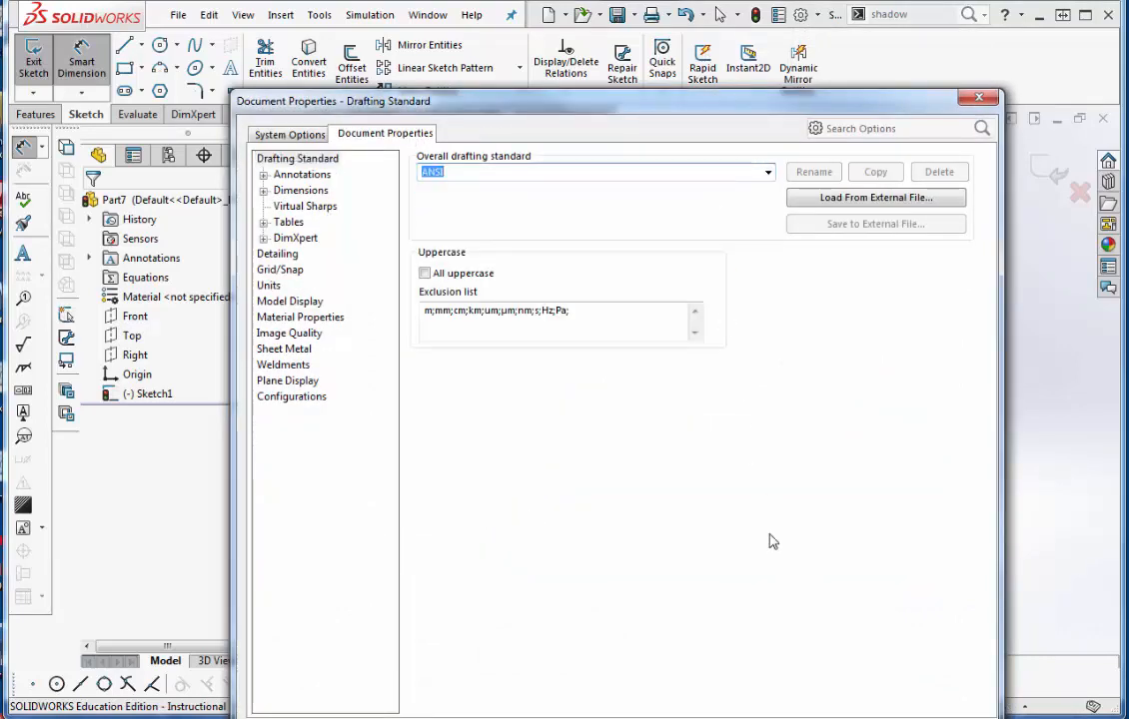
key(Return)
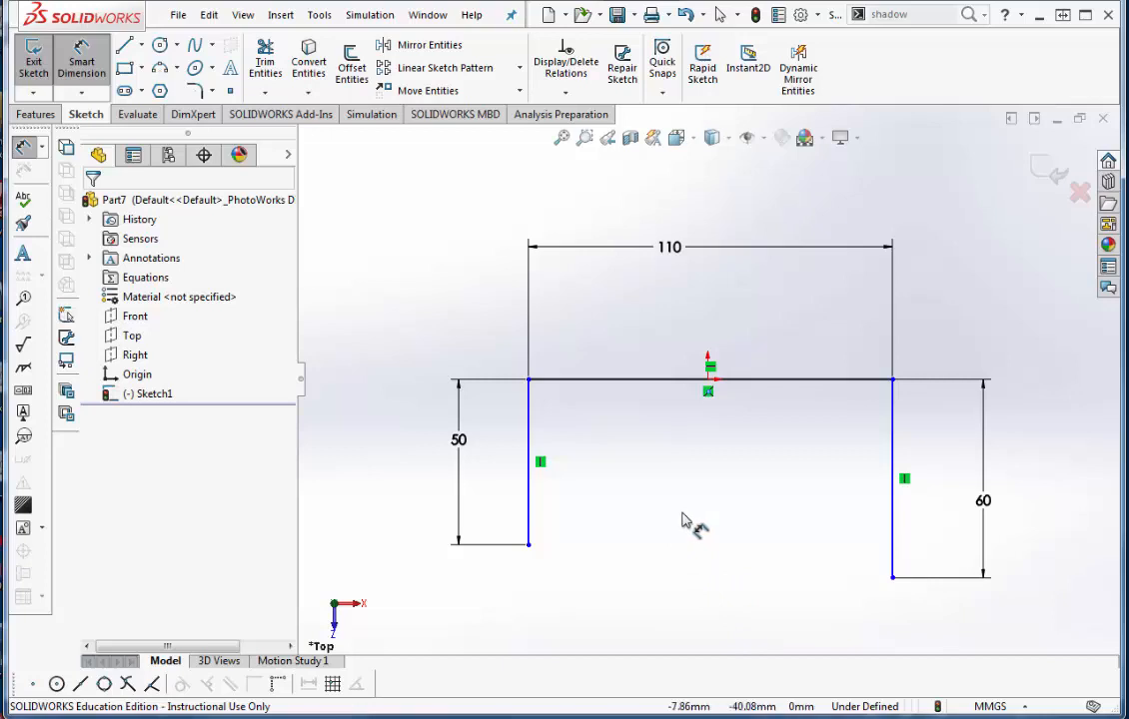
End dimensioning and shift the right vertical leg slightly sideways to test the sketch's freedom of movement.
key(Escape)
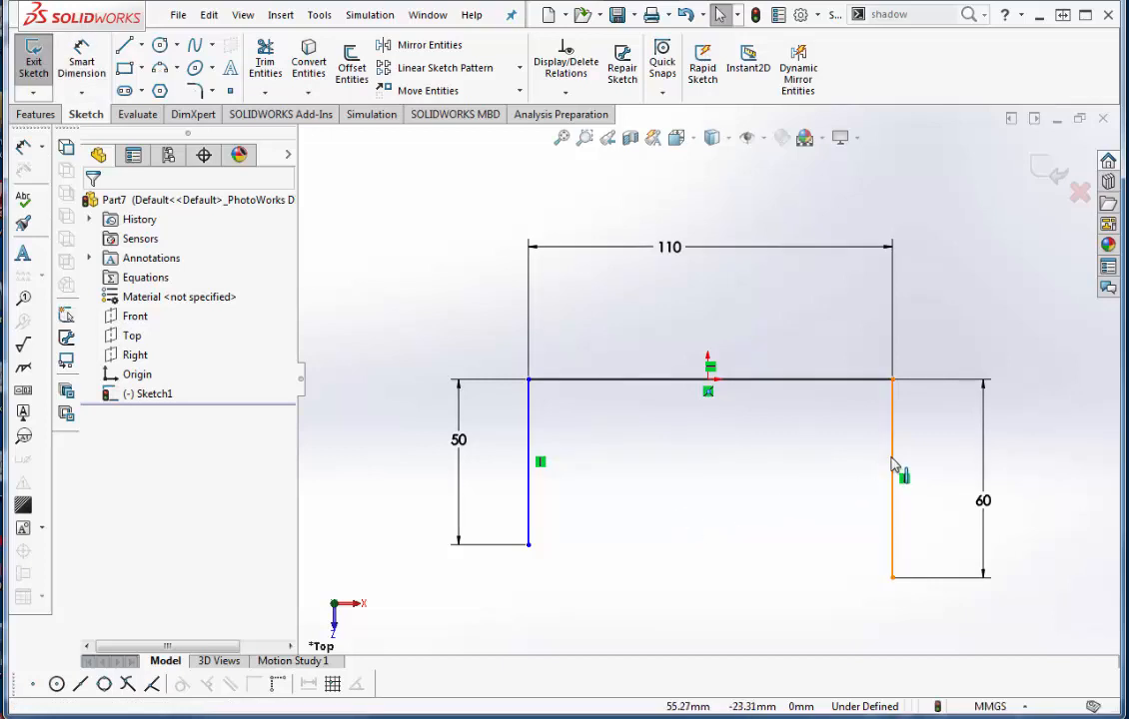
mouse_move(893, 468)
mouse_down()
mouse_move(802, 471)
mouse_move(1009, 471)
mouse_move(733, 467)
mouse_move(925, 469)
mouse_move(745, 459)
mouse_move(885, 469)
mouse_up()
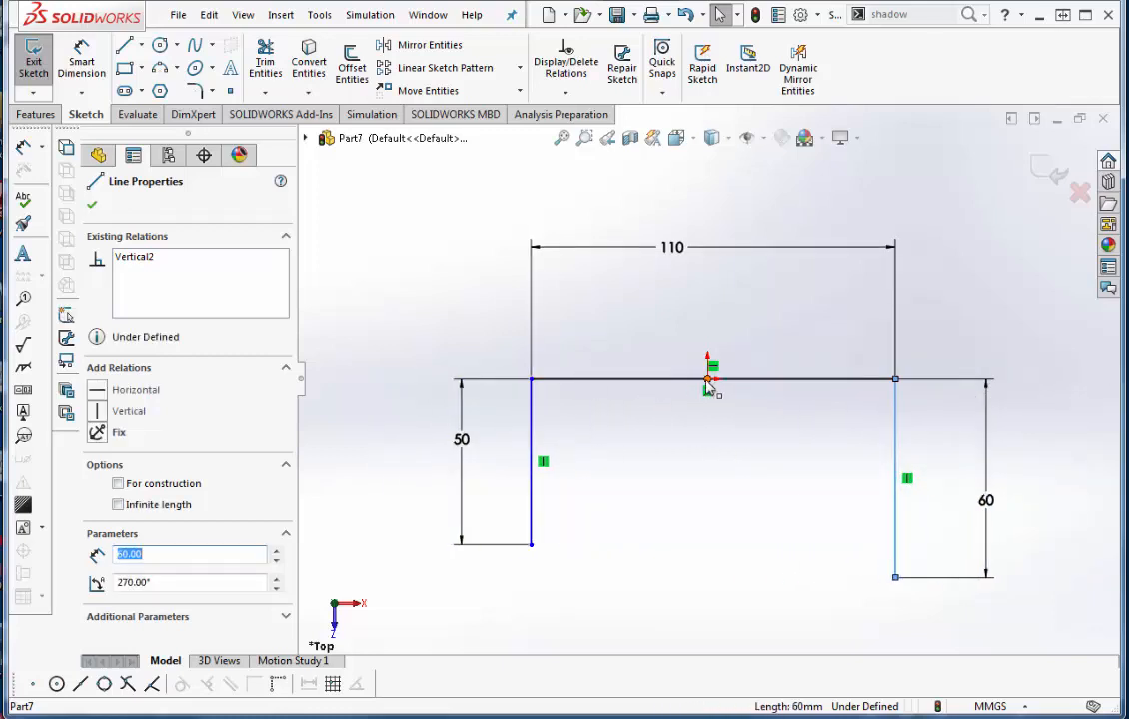
click(693, 446)
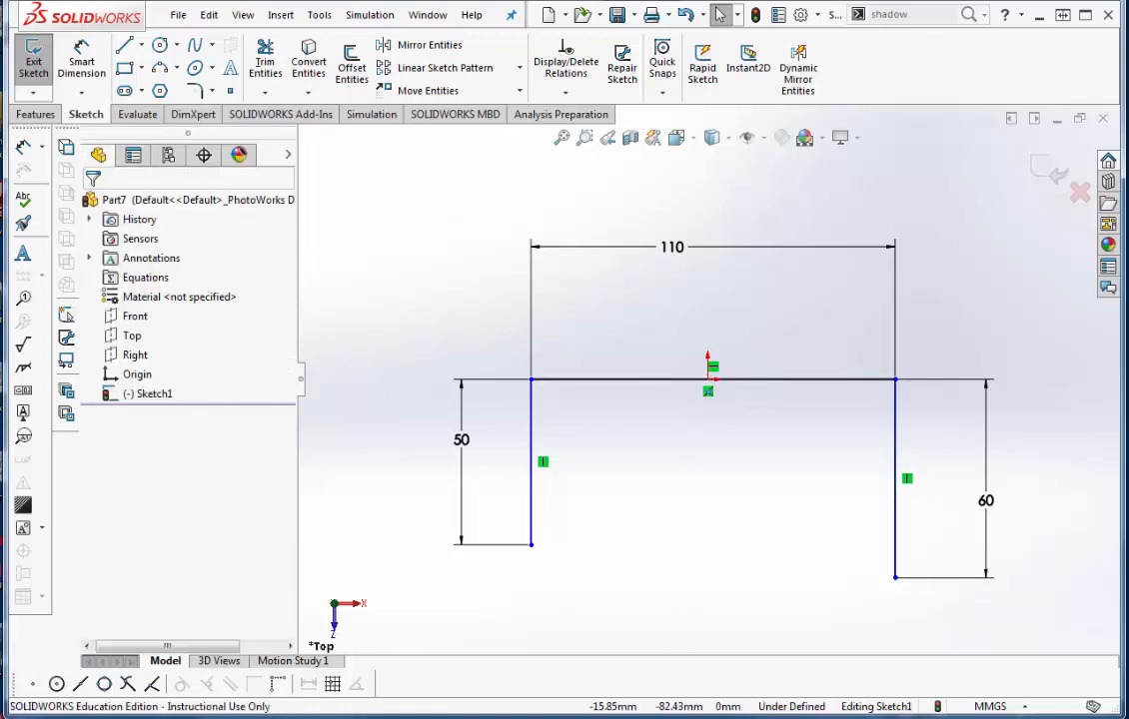
Check the plate's dimensioned views in the Word document and return to the SOLIDWORKS sketch.
key(alt+Tab)
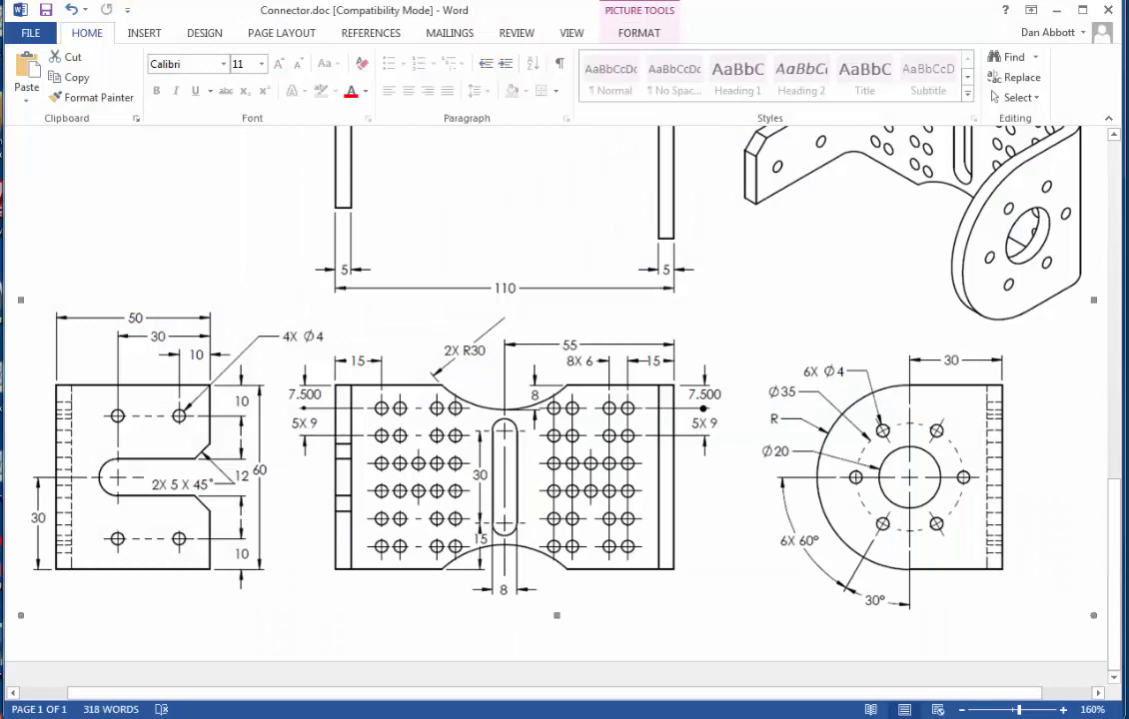
key(alt+Tab)
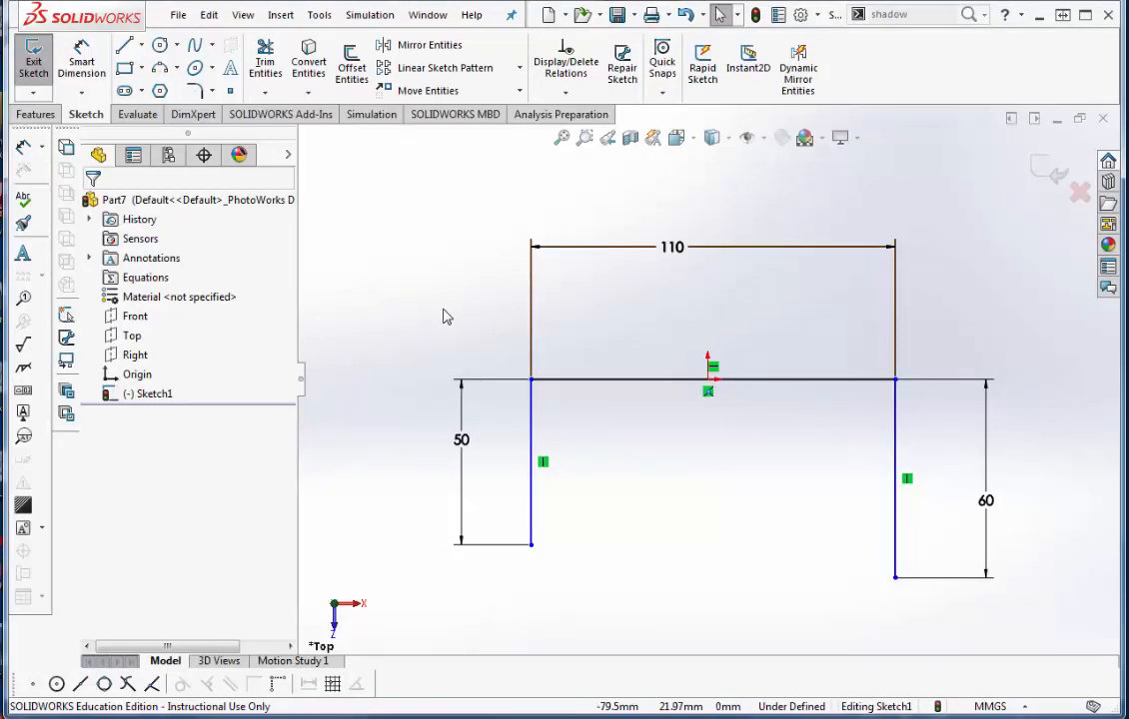
Apply 10 mm sketch fillets to both upper corners of the profile, checking the bend radius in the Word document before accepting.
click(567, 378)
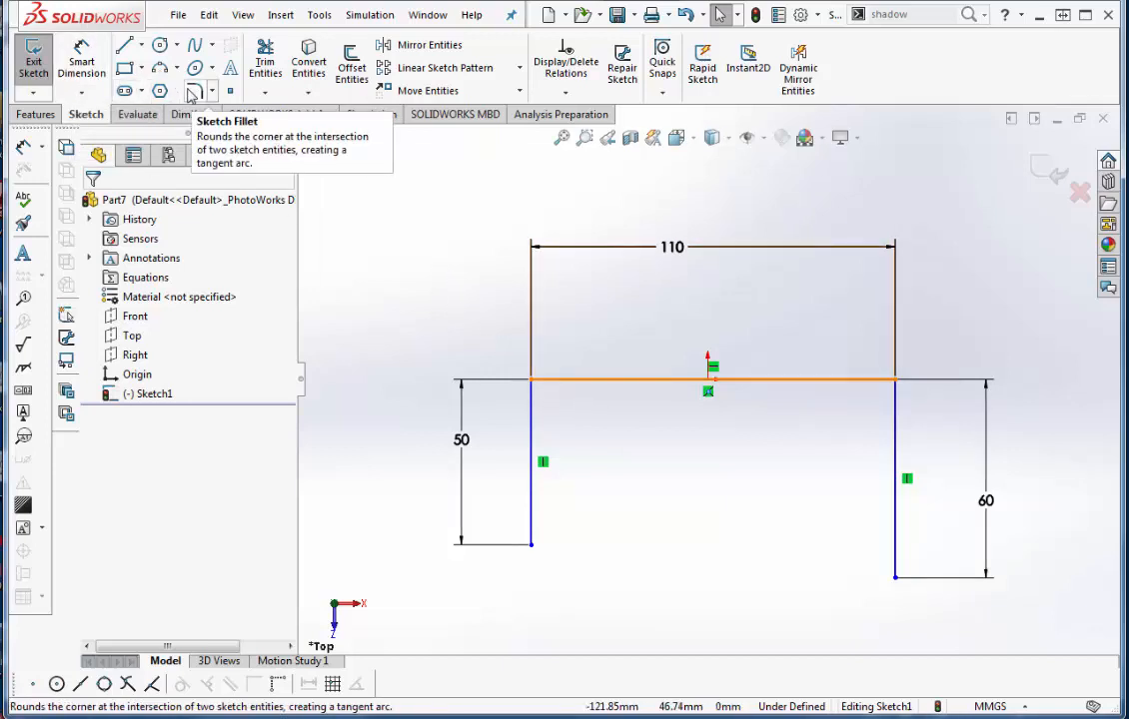
click(192, 93)
click(532, 431)
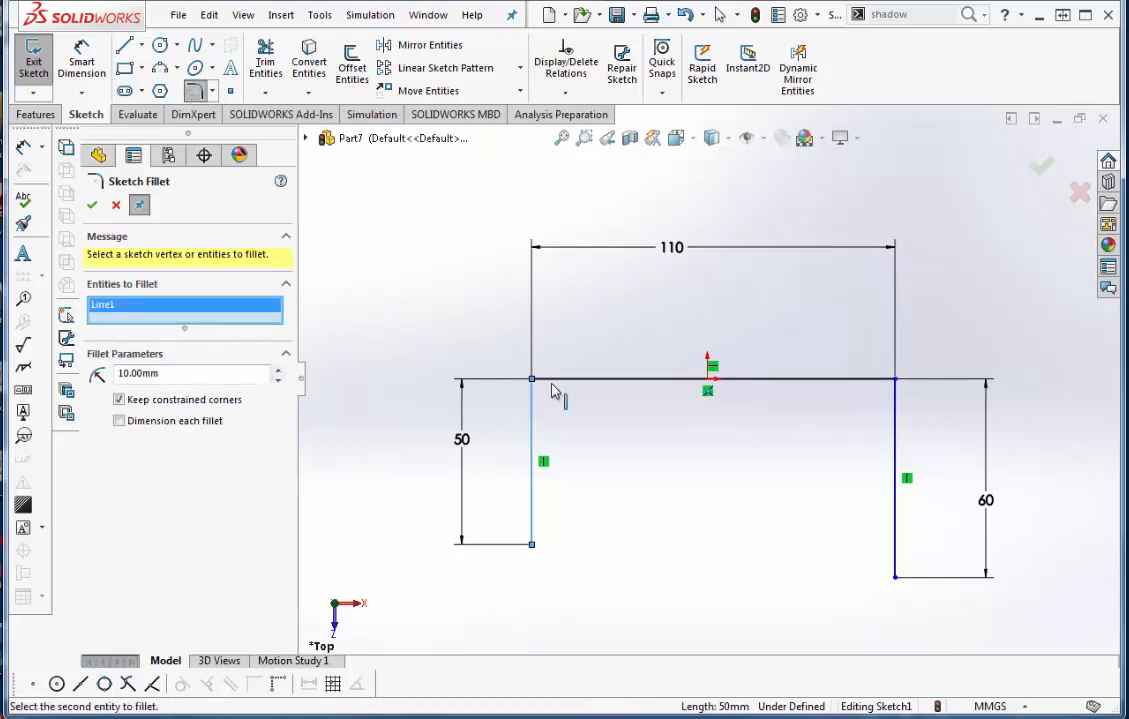
click(556, 381)
click(895, 456)
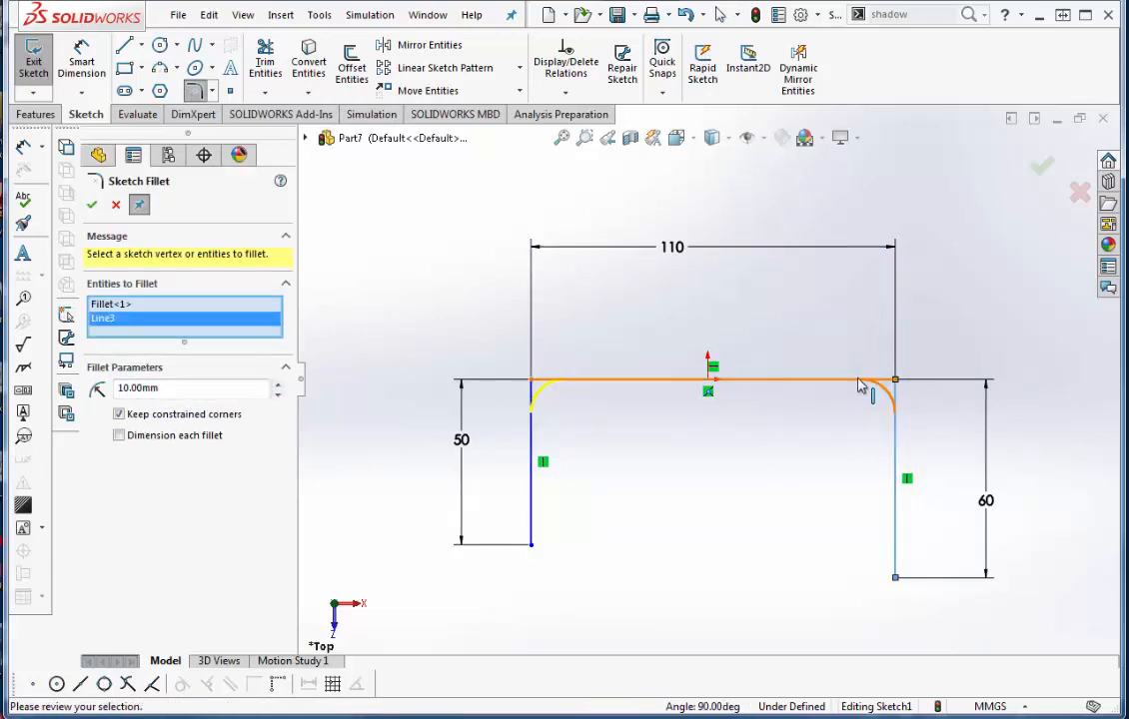
click(865, 387)
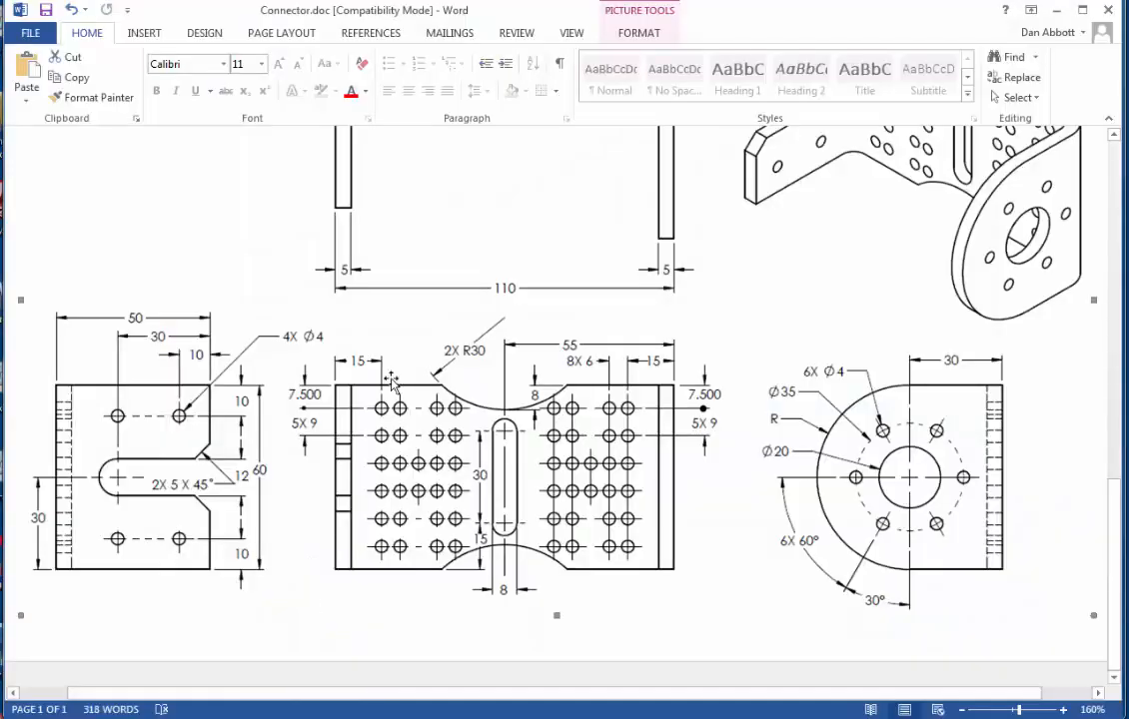
scroll(392, 382, up, 4)
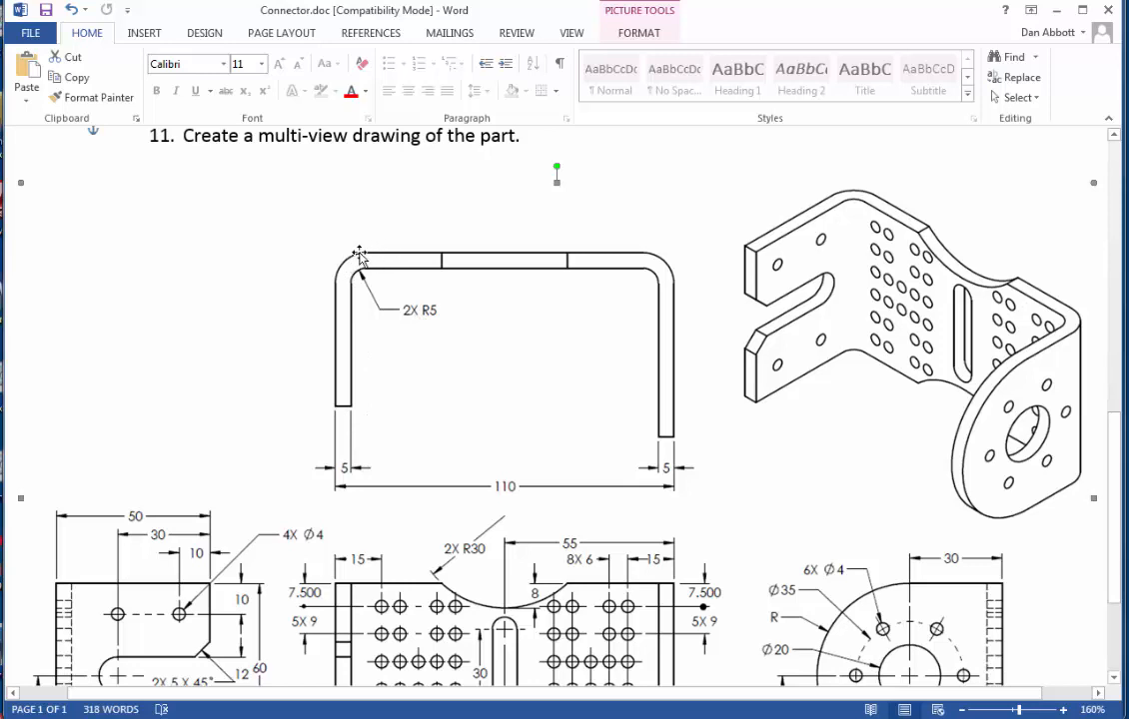
click(680, 717)
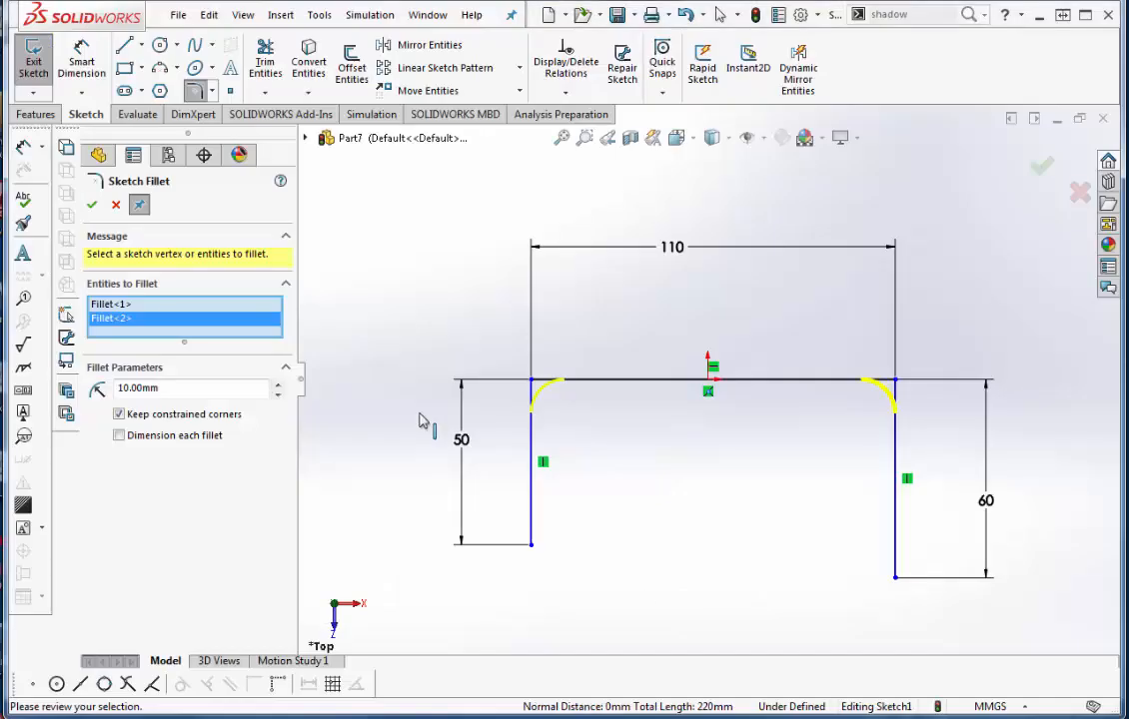
click(91, 204)
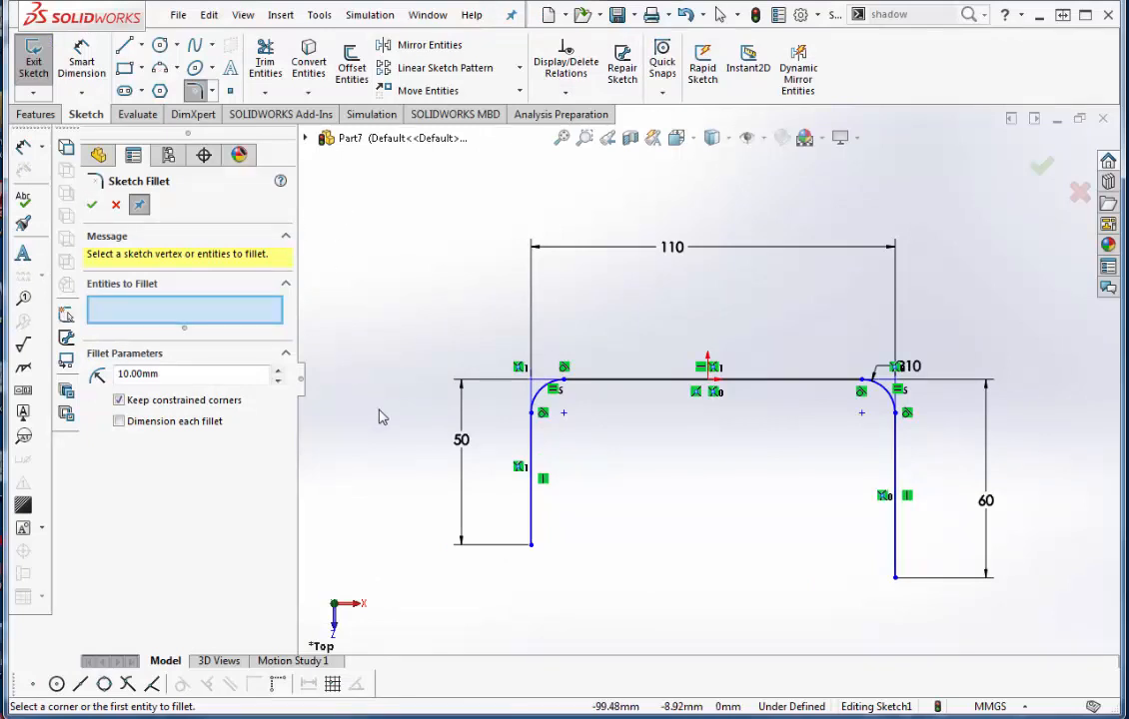
click(91, 204)
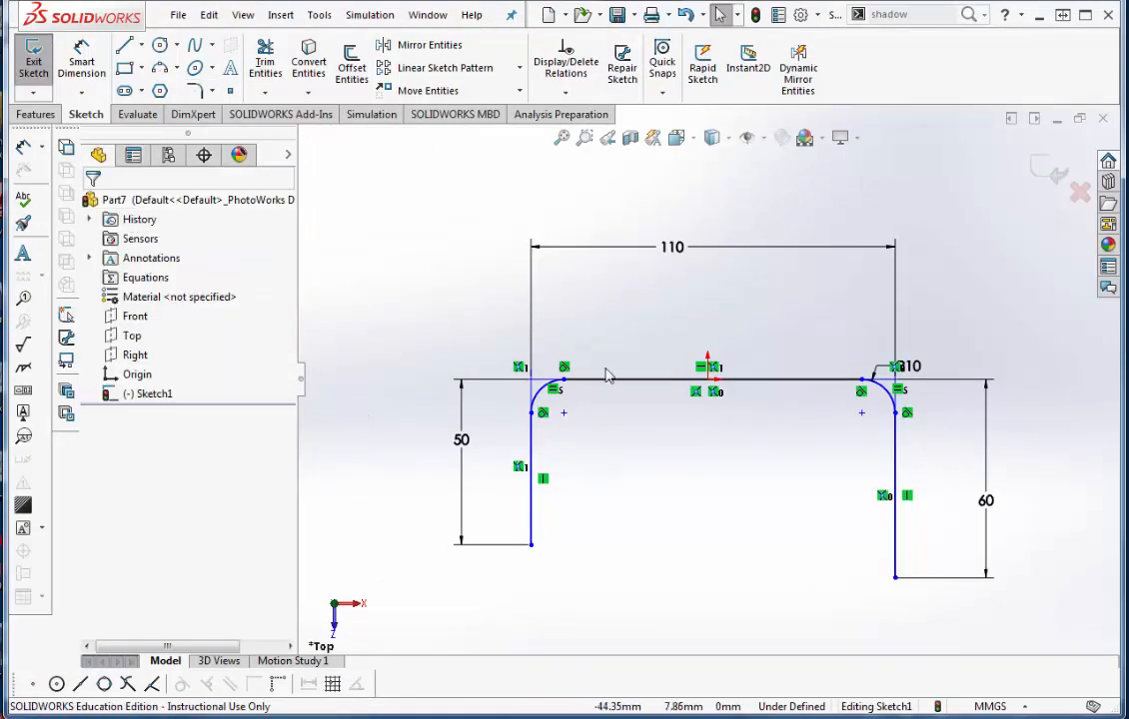
Add a Midpoint relation between the origin and the shortened horizontal line of the filleted profile.
click(707, 381)
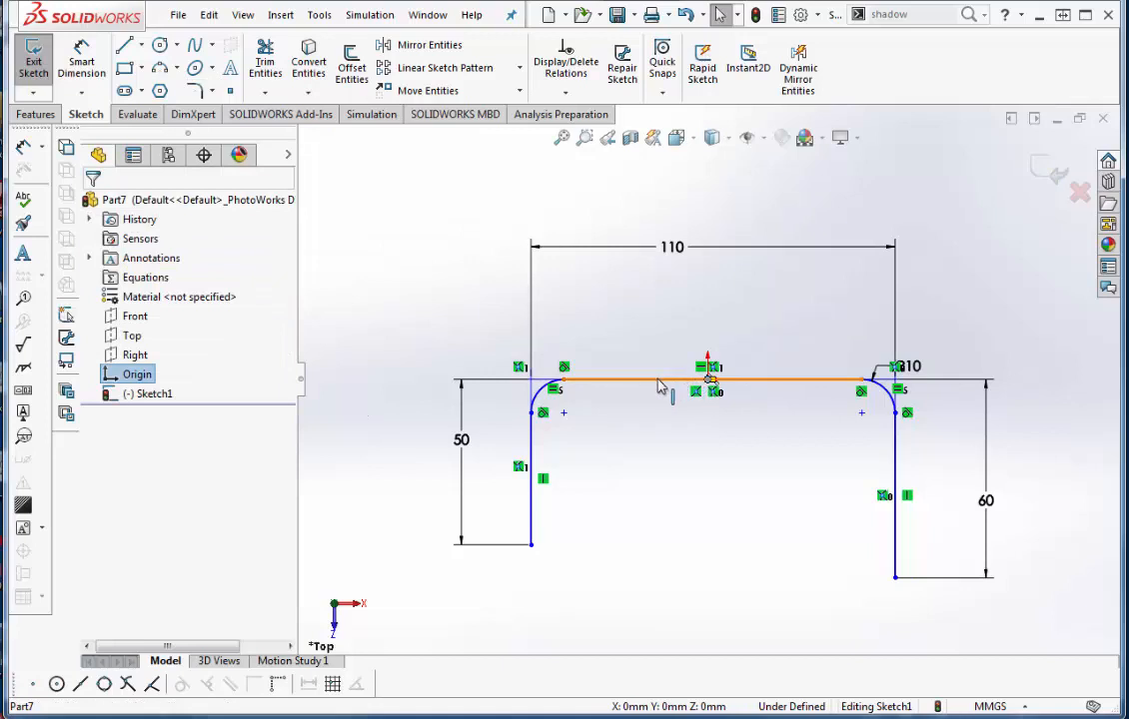
ctrl+click(660, 380)
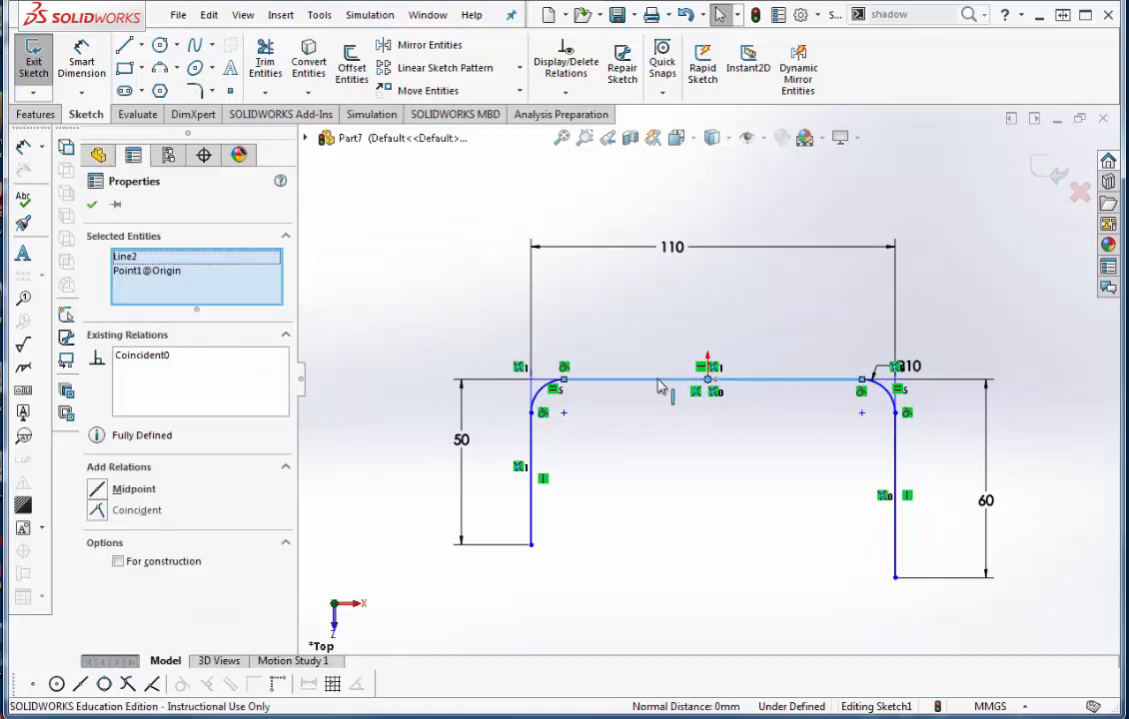
click(98, 489)
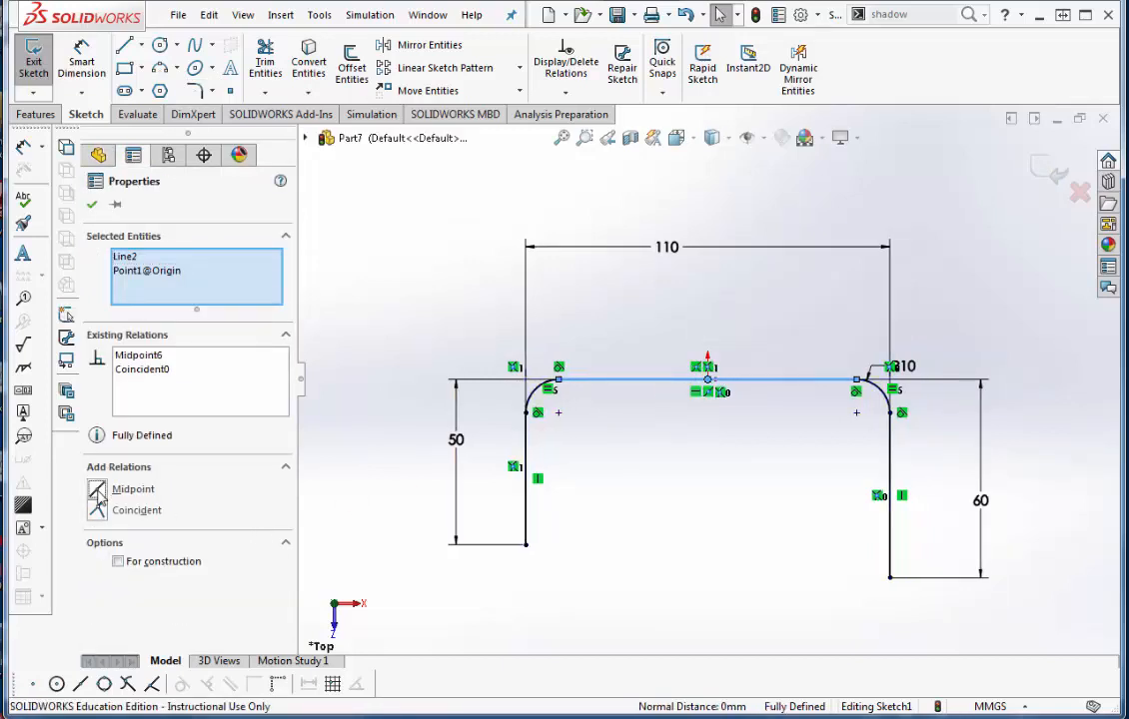
click(666, 560)
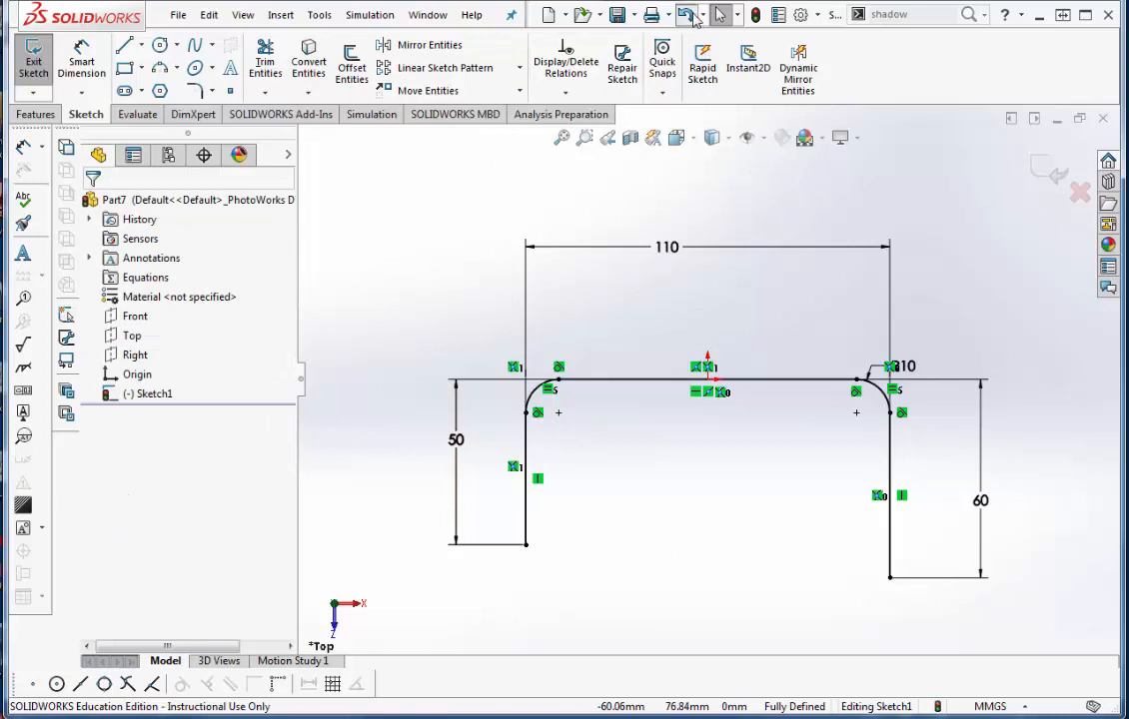
Undo the midpoint relation and the two corner fillets to restore the square-cornered profile.
click(685, 14)
click(685, 14)
click(686, 14)
click(682, 281)
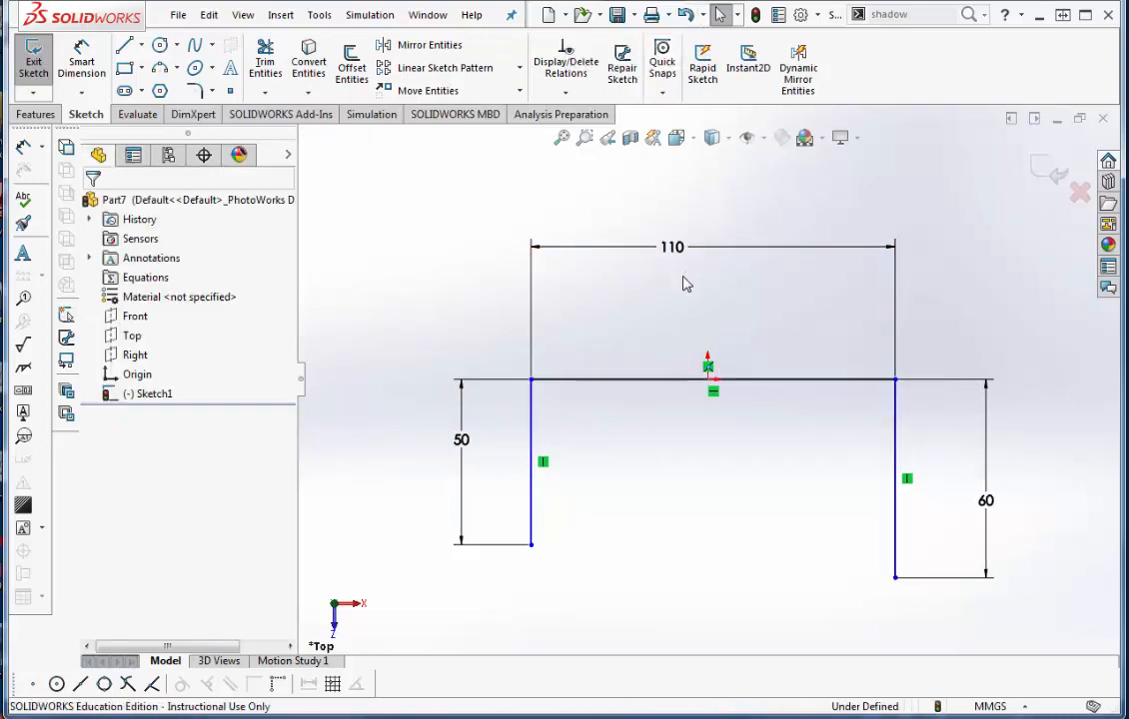
Centre the full 110 mm horizontal line on the origin with a Midpoint relation.
click(710, 381)
ctrl+click(708, 381)
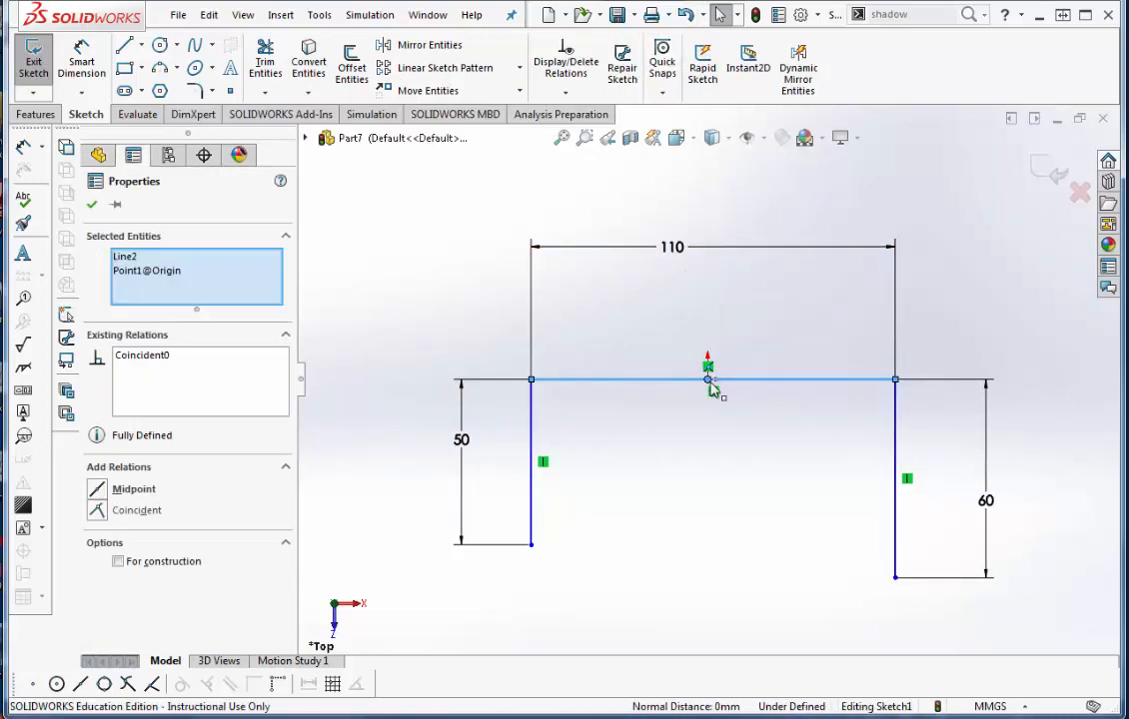
click(97, 489)
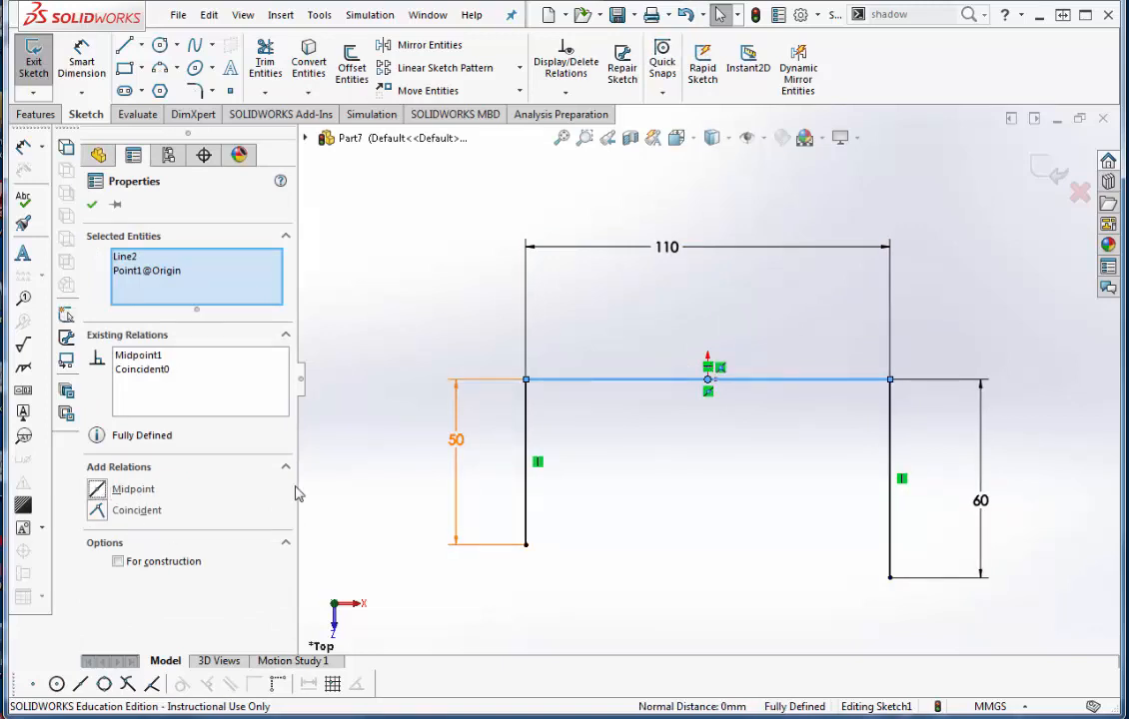
click(410, 491)
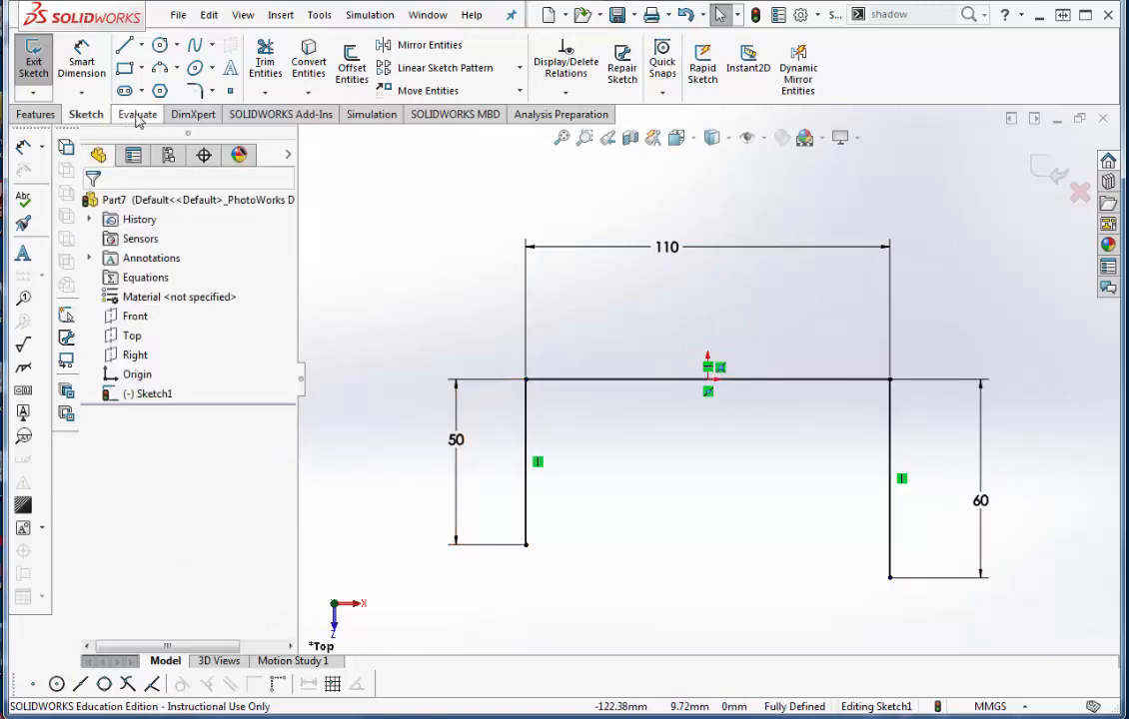
Round both upper corners of the profile with 10 mm sketch fillets, accepting the removal of conflicting relations.
click(197, 90)
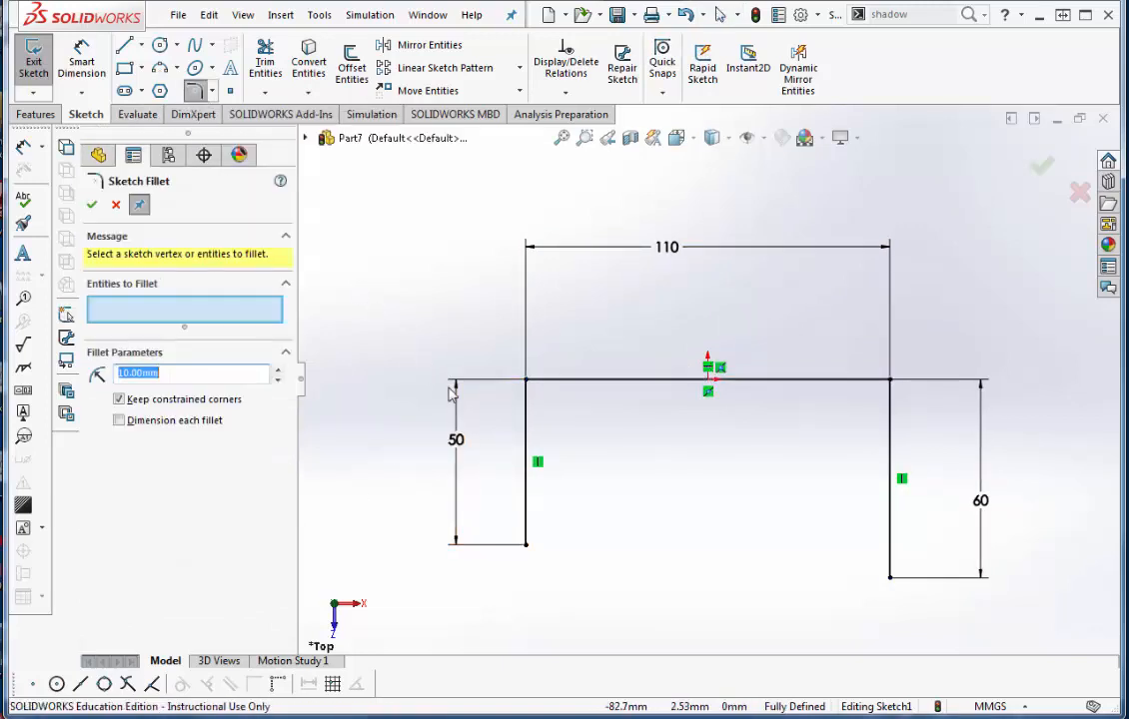
click(525, 413)
click(550, 380)
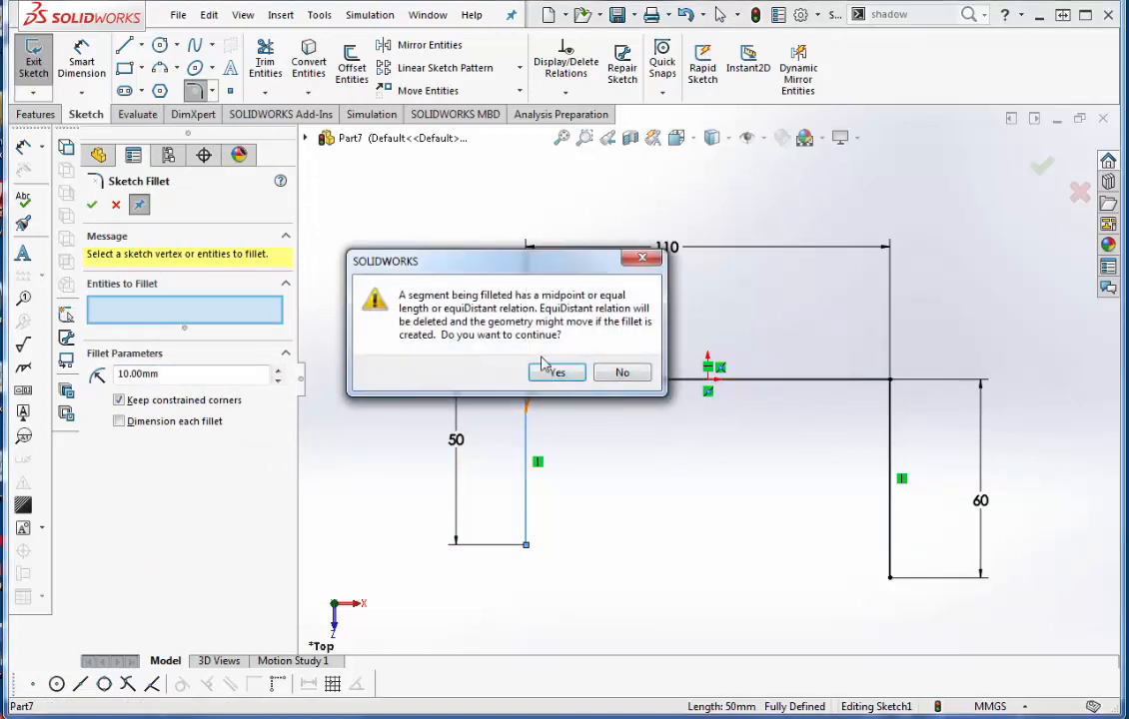
click(559, 375)
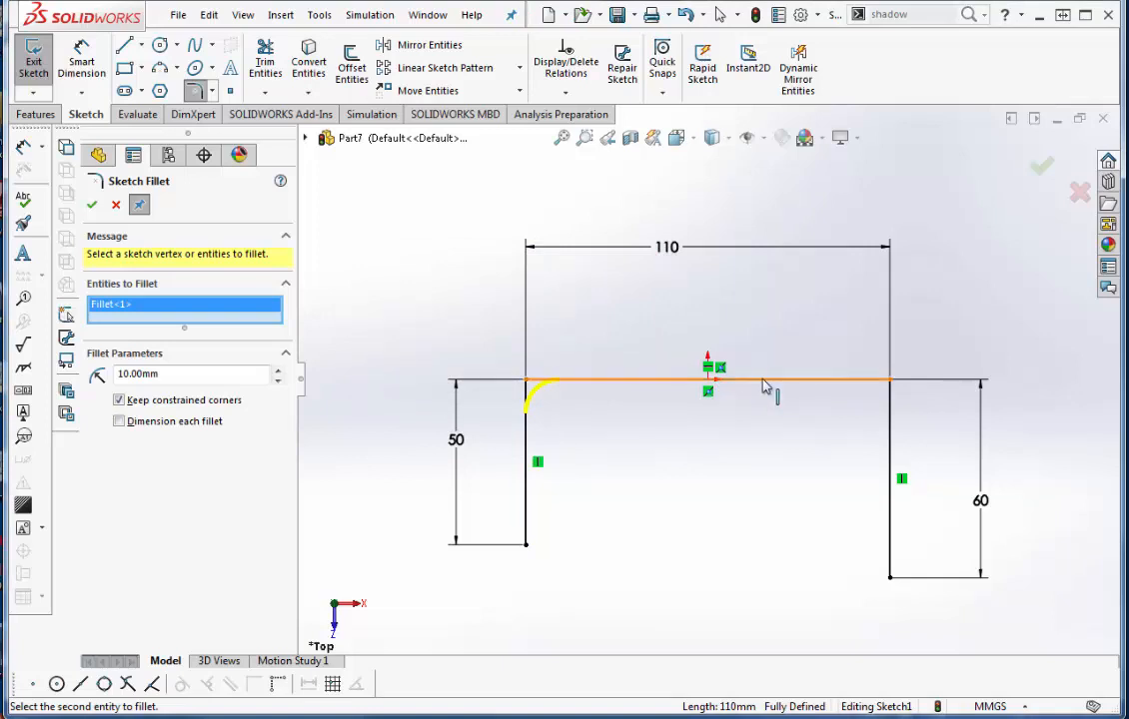
click(890, 428)
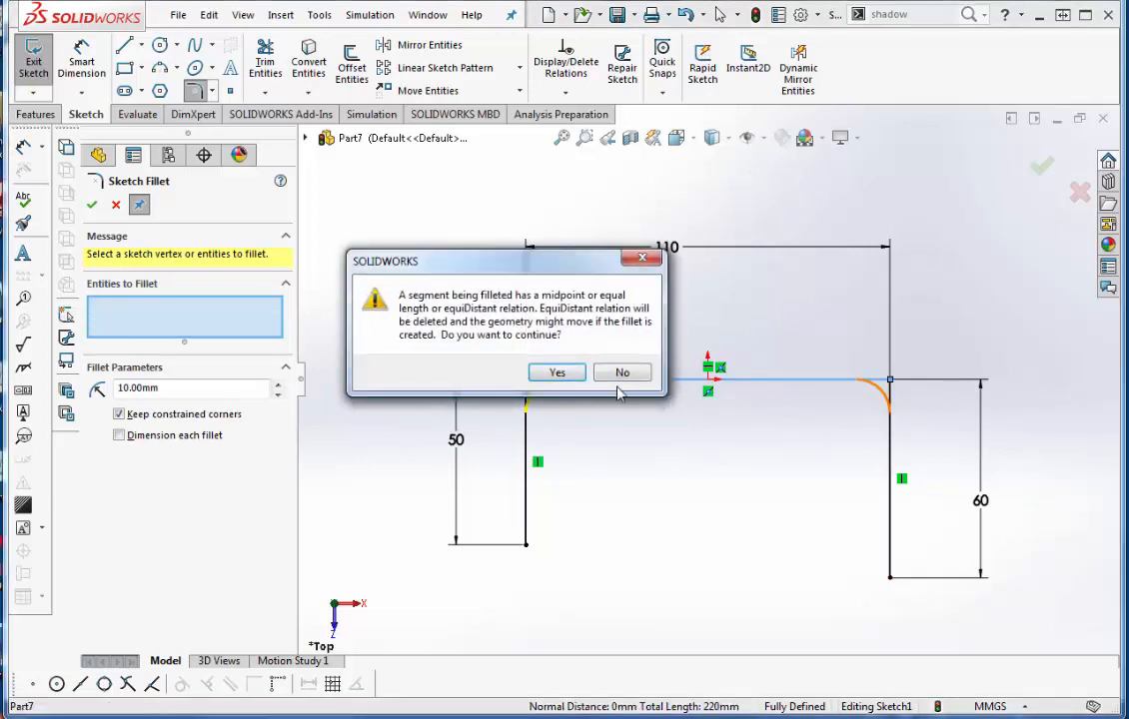
click(558, 373)
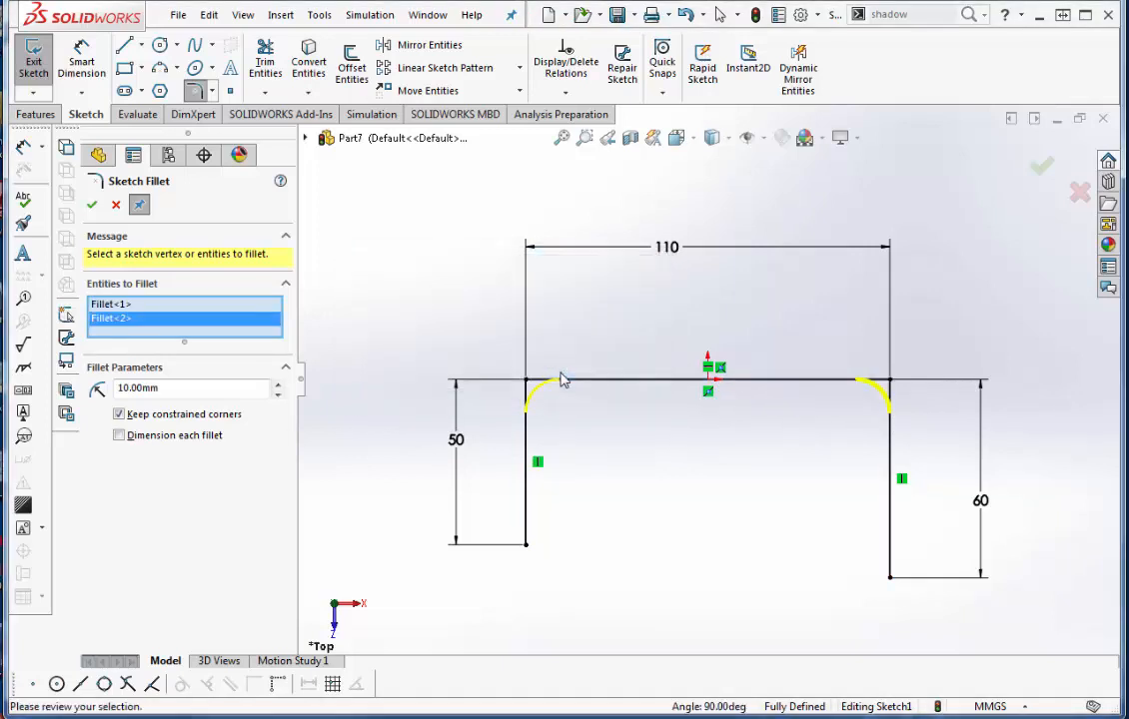
click(91, 204)
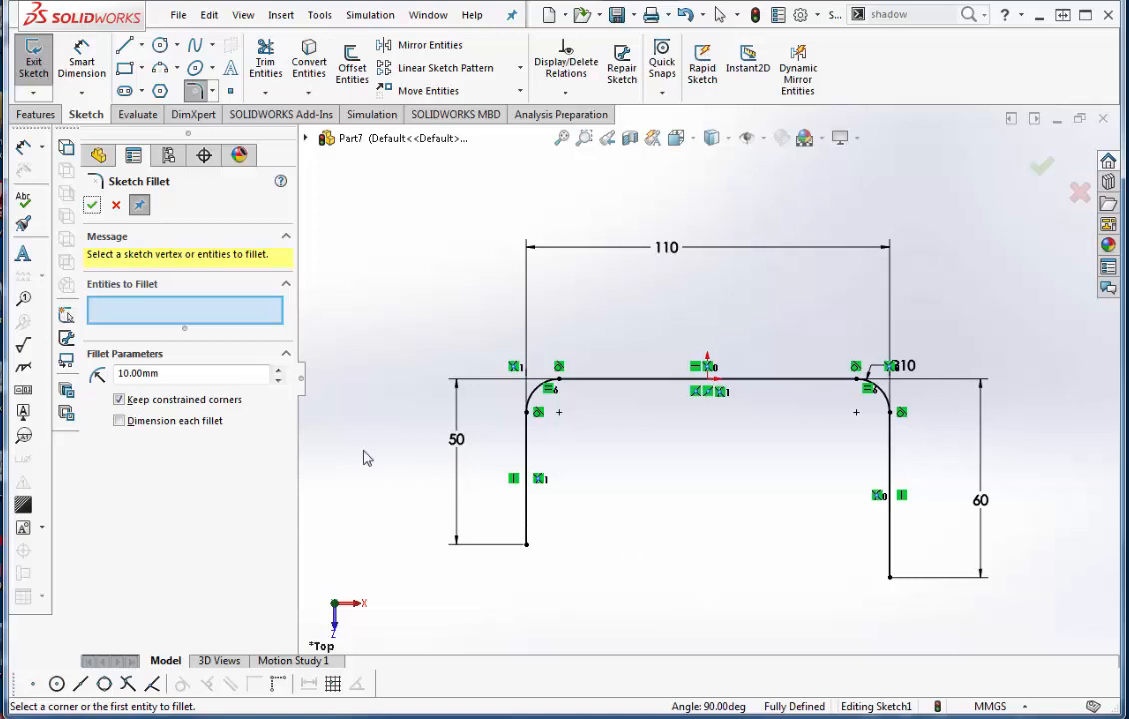
click(37, 116)
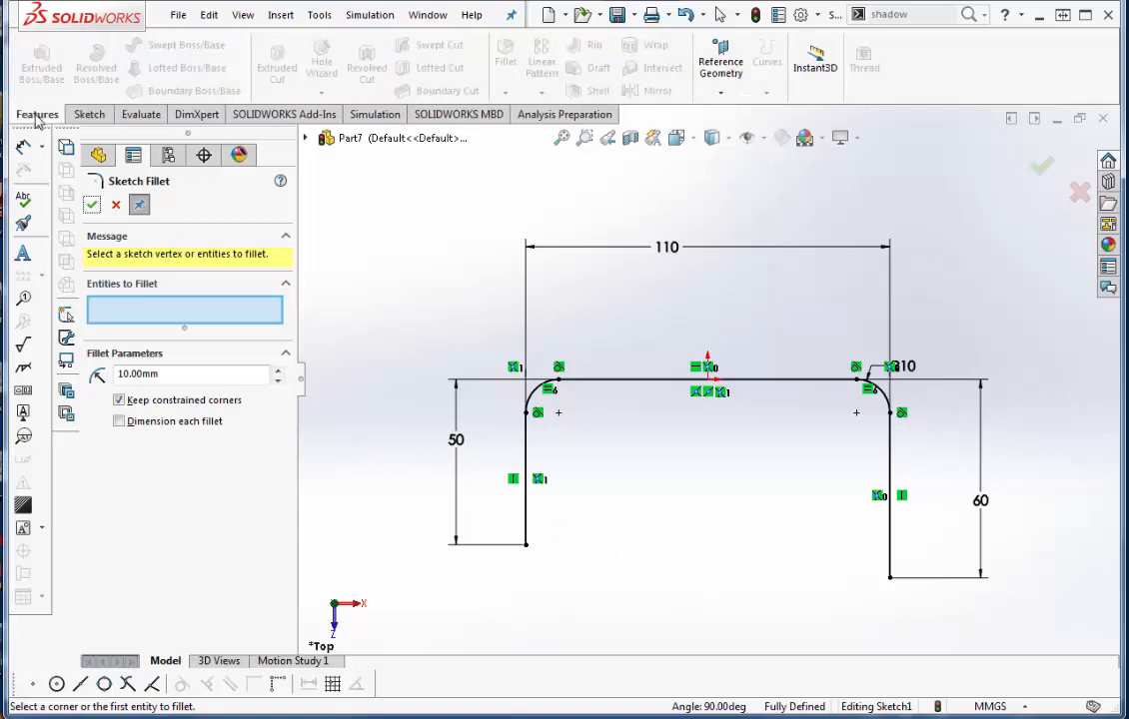
click(91, 203)
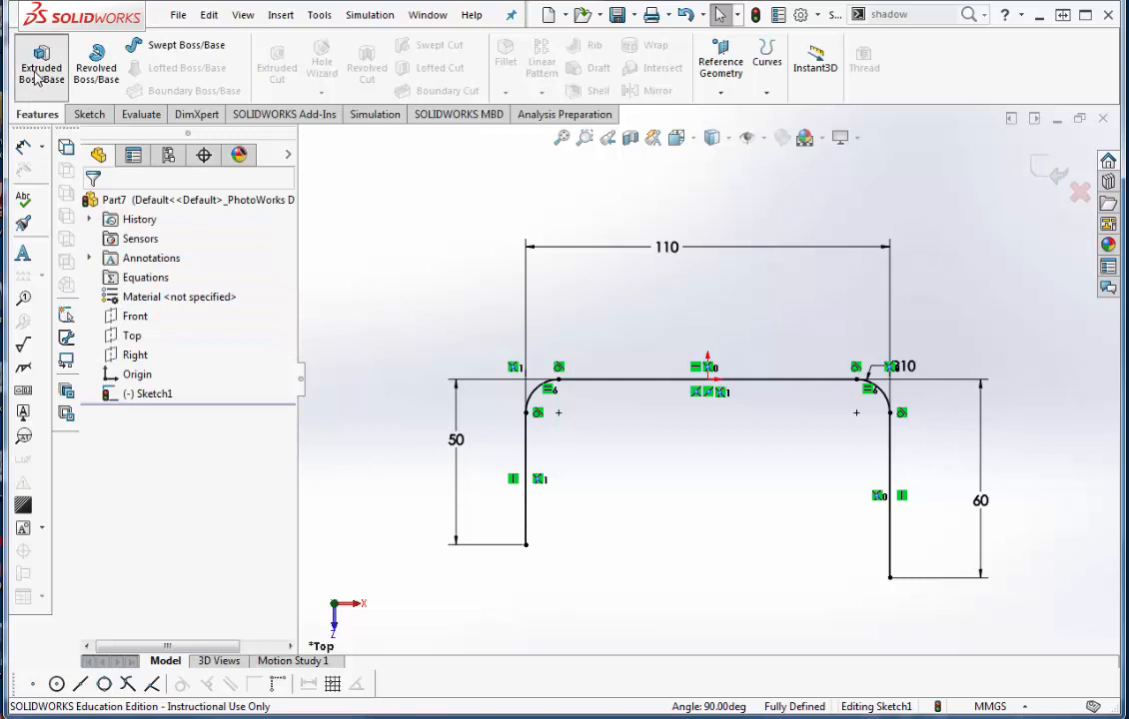
Start an Extruded Boss/Base of the profile with a Mid Plane end condition and a depth of 60 mm.
click(38, 72)
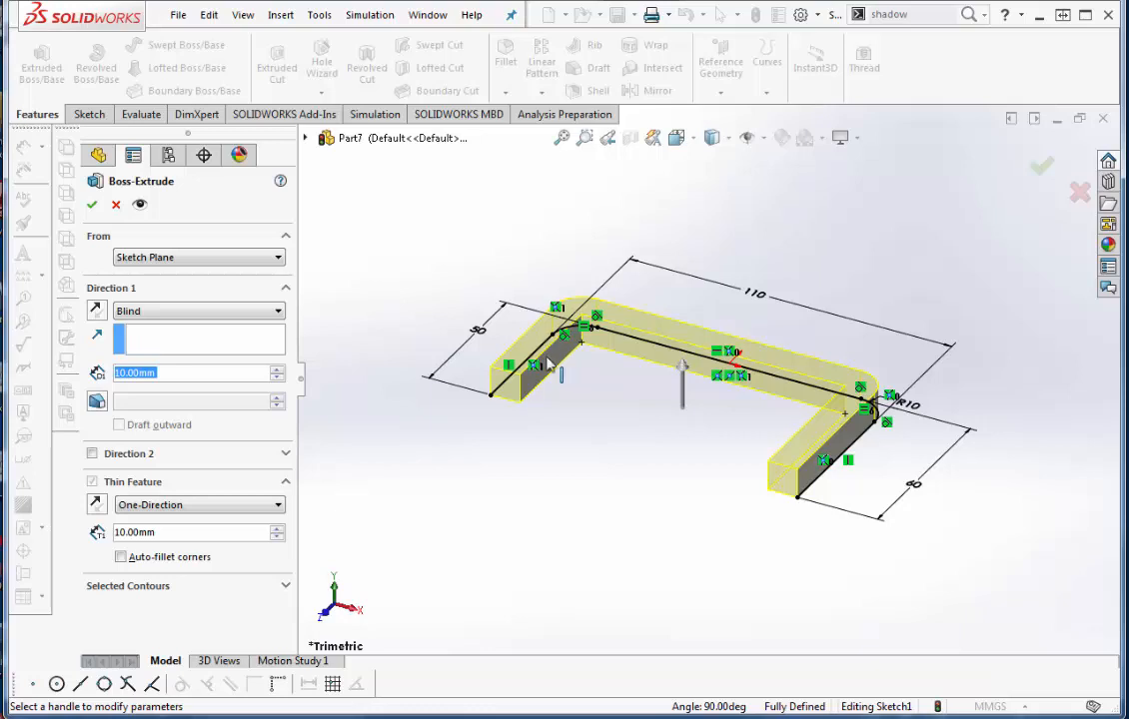
click(269, 316)
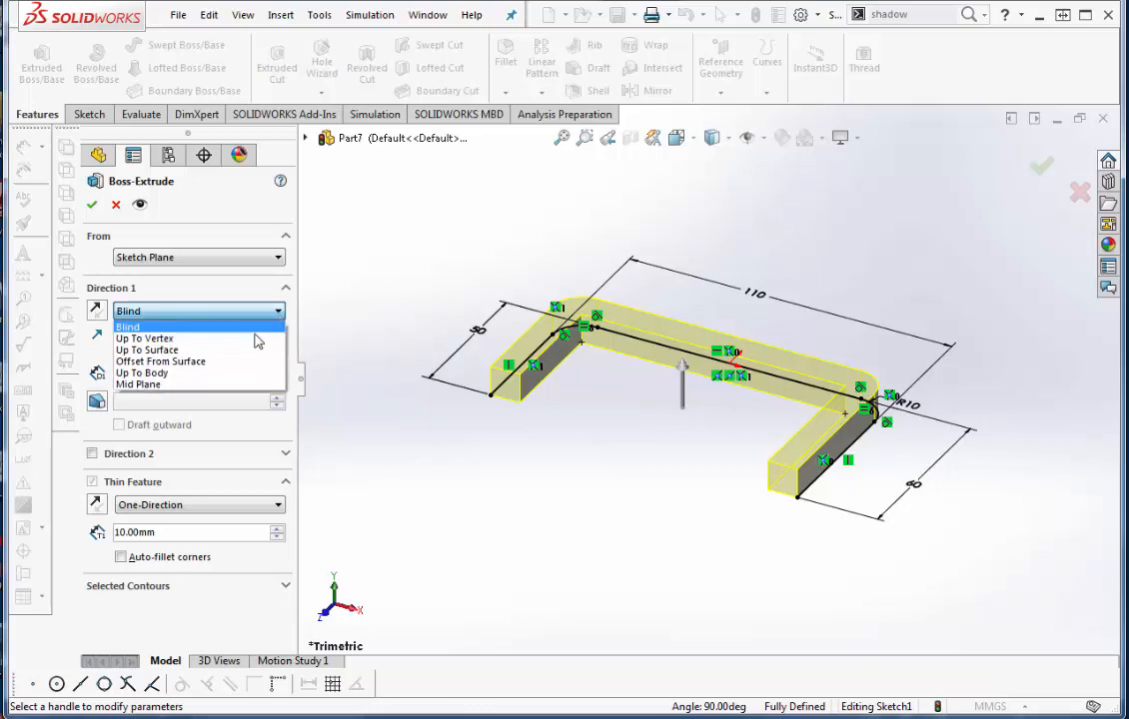
click(211, 386)
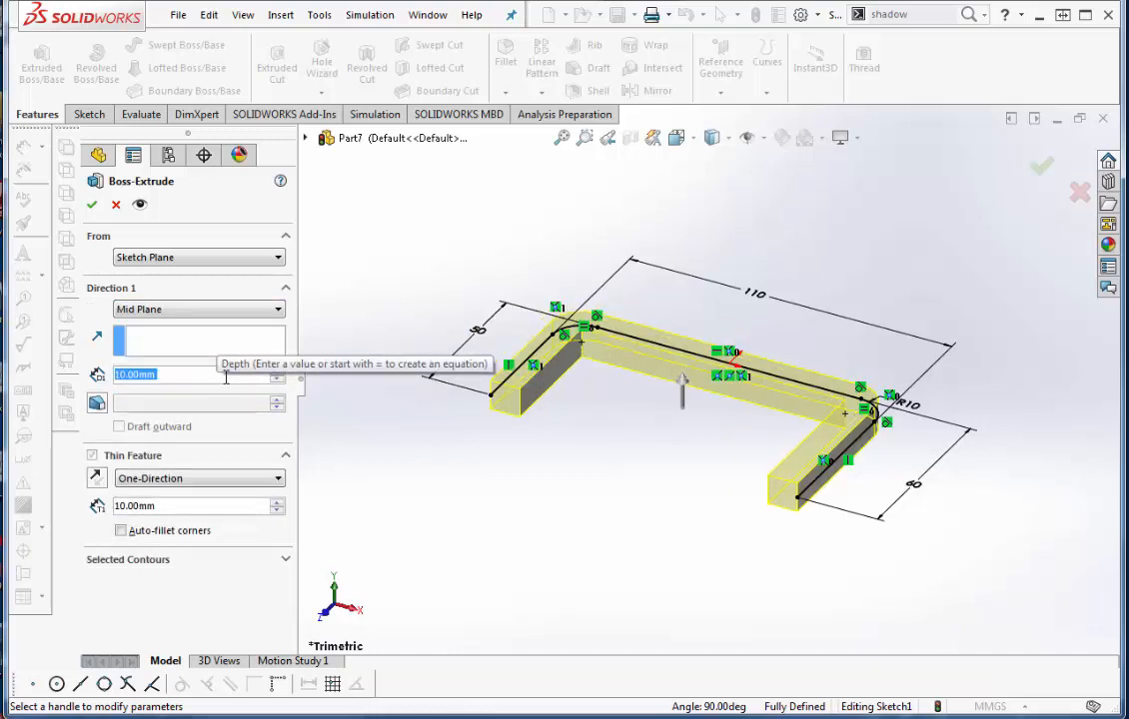
click(229, 375)
double_click(157, 375)
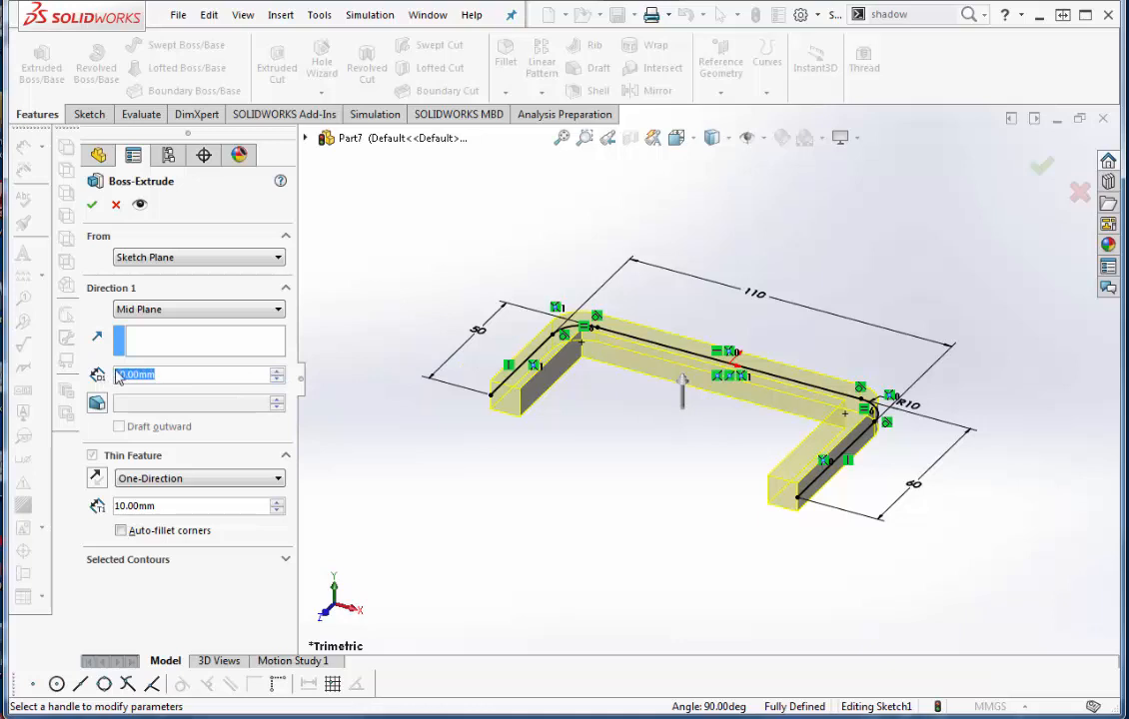
text(50)
key(Return)
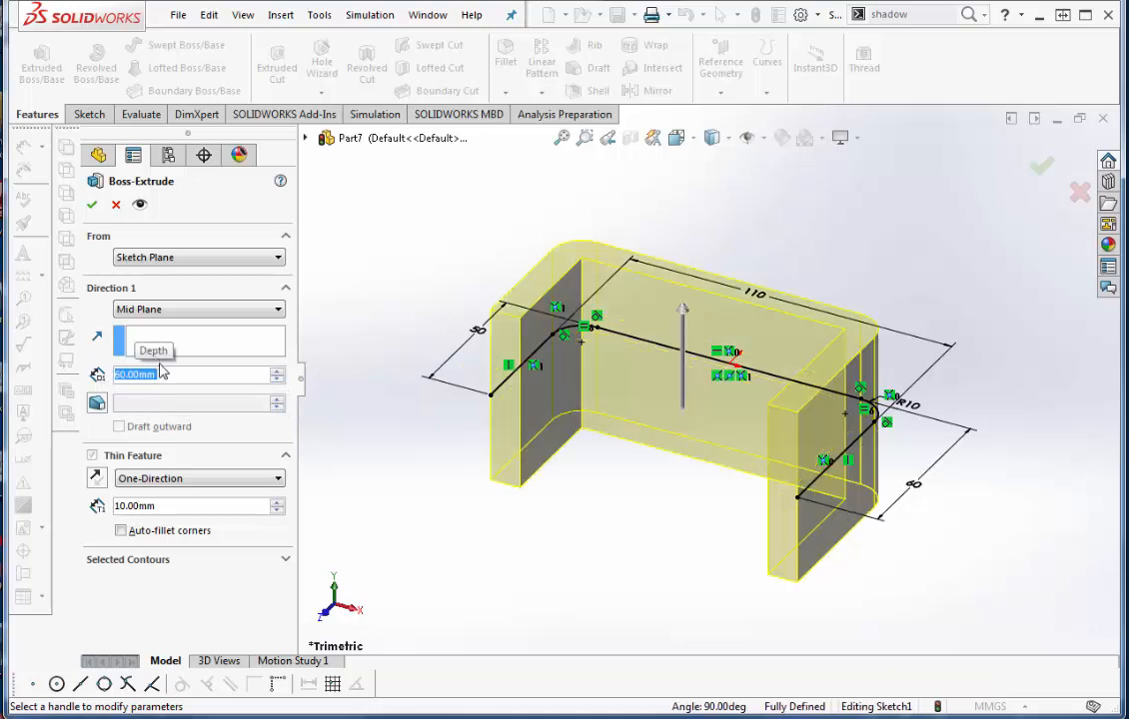
text(60)
key(Return)
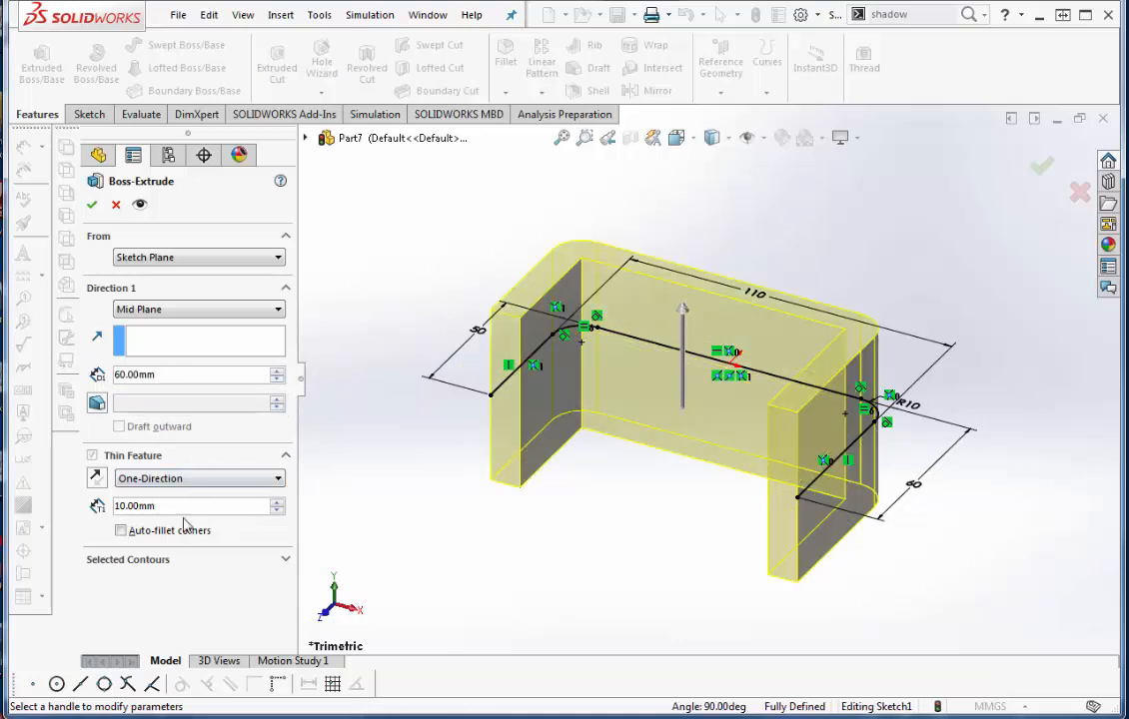
Set the one-direction thin feature thickness to 5 mm and complete the extrusion.
double_click(140, 506)
text(5)
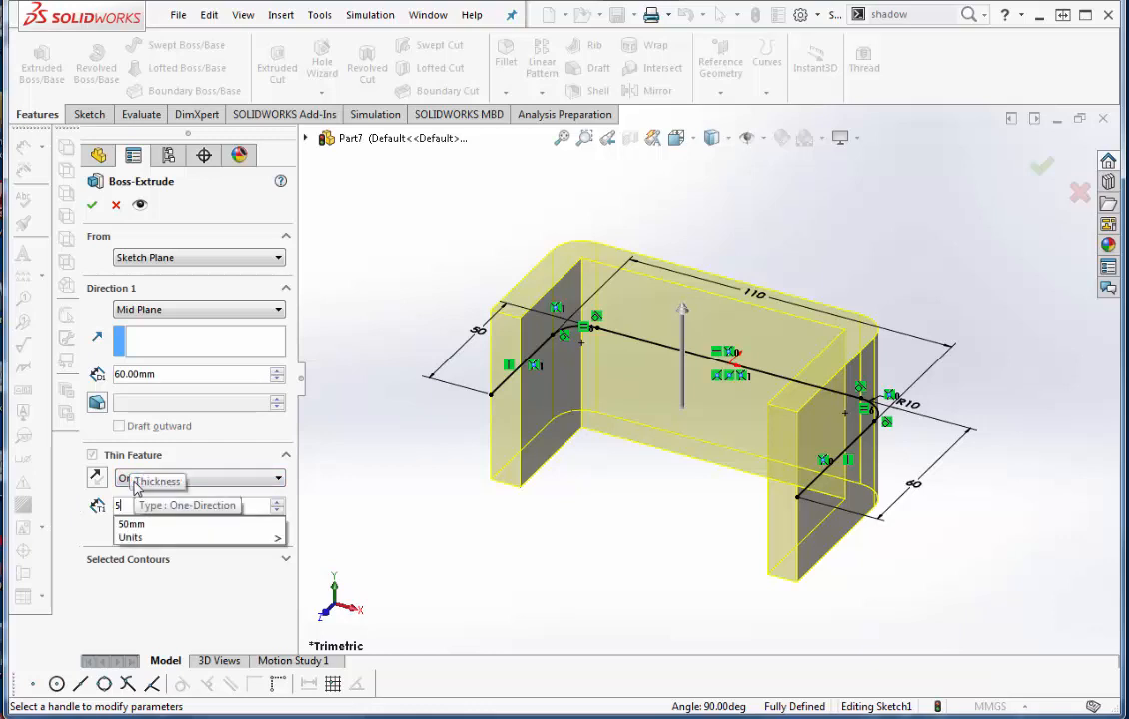
key(Return)
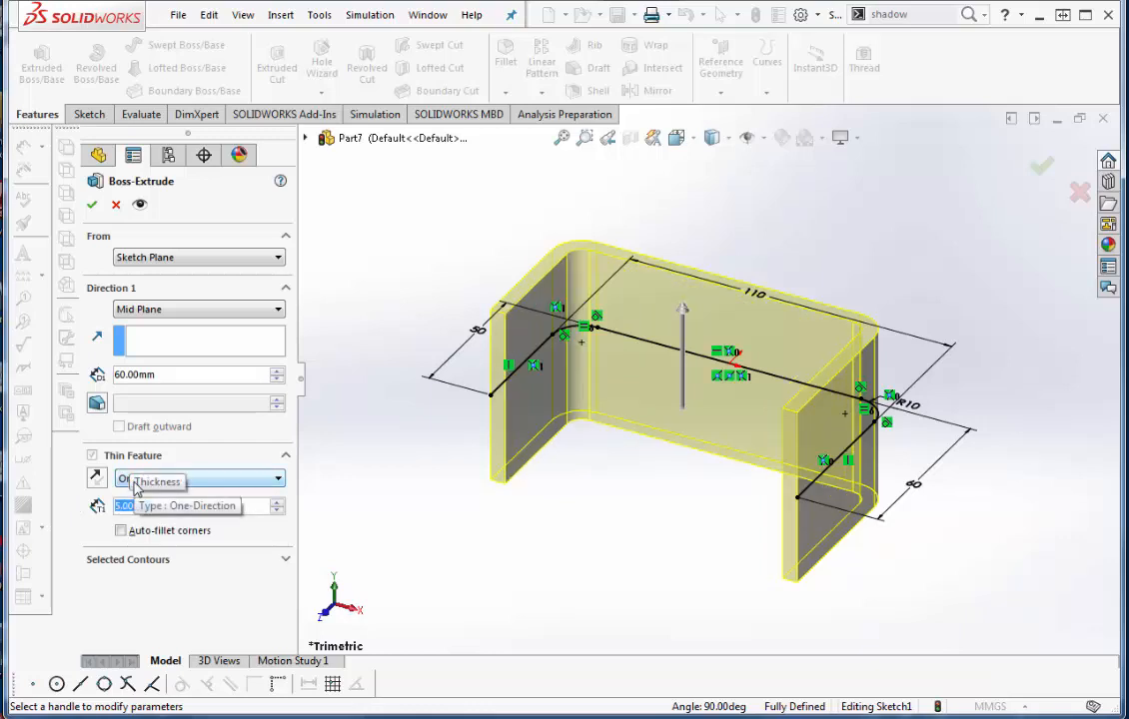
click(91, 204)
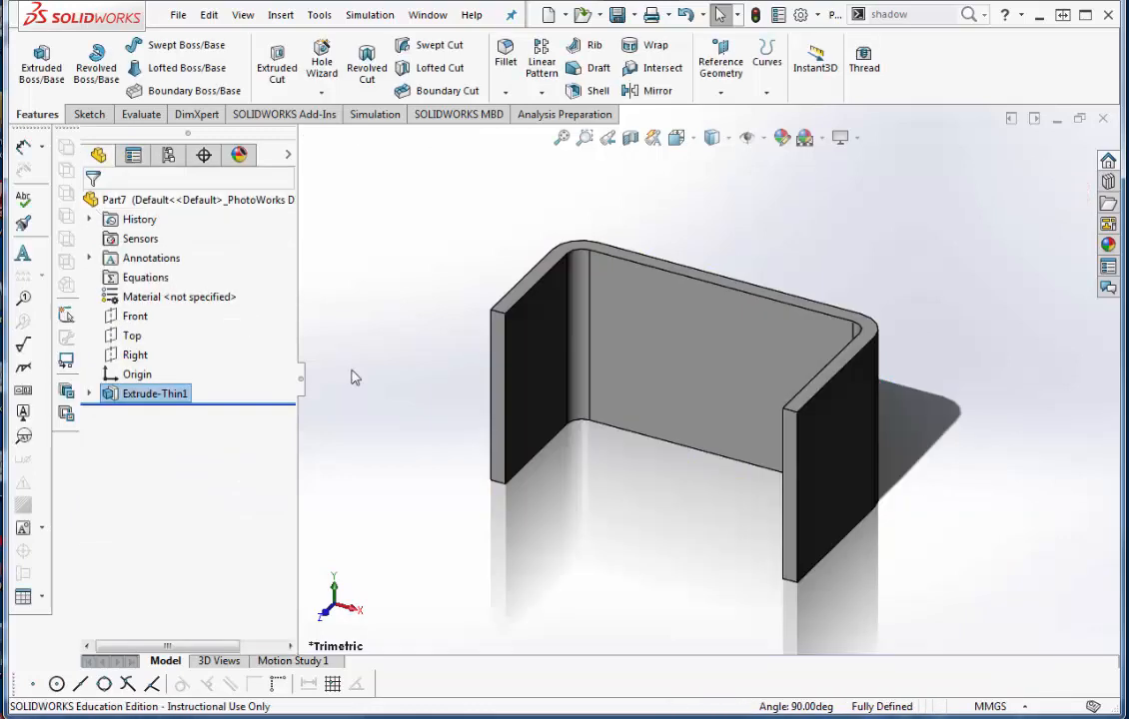
middle_drag(604, 453, 554, 567)
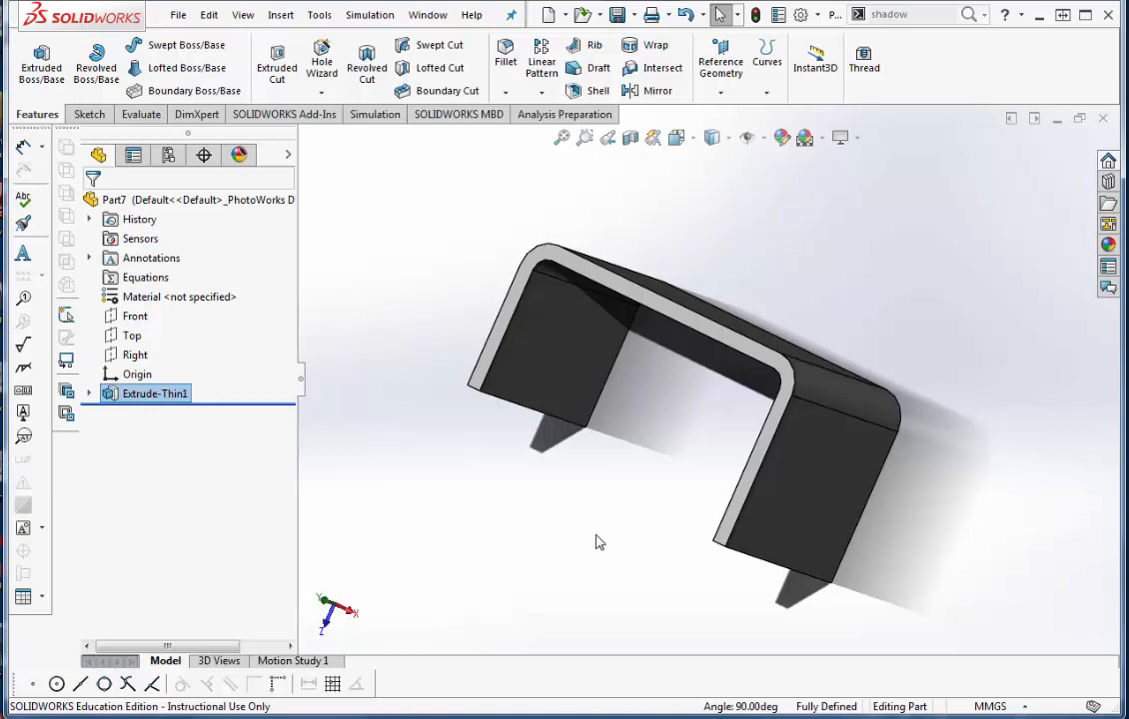
middle_drag(597, 543, 646, 320)
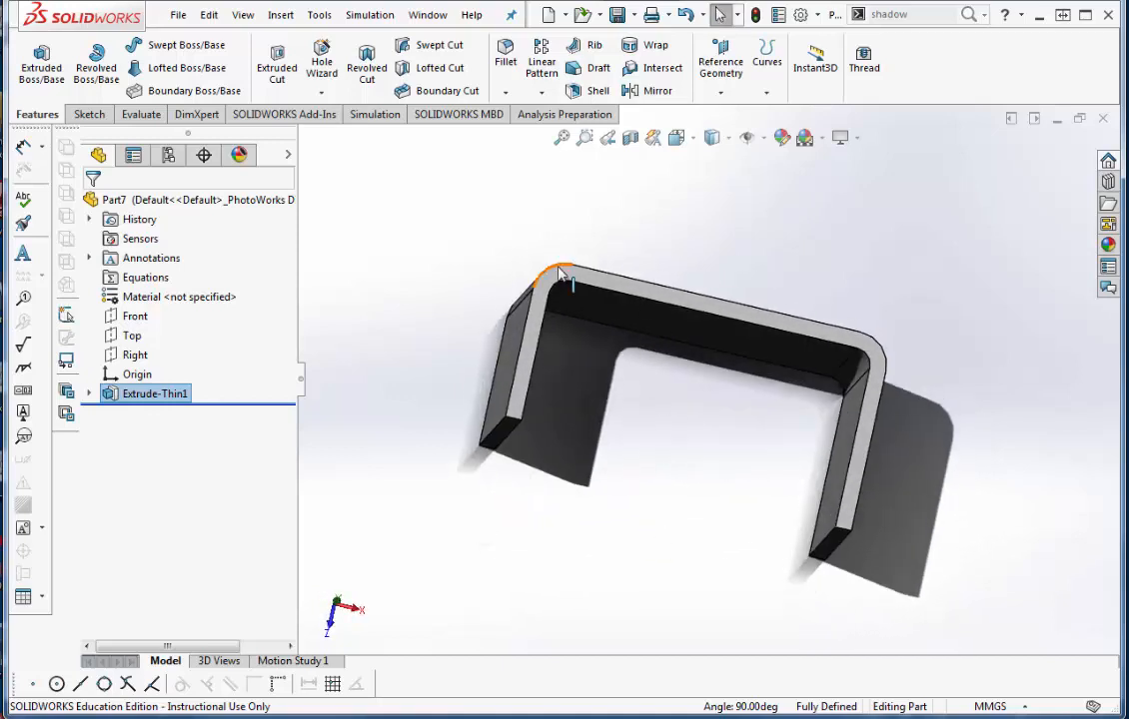
Create a global variable named a with the value 4 and expand the part's Equations folder.
mouse_move(545, 318)
middle_down()
mouse_move(582, 333)
mouse_move(556, 334)
middle_up()
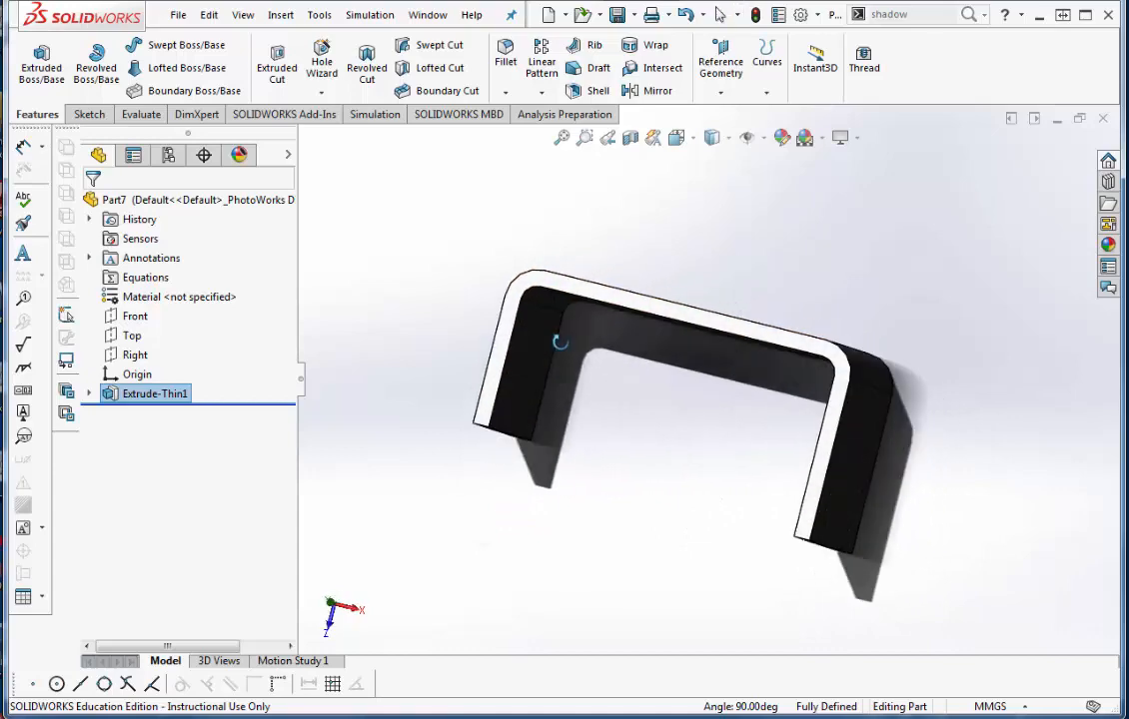
middle_drag(584, 471, 532, 289)
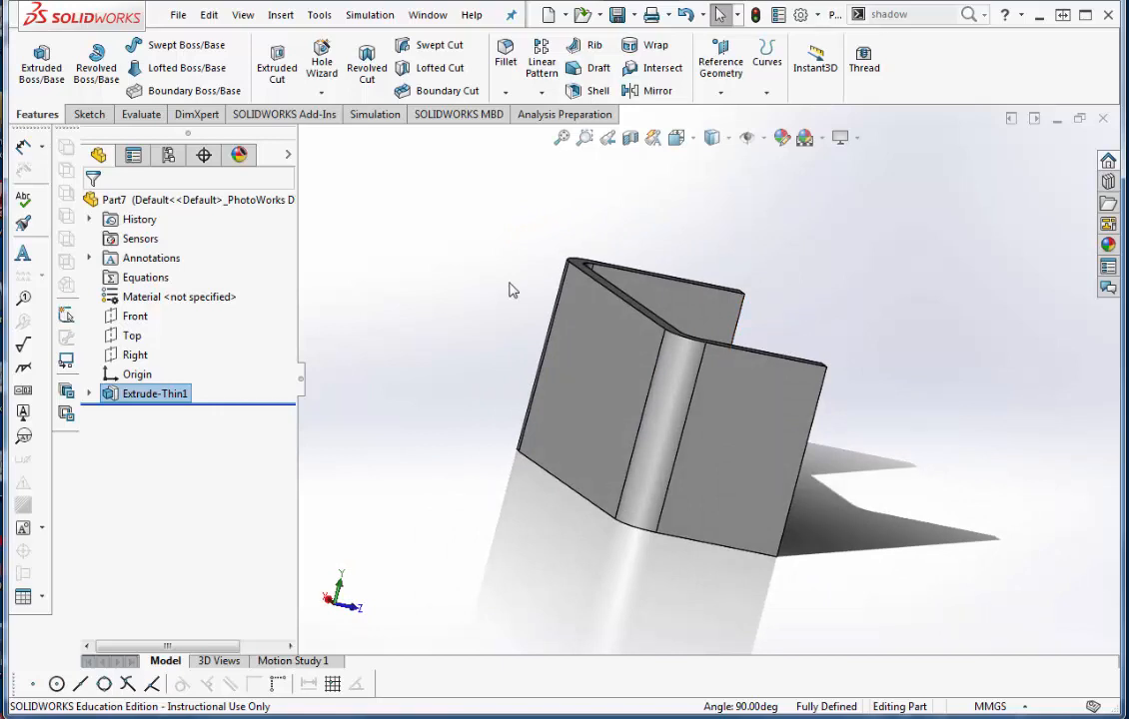
middle_drag(510, 292, 454, 278)
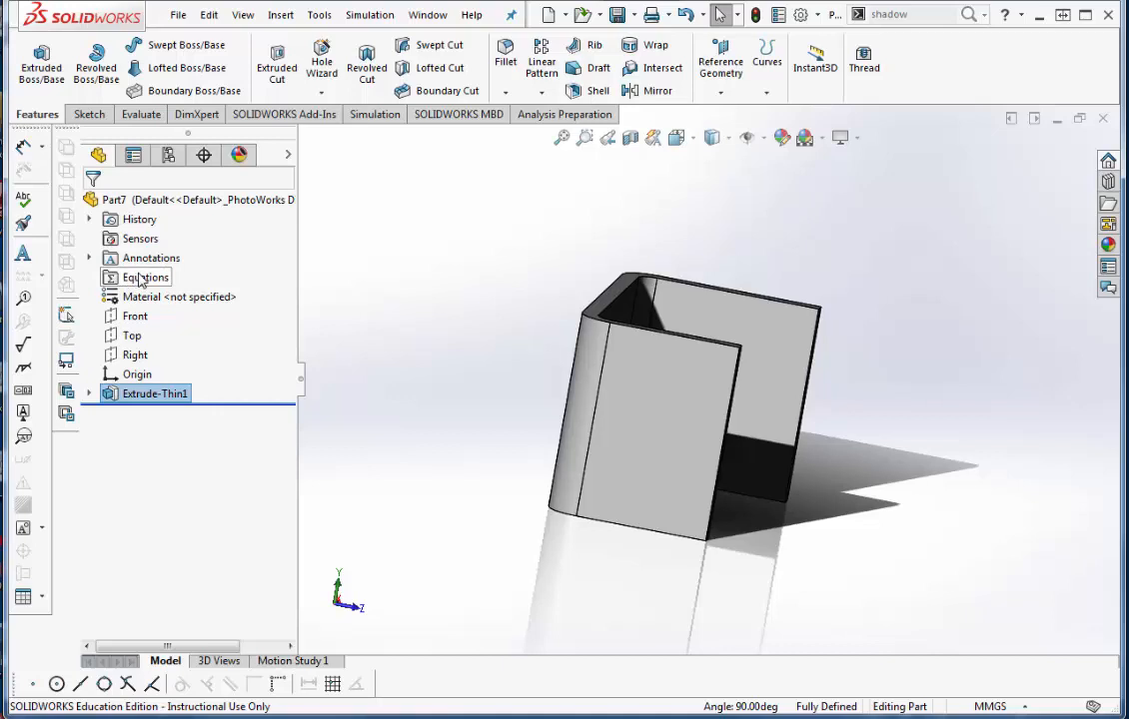
click(319, 15)
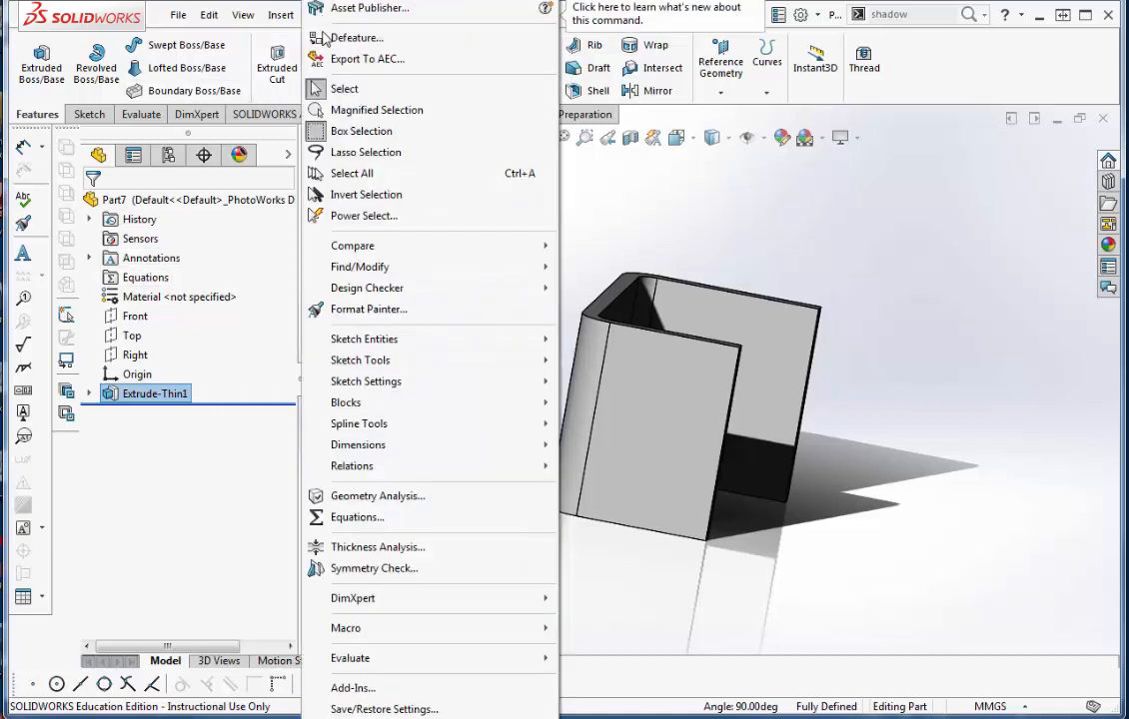
click(353, 518)
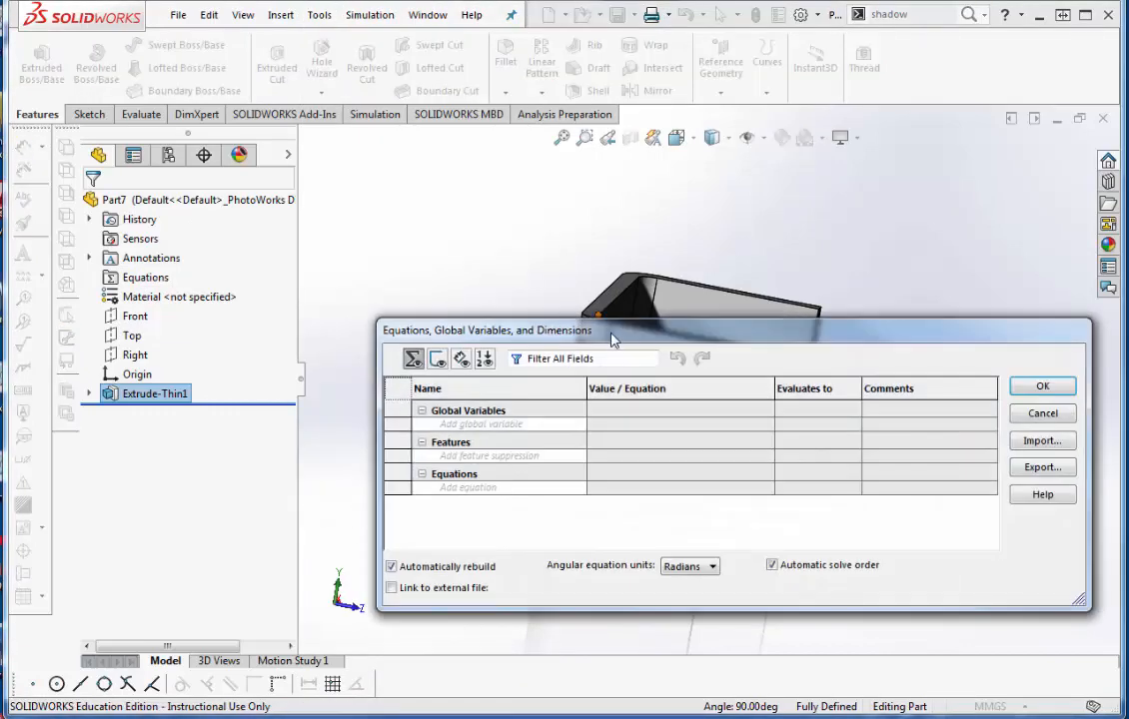
drag(541, 292, 446, 202)
click(318, 298)
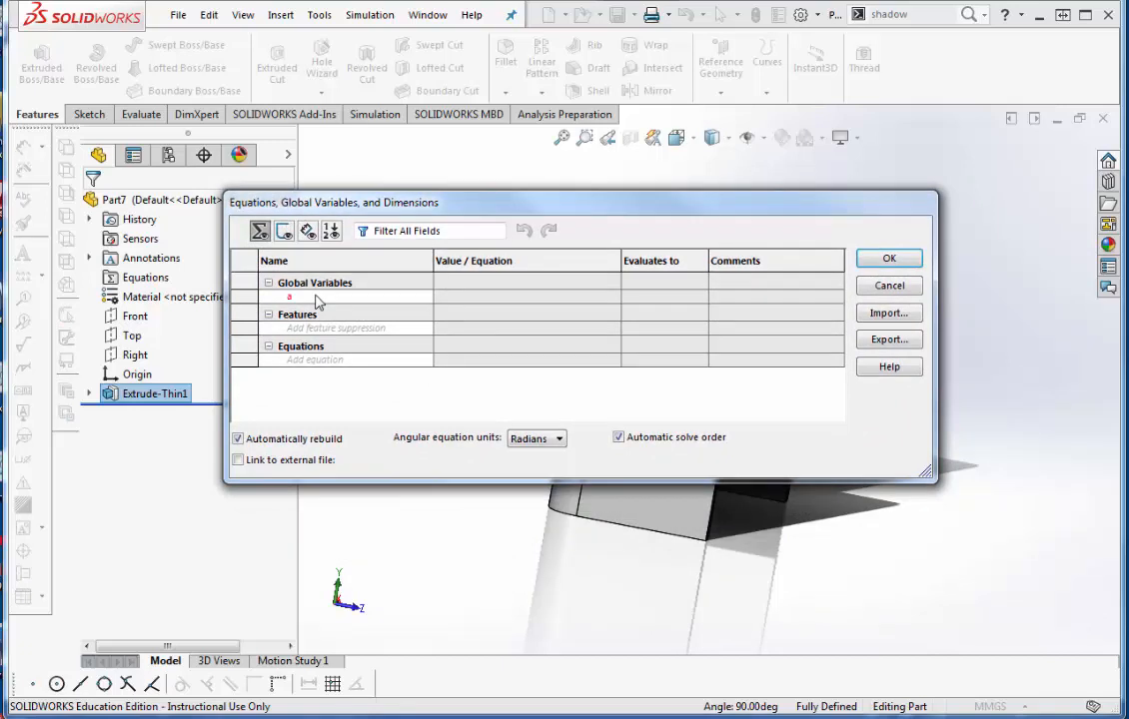
key(Tab)
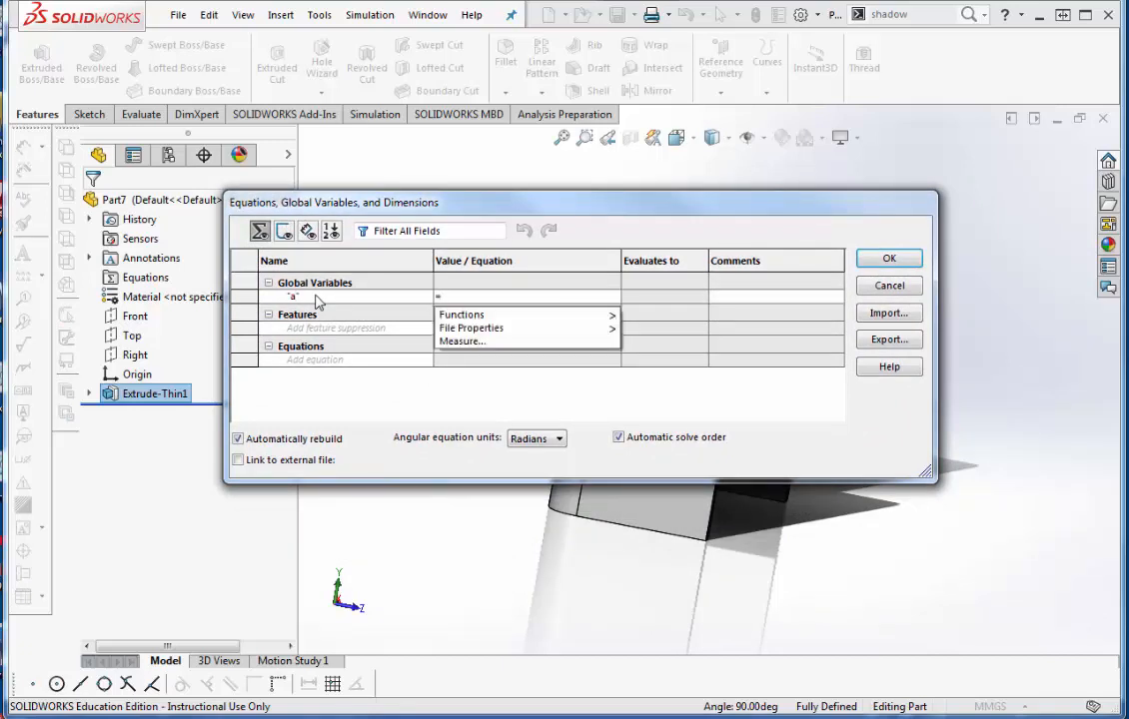
text(4)
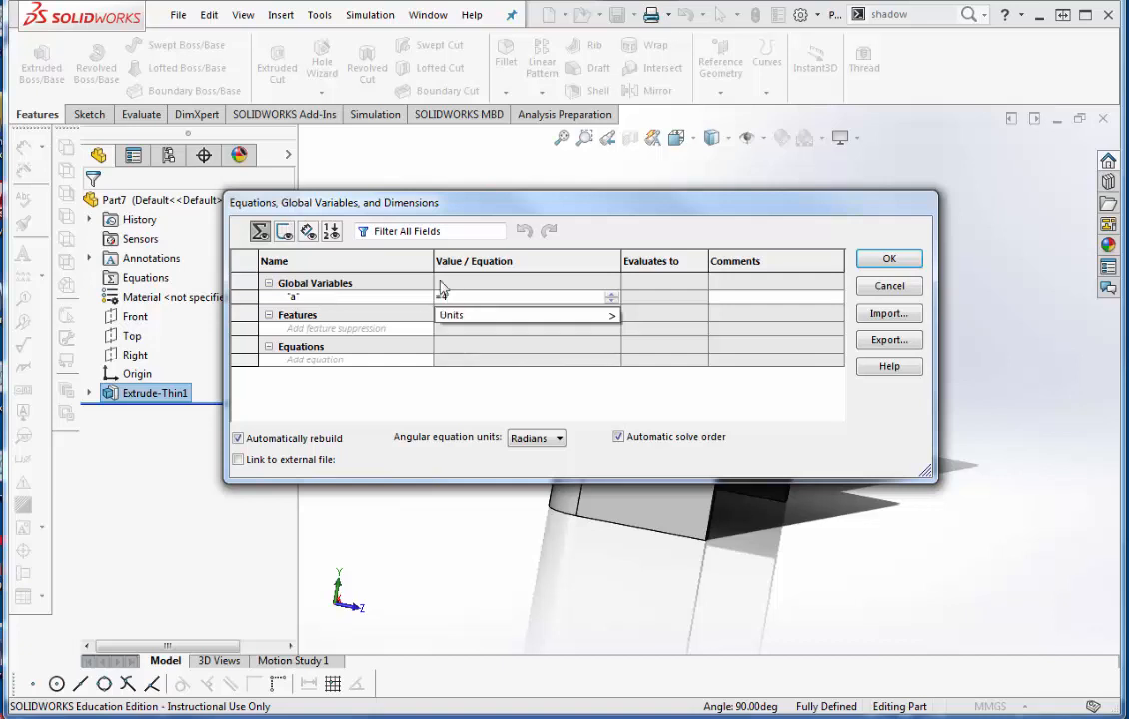
click(887, 259)
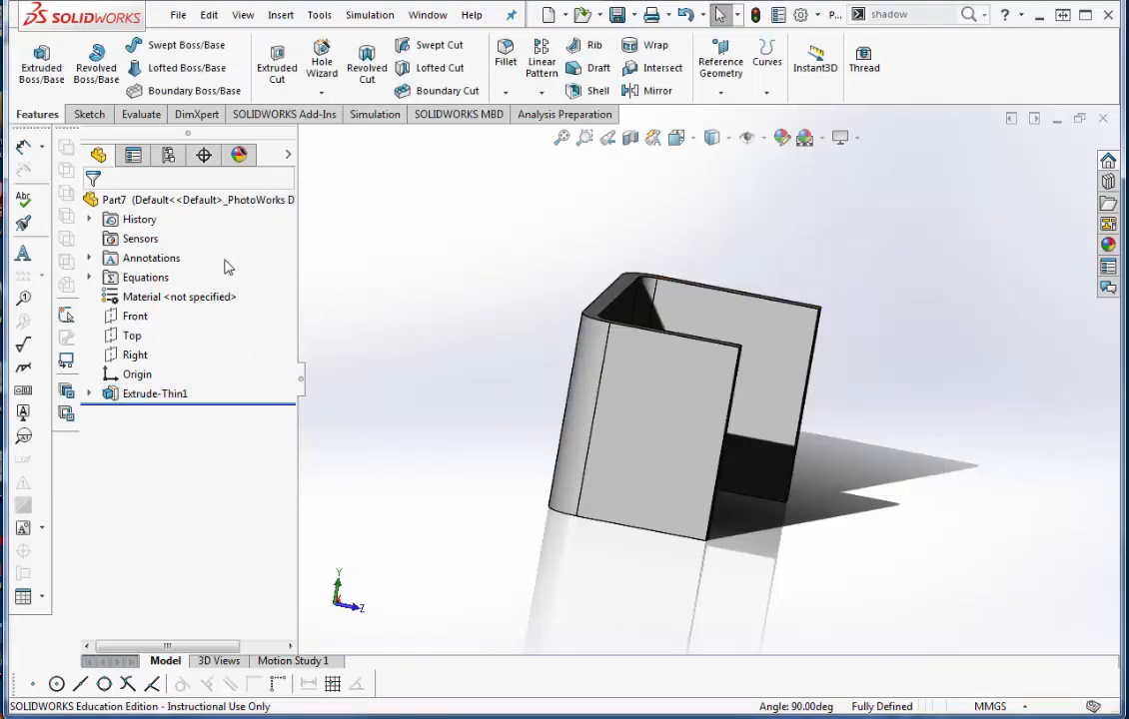
click(89, 277)
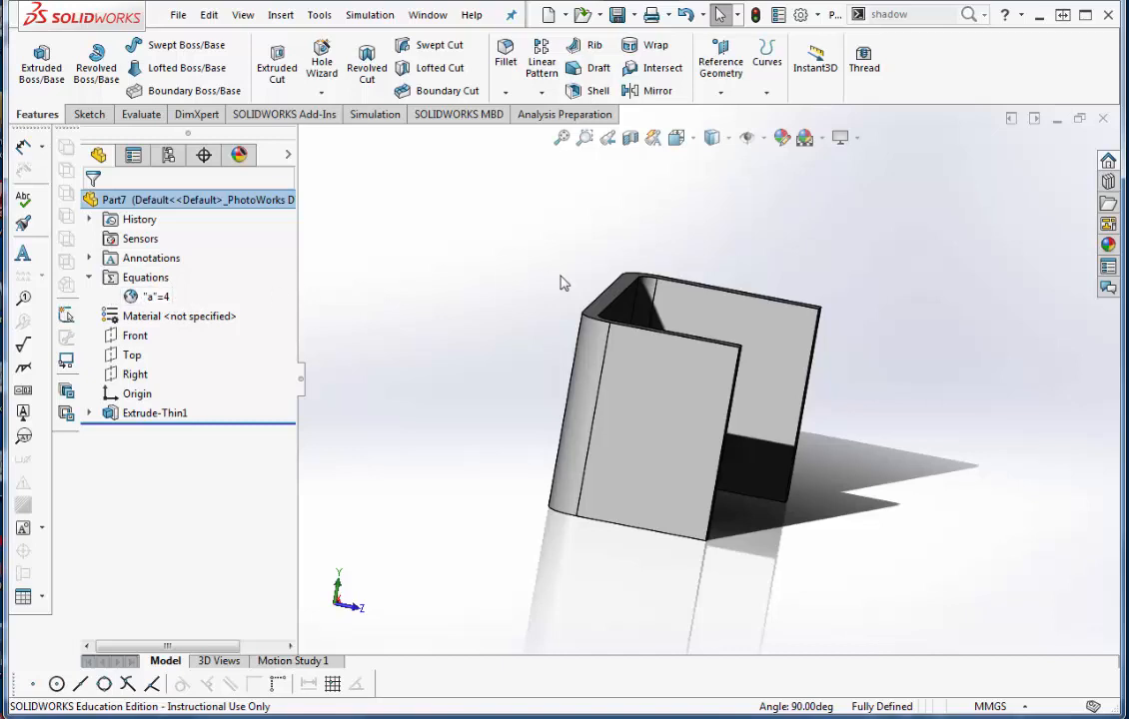
Start a new sketch on the outer face of the side flange and orient the model to the Left view.
click(88, 114)
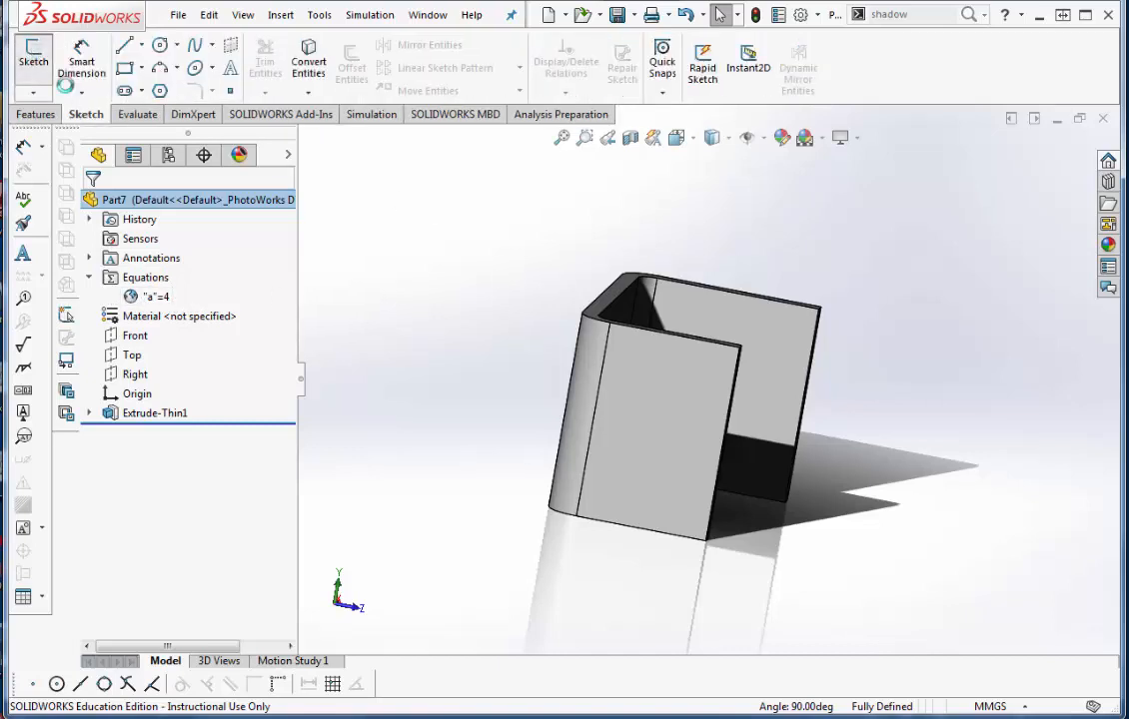
click(686, 431)
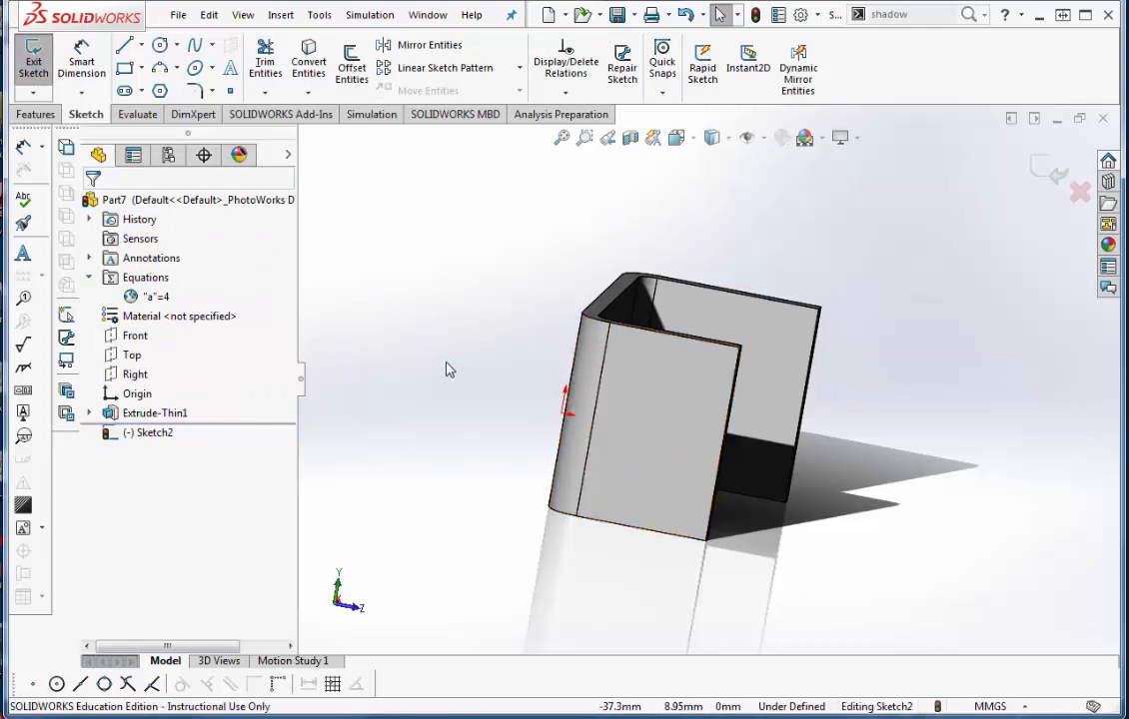
right_drag(447, 363, 430, 380)
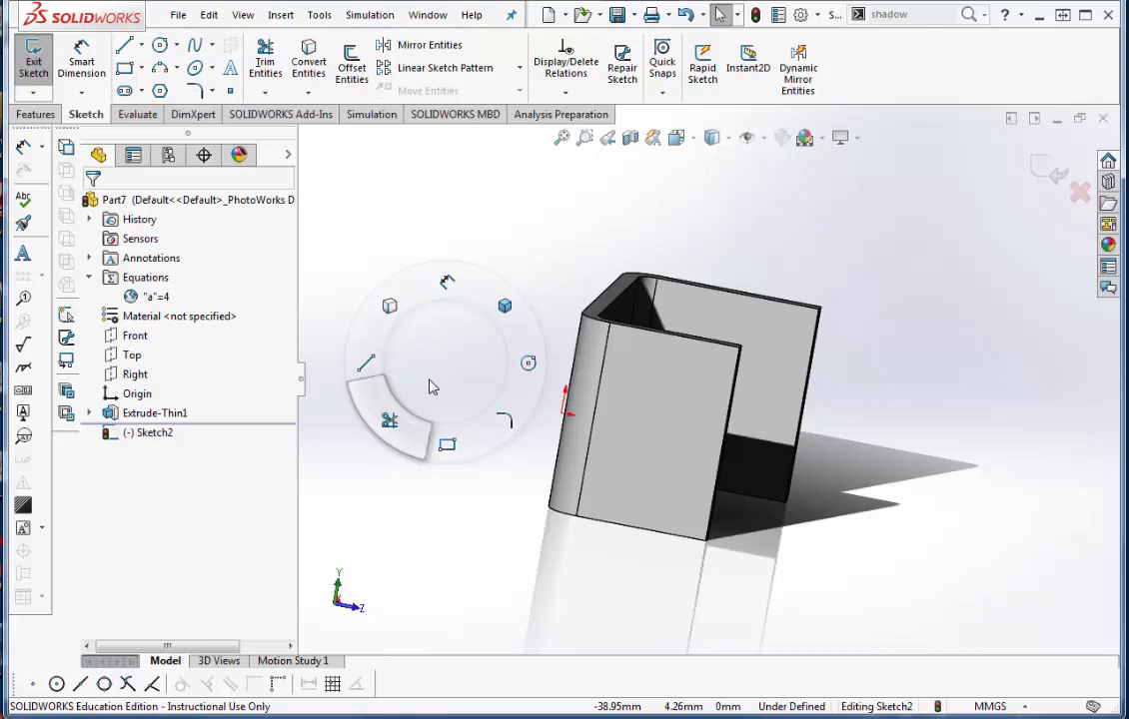
right_drag(430, 386, 430, 386)
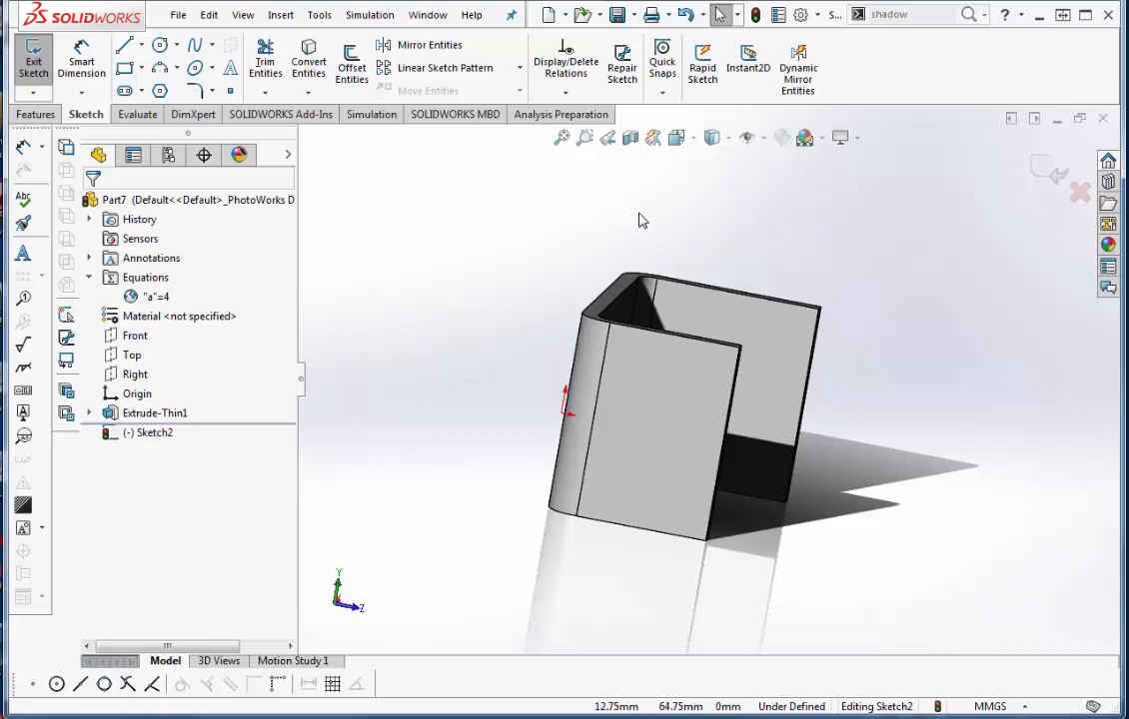
click(696, 145)
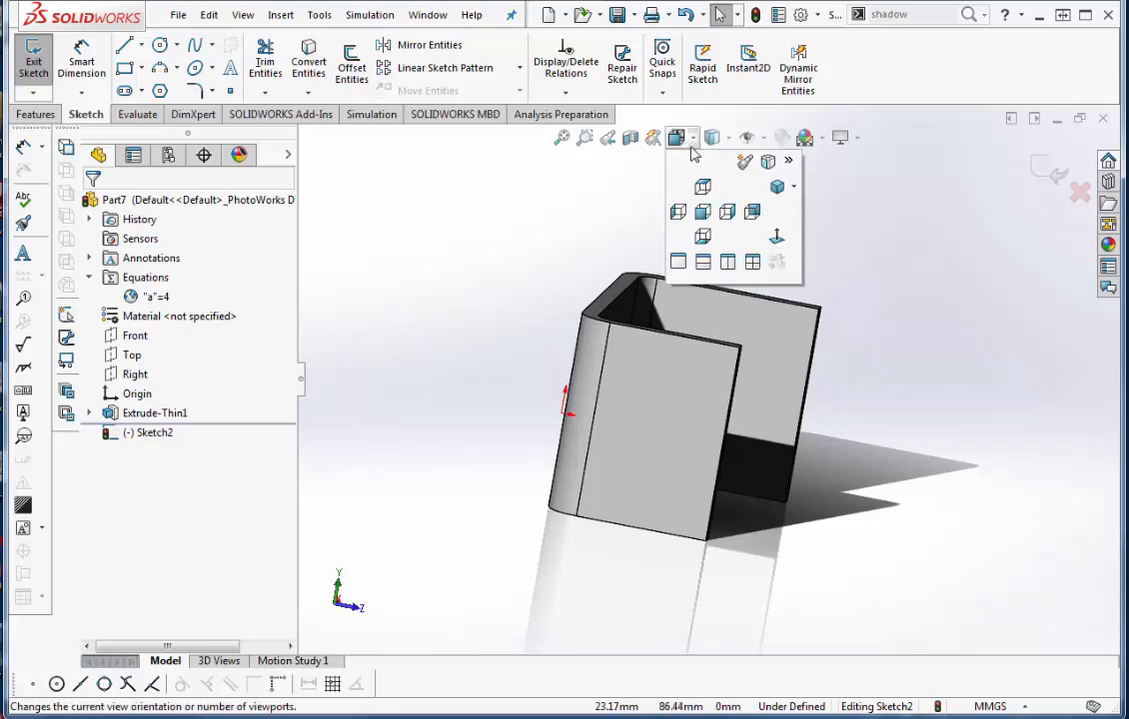
click(675, 214)
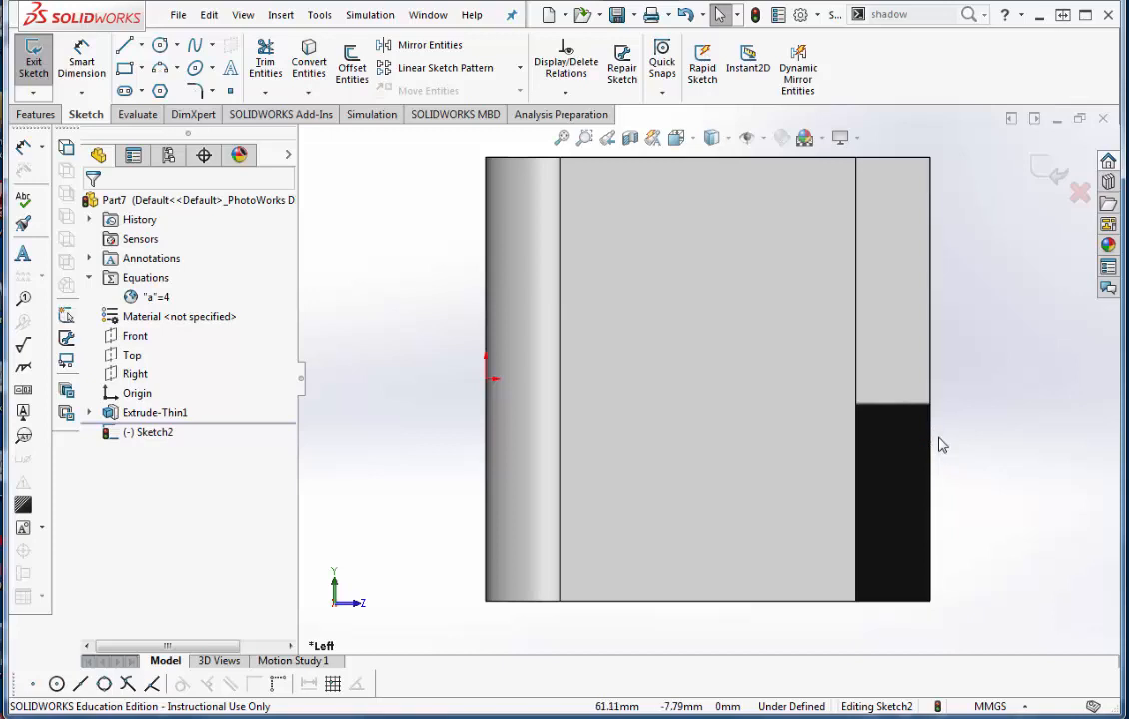
click(694, 140)
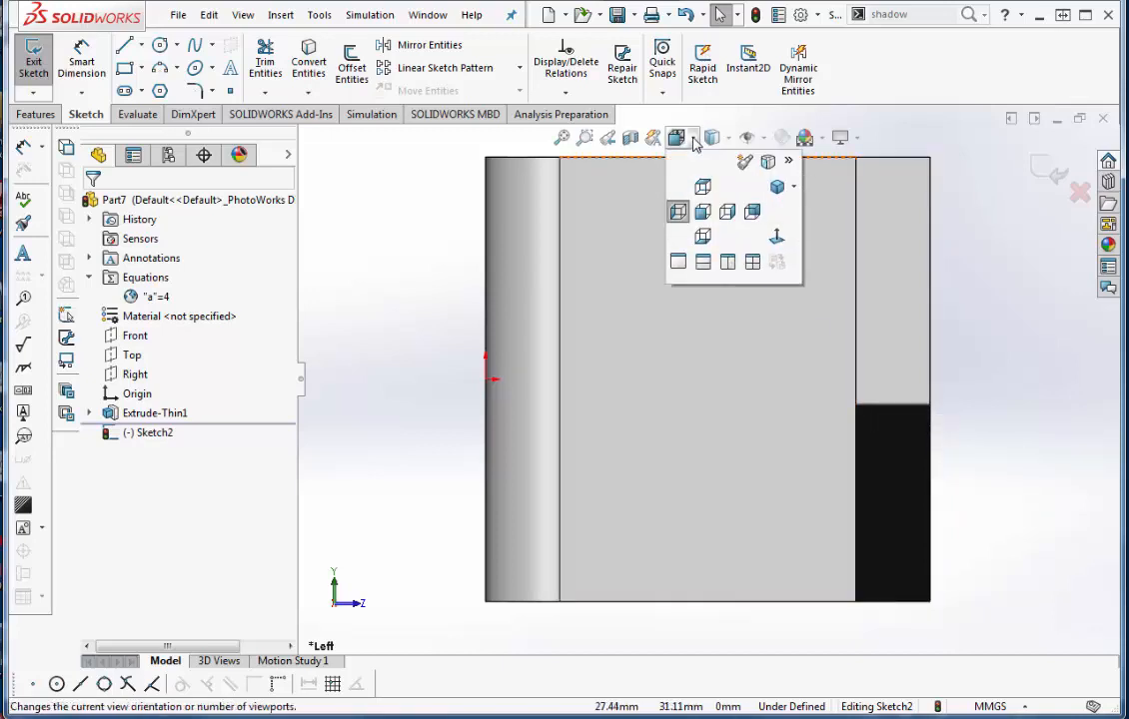
click(693, 139)
click(728, 139)
click(728, 139)
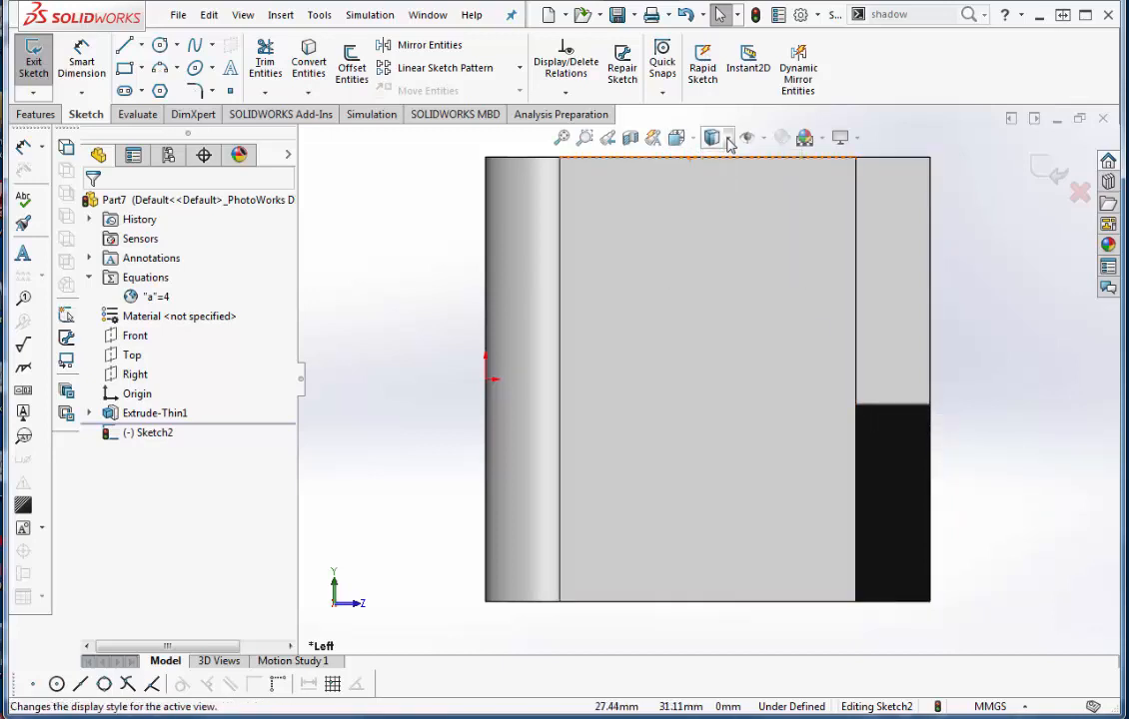
click(728, 139)
click(713, 211)
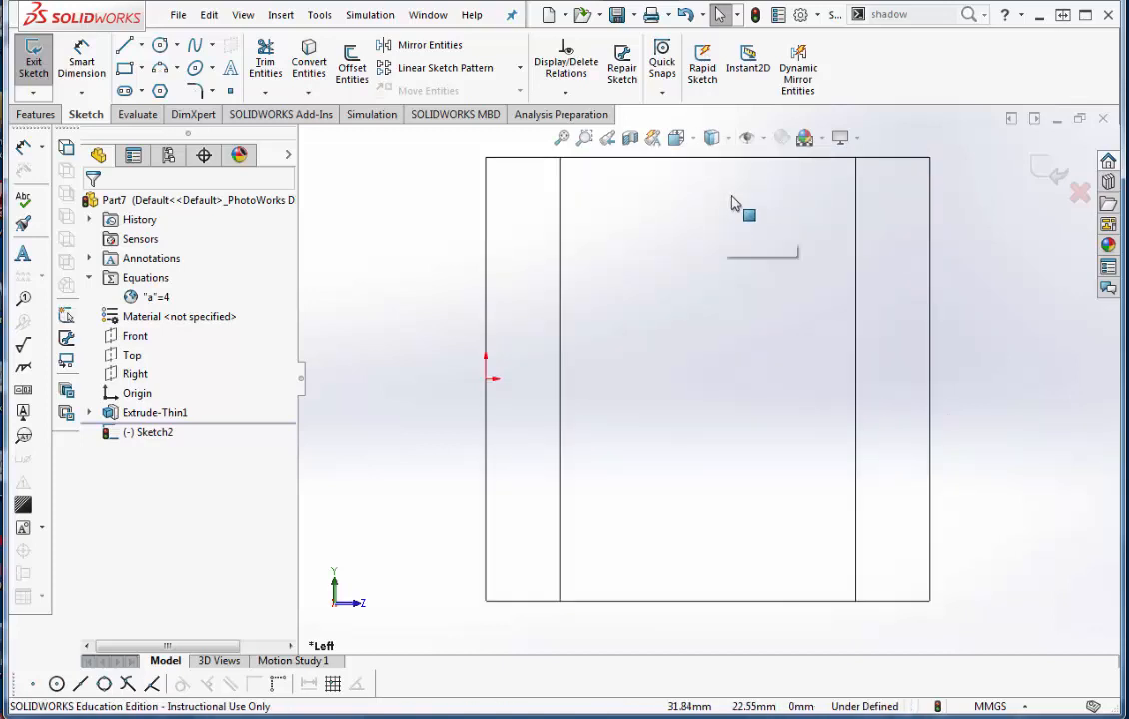
click(728, 139)
click(718, 161)
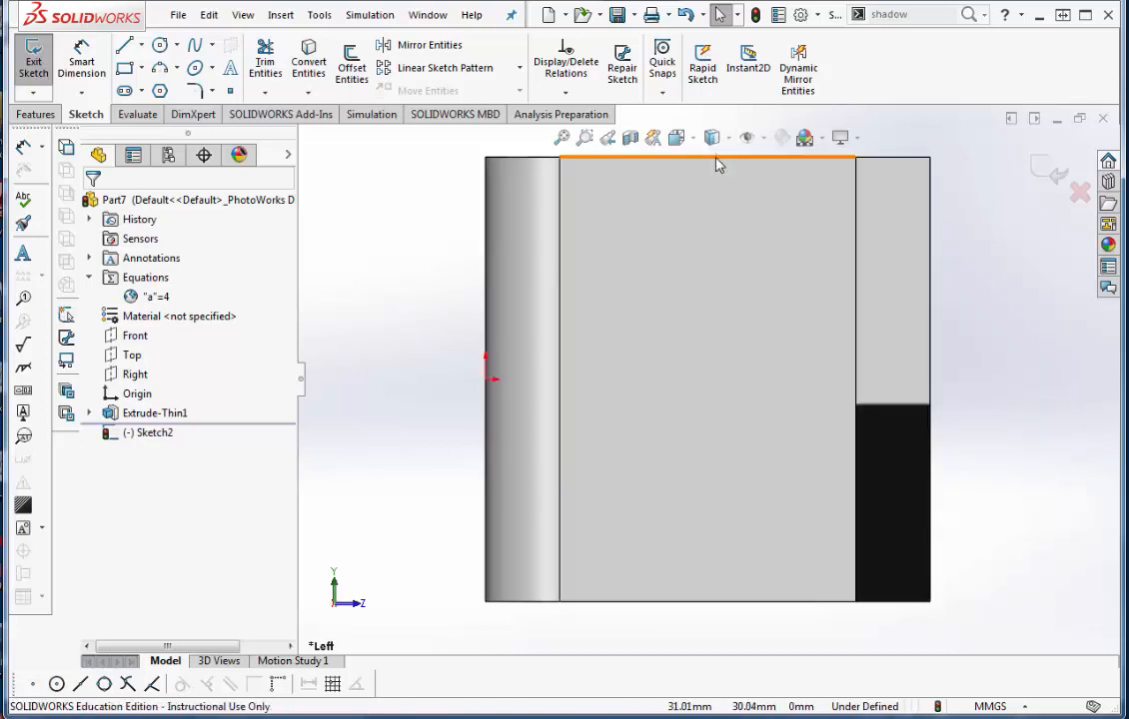
Turn off Shadows In Shaded Mode for the model display.
click(244, 15)
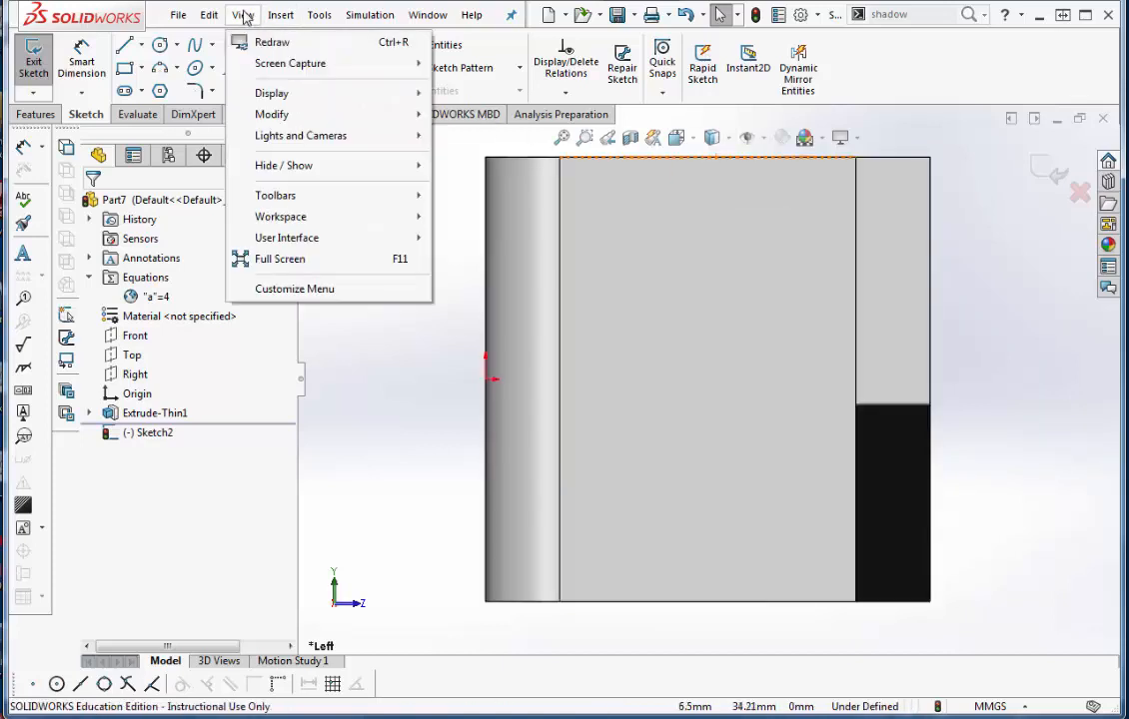
mouse_move(274, 96)
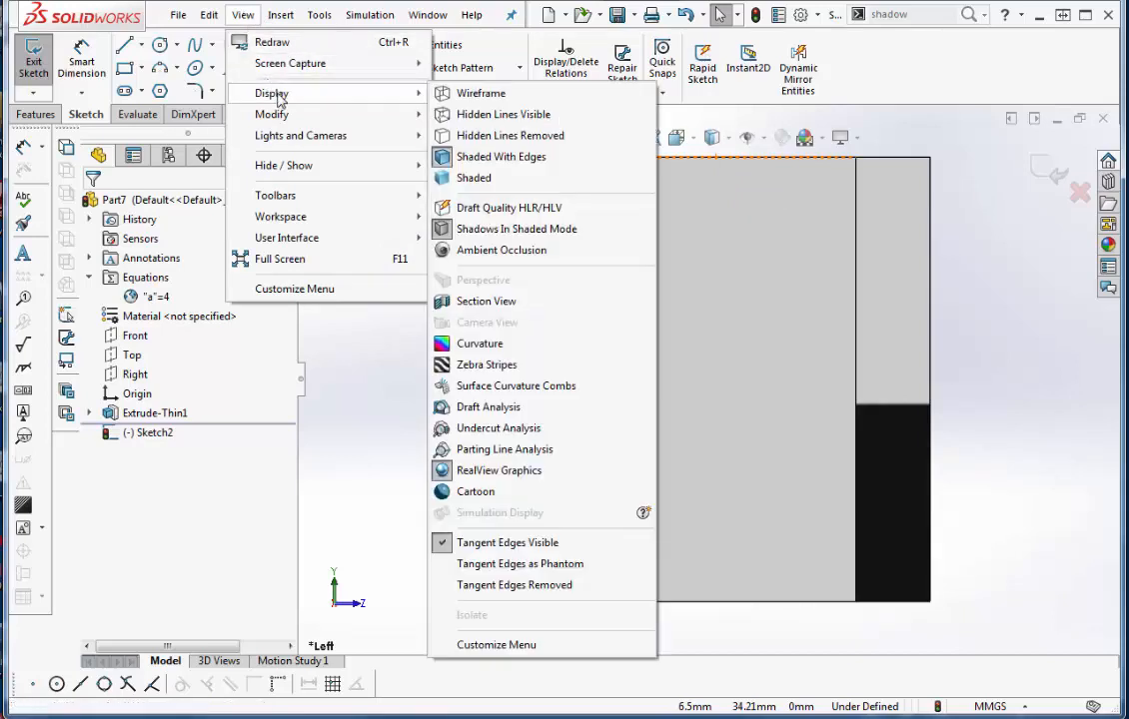
click(439, 234)
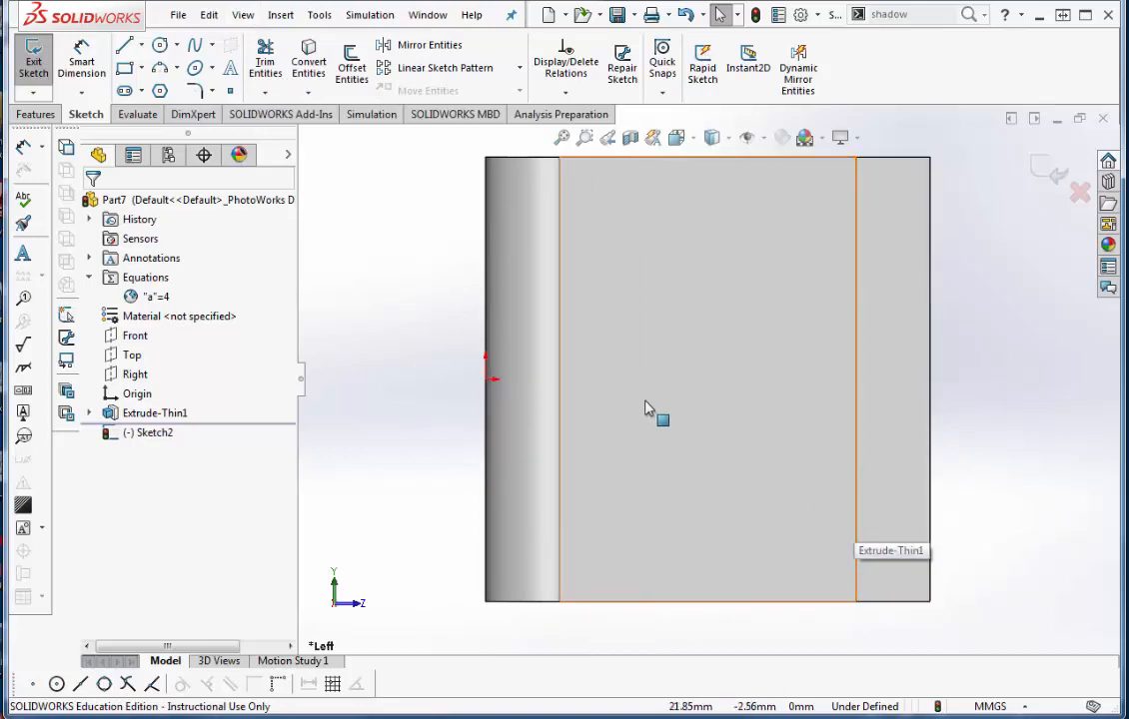
Sketch a horizontal centerline level with the origin, shortened to about 39 mm, with its outer end on the midpoint of the flange's free edge.
click(143, 46)
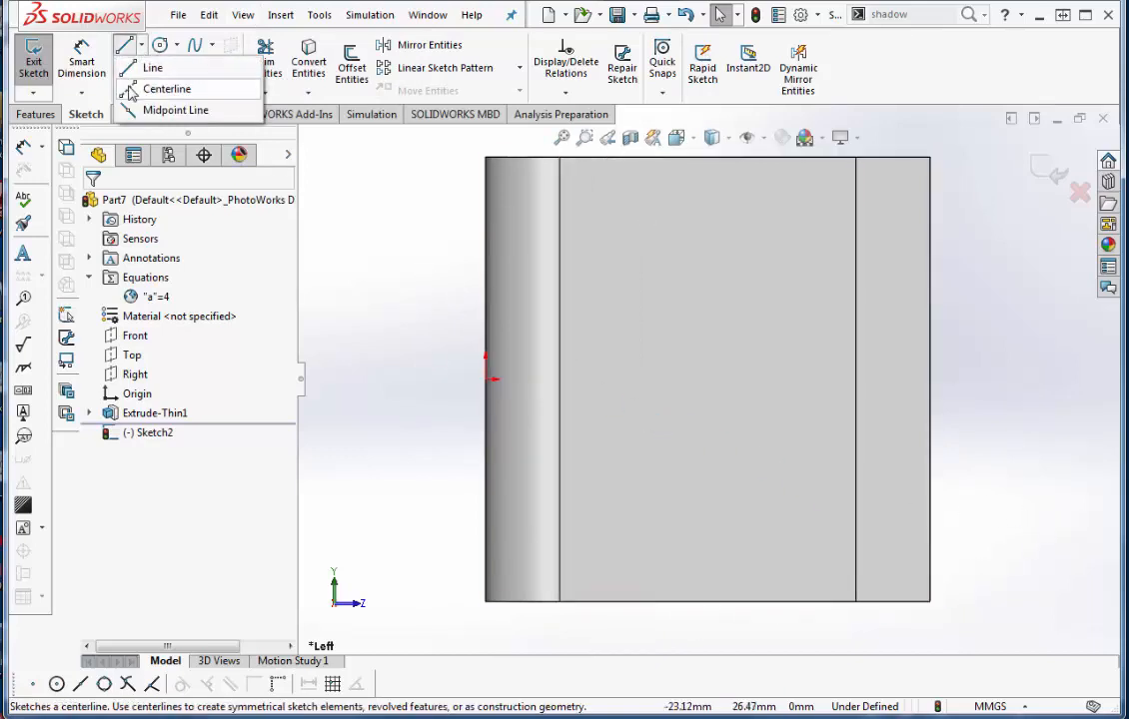
click(165, 88)
click(418, 380)
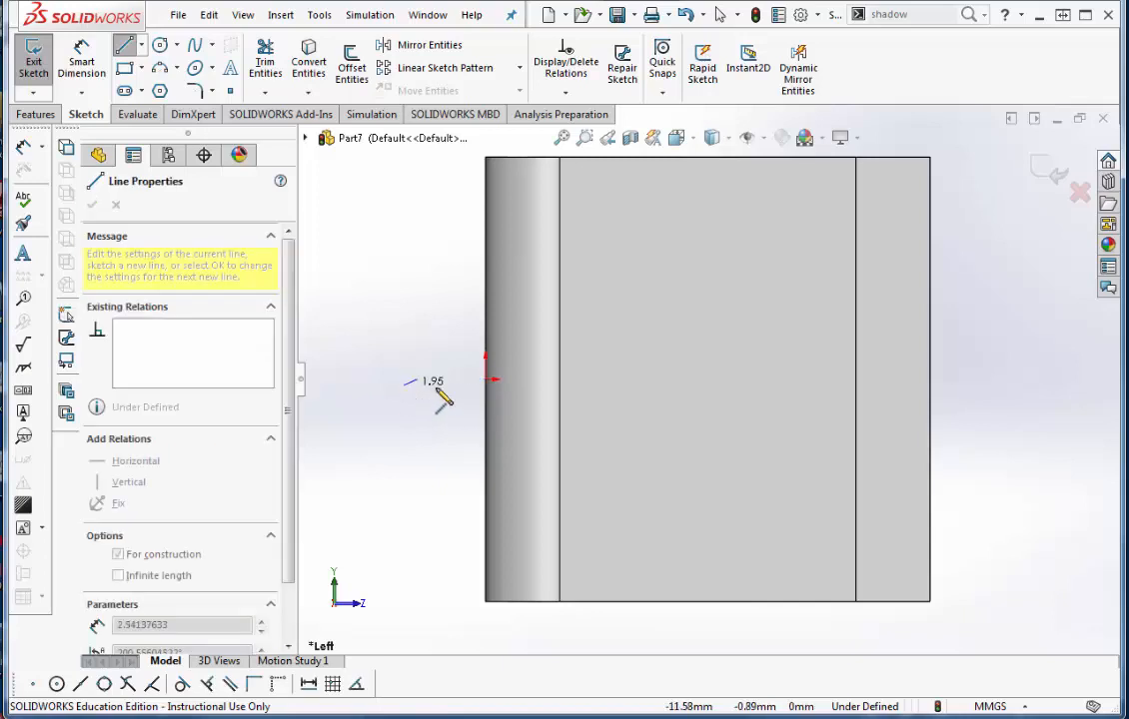
click(1040, 379)
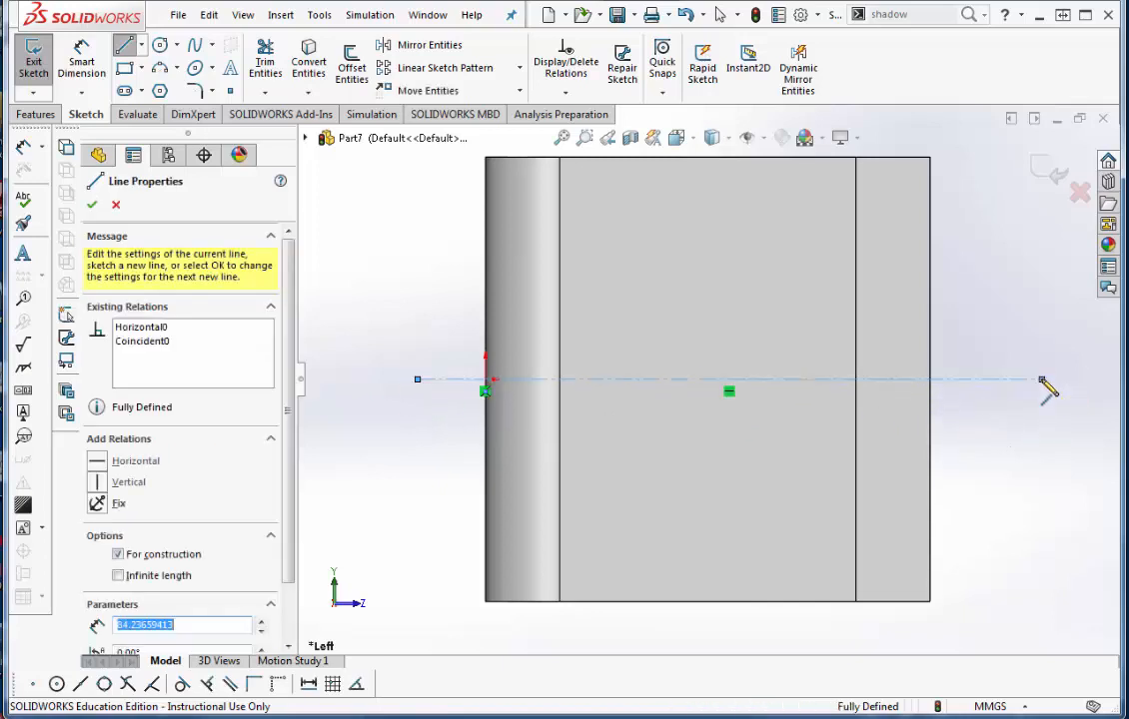
key(Escape)
key(Escape)
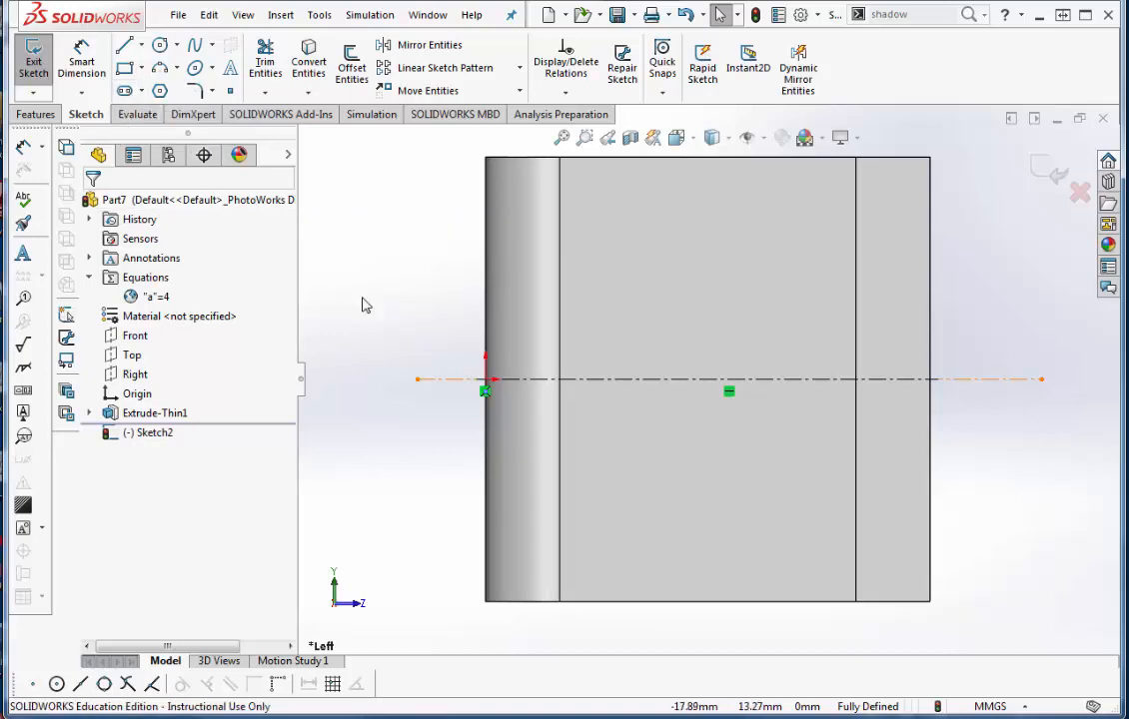
drag(420, 385, 639, 379)
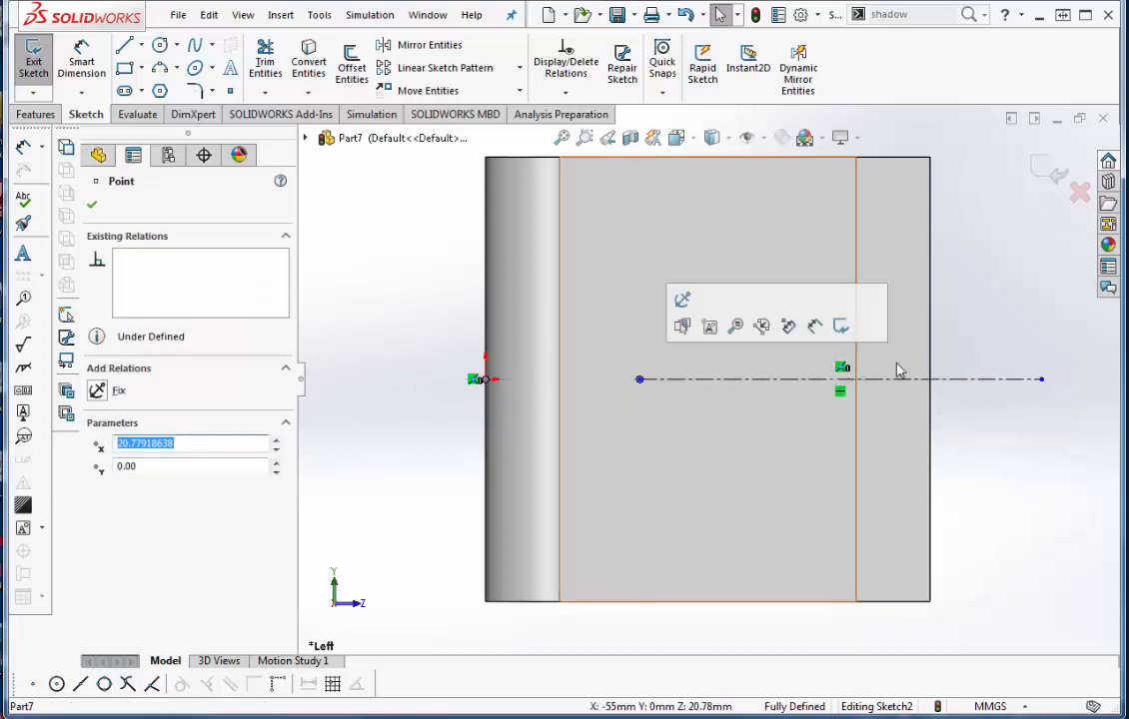
drag(1034, 388, 932, 391)
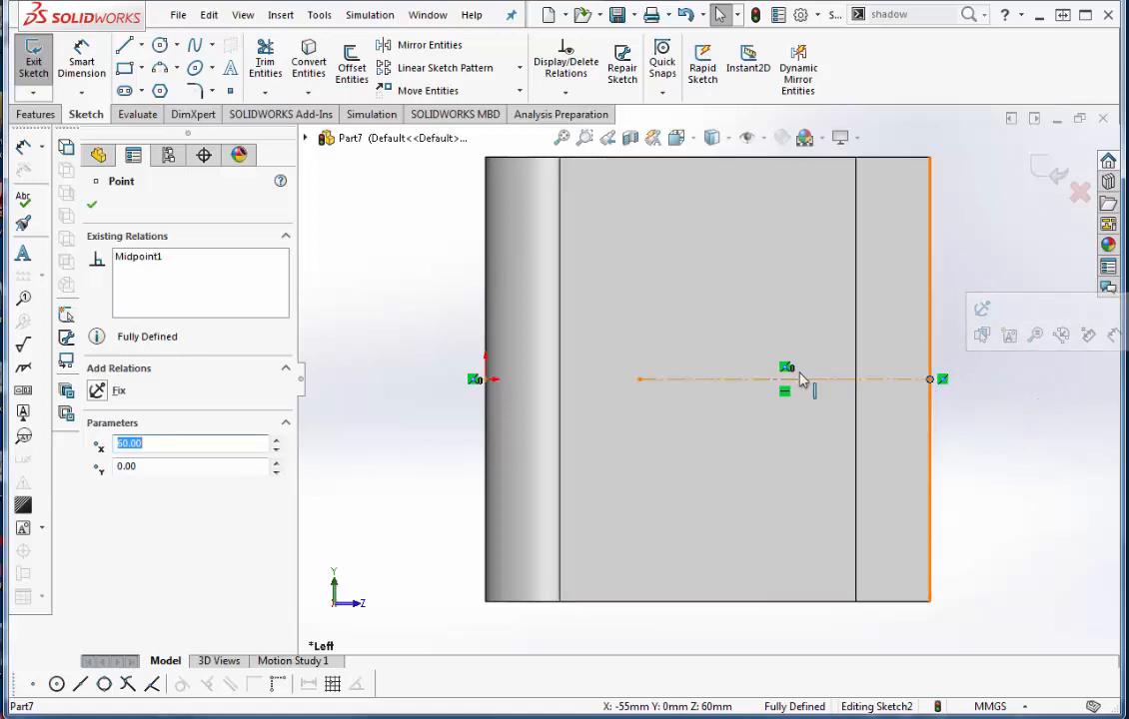
click(82, 60)
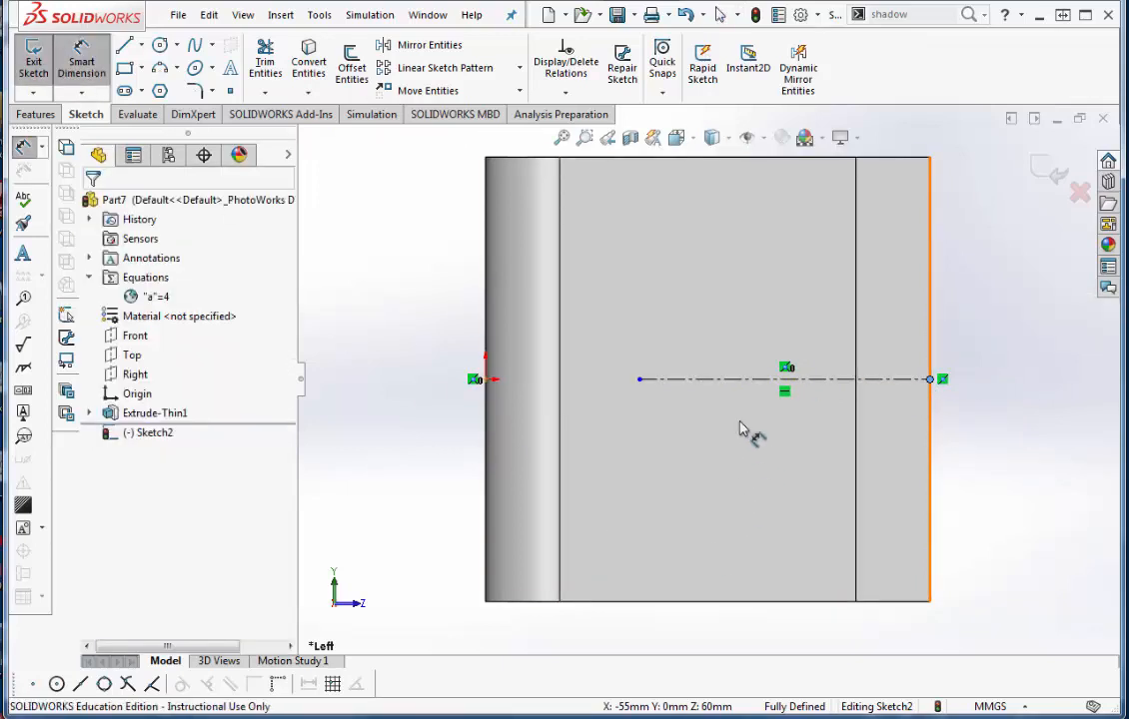
click(730, 381)
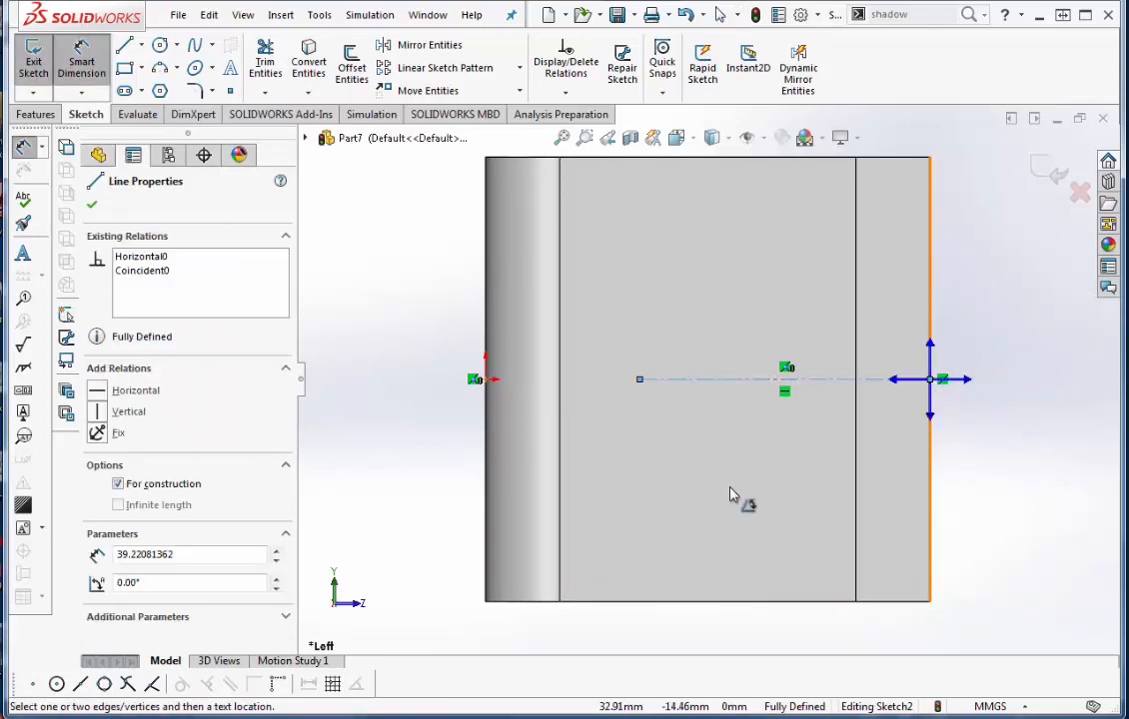
click(694, 418)
click(703, 379)
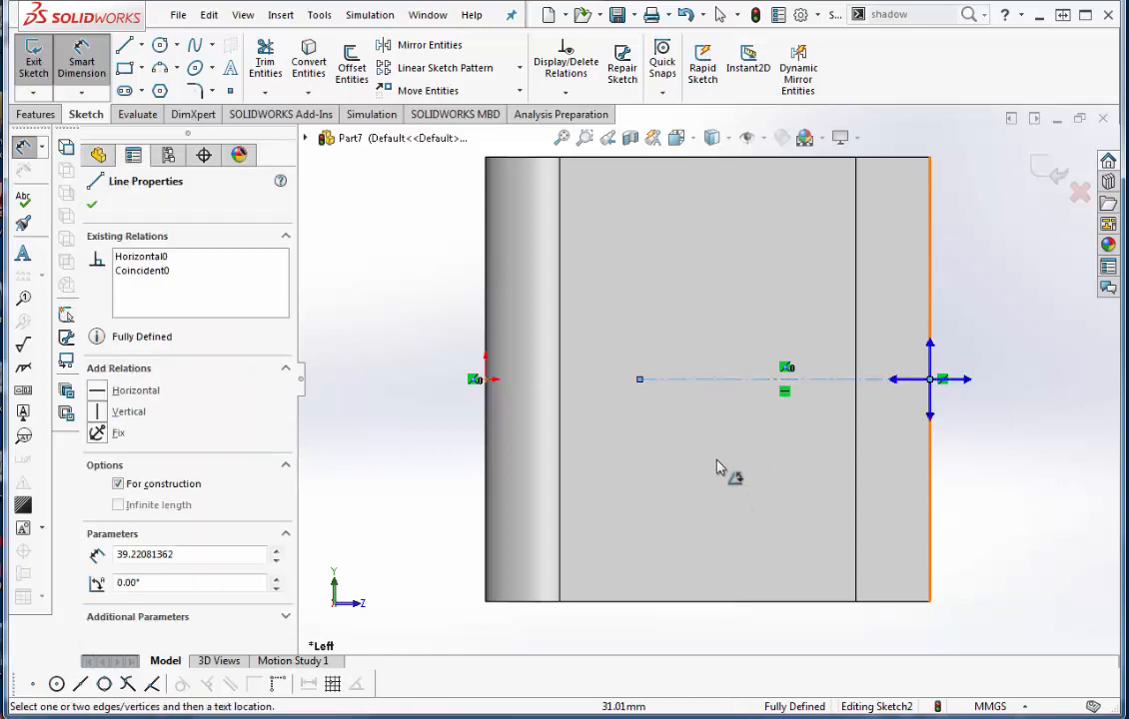
click(929, 351)
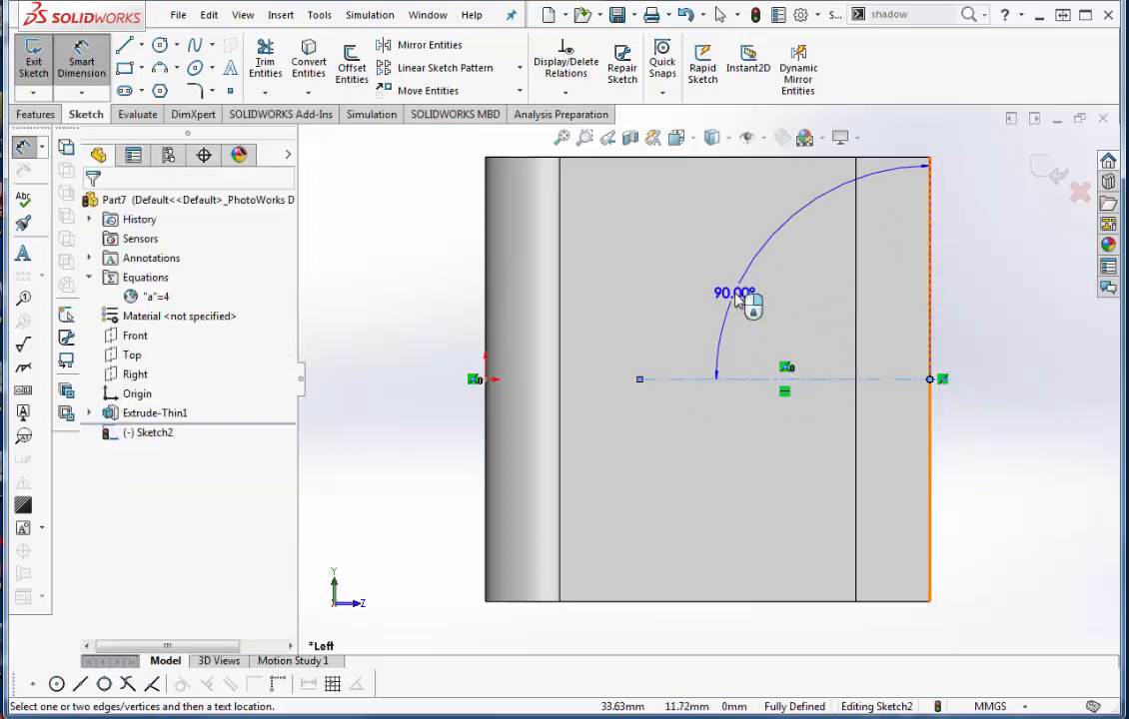
key(Escape)
key(Escape)
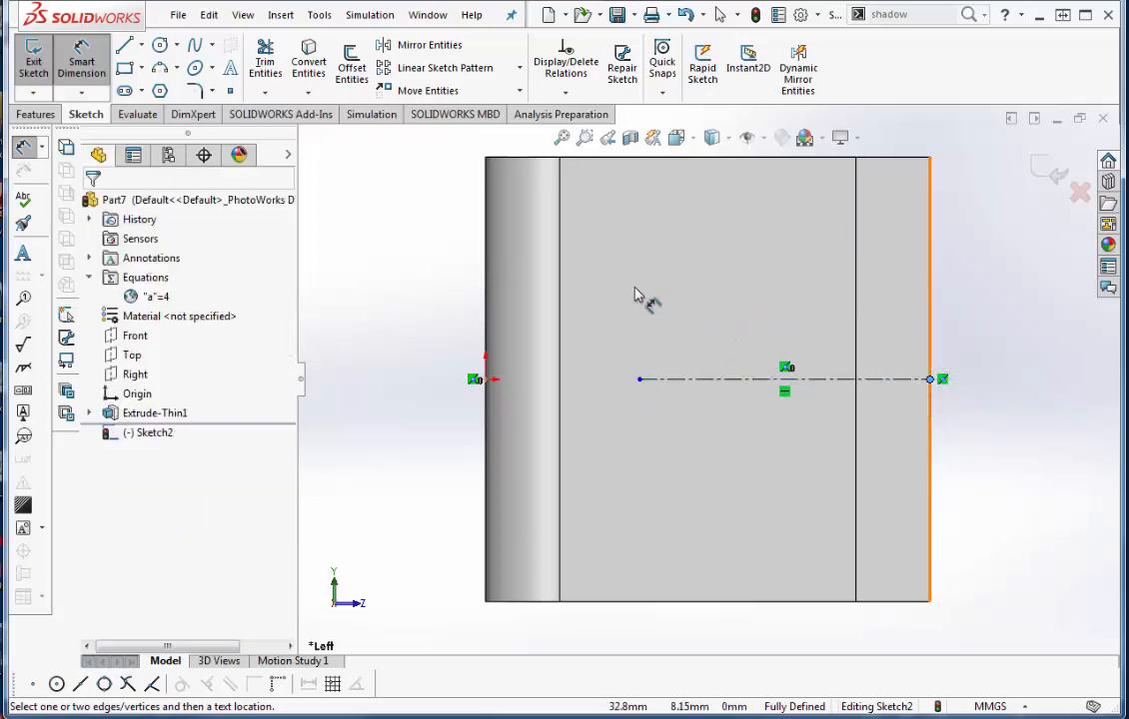
click(730, 383)
key(Escape)
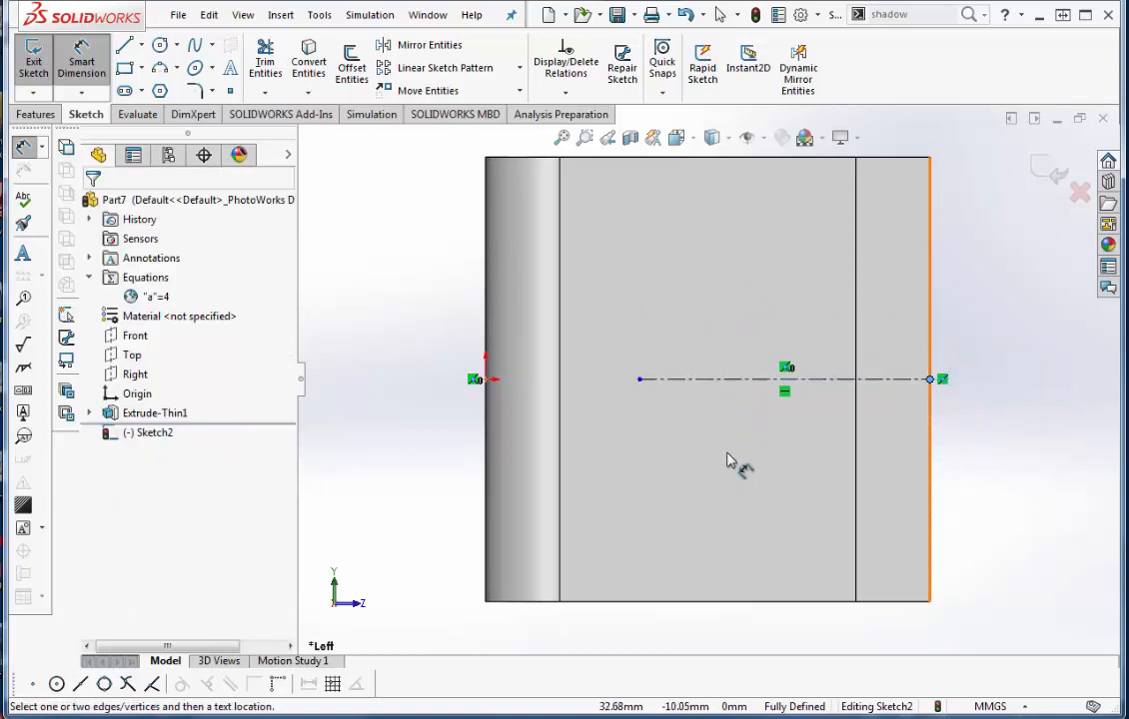
Dimension the length of the horizontal centerline on the side flange to 30 mm.
key(Escape)
click(85, 57)
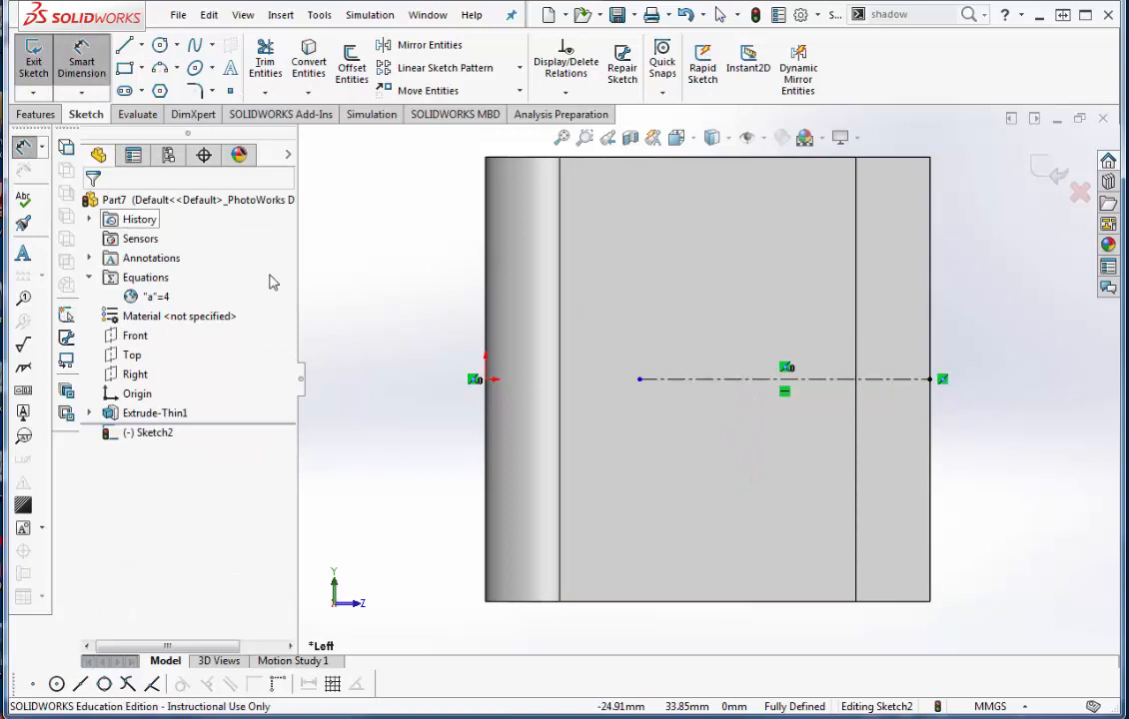
click(700, 385)
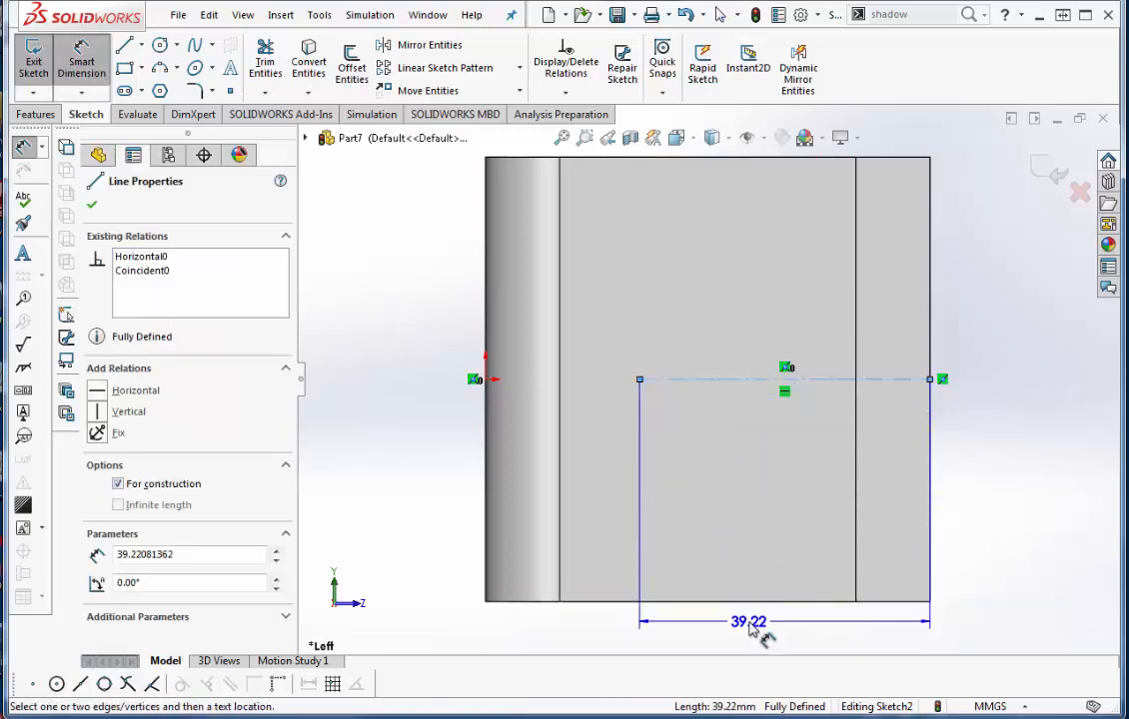
click(755, 629)
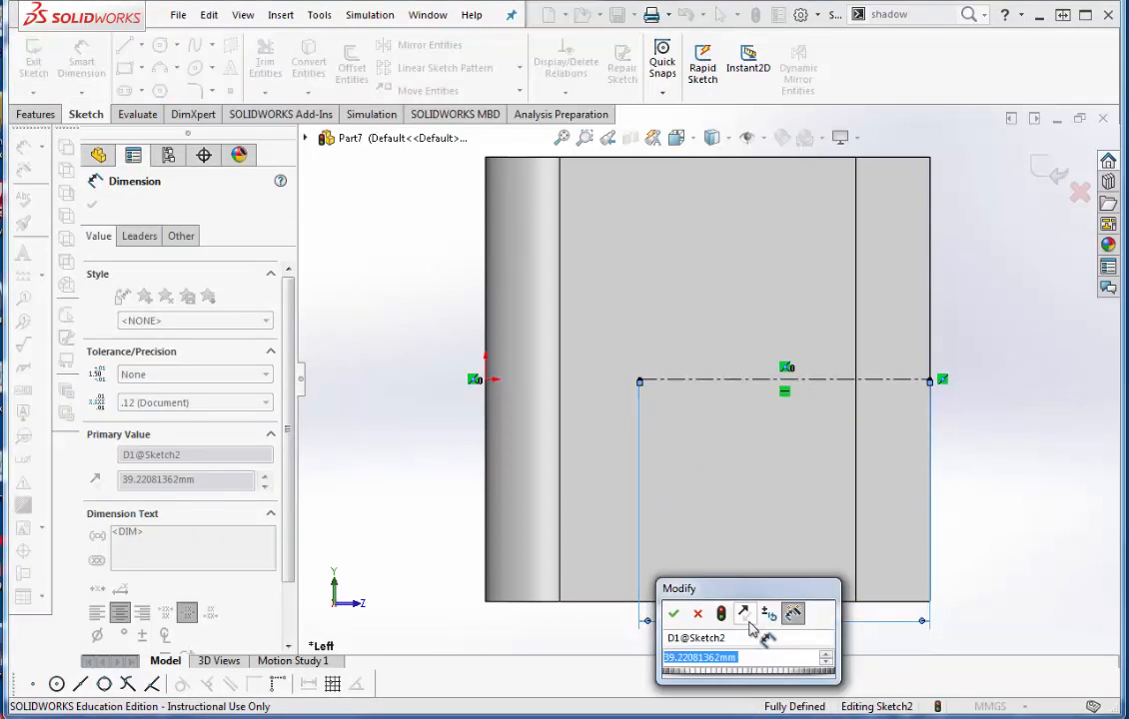
text(30)
key(Return)
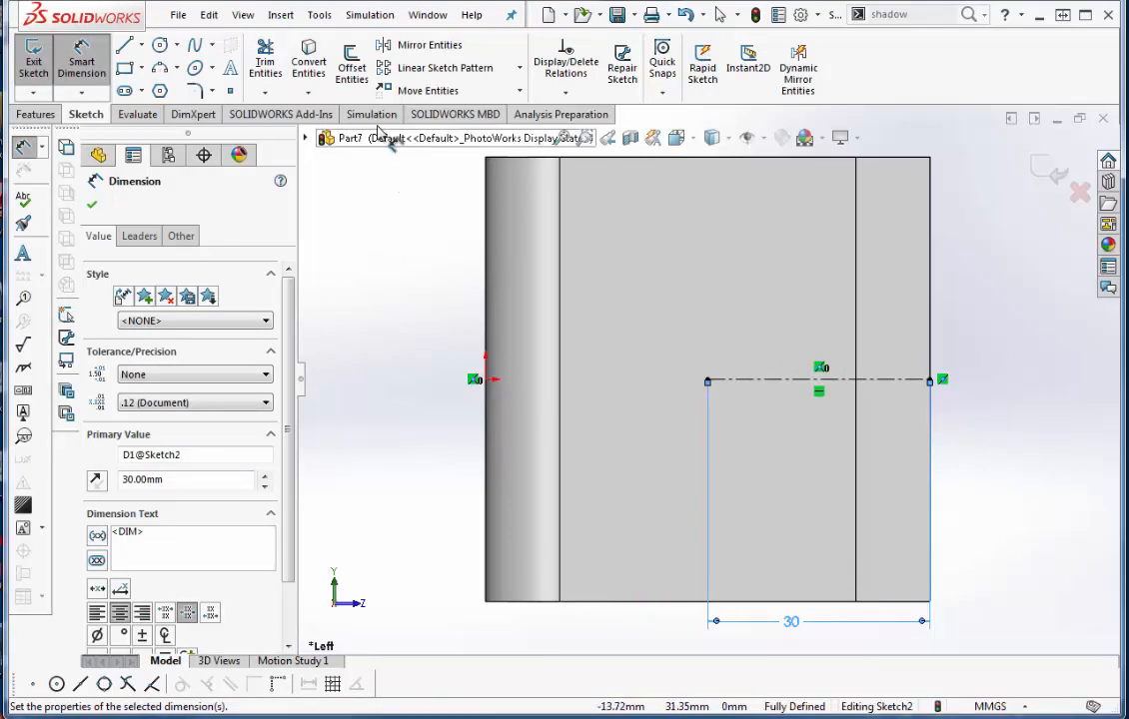
Offset the centerline bi-directionally by 6 mm with arc cap ends to form a slot profile.
click(352, 67)
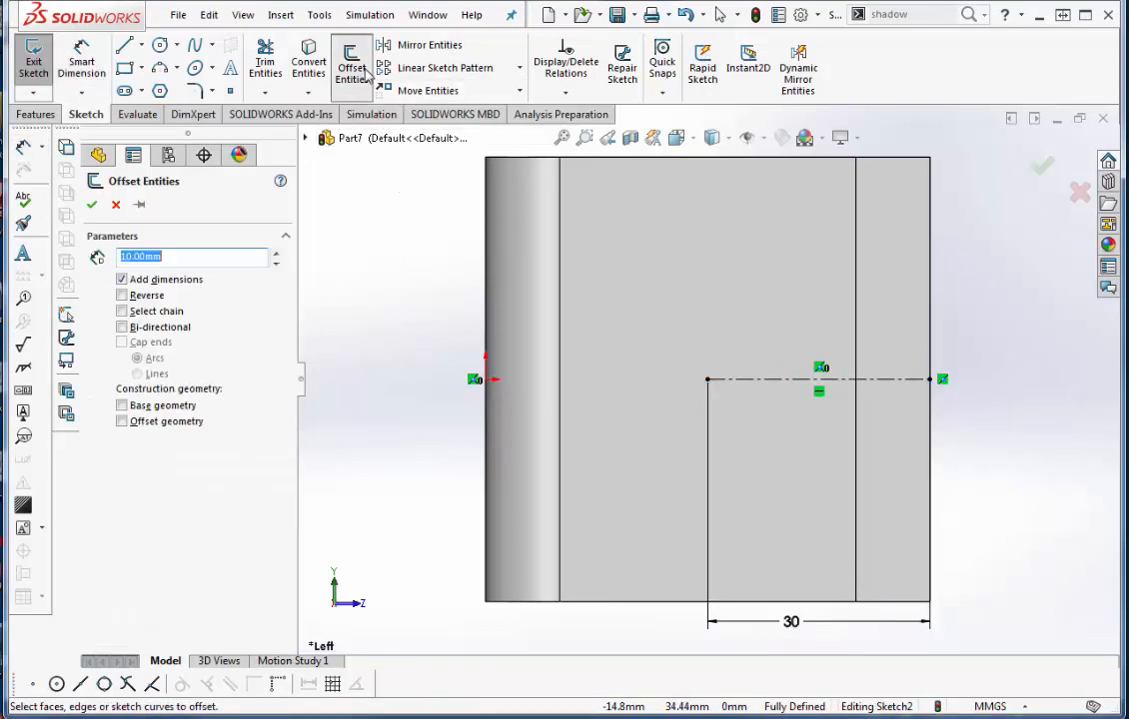
click(761, 379)
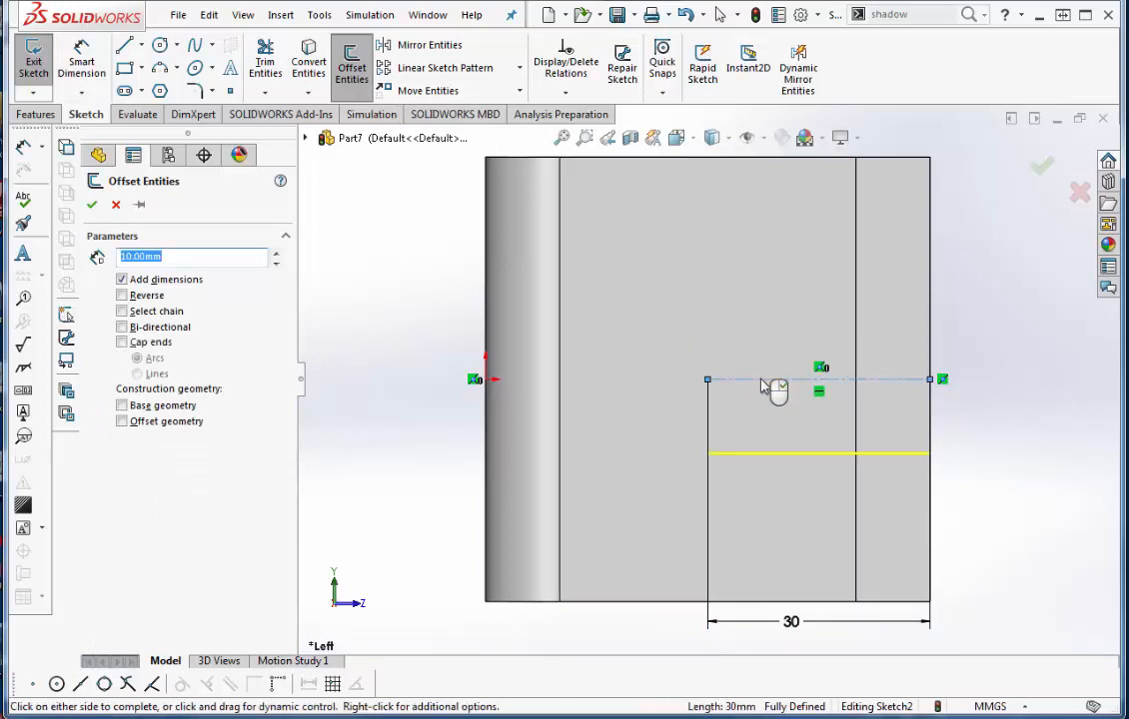
click(122, 327)
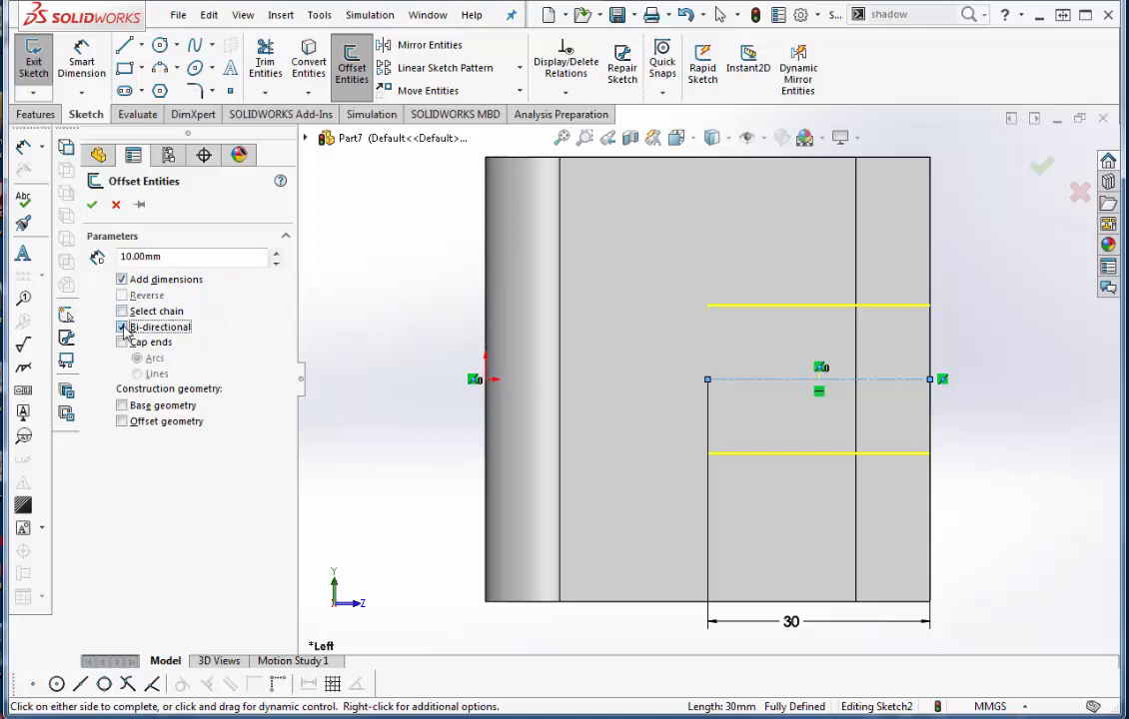
click(122, 343)
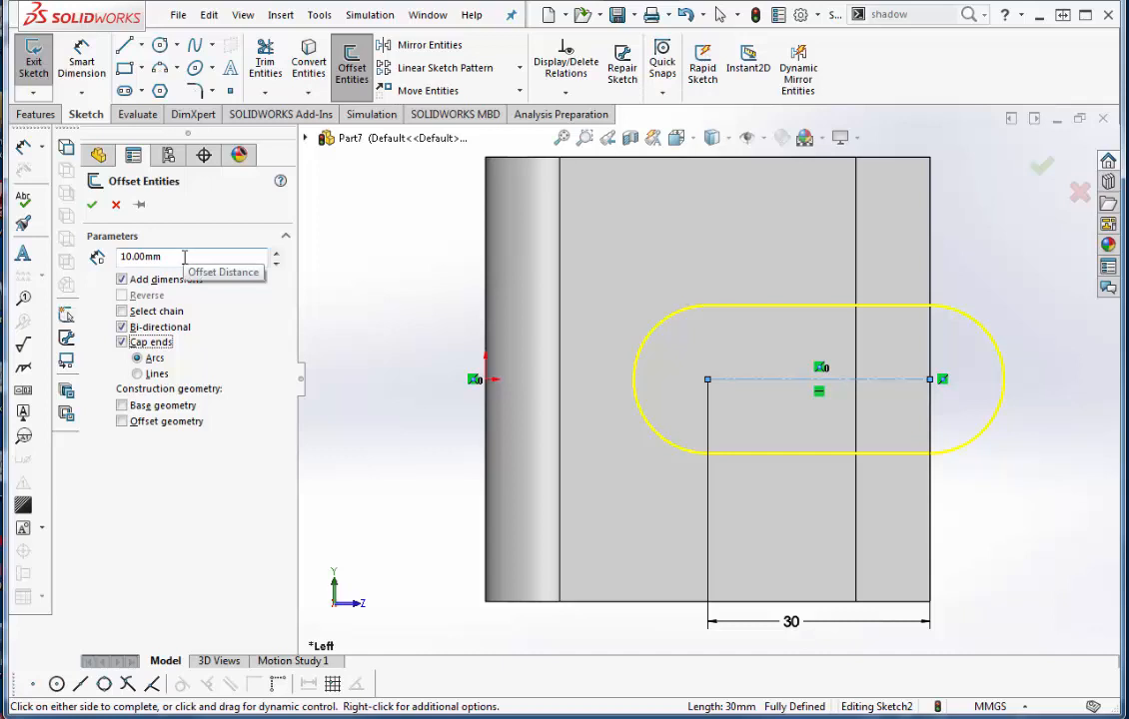
drag(184, 258, 110, 257)
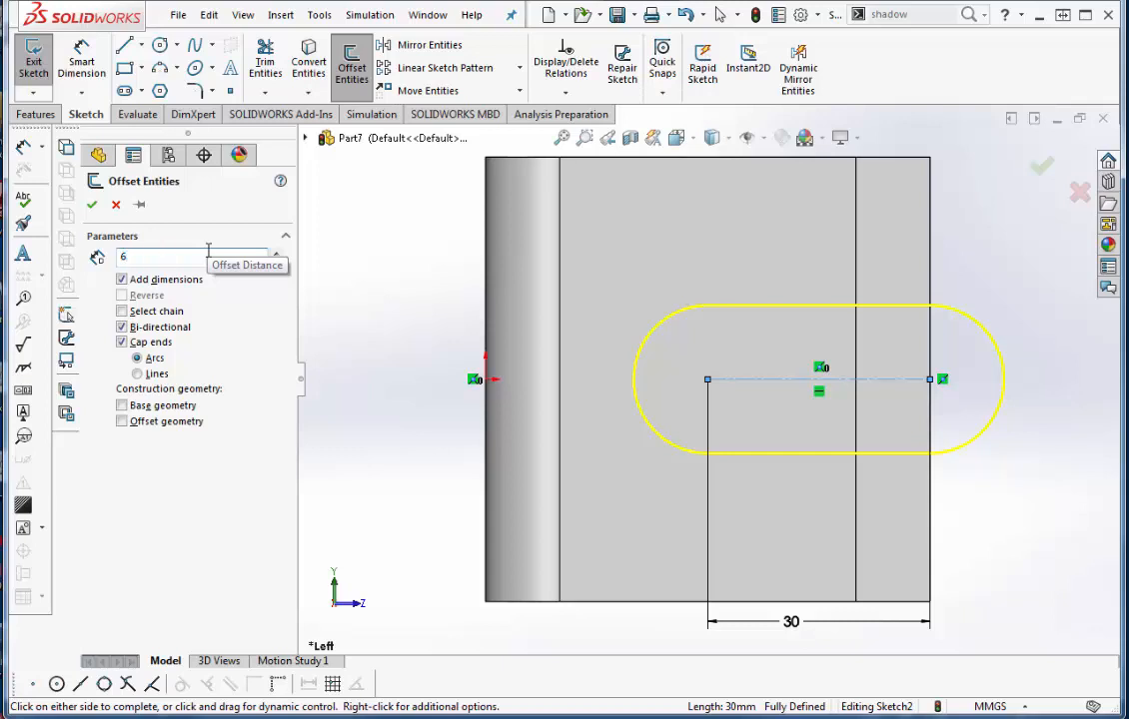
key(Return)
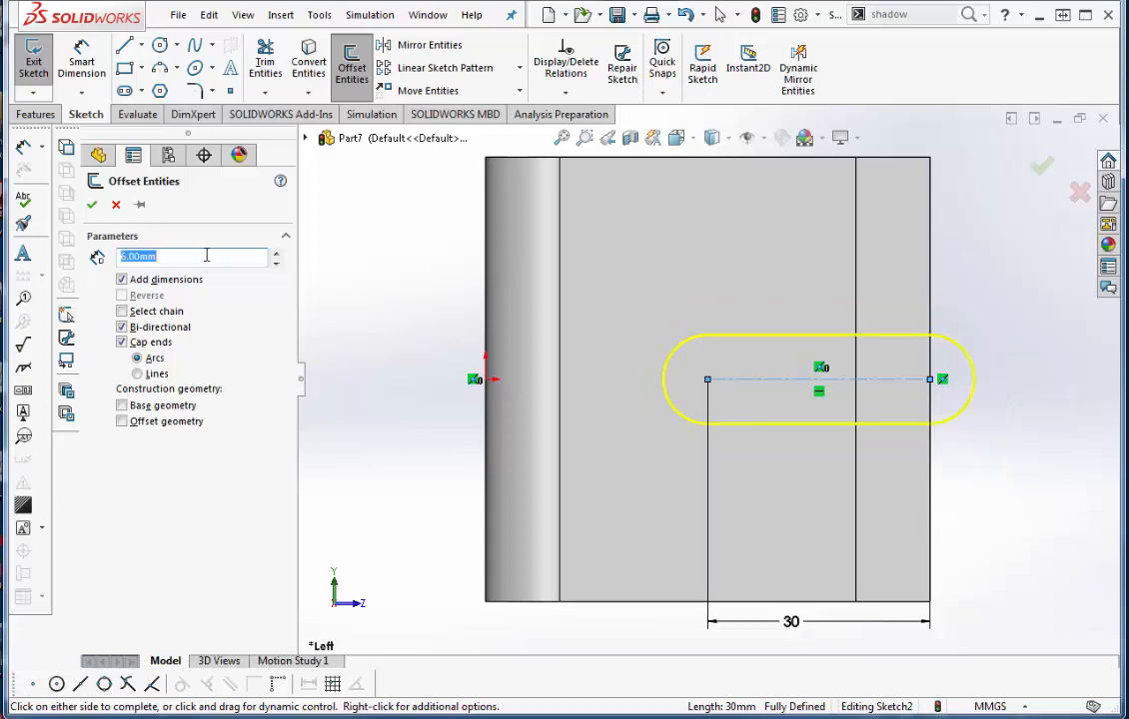
click(91, 204)
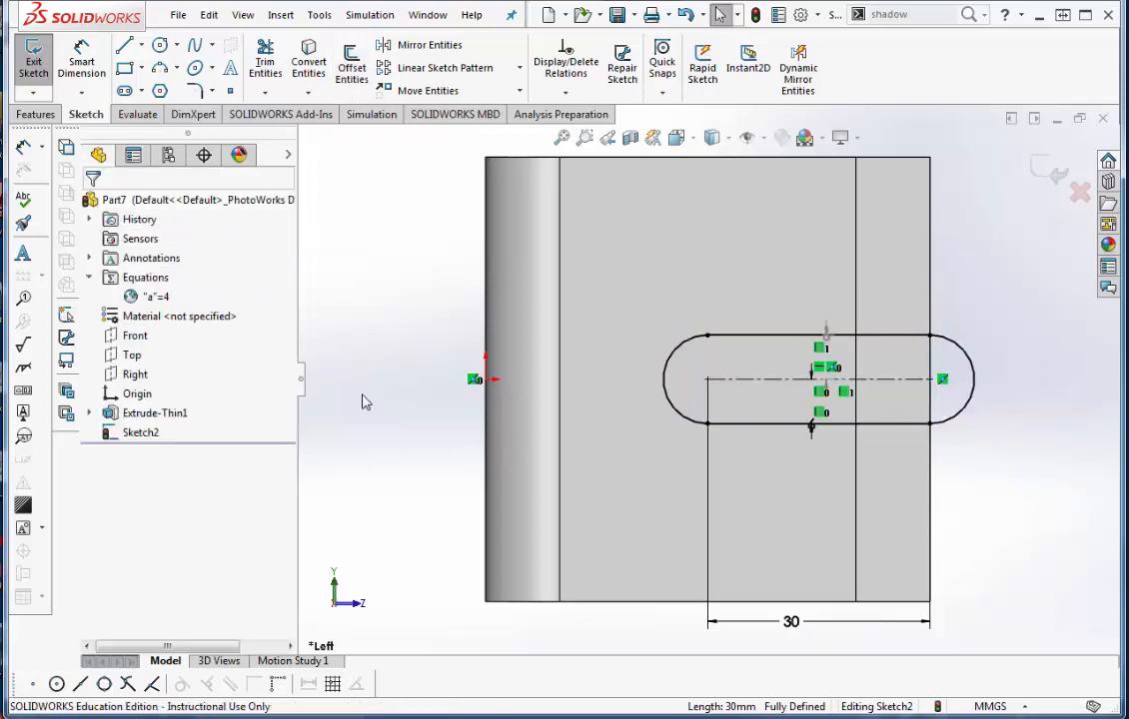
Replace the midpoint relation on the centerline's outer end with a coincident relation to the near side flange's free edge.
mouse_move(994, 542)
middle_down()
mouse_move(1003, 520)
mouse_move(1027, 509)
mouse_move(1004, 507)
mouse_move(1020, 482)
mouse_move(989, 496)
middle_up()
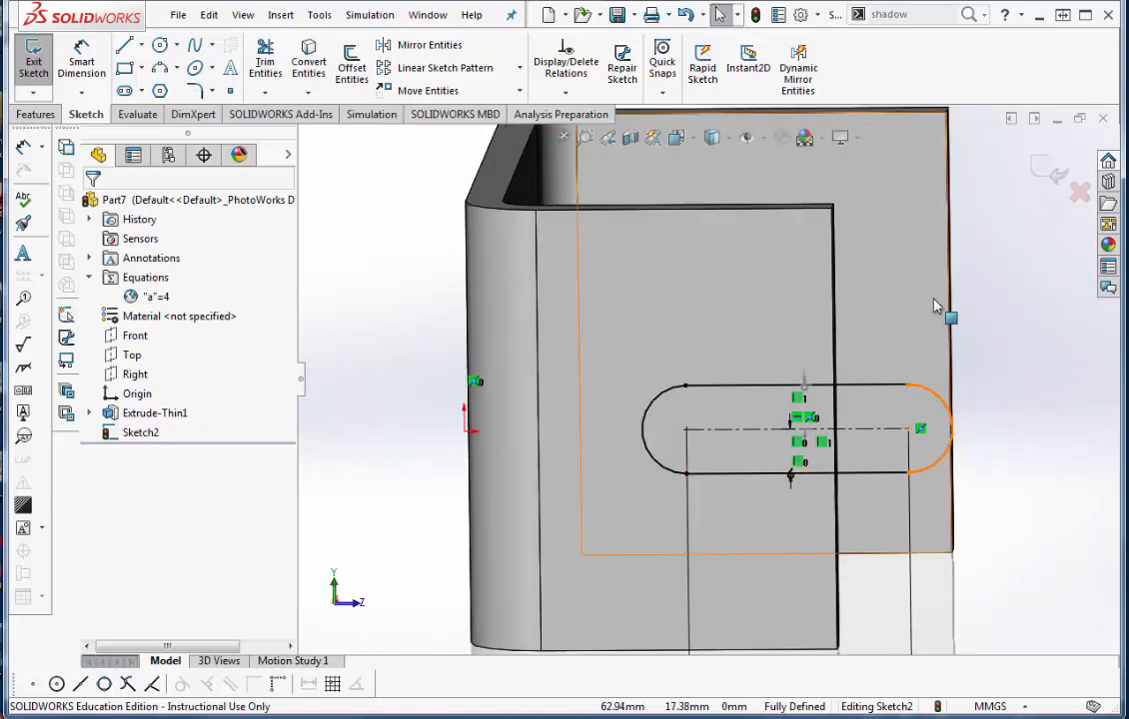
click(908, 428)
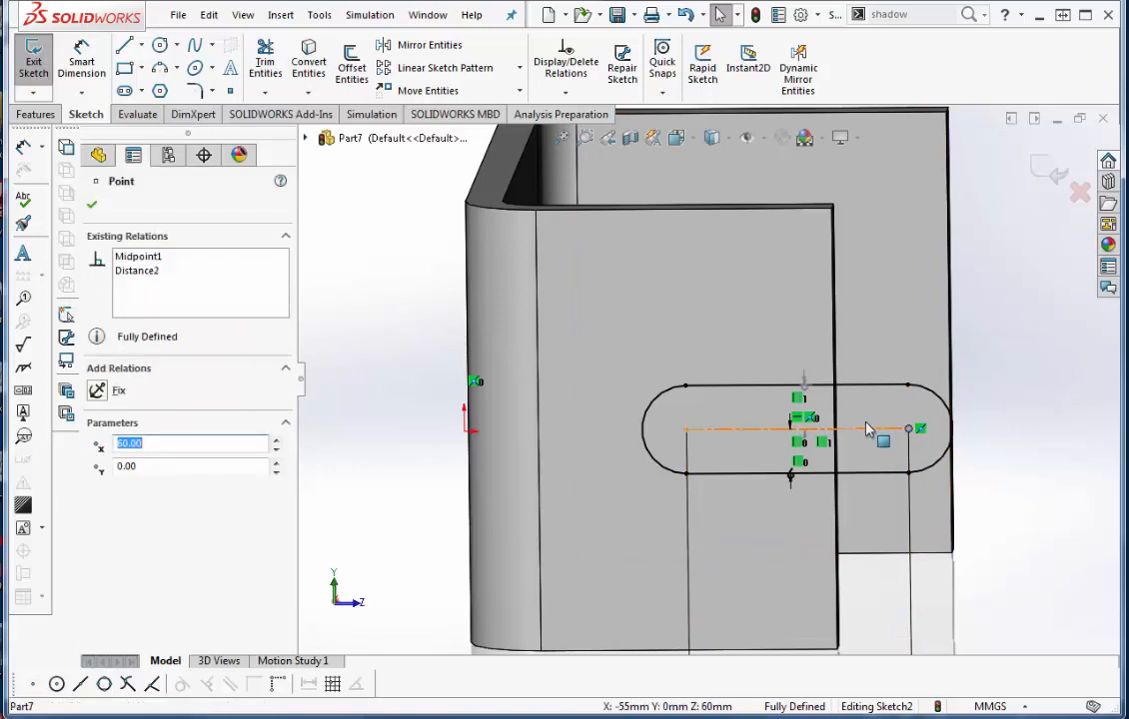
click(919, 429)
key(Delete)
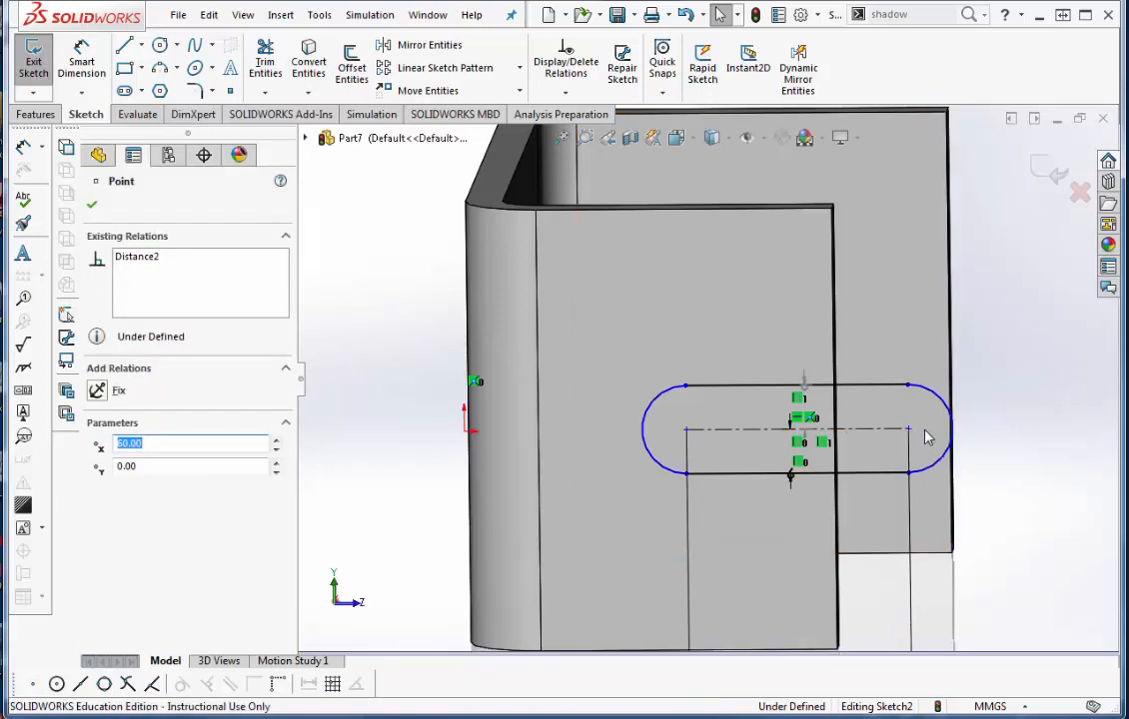
ctrl+click(835, 424)
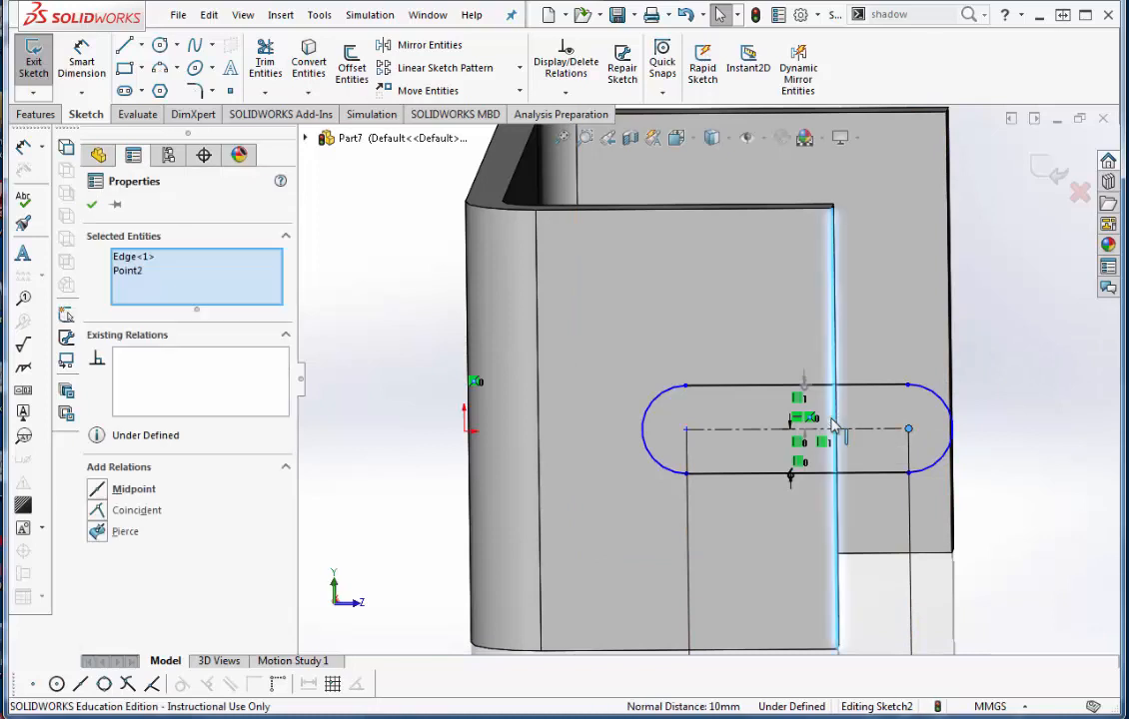
click(104, 515)
middle_drag(745, 567, 746, 541)
click(92, 204)
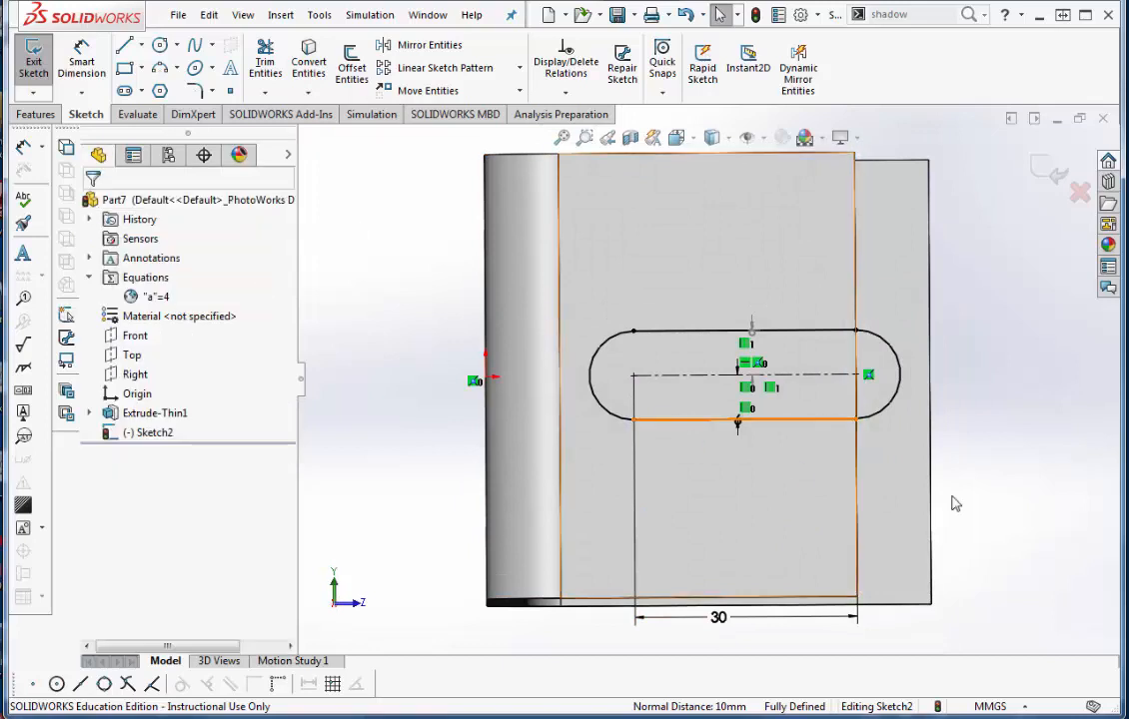
Delete the slot profile's end arc that extends past the side flange's free edge.
middle_drag(952, 499, 949, 535)
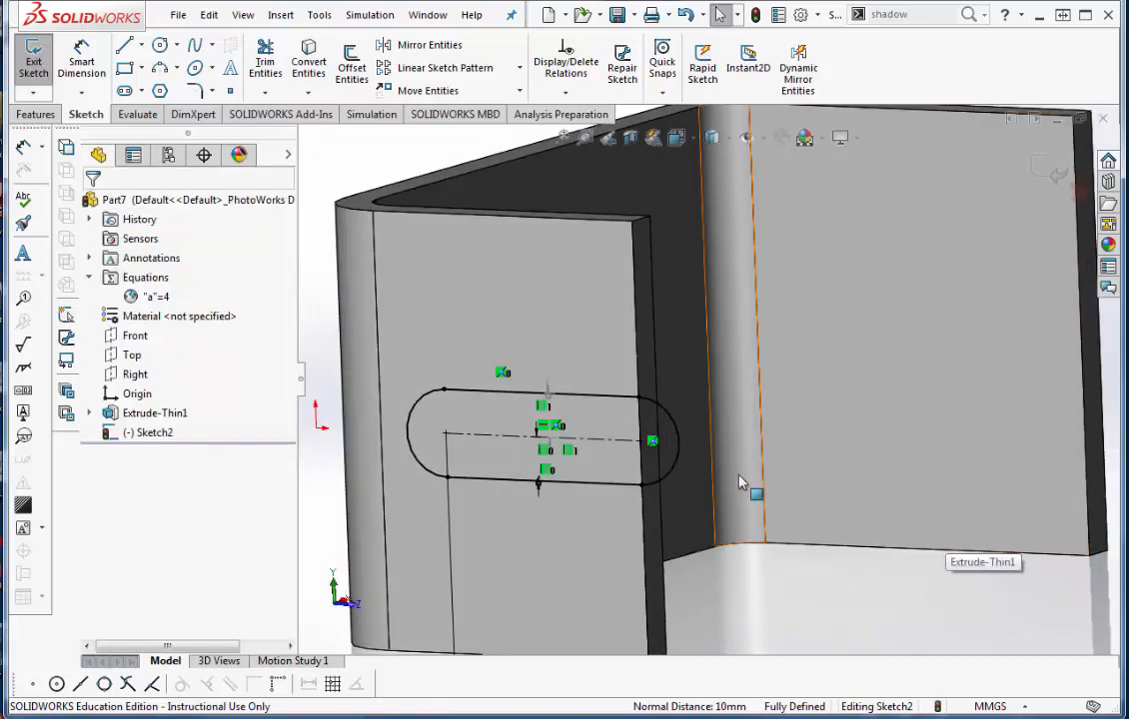
mouse_move(729, 505)
middle_down()
mouse_move(733, 462)
mouse_move(743, 467)
mouse_move(734, 478)
mouse_move(739, 470)
middle_up()
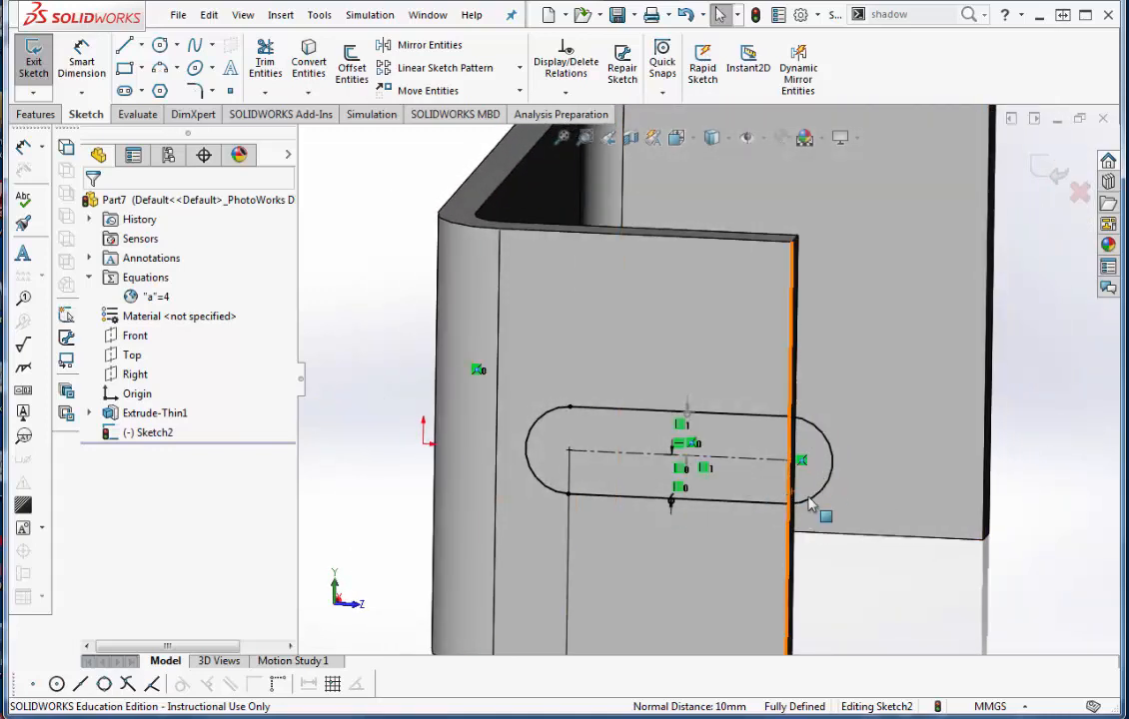
middle_drag(857, 537, 817, 526)
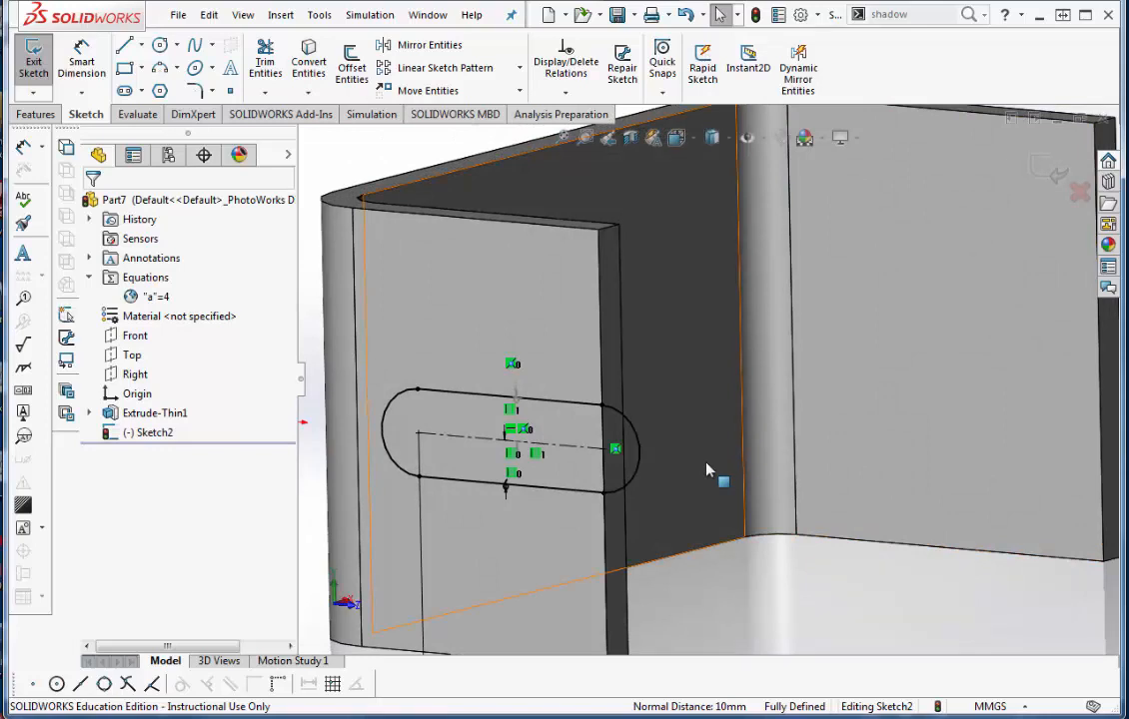
click(643, 478)
key(Delete)
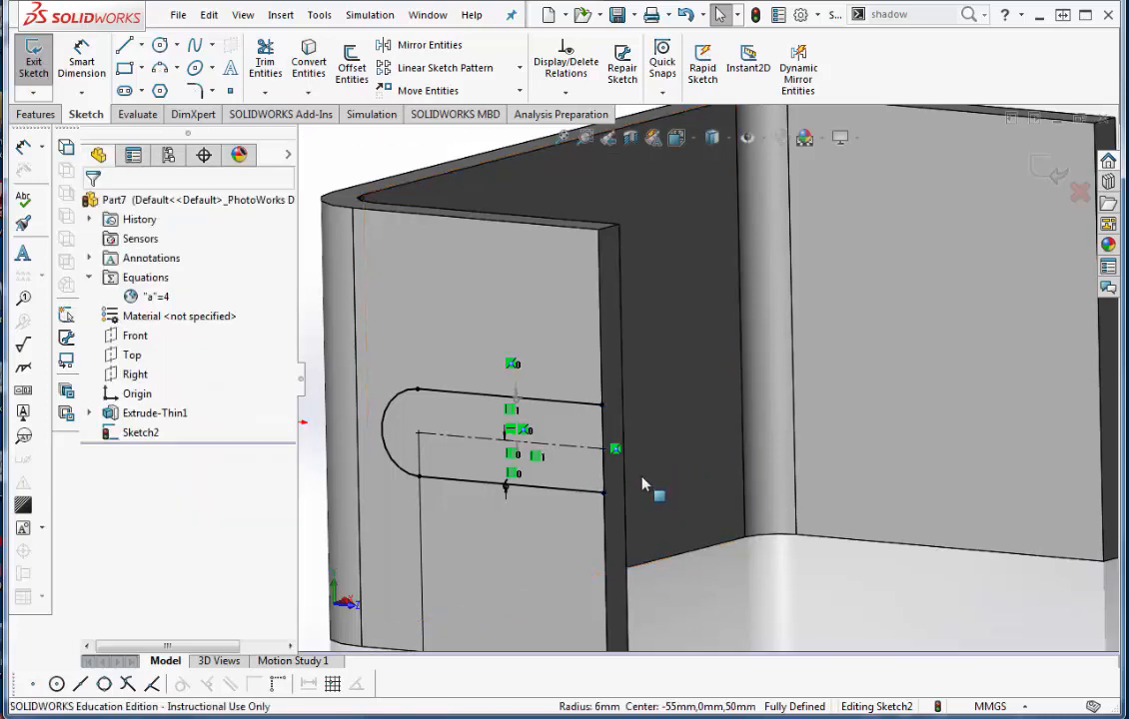
Close the slot profile with a vertical line along the flange's free edge, joining the ends of the two offset lines.
middle_drag(642, 479, 673, 462)
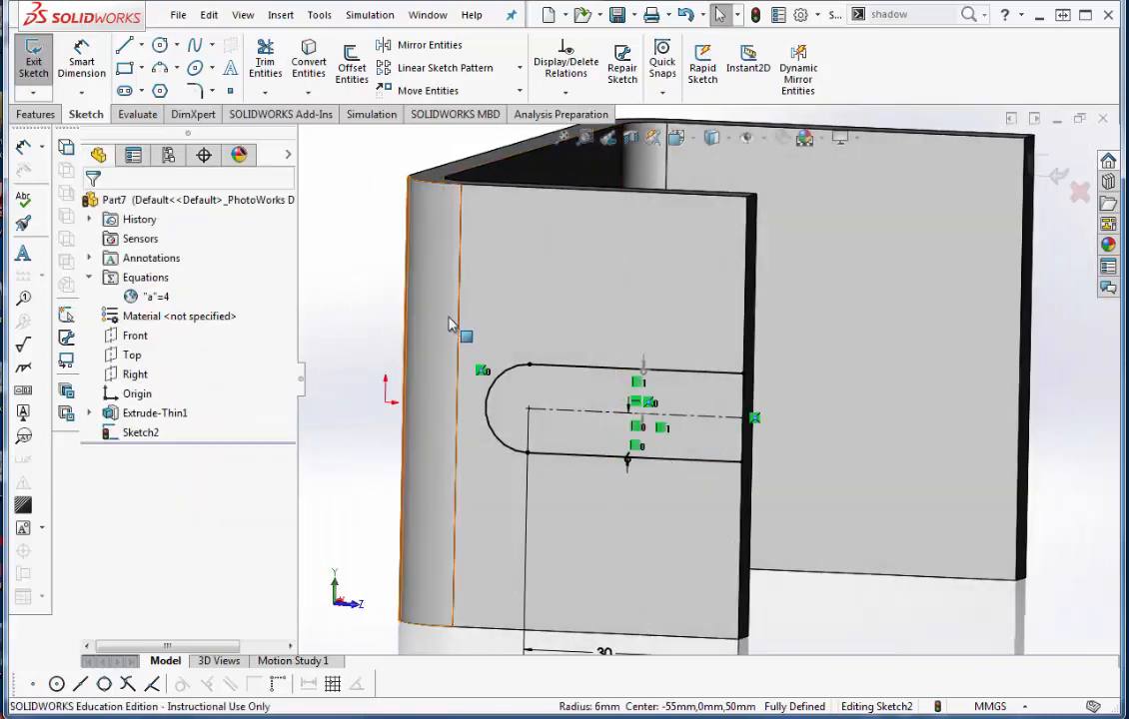
click(124, 45)
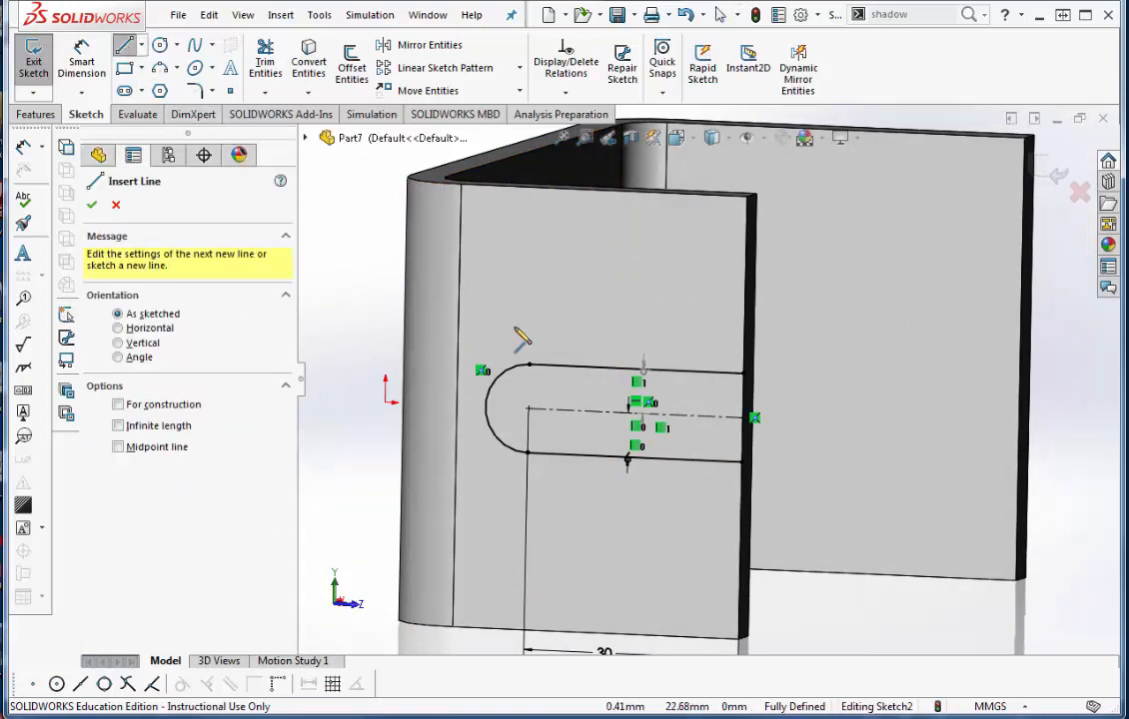
click(754, 418)
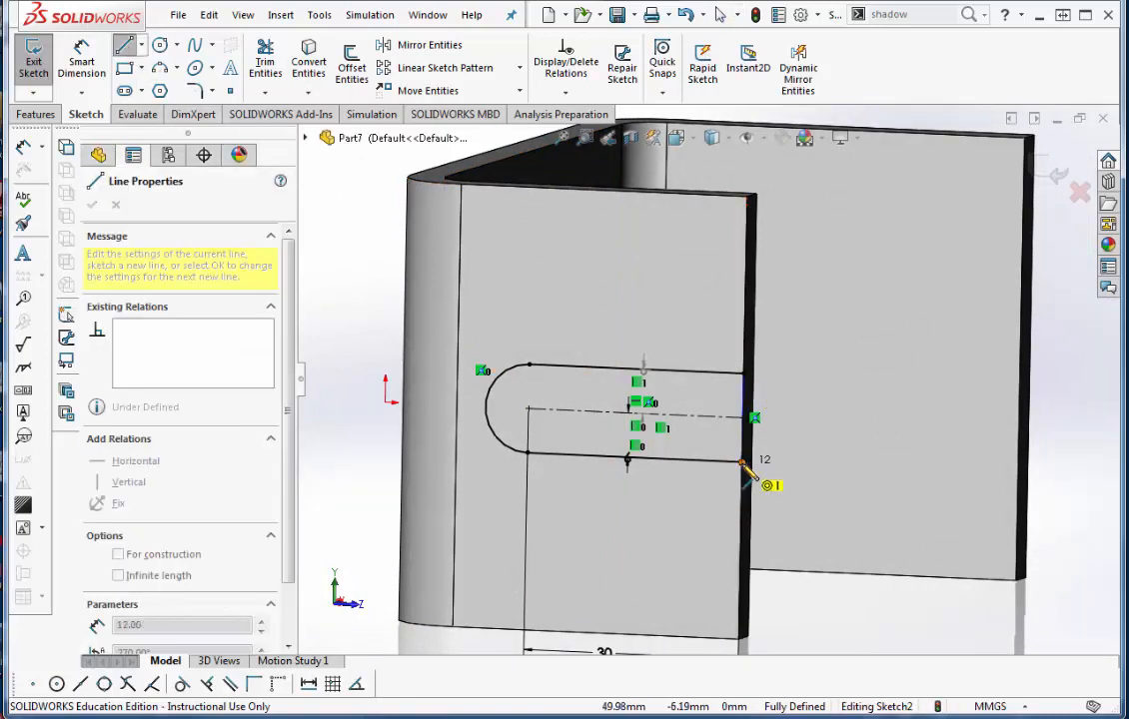
click(749, 462)
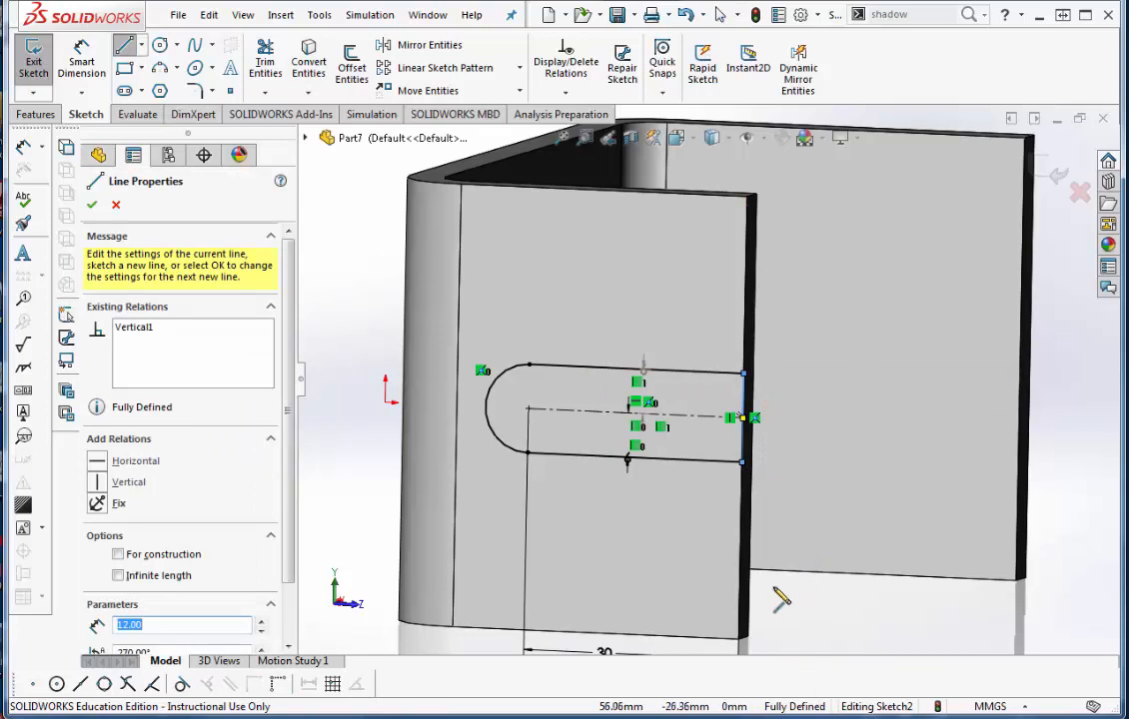
Cut the slot through the near side flange with an Extruded Cut using the Up To Next end condition.
click(38, 115)
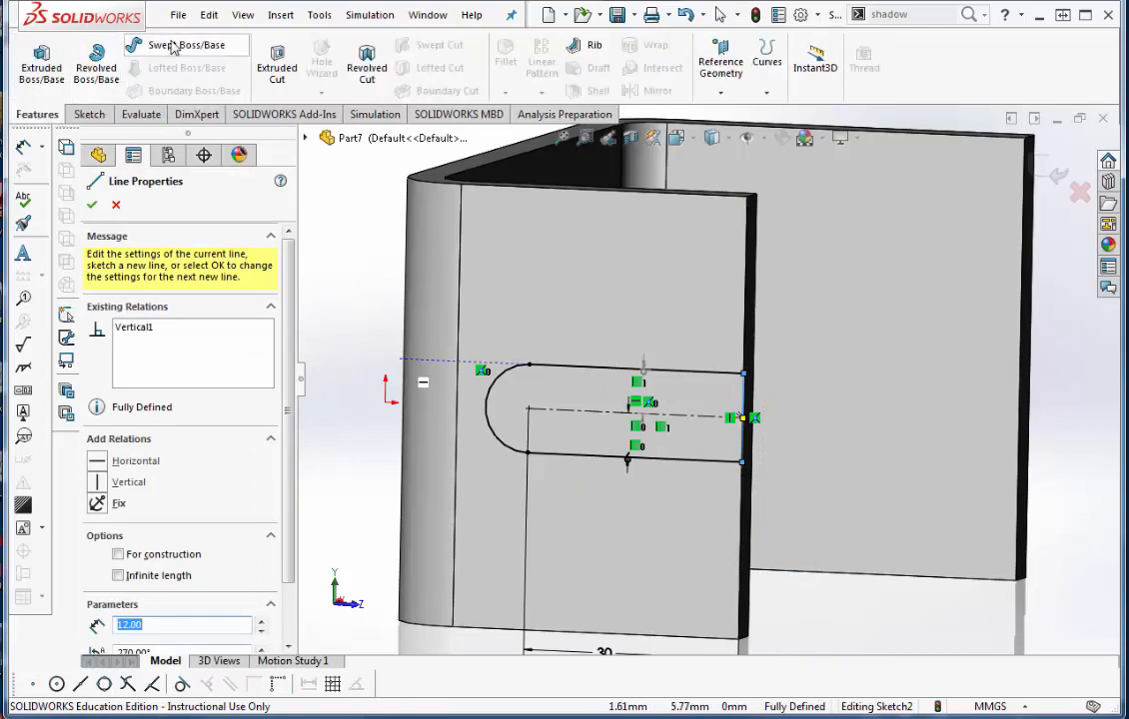
click(277, 66)
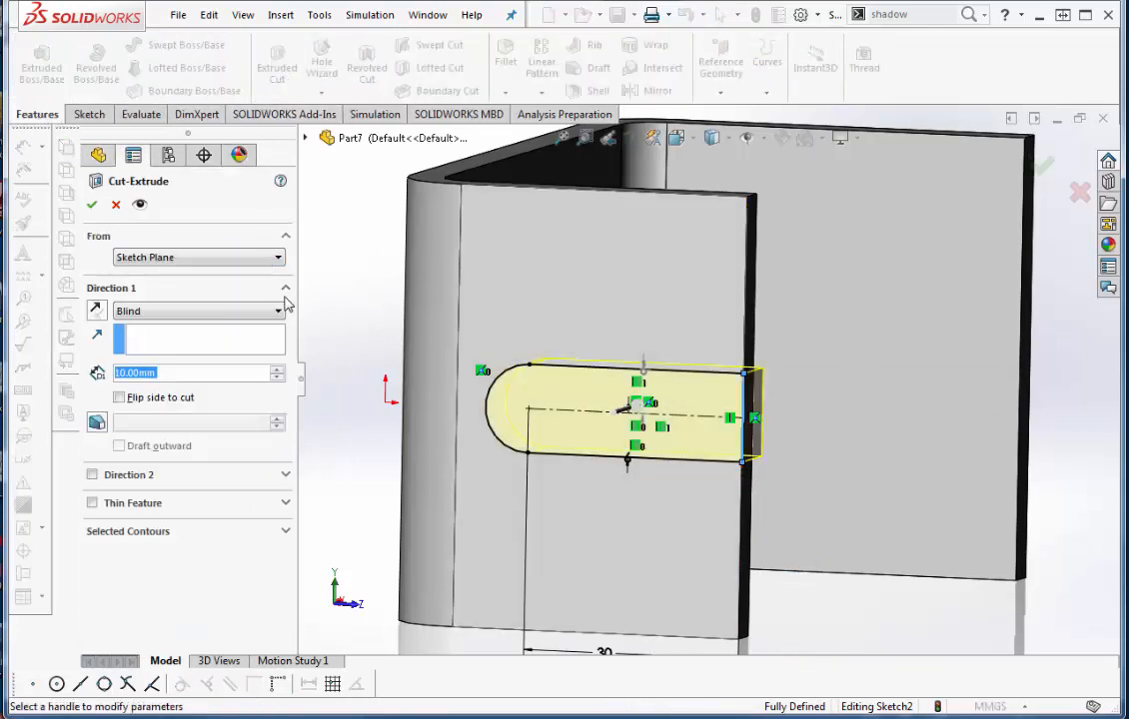
click(279, 314)
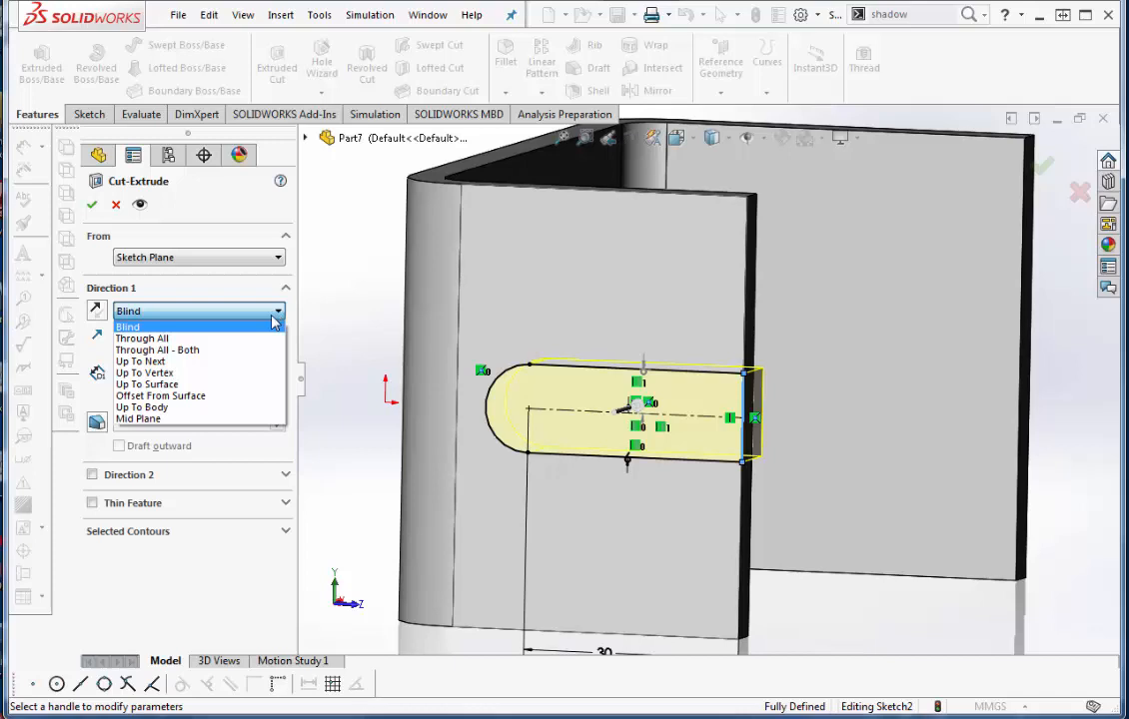
click(149, 361)
click(91, 203)
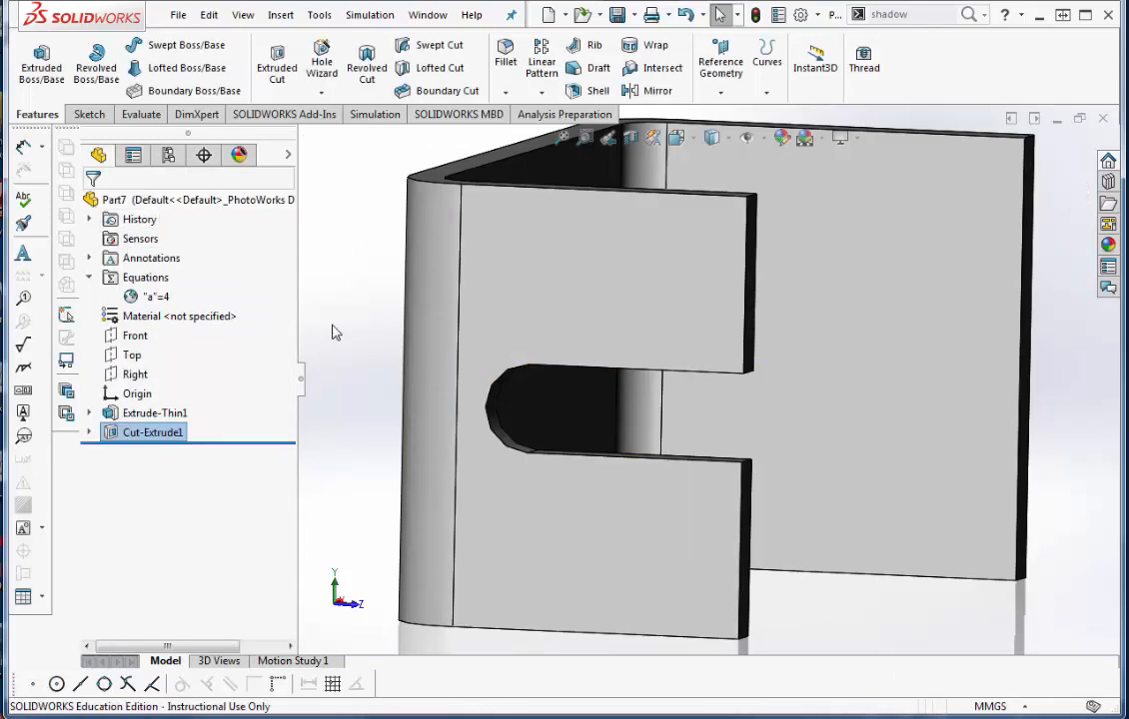
Edit the slot cut and change its end condition to Through All.
right_click(145, 437)
click(157, 375)
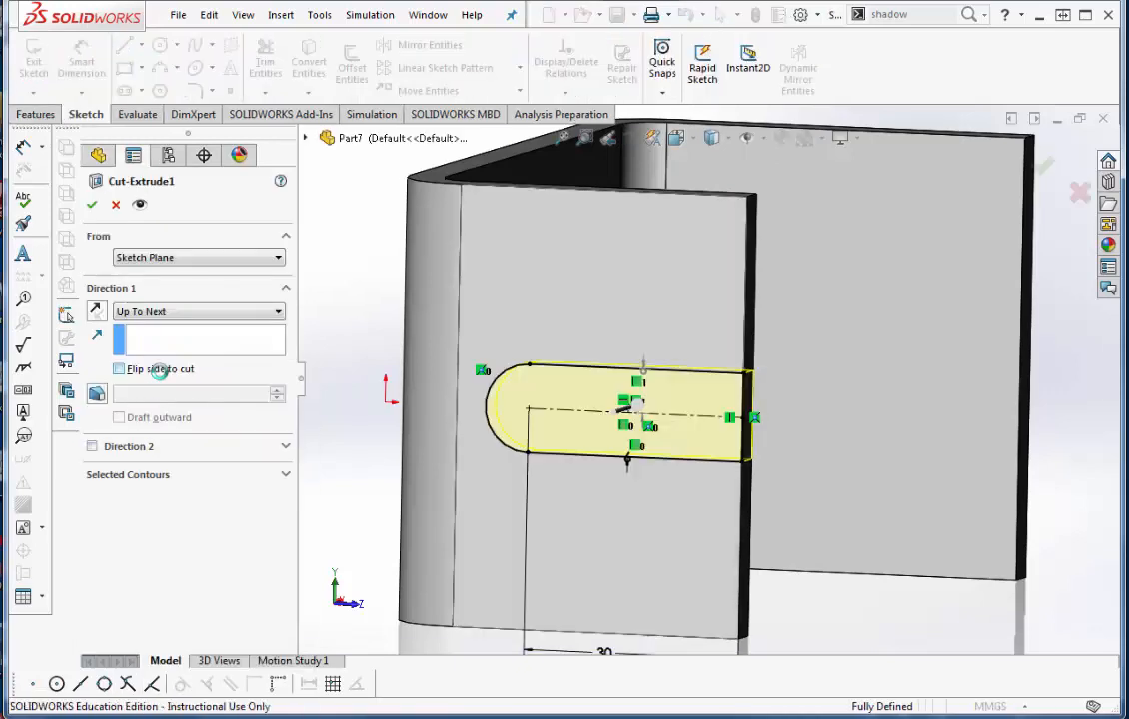
click(251, 312)
click(208, 337)
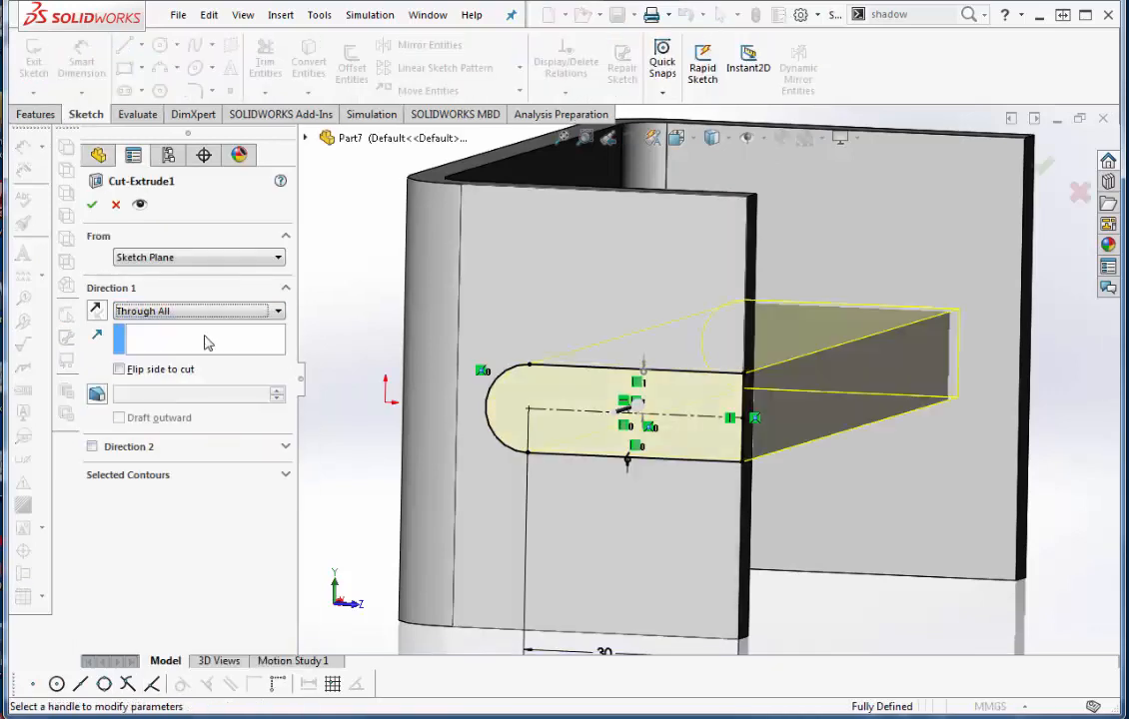
click(91, 205)
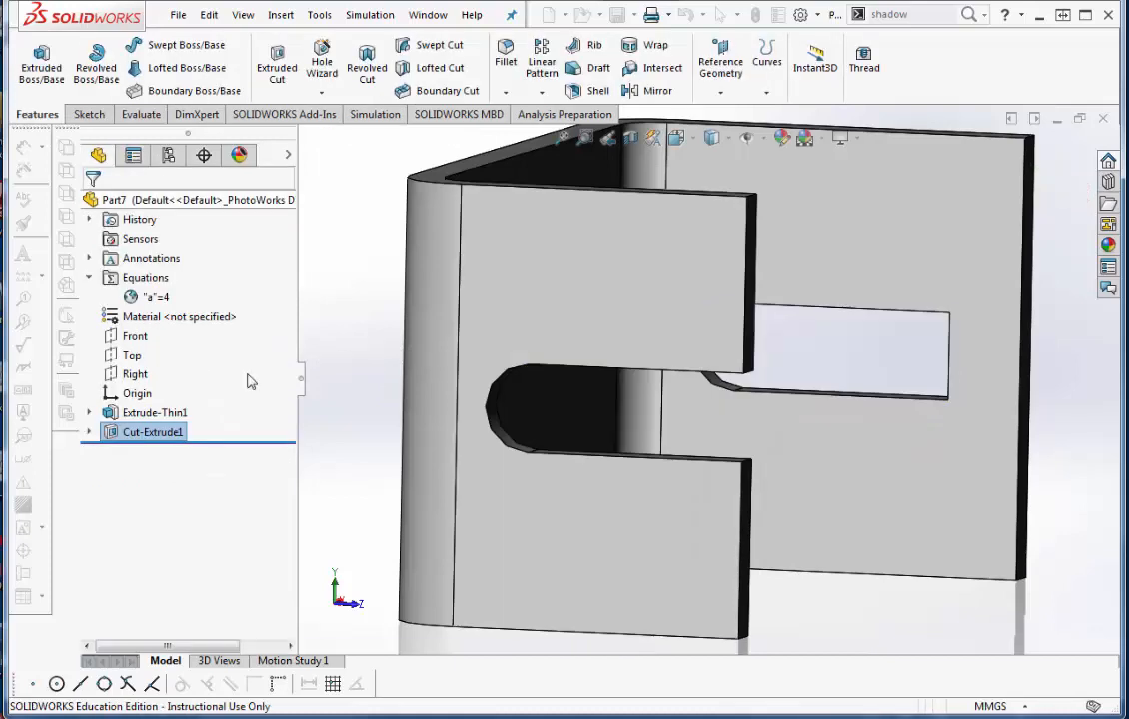
Edit the slot cut and set its end condition back to Up To Next.
right_click(172, 438)
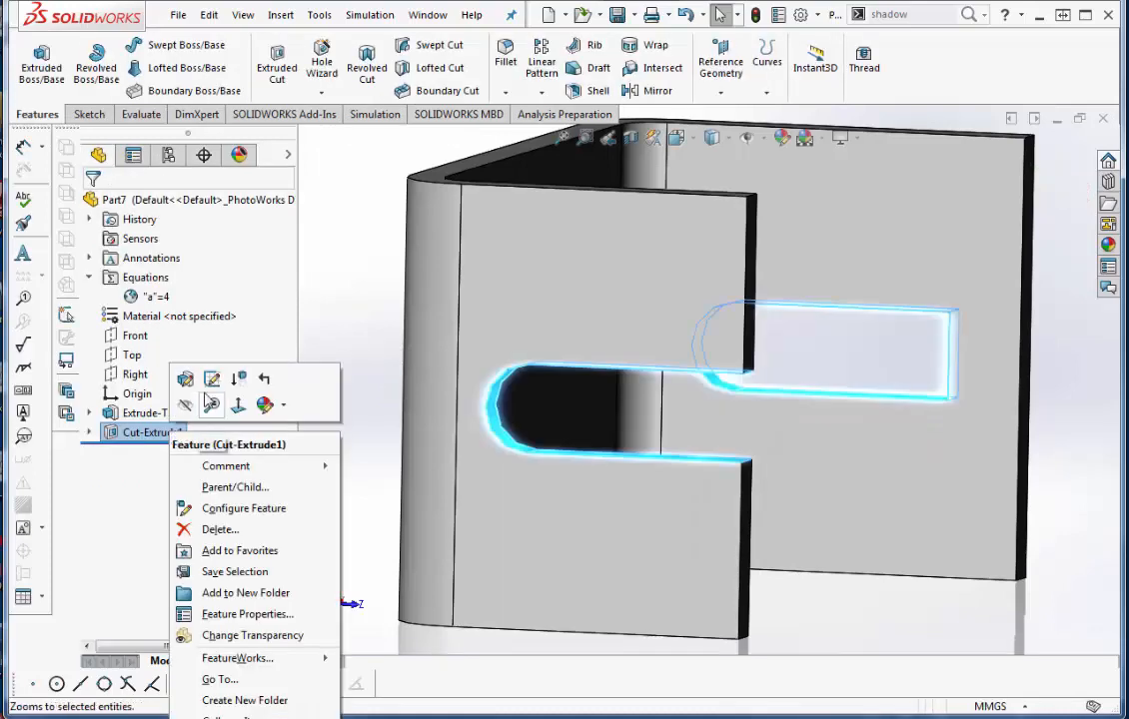
click(185, 381)
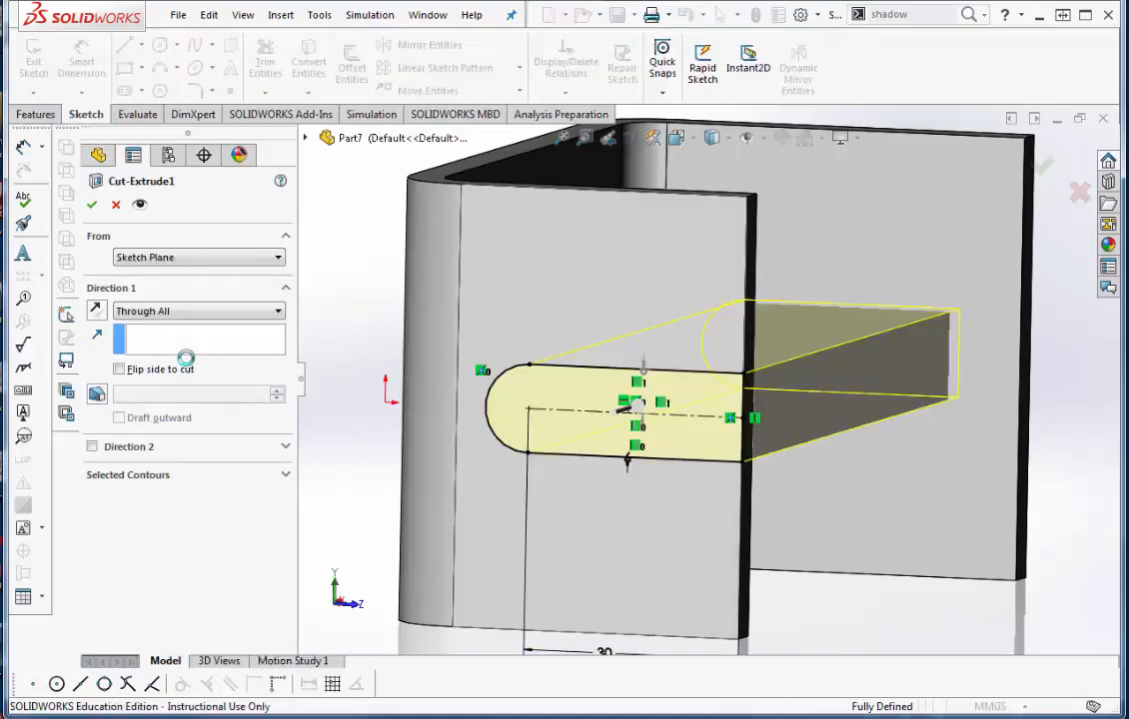
click(279, 312)
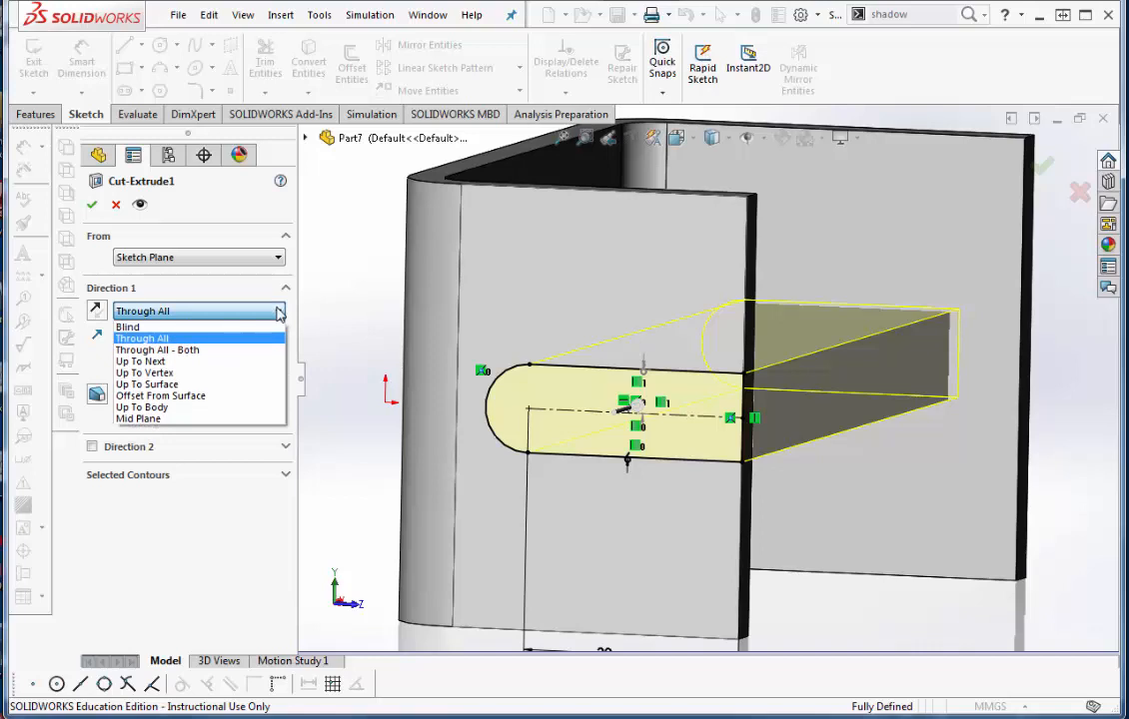
click(194, 361)
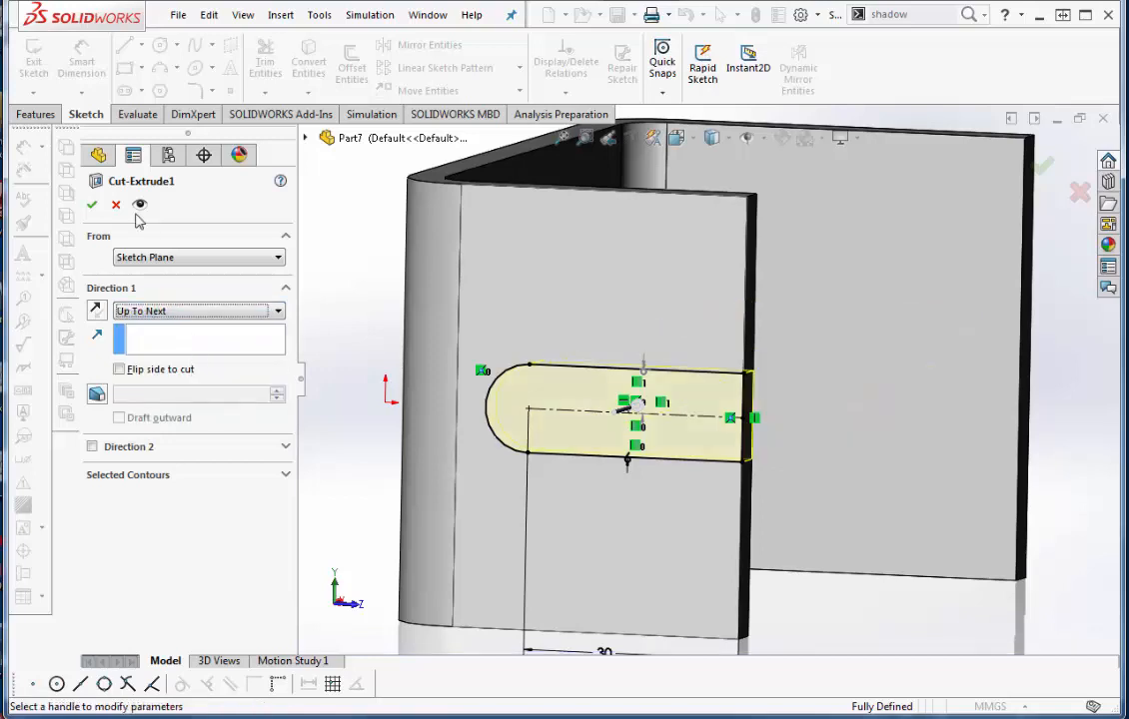
click(92, 205)
click(829, 494)
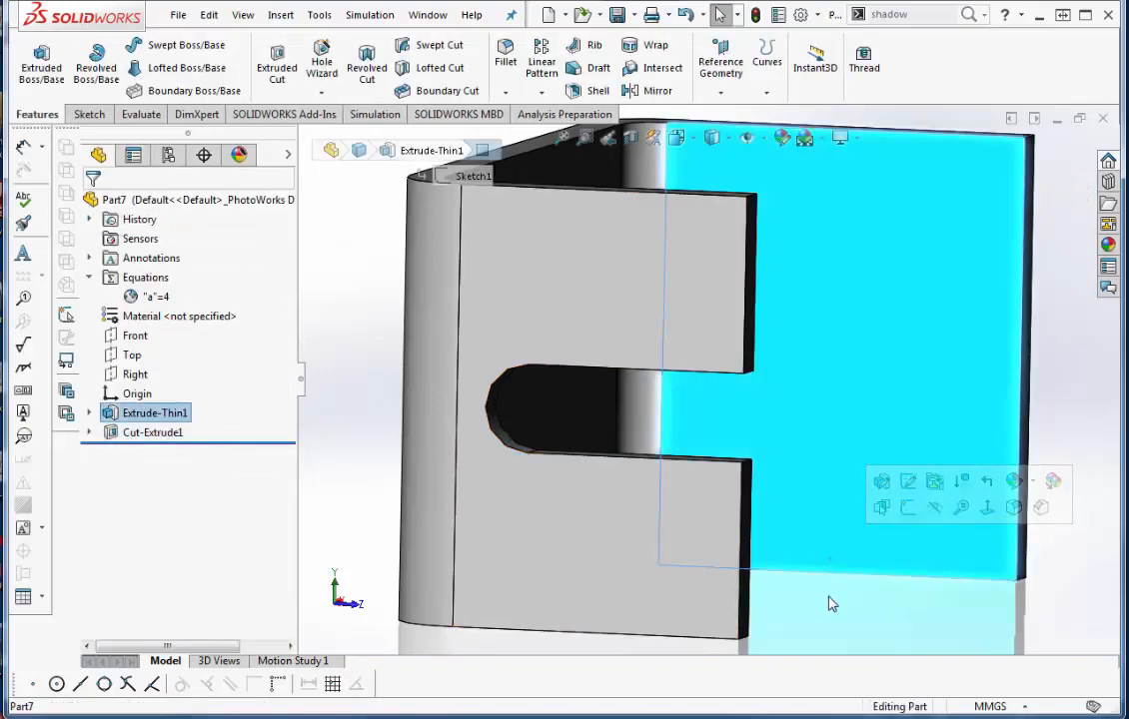
click(835, 606)
Start a sketch on the near side flange's outer face and draw a circle about 3.1 mm in diameter near its upper free corner.
mouse_move(804, 614)
middle_down()
mouse_move(861, 570)
mouse_move(802, 610)
middle_up()
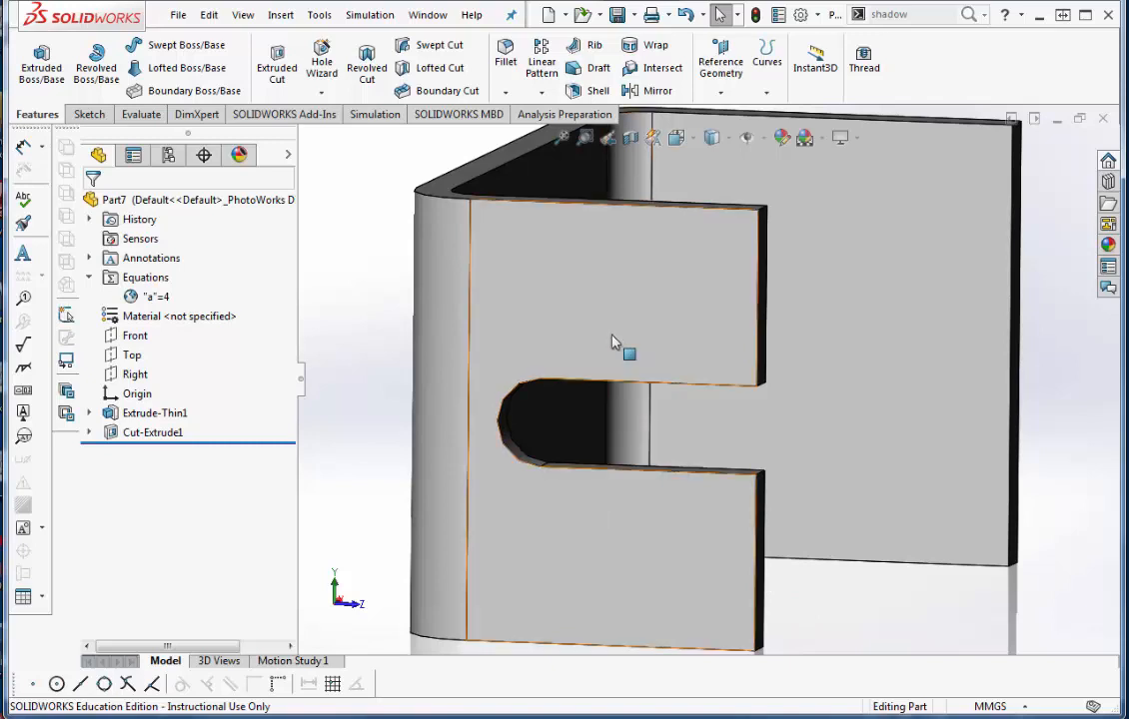
click(90, 114)
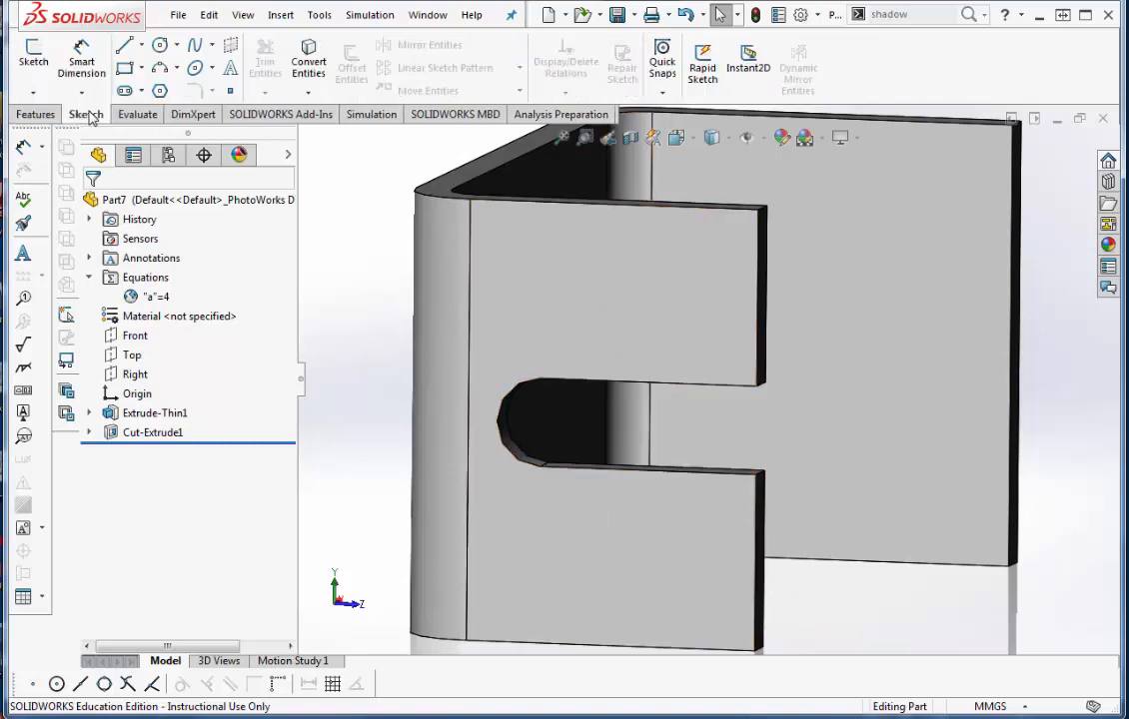
click(33, 58)
click(545, 292)
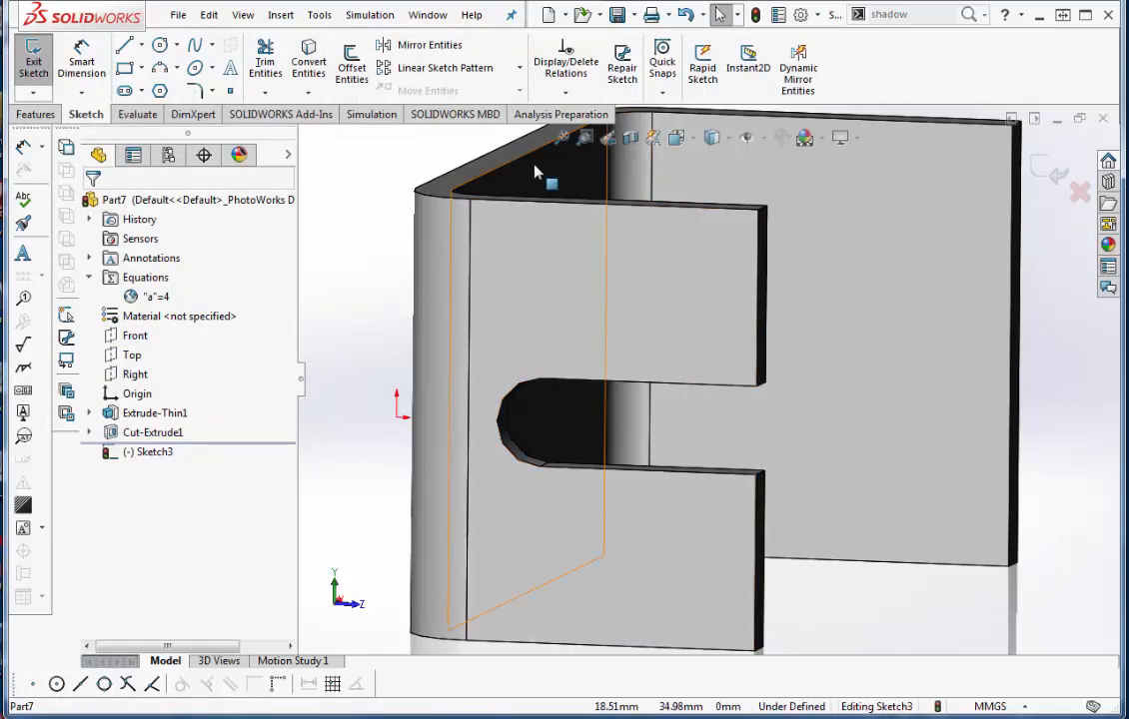
click(159, 46)
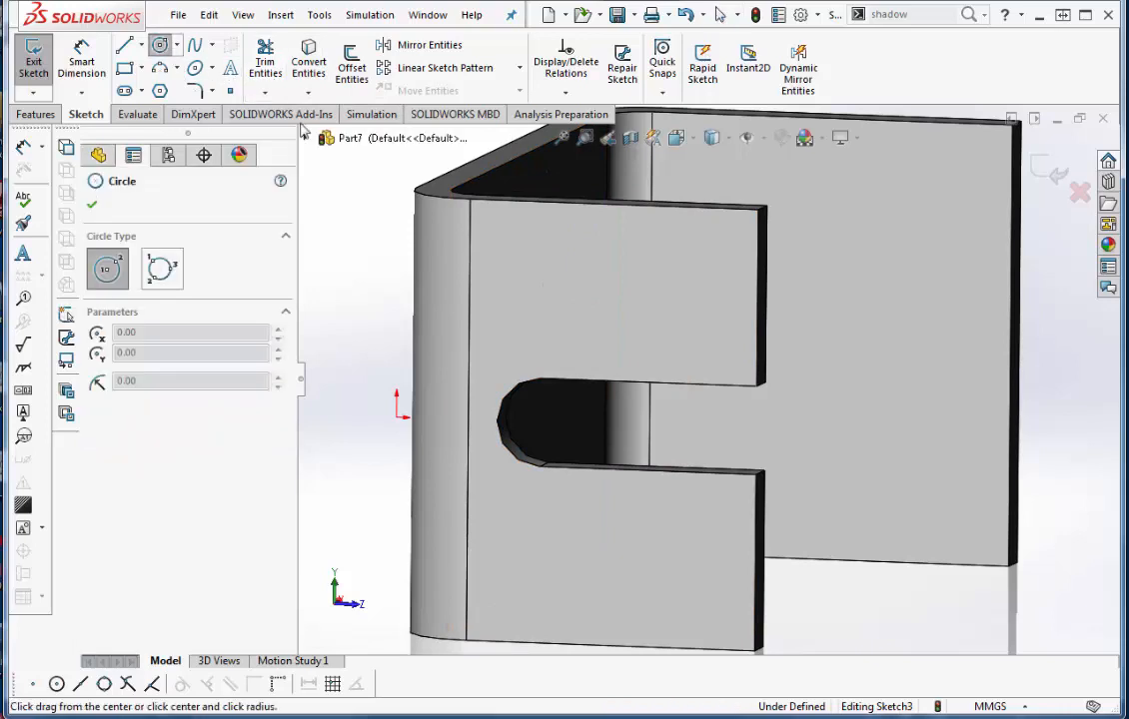
click(711, 249)
click(718, 259)
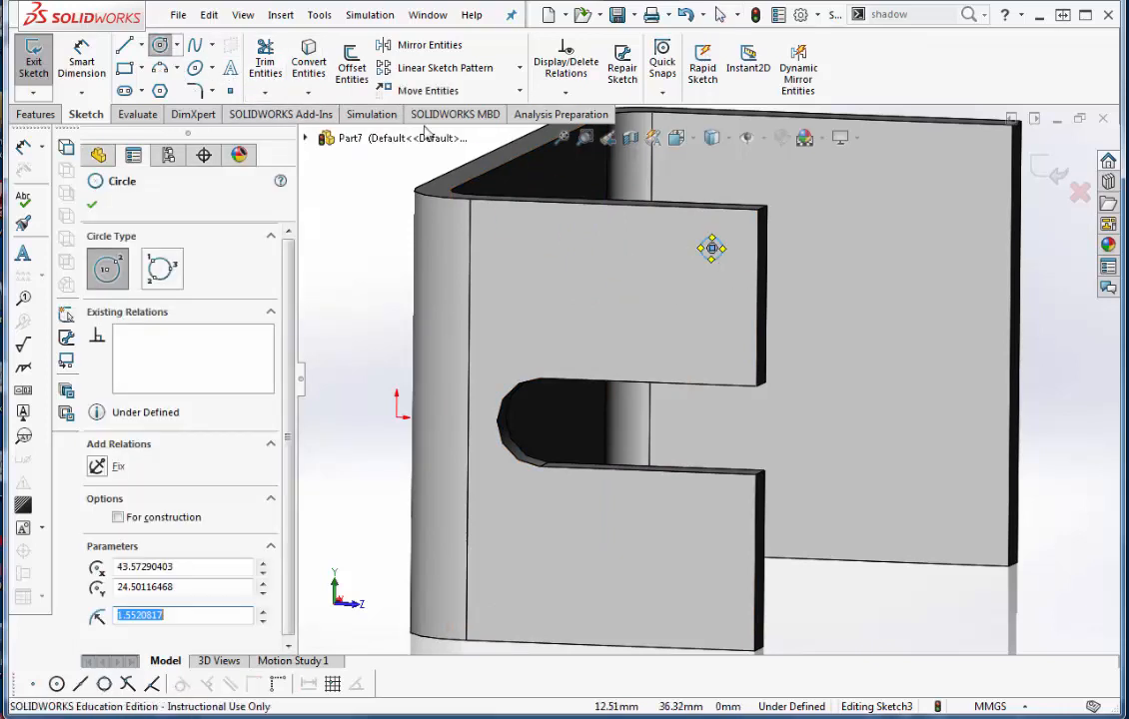
Dimension the circle's centre 10 mm from the flange's upper edge and 10 mm from its vertical free edge.
click(82, 62)
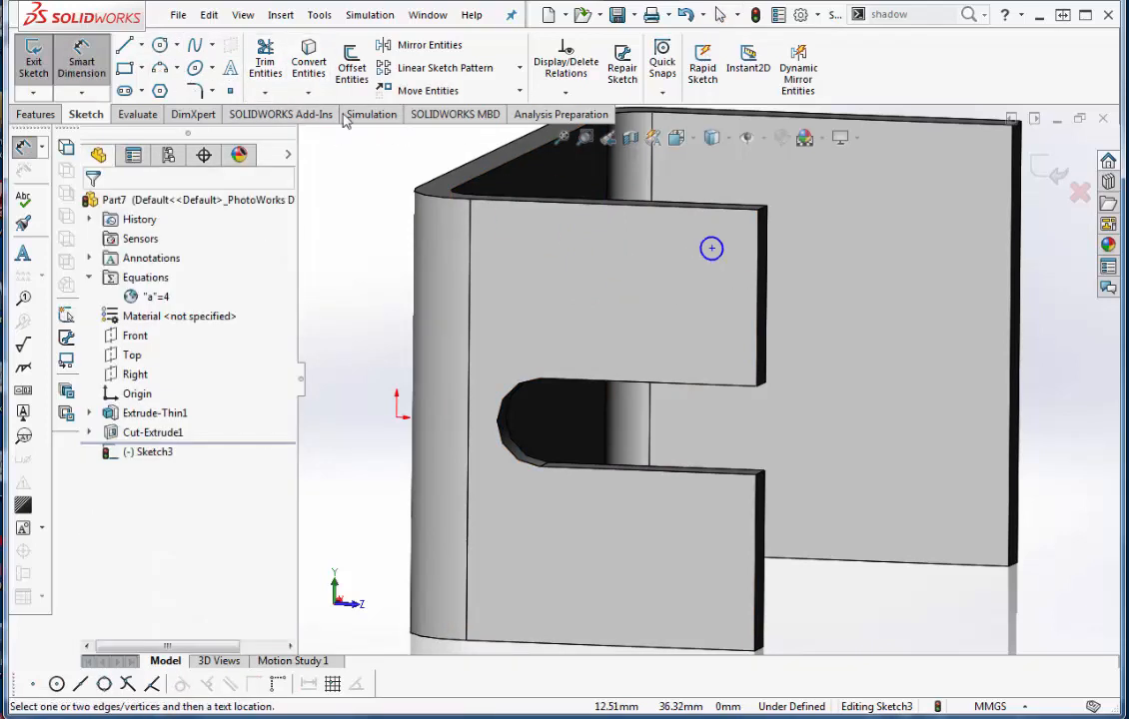
click(711, 249)
click(721, 209)
click(869, 267)
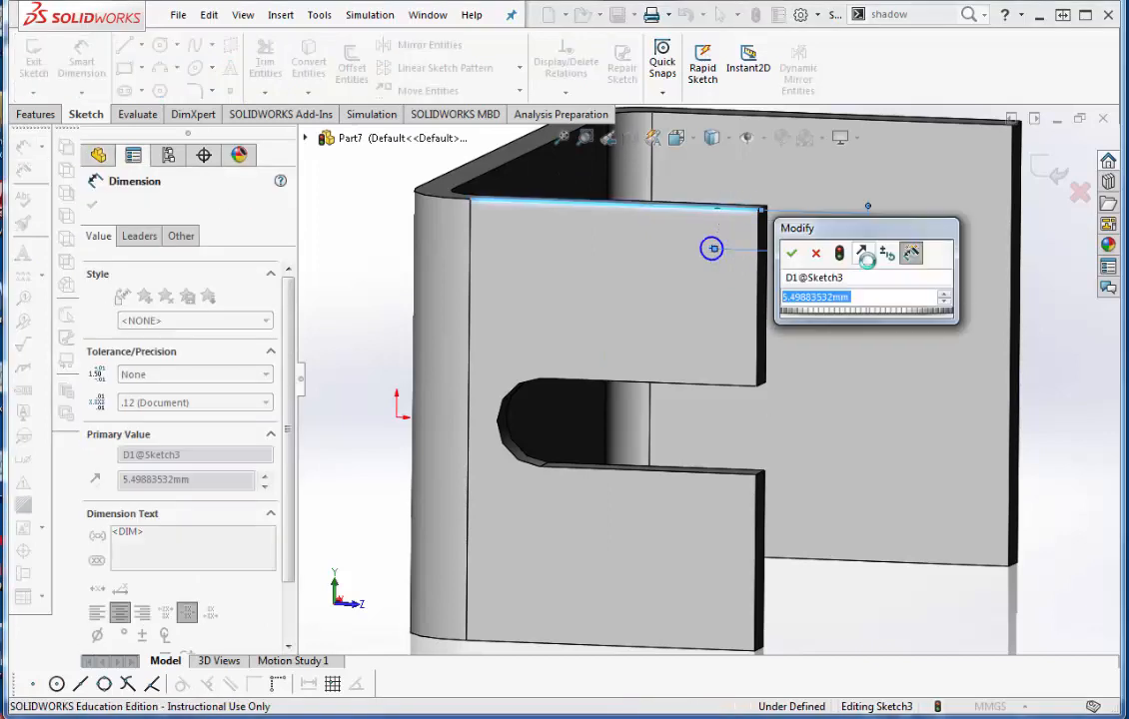
text(10)
key(Return)
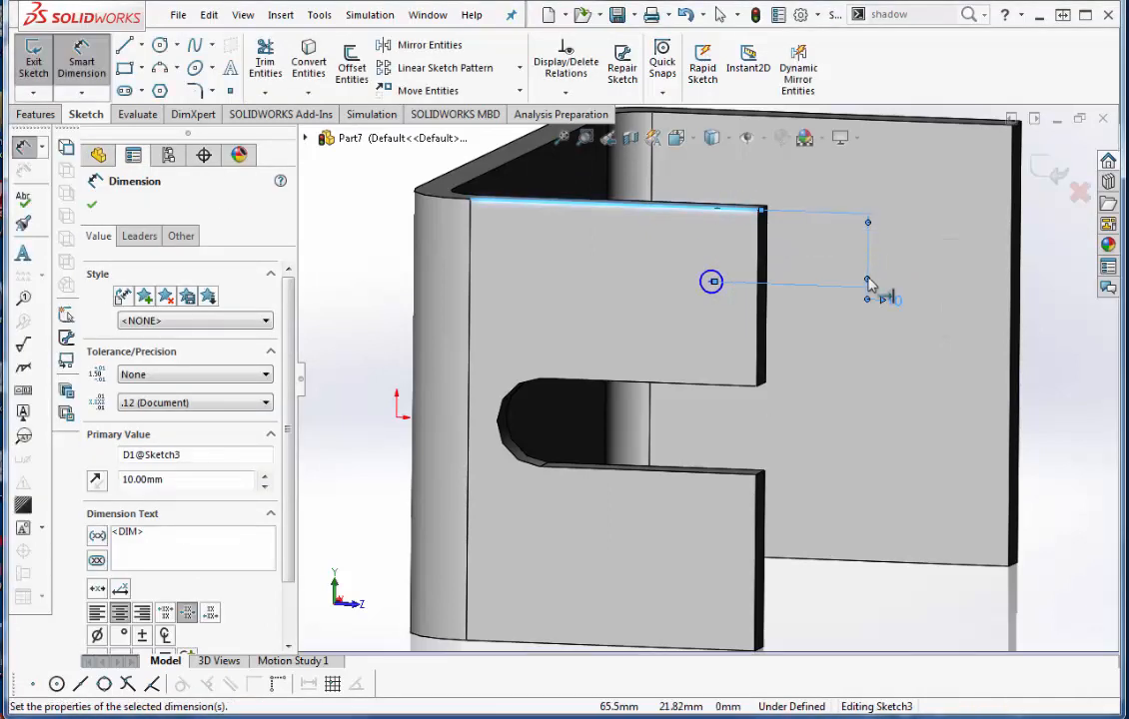
click(761, 318)
click(712, 282)
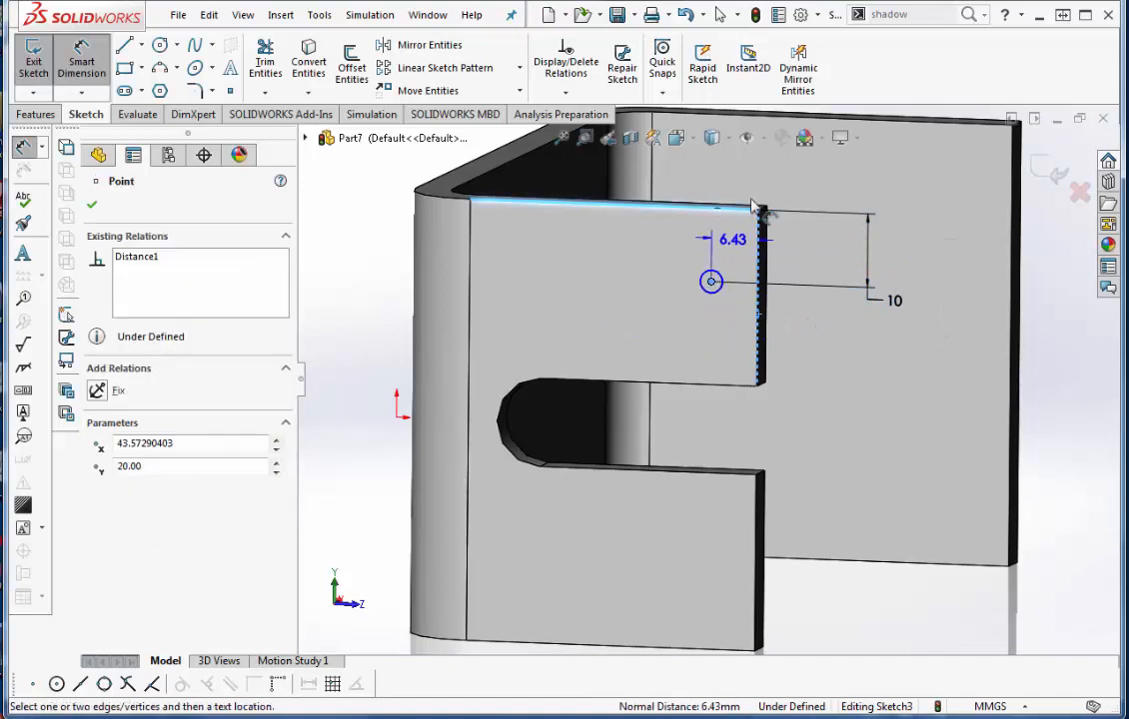
click(759, 172)
text(10)
key(Return)
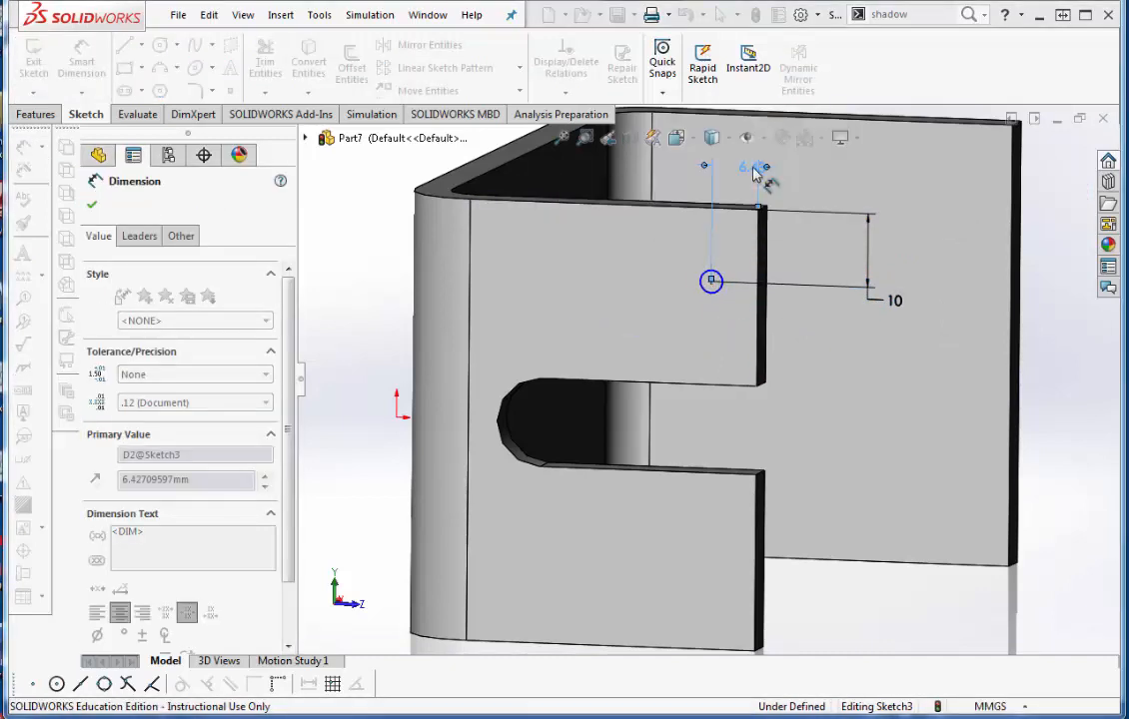
Dimension the circle's diameter and link it to the global variable "a".
click(695, 280)
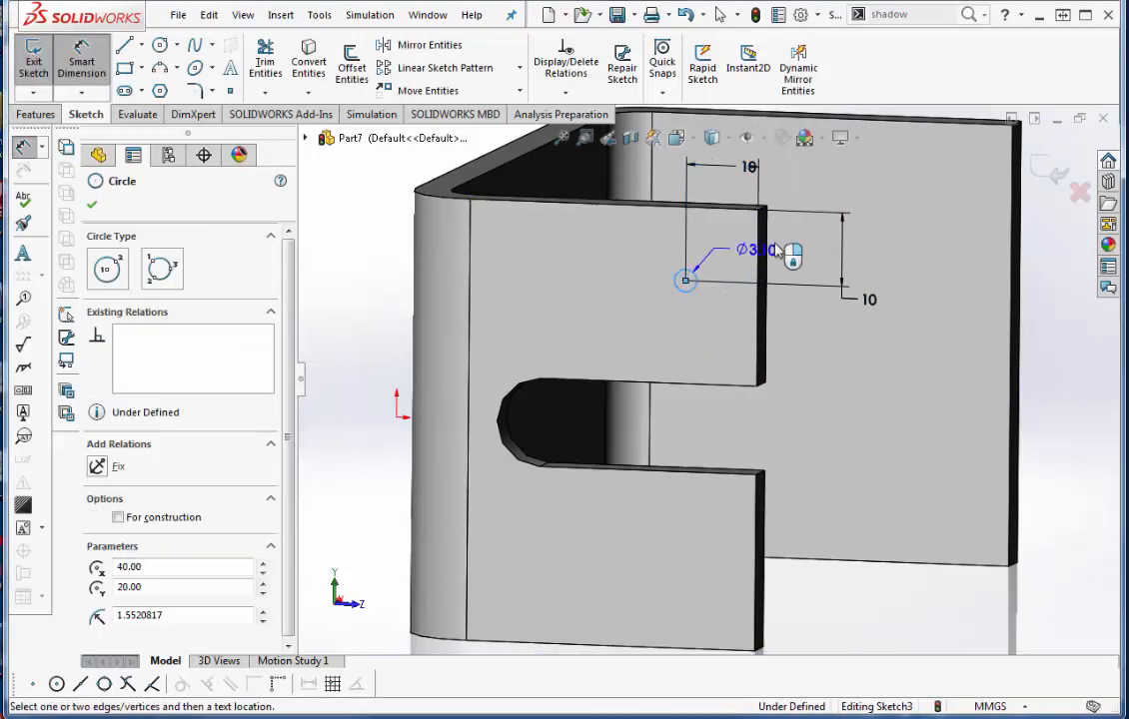
click(802, 242)
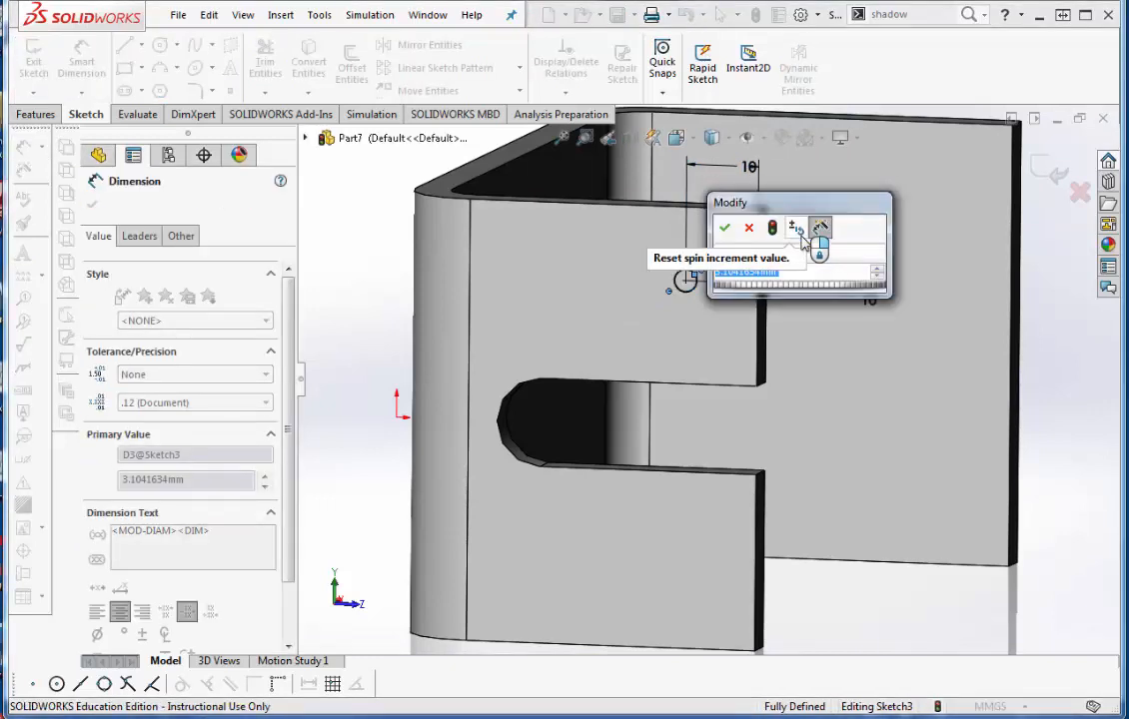
text(=)
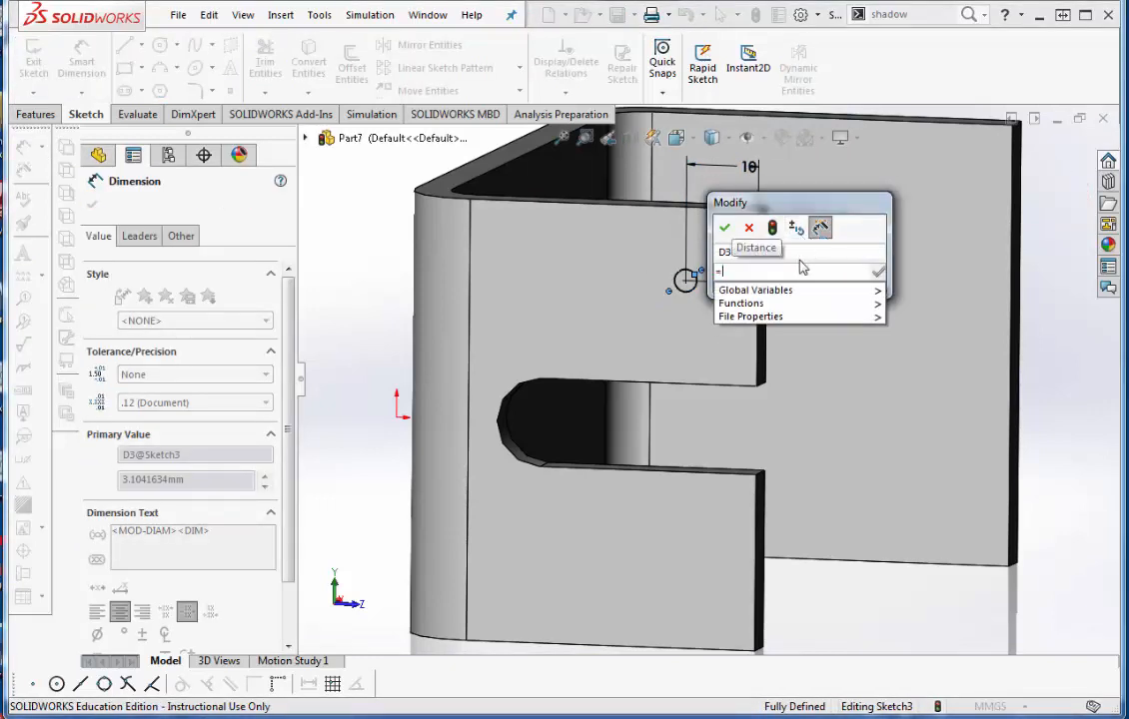
mouse_move(799, 290)
click(919, 295)
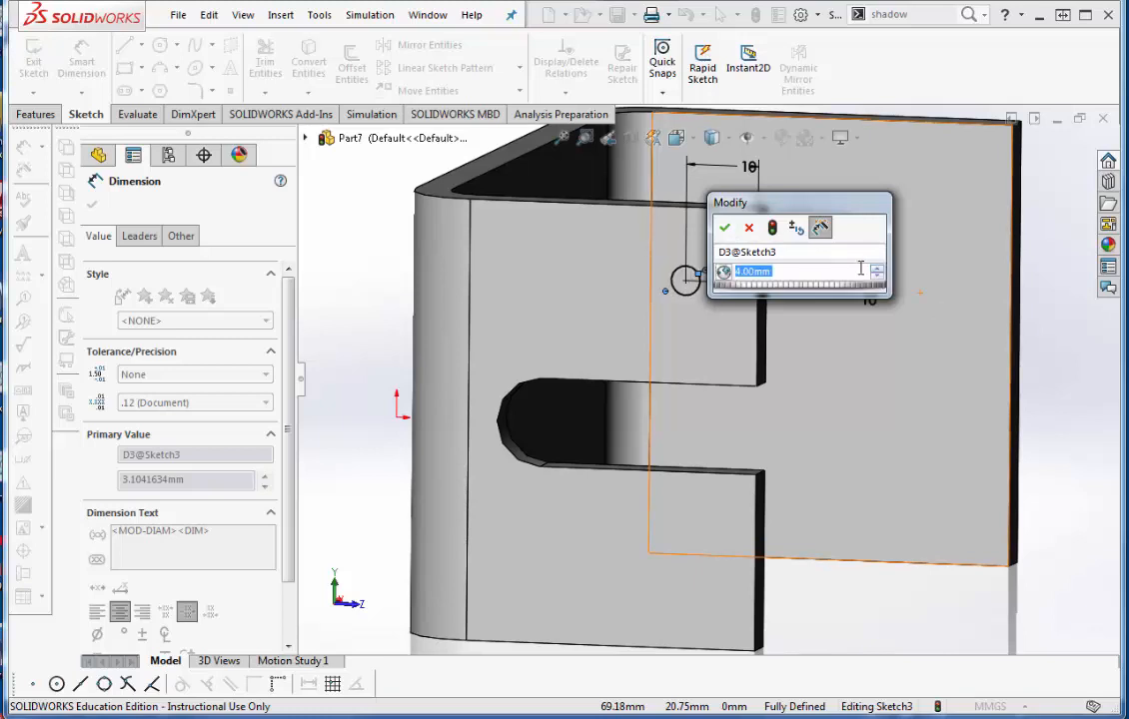
click(725, 229)
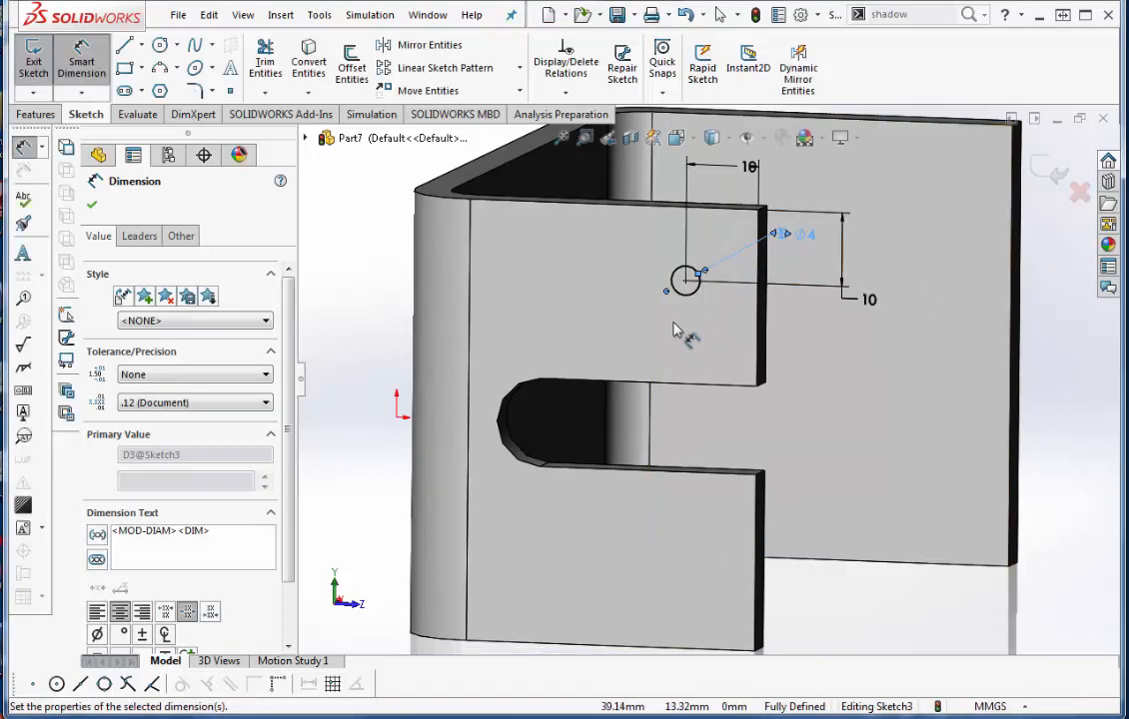
Cut the circle through the near side flange with an Extruded Cut using the Up To Next end condition.
click(35, 113)
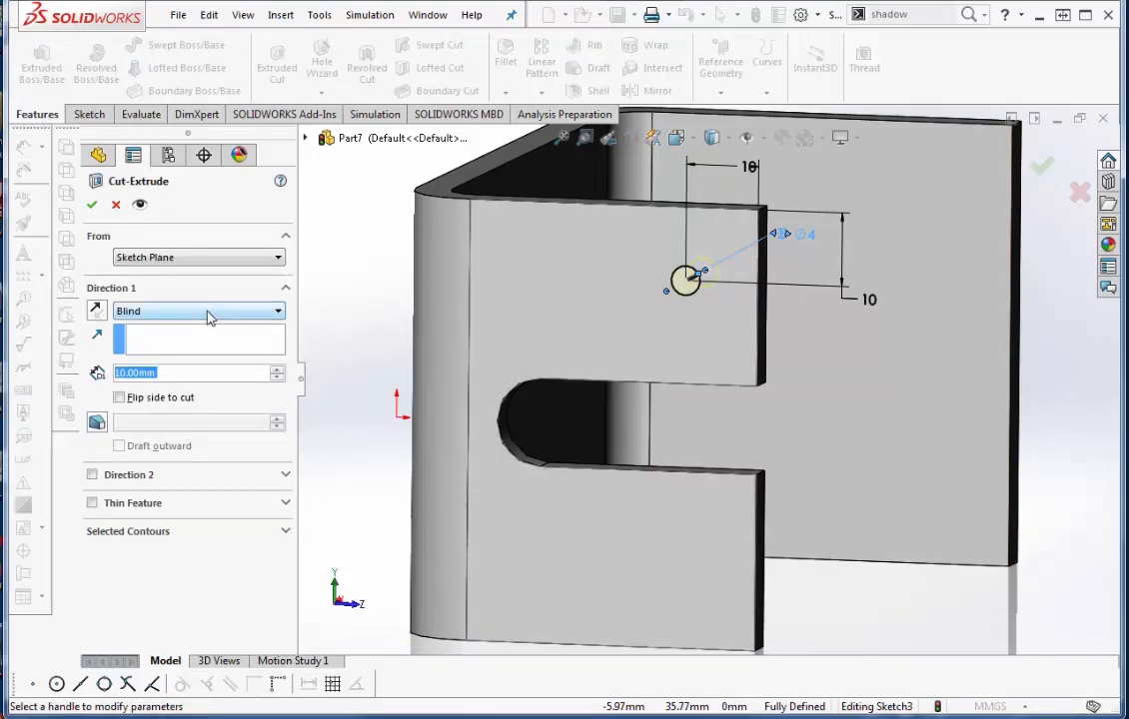
click(209, 312)
click(183, 360)
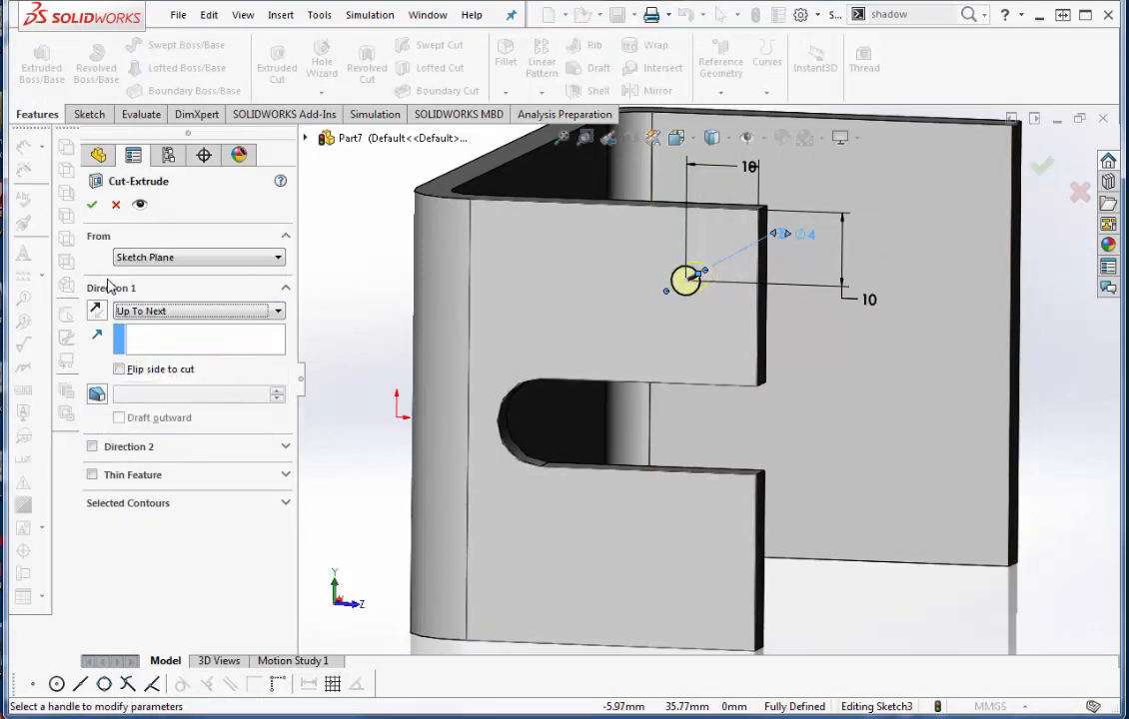
click(91, 203)
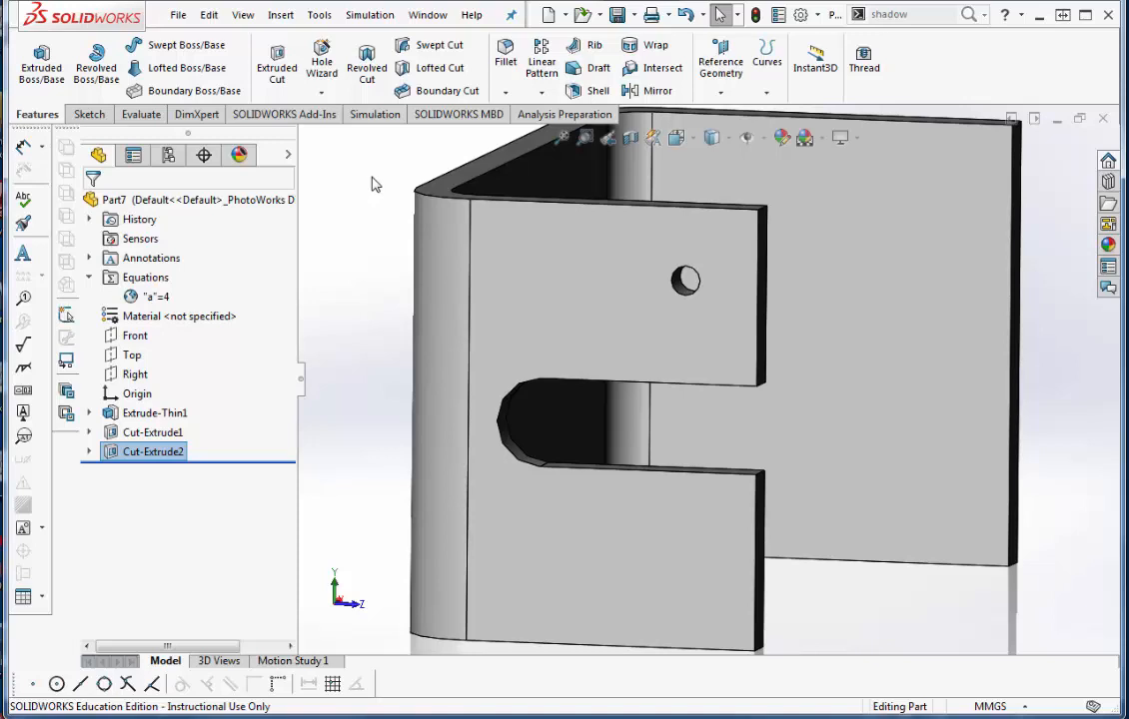
Start a Linear Pattern of the hole along the flange's upper edge with 20 mm spacing and 2 instances.
click(541, 62)
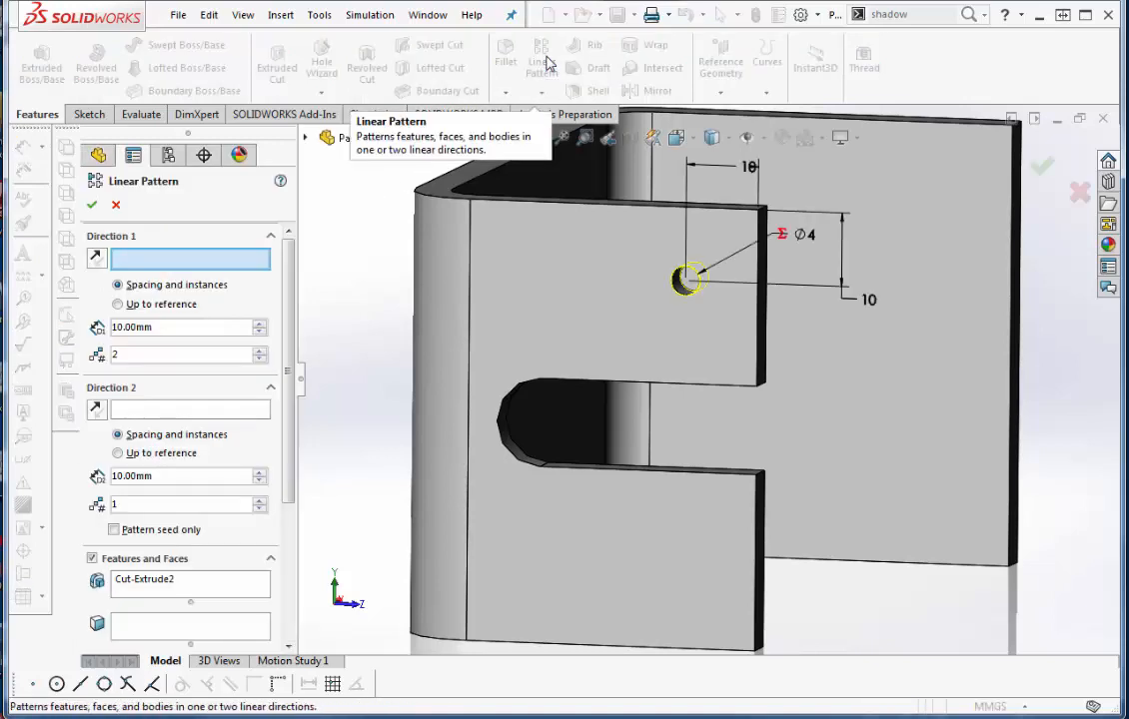
click(623, 212)
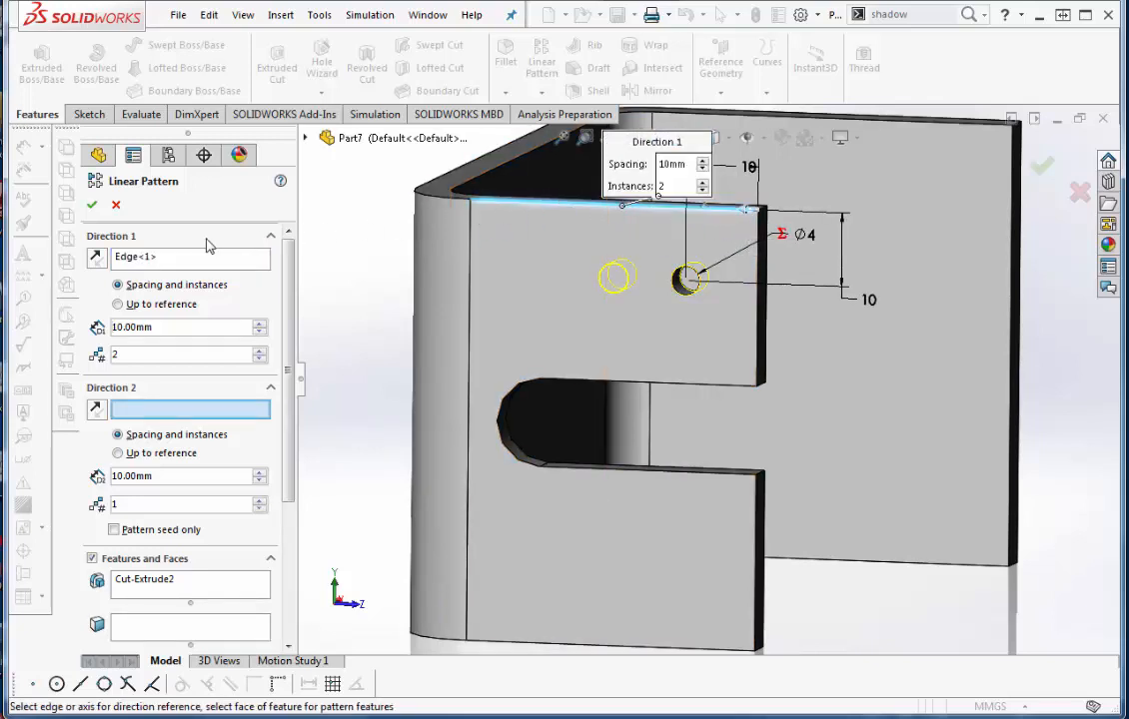
drag(163, 327, 85, 321)
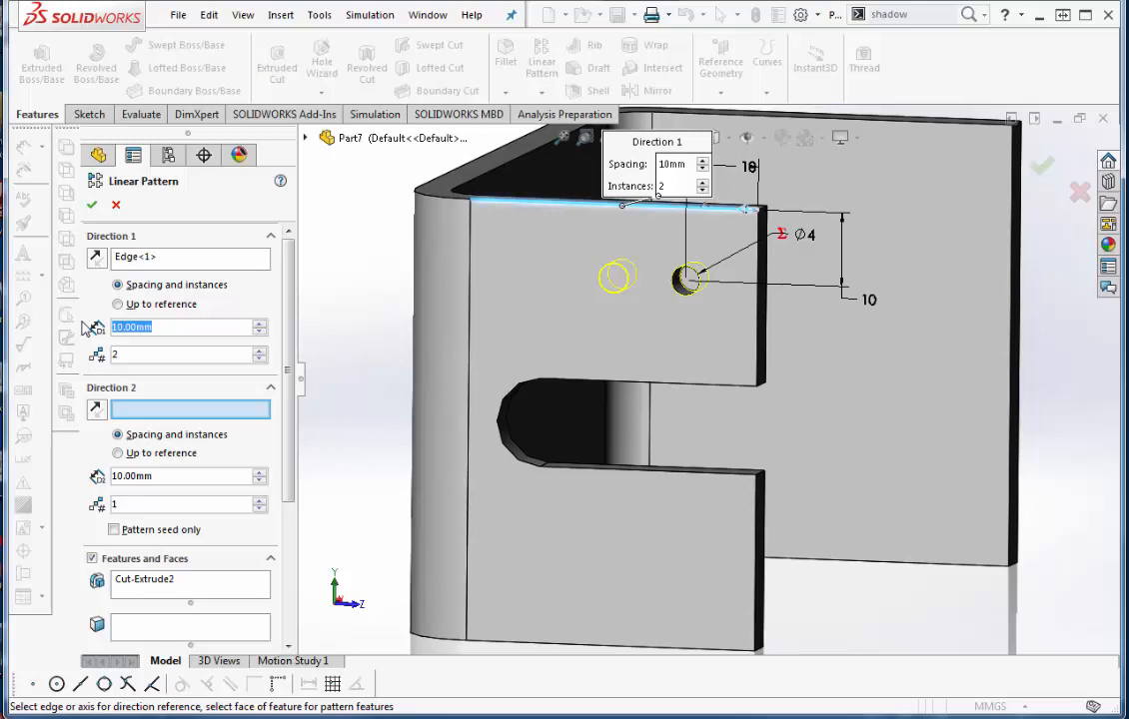
text(20)
key(Return)
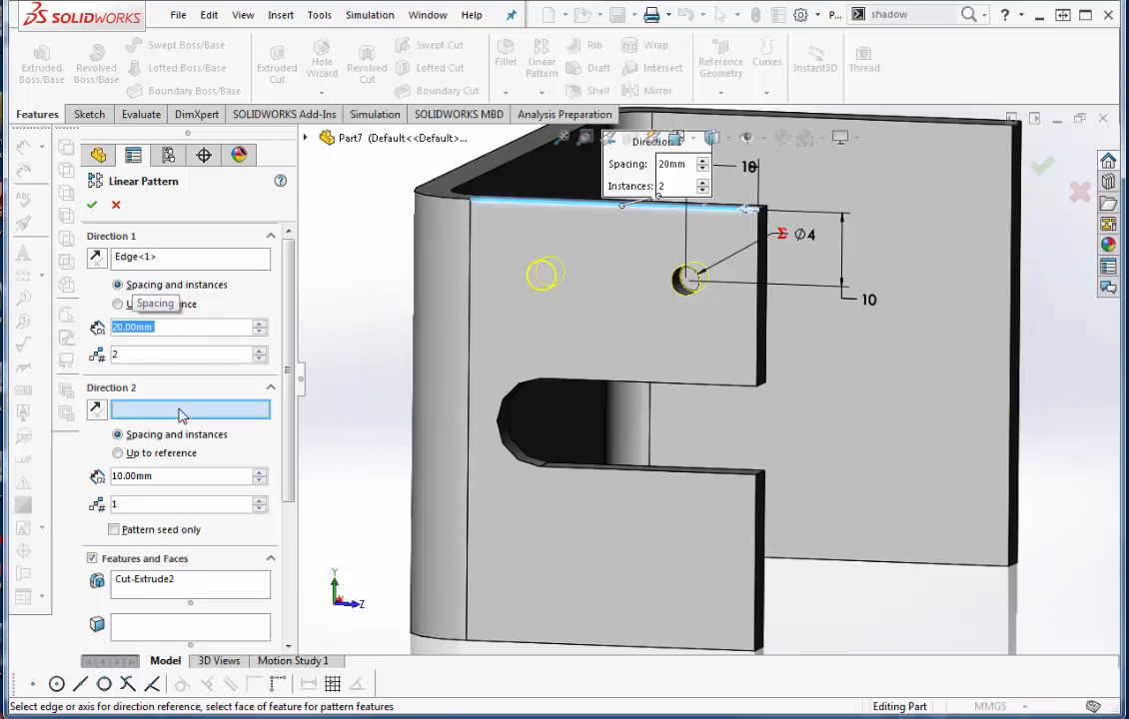
click(759, 357)
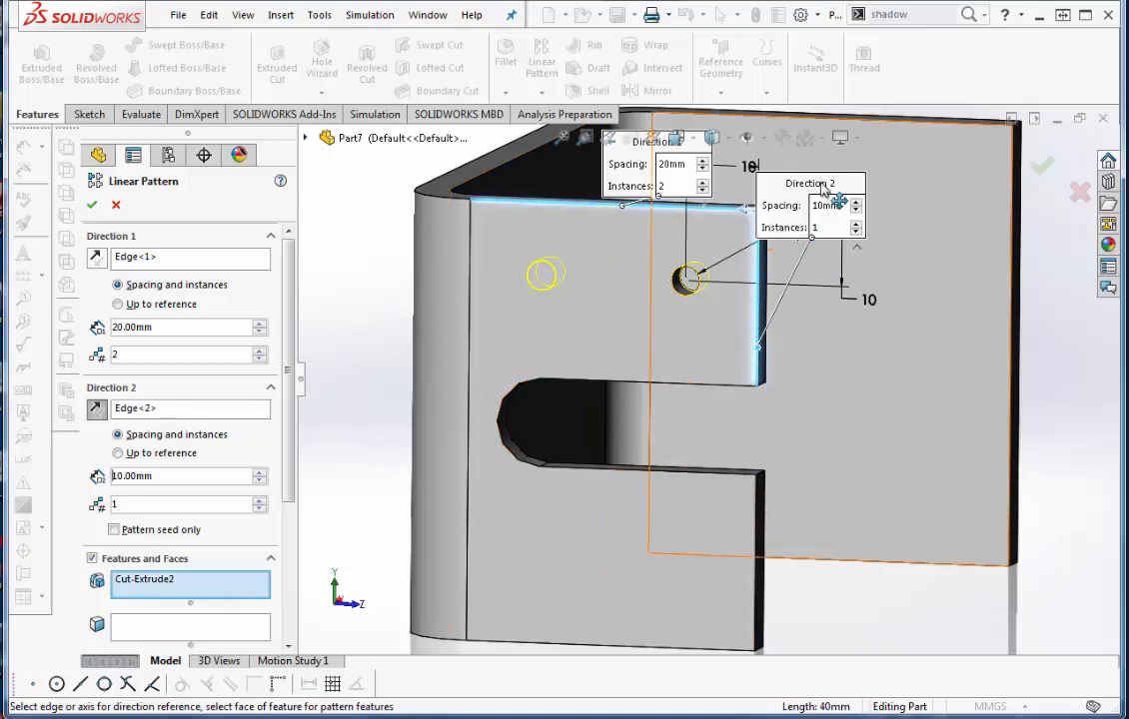
drag(811, 183, 899, 175)
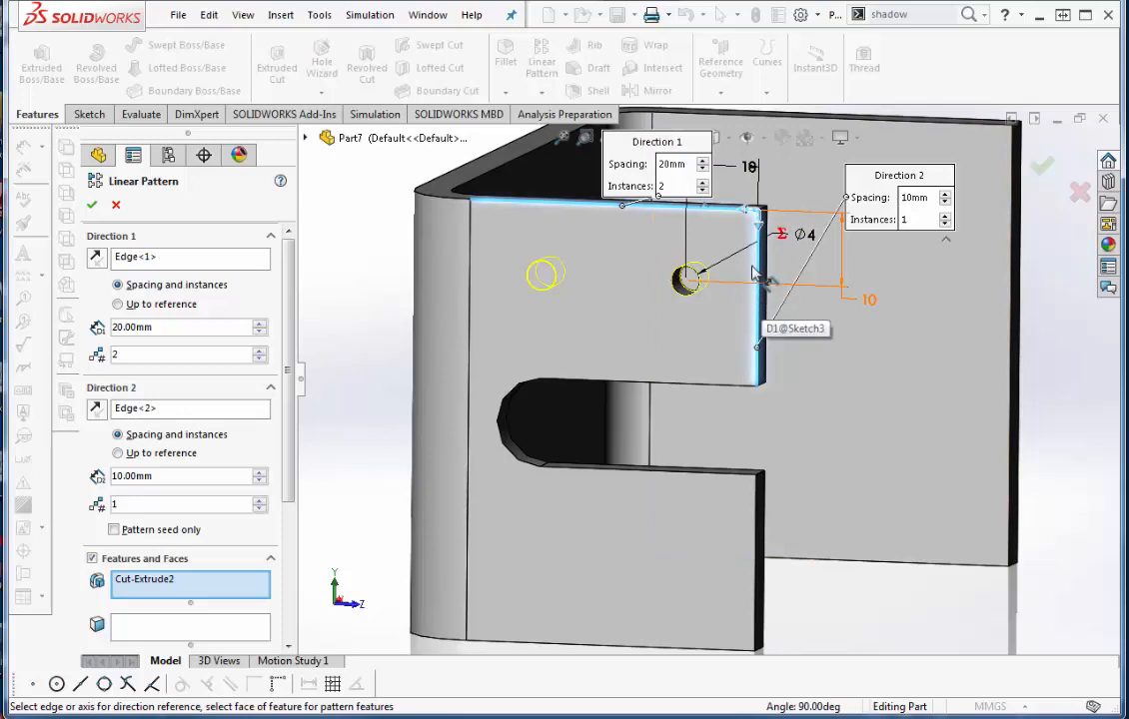
double_click(135, 475)
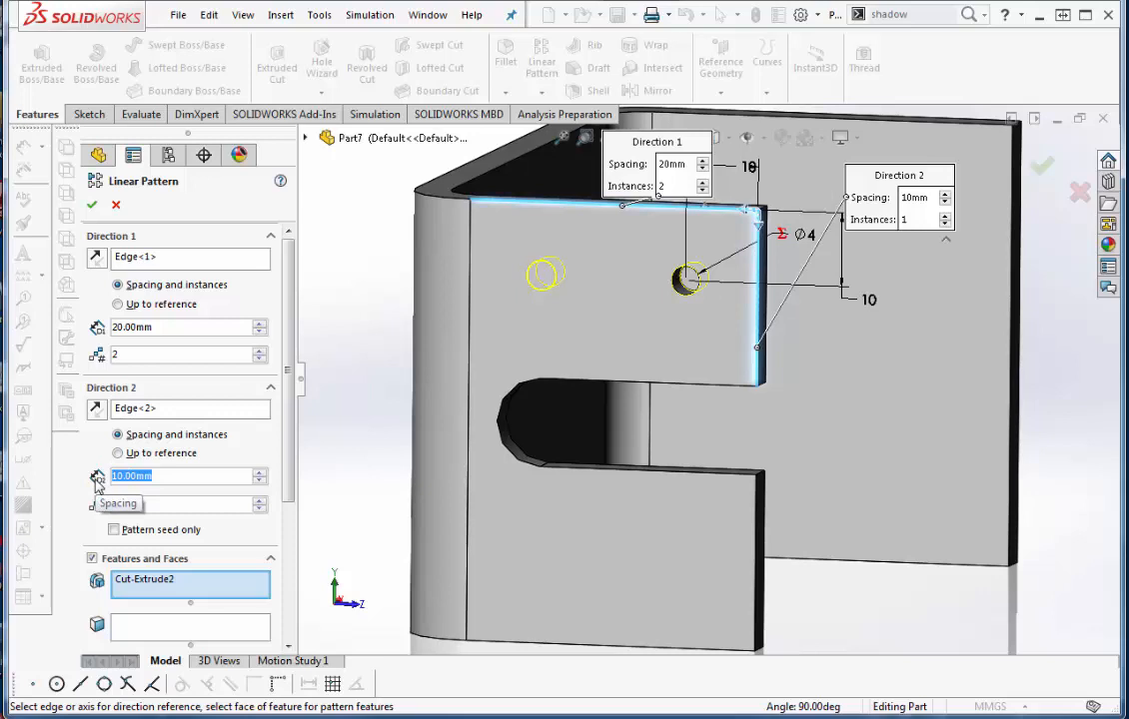
click(143, 410)
key(Delete)
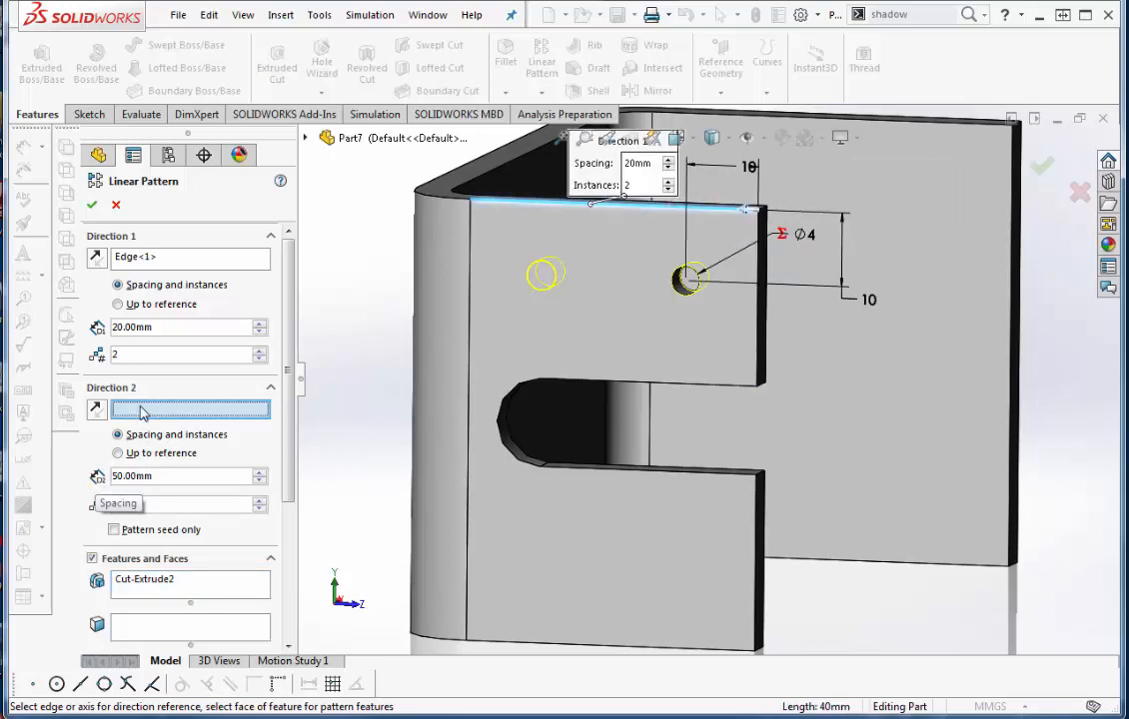
Add a second pattern direction along the near side flange's vertical free edge with 40 mm spacing and 2 instances, and finish the pattern.
drag(166, 477, 85, 476)
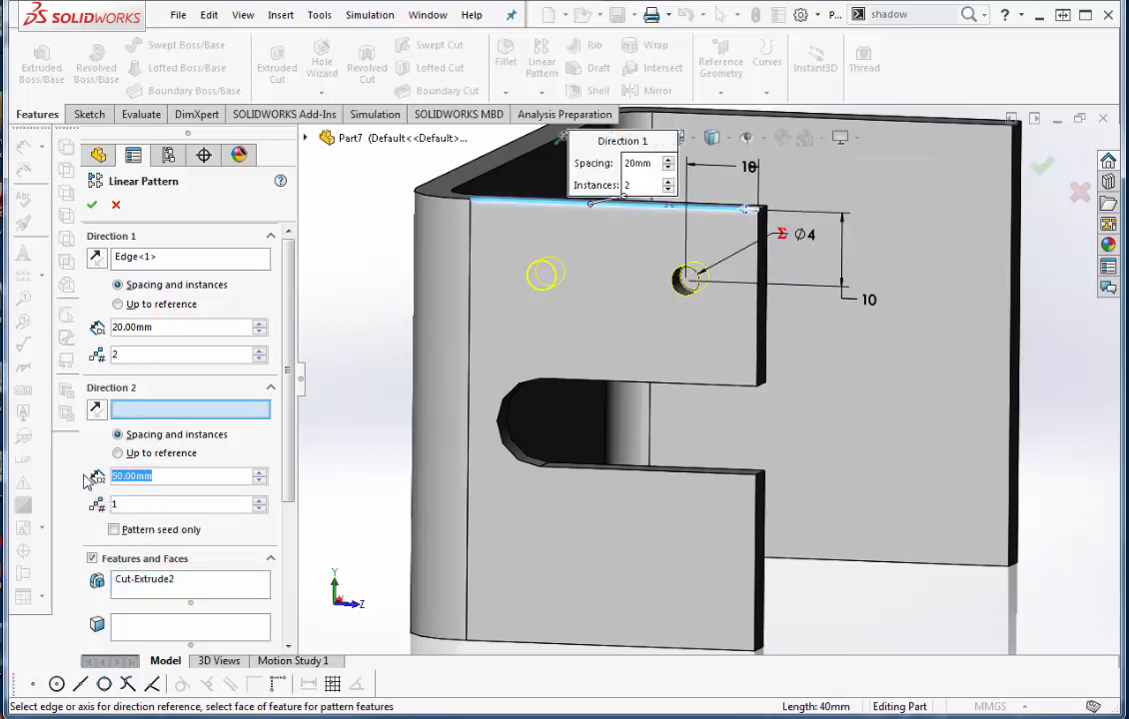
text(40)
key(Return)
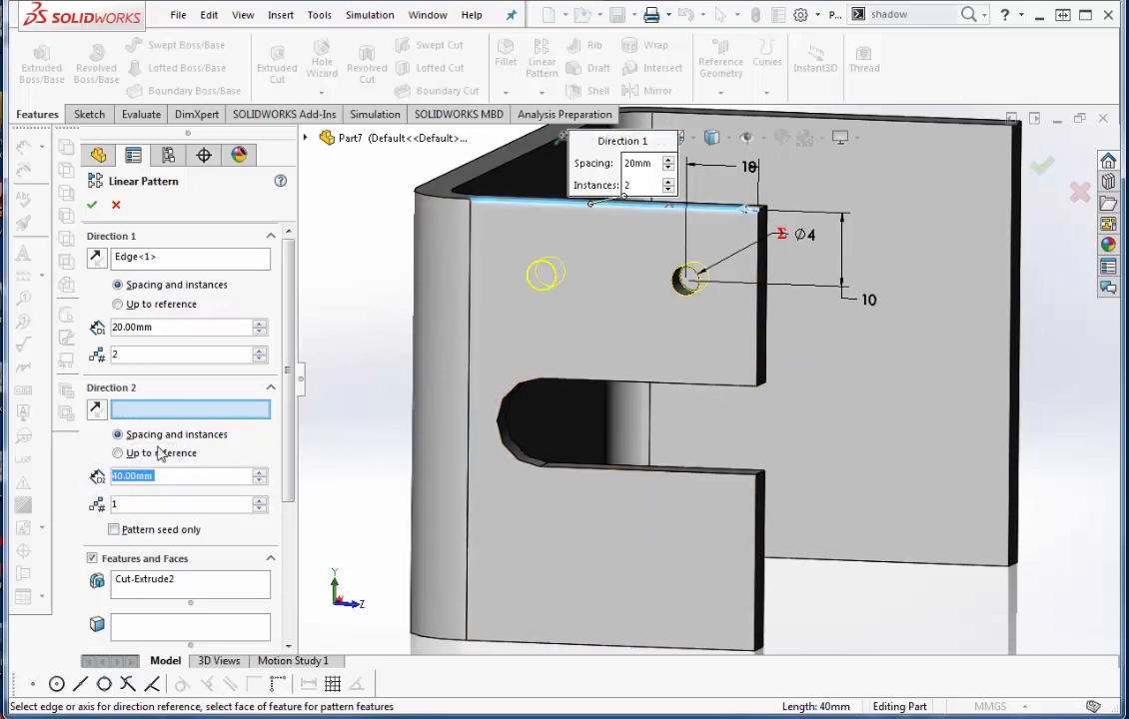
click(141, 412)
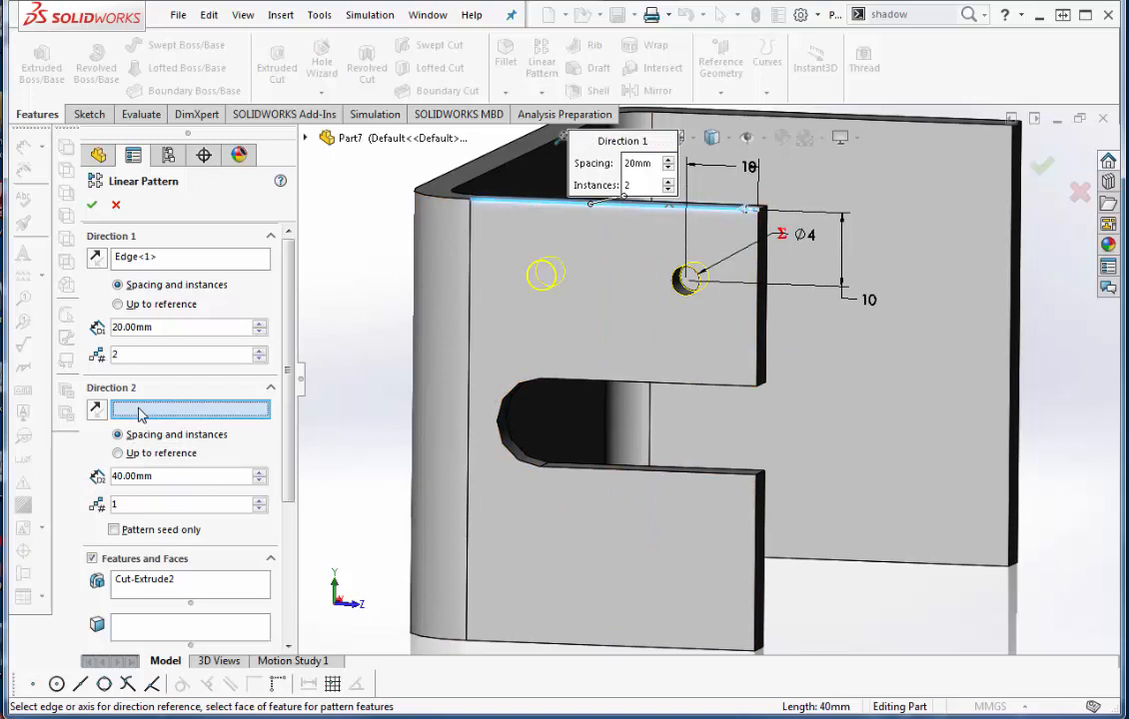
click(759, 343)
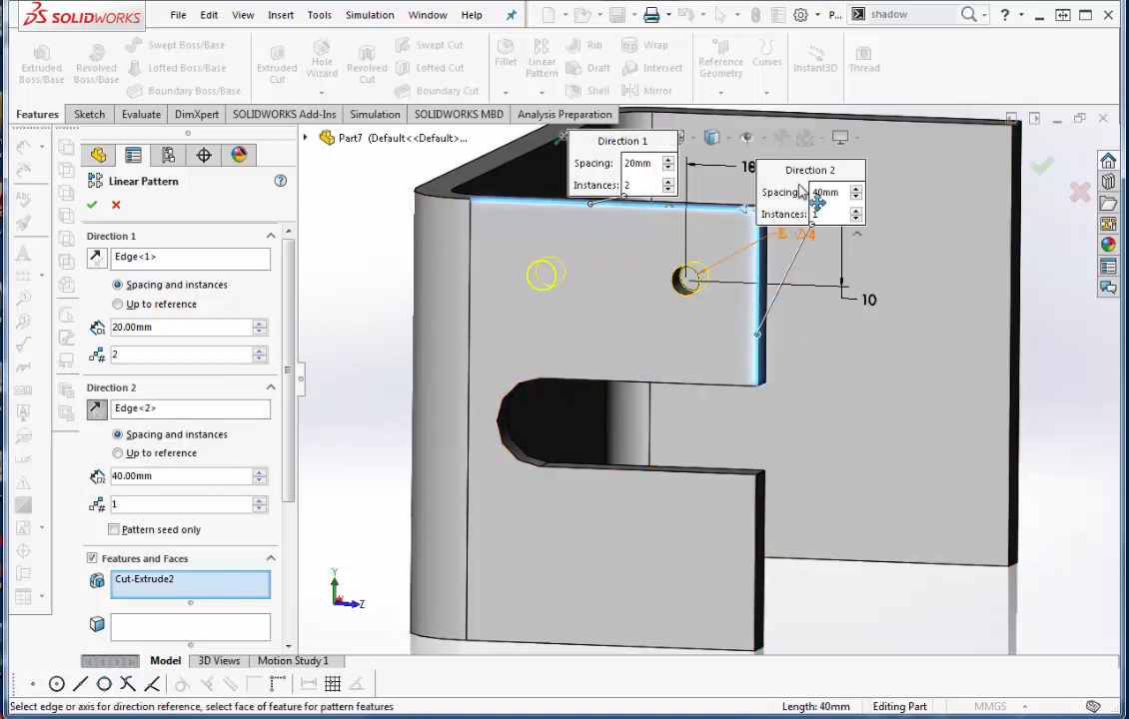
drag(799, 190, 871, 211)
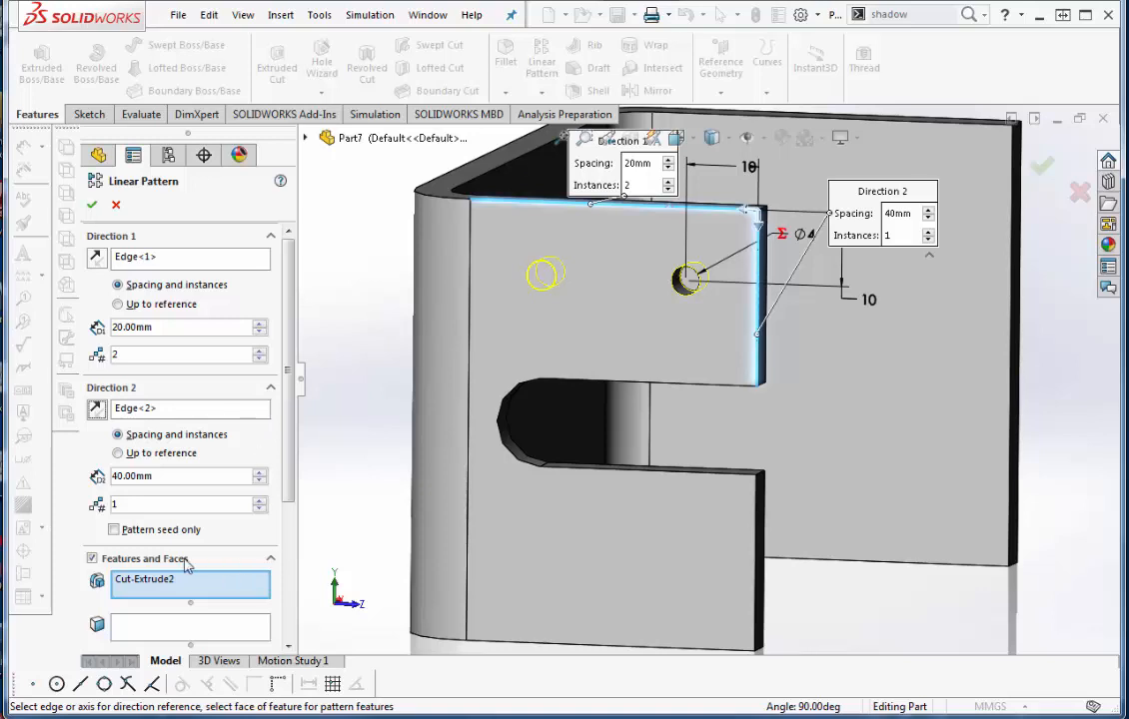
drag(141, 505, 72, 505)
text(2)
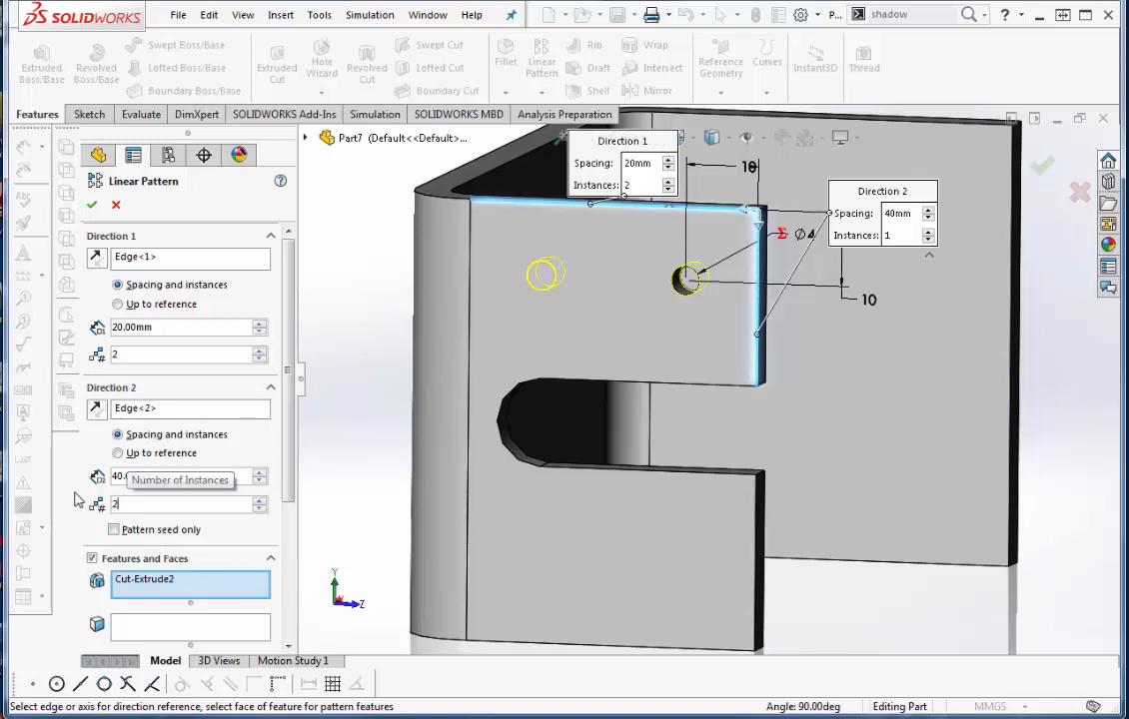
click(92, 205)
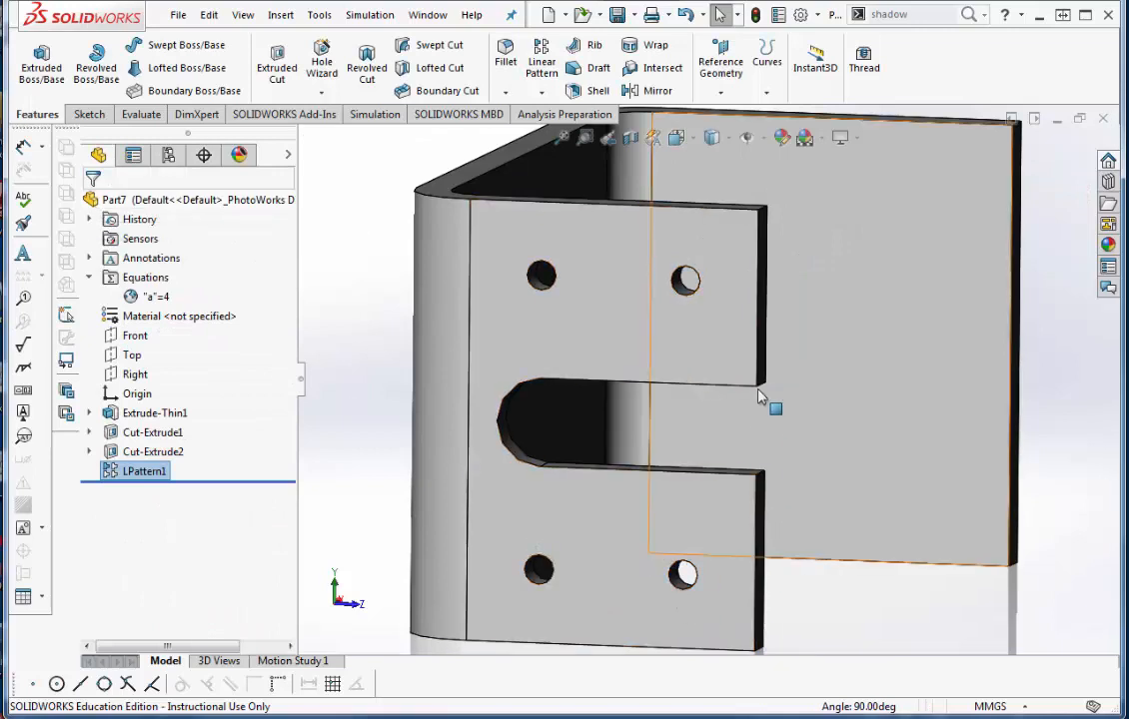
Chamfer the two corner edges at the open slot's mouth by 5 mm at 45 degrees.
click(505, 92)
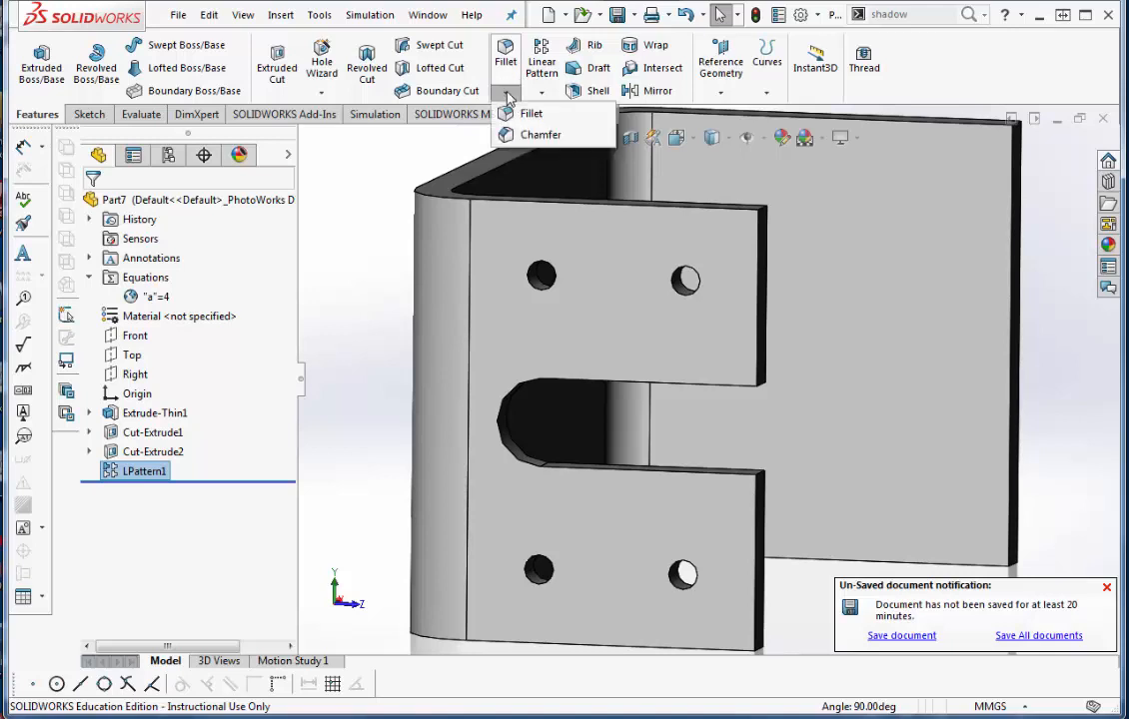
click(540, 134)
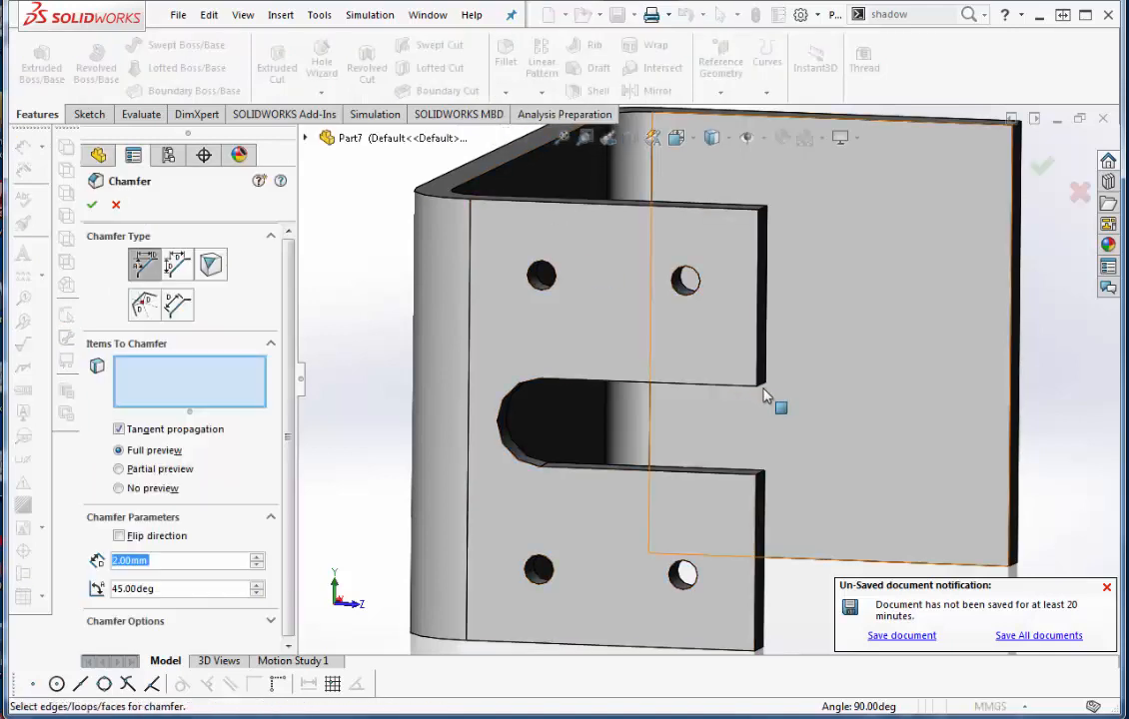
click(763, 389)
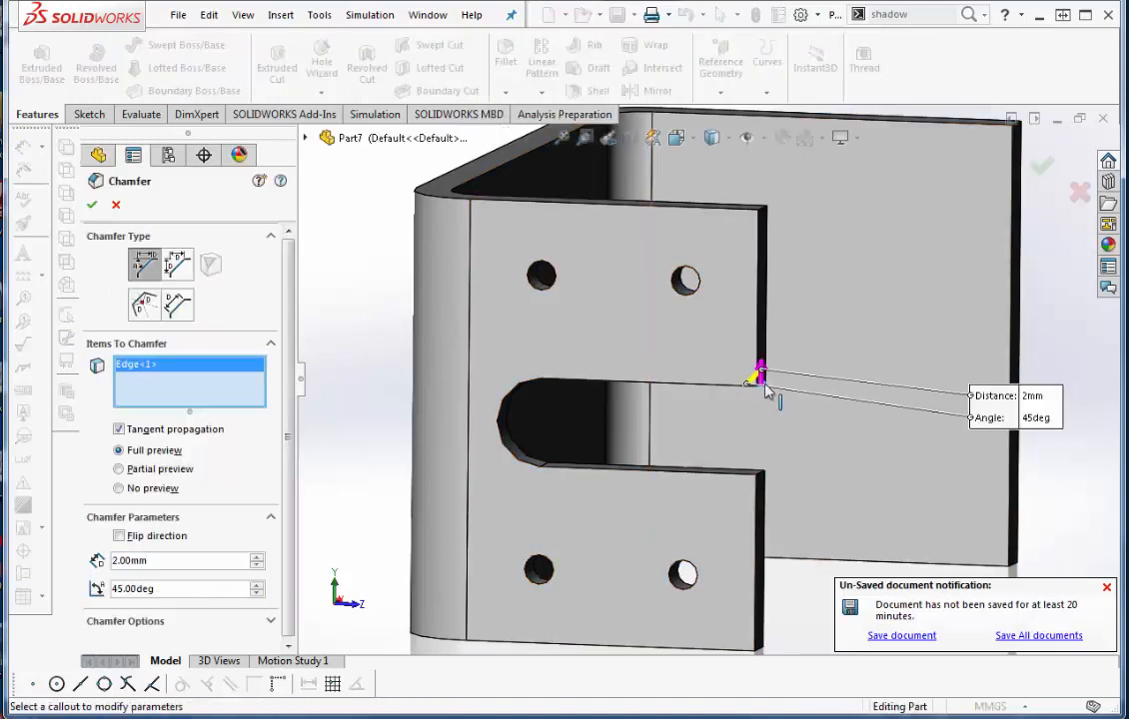
click(762, 479)
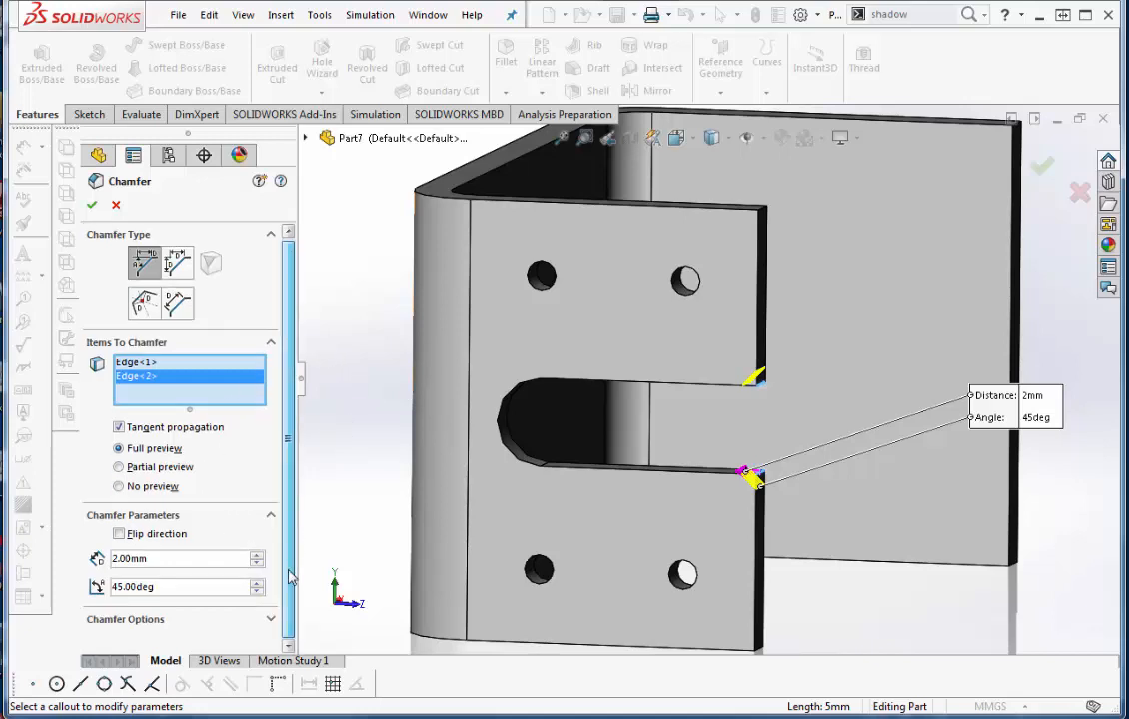
drag(149, 561, 68, 557)
text(5)
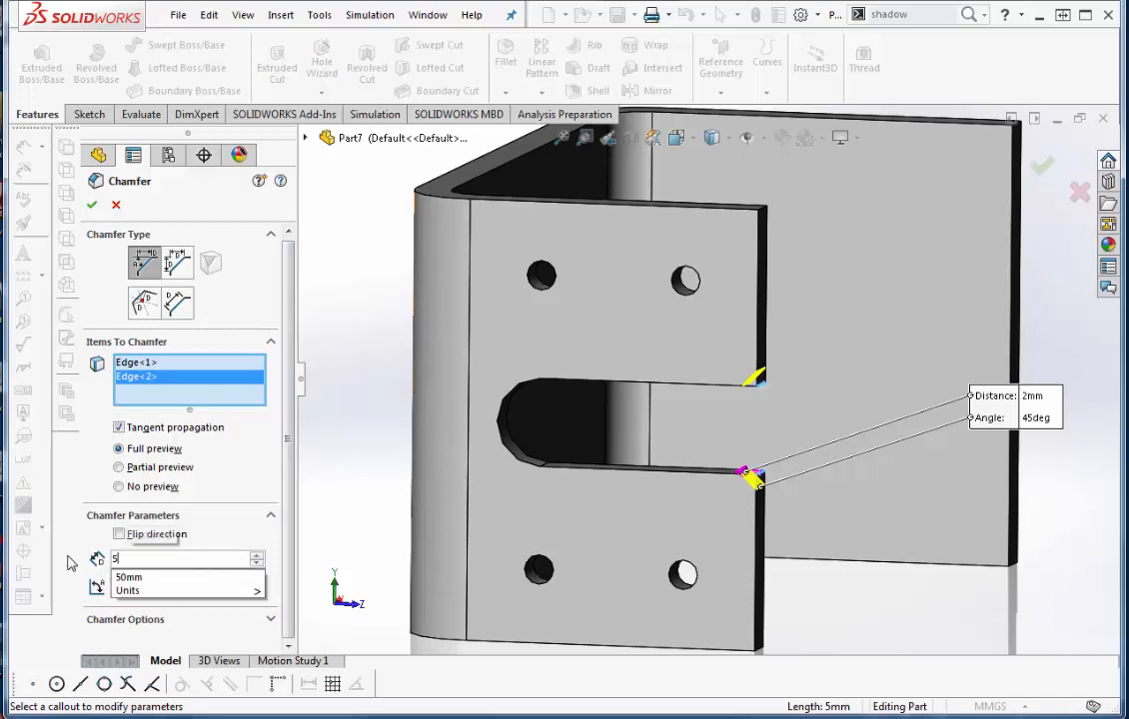
key(Return)
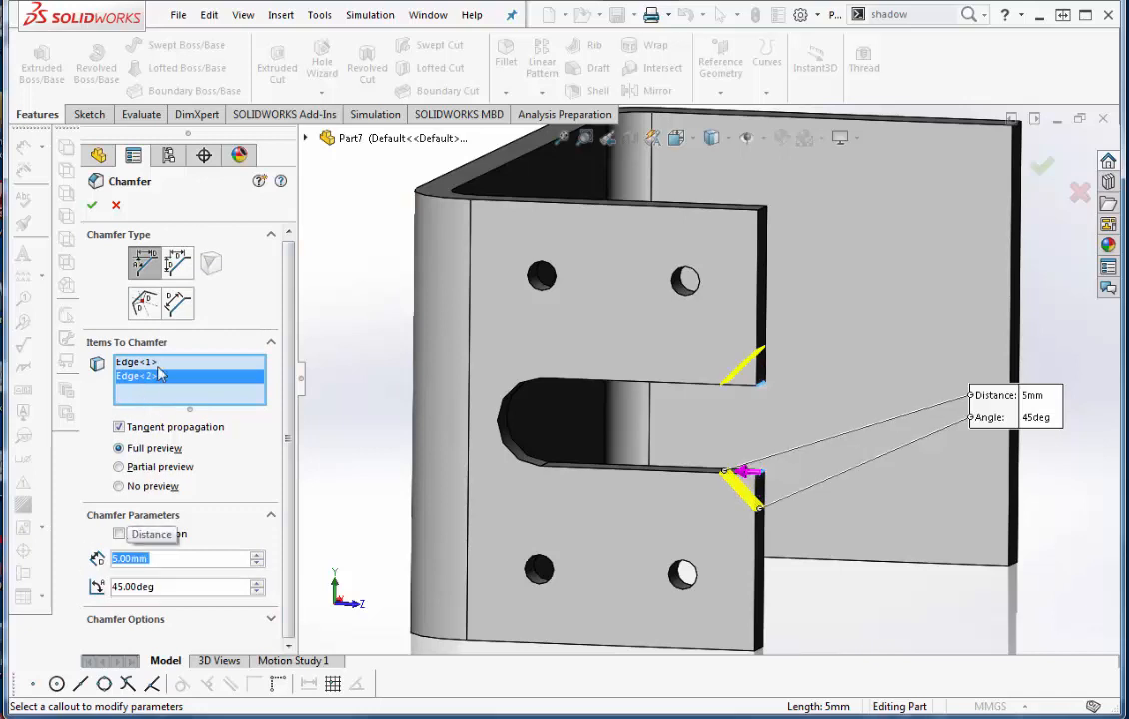
click(91, 203)
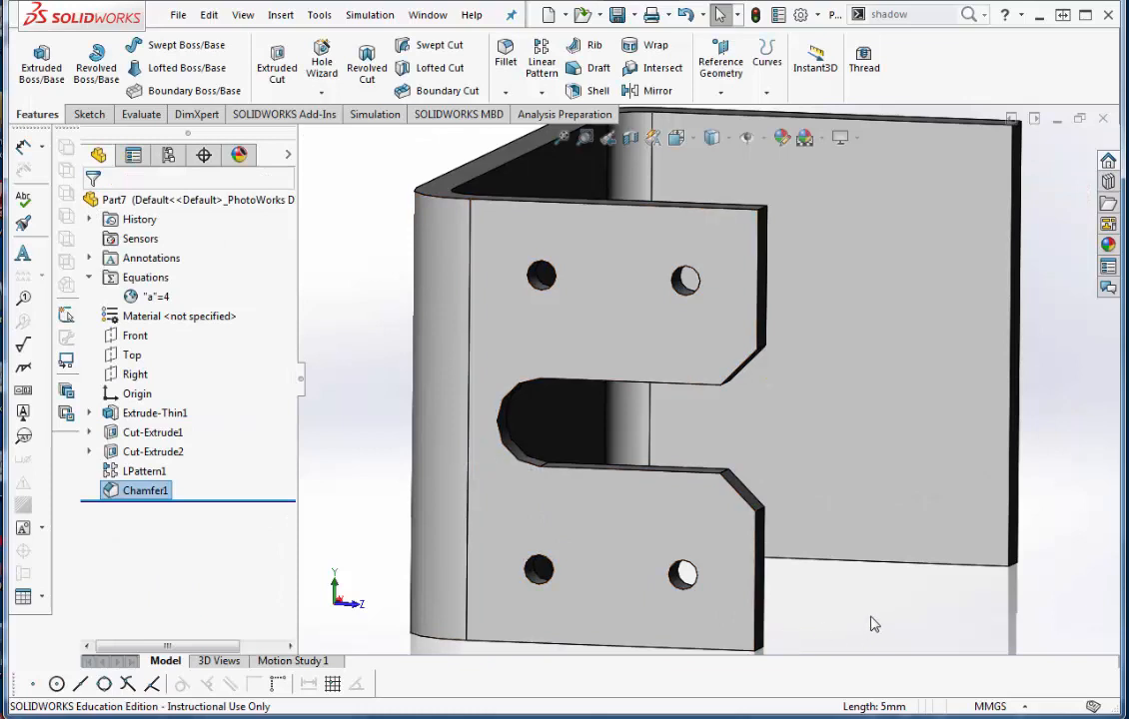
In the front view, sketch a circle of about 2.34 mm radius on the middle web face near its upper-left corner.
right_drag(874, 617, 891, 617)
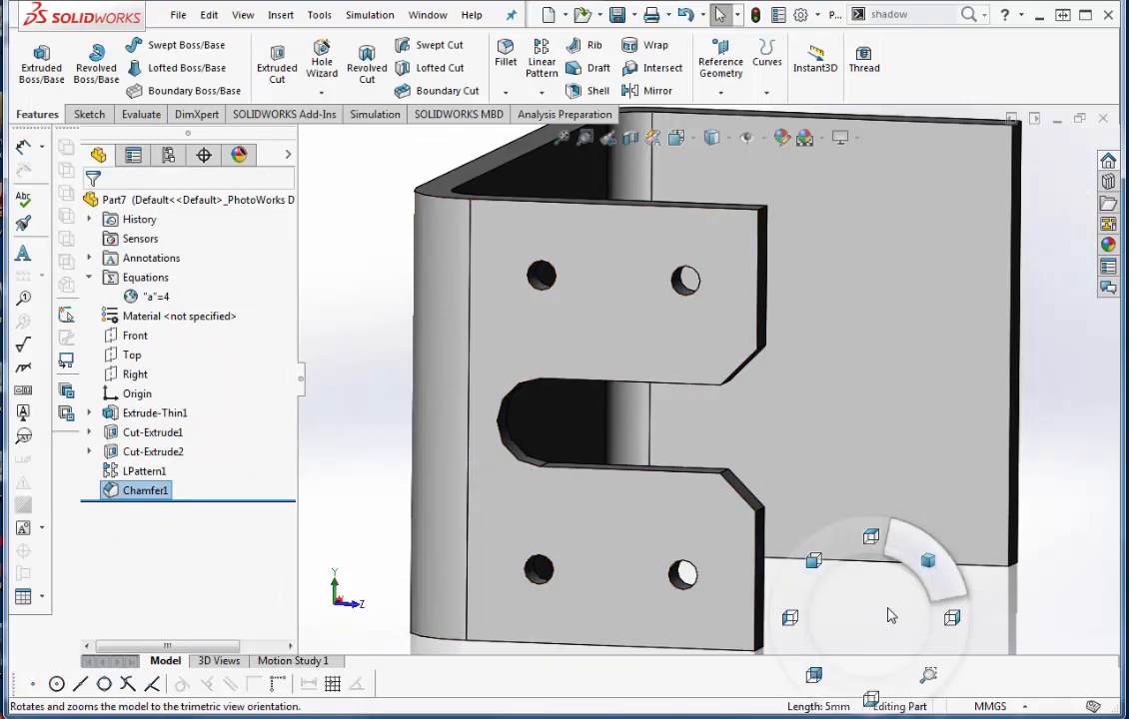
right_drag(891, 616, 837, 572)
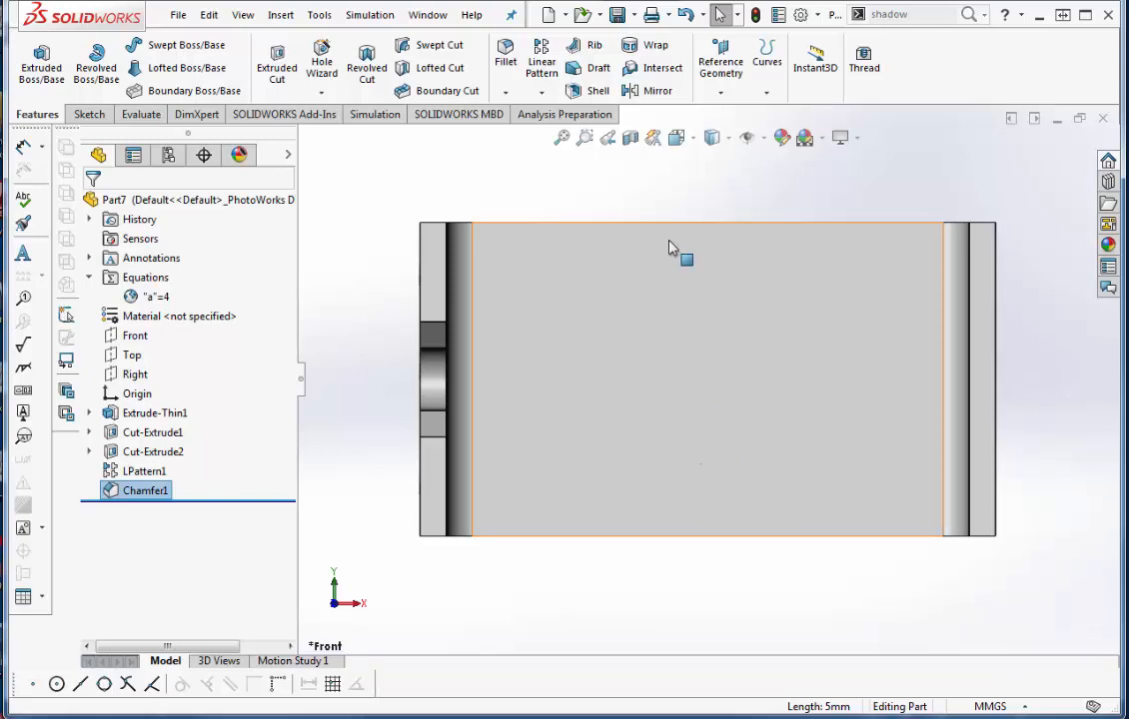
click(89, 114)
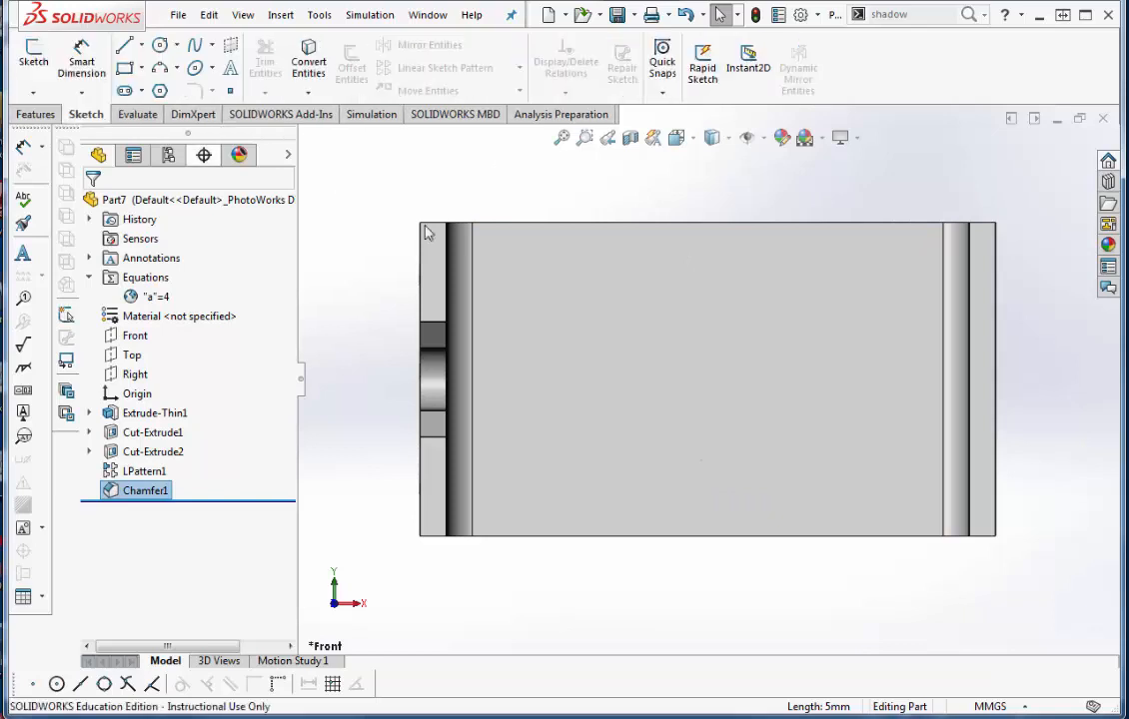
click(574, 331)
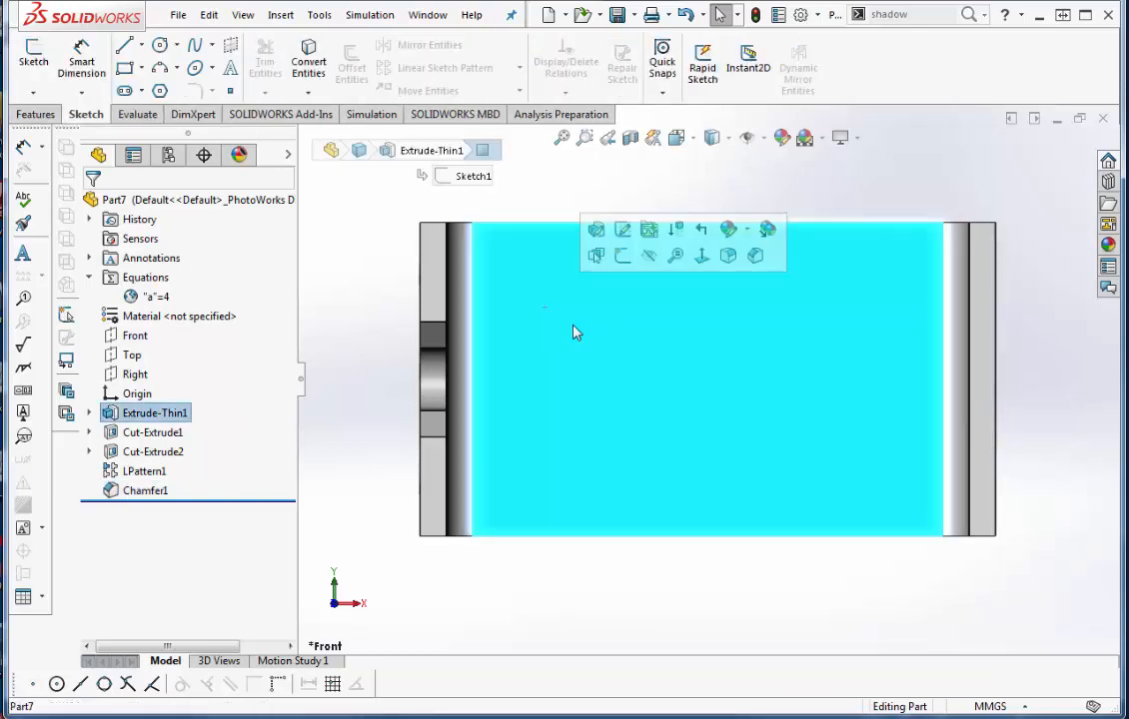
click(160, 45)
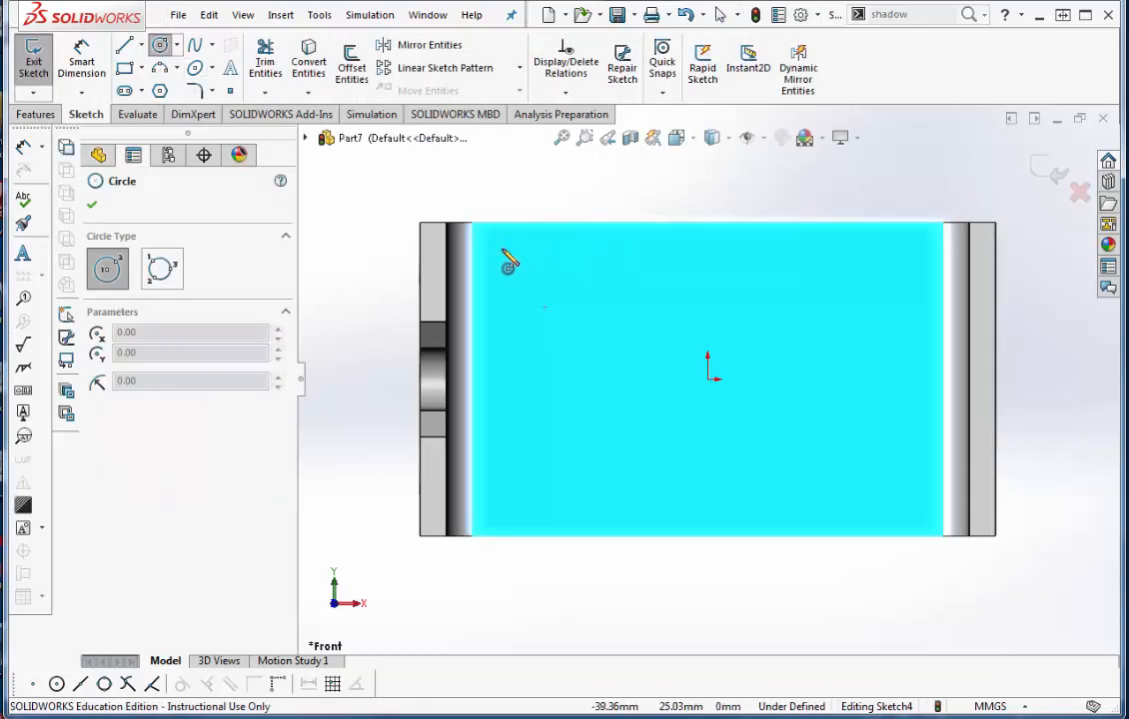
click(510, 256)
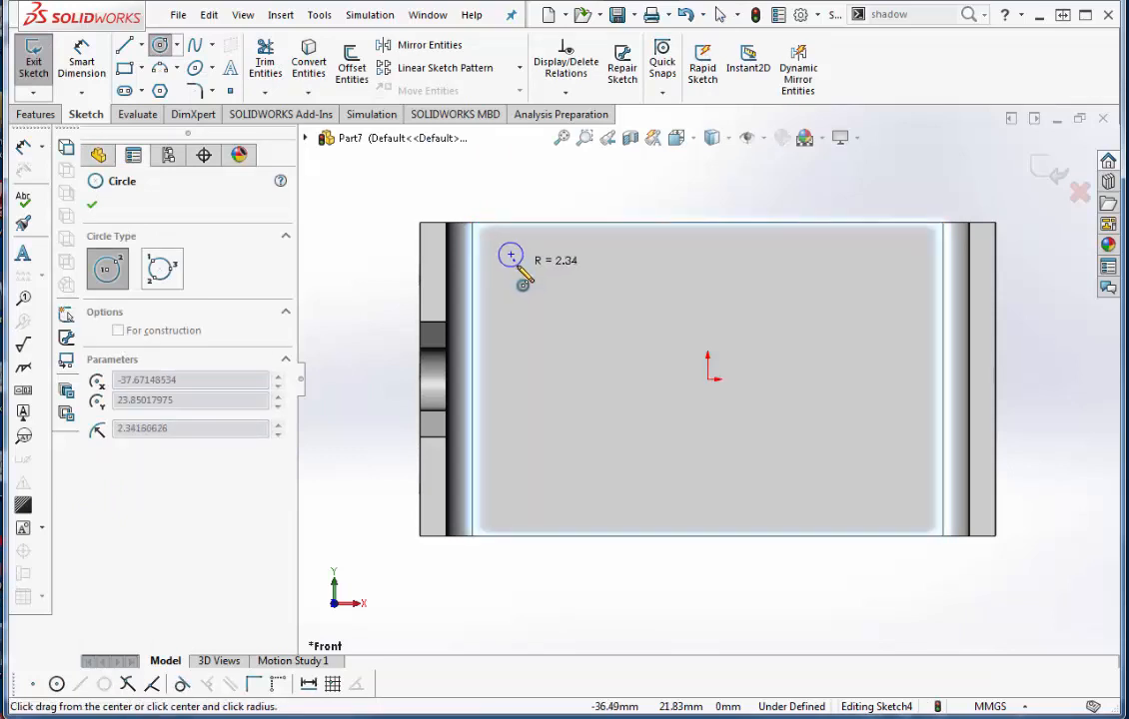
click(518, 267)
Dimension the circle's centre 15 mm from the plate's outer left edge and 7.5 mm from its upper edge.
click(80, 66)
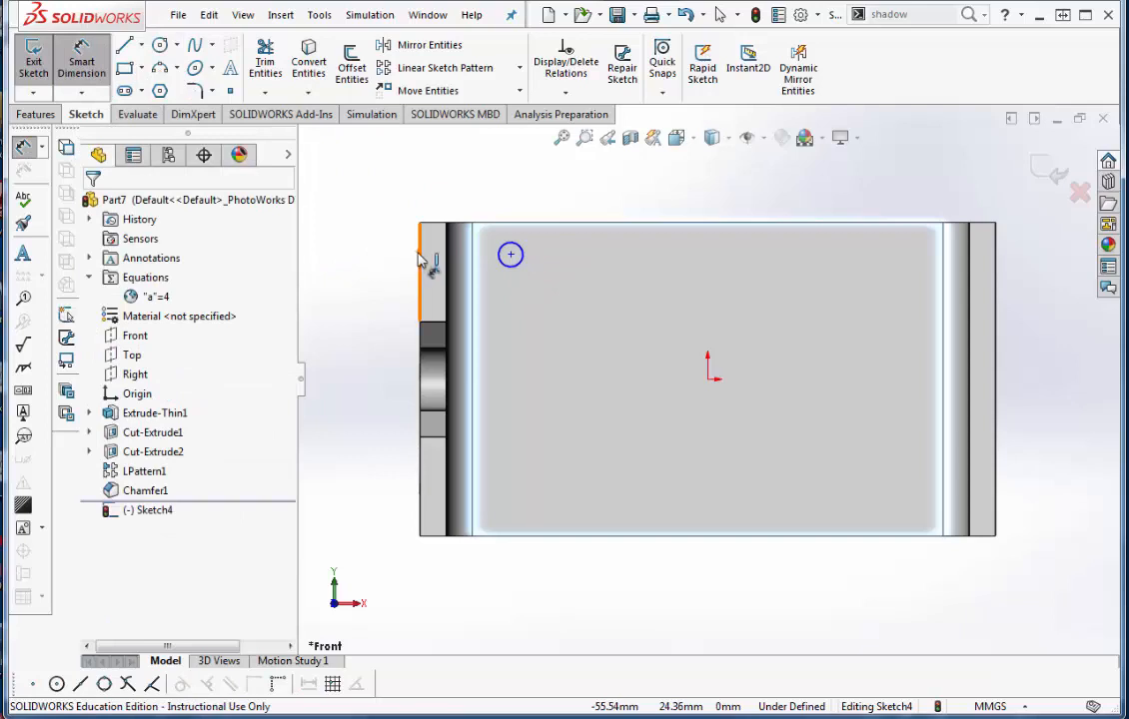
click(420, 259)
click(510, 255)
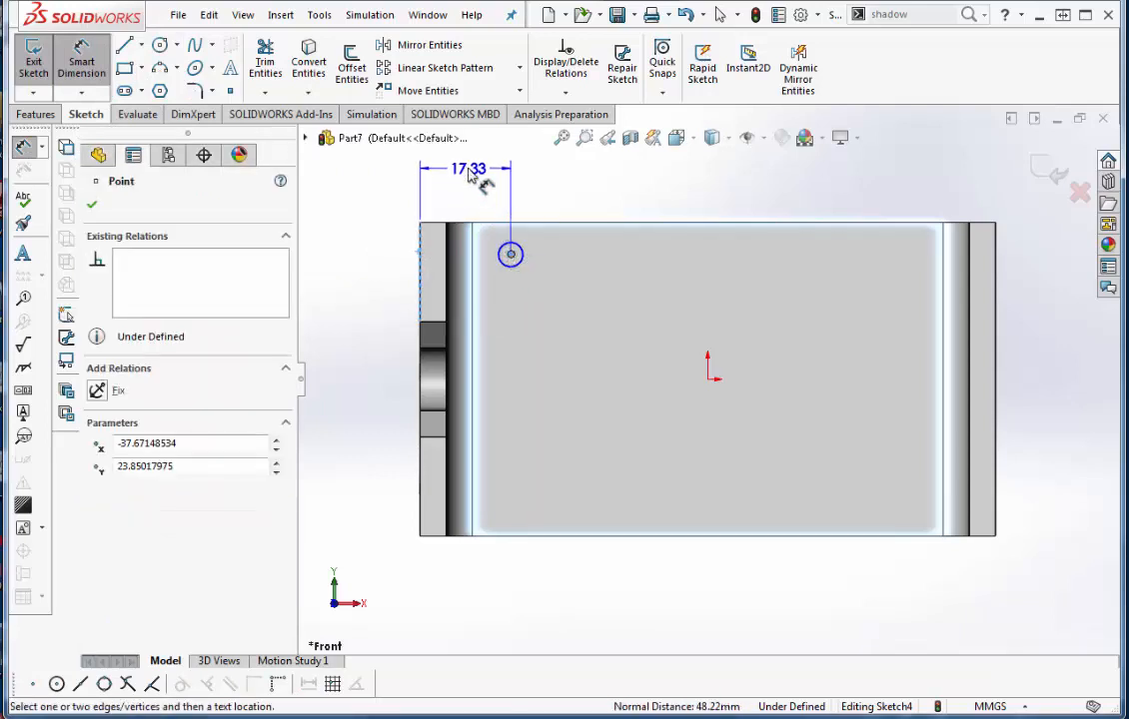
click(470, 175)
text(15)
key(Return)
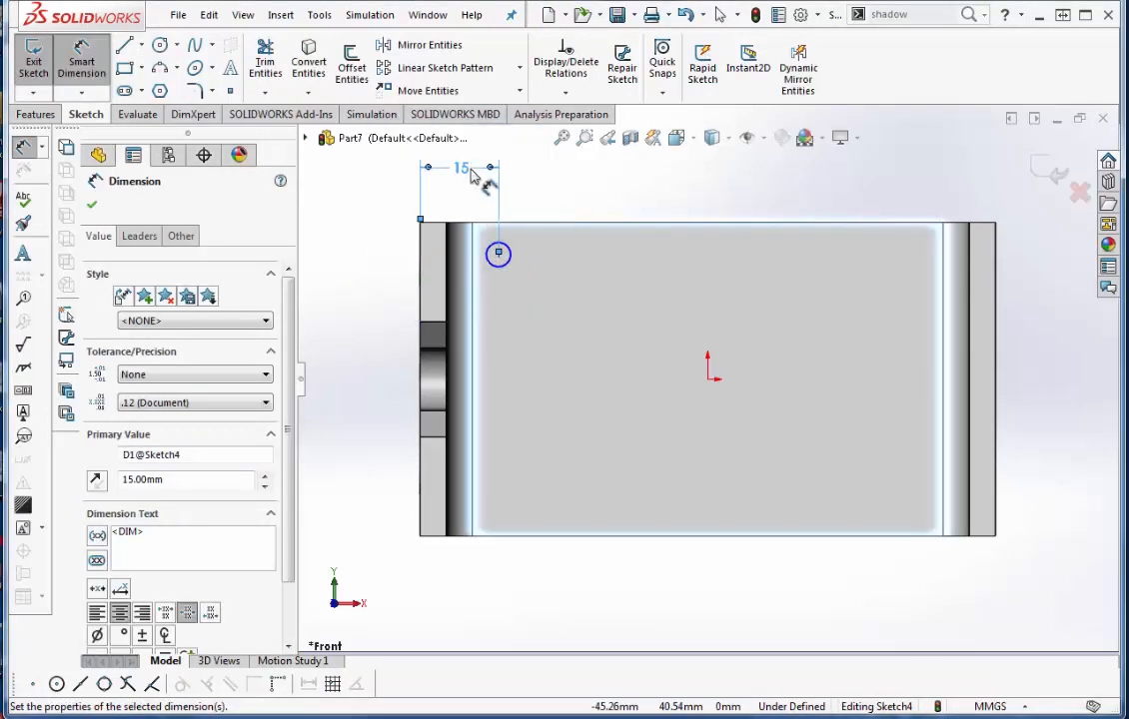
click(517, 224)
click(498, 254)
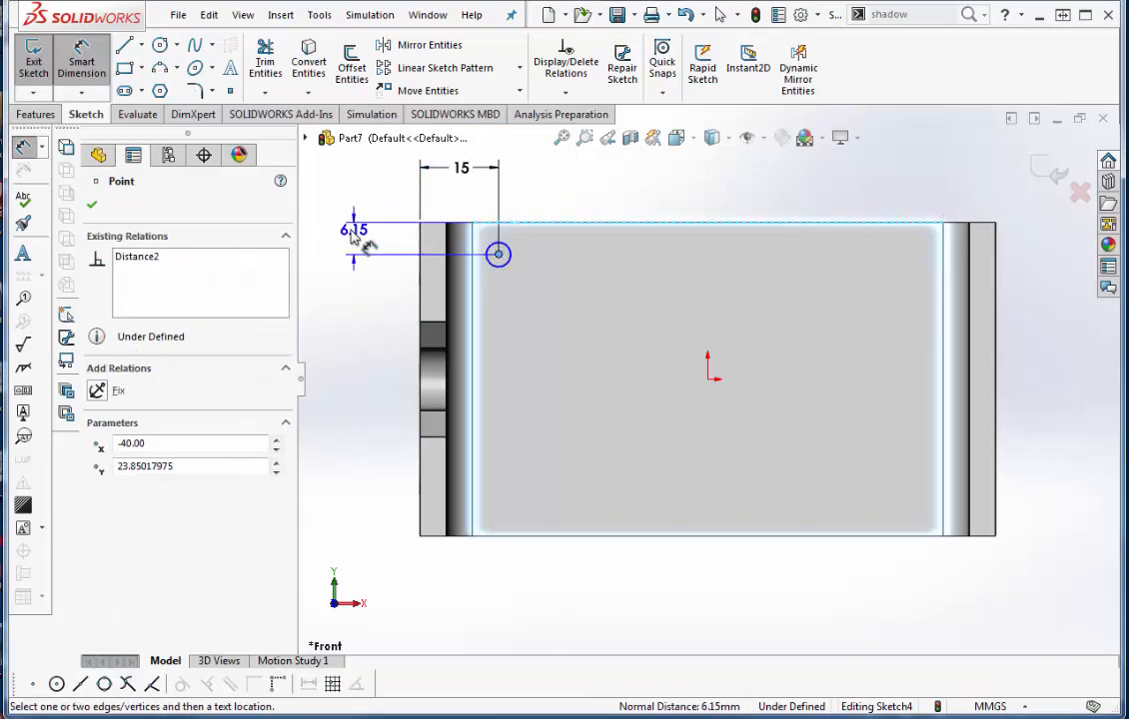
click(351, 238)
text(7.)
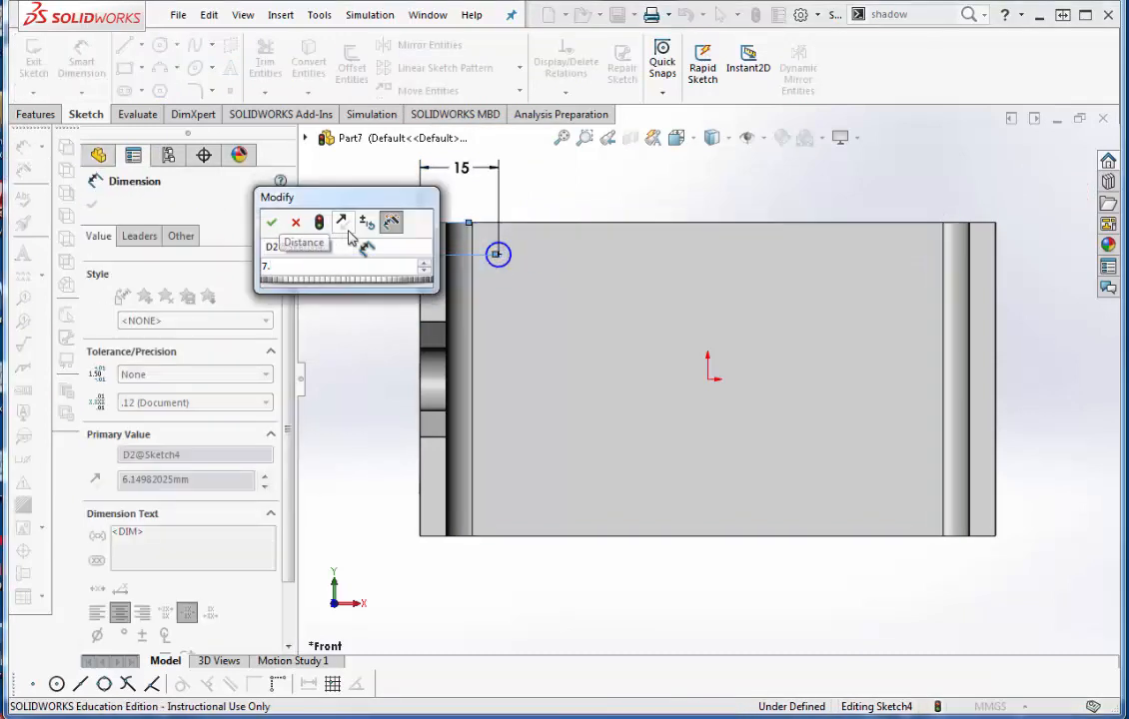
text(5)
key(Return)
Dimension the web circle's diameter and link it to the global variable "a".
click(481, 252)
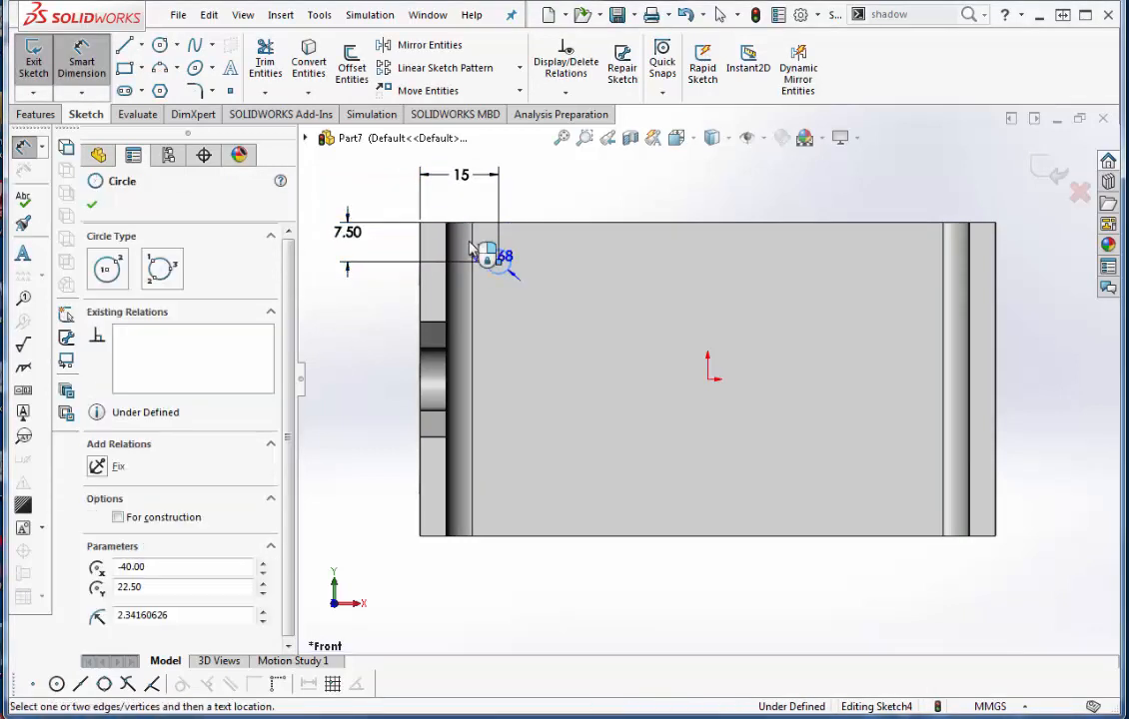
click(351, 178)
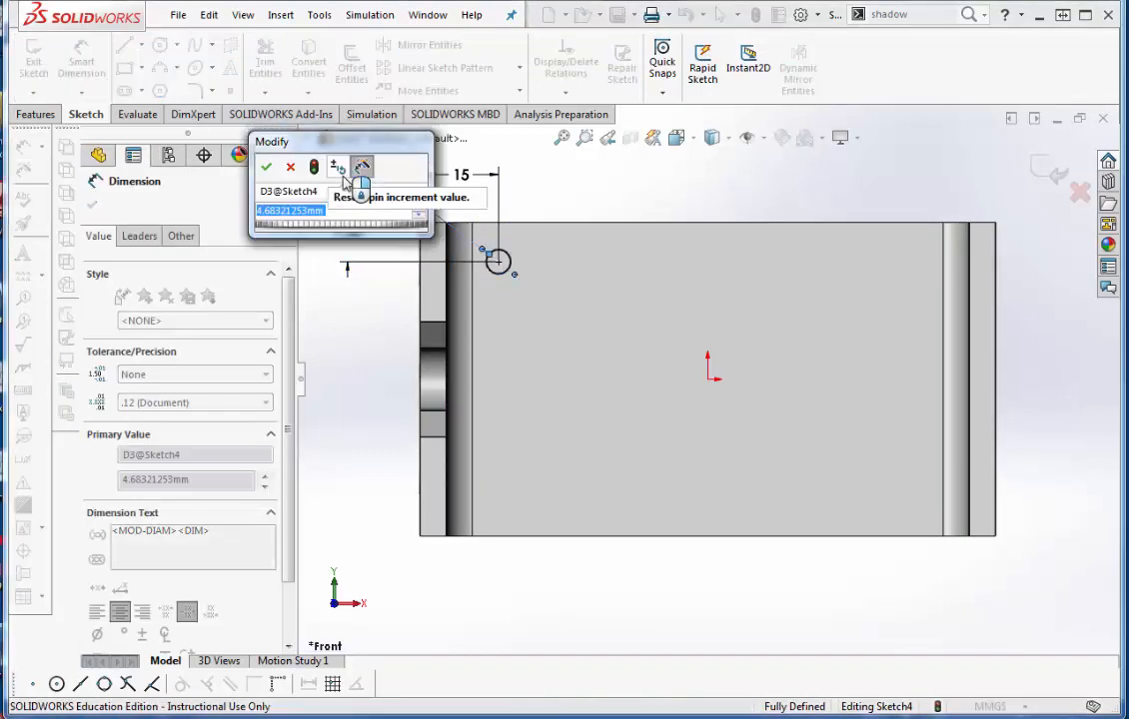
text(=)
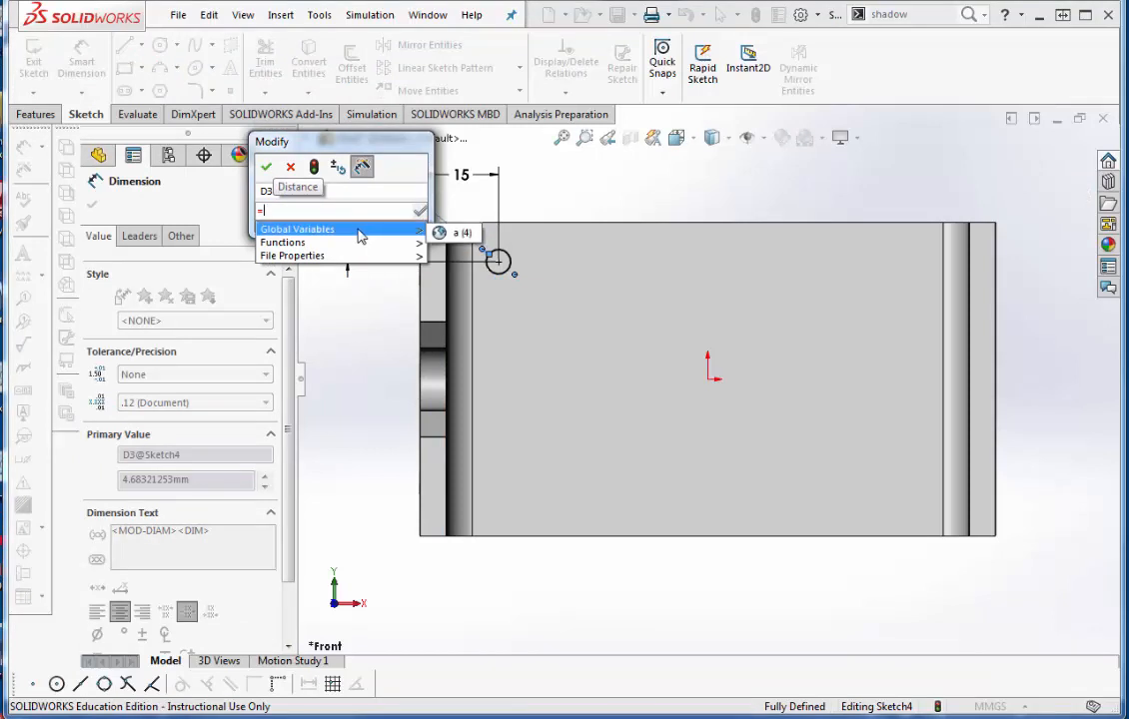
mouse_move(409, 243)
click(454, 232)
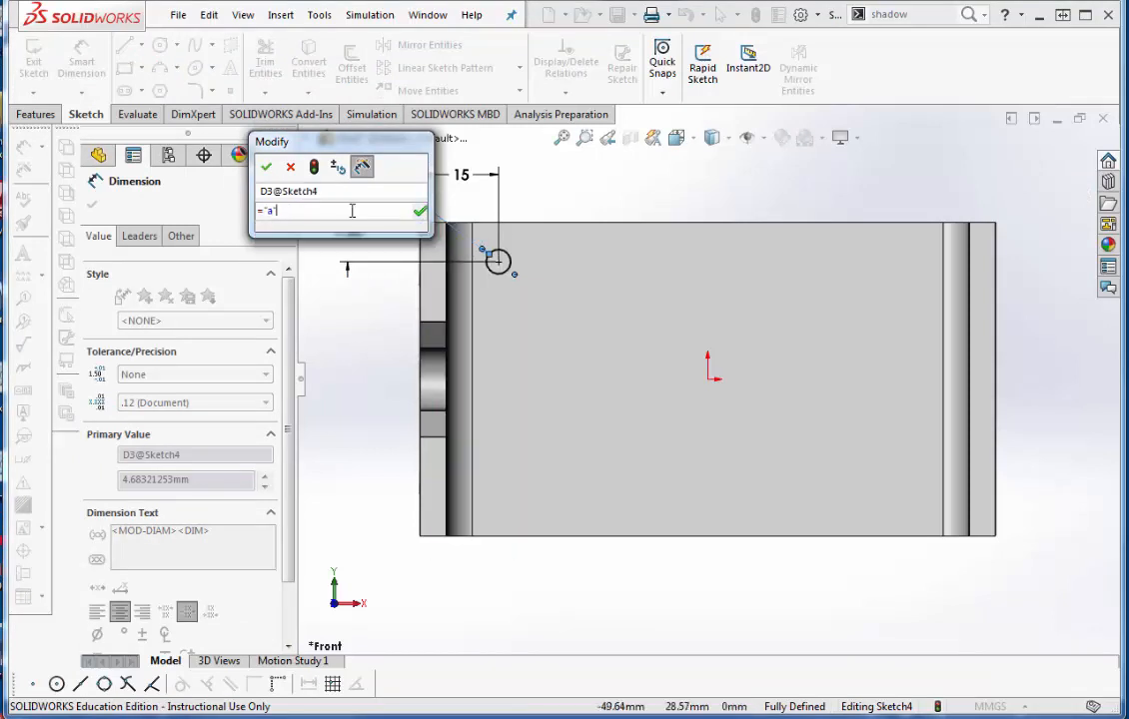
click(266, 168)
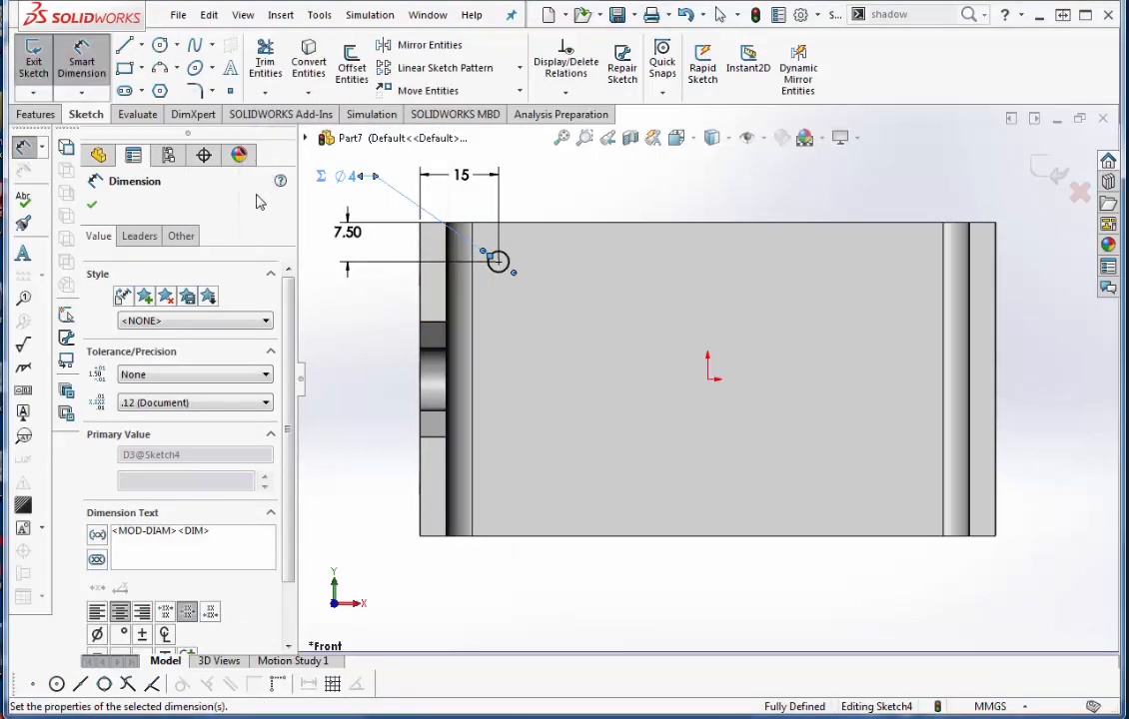
Check the hole grid spacing in the Connector drawing in Word and cut the web circle through the plate with an Up To Next Extruded Cut.
click(325, 718)
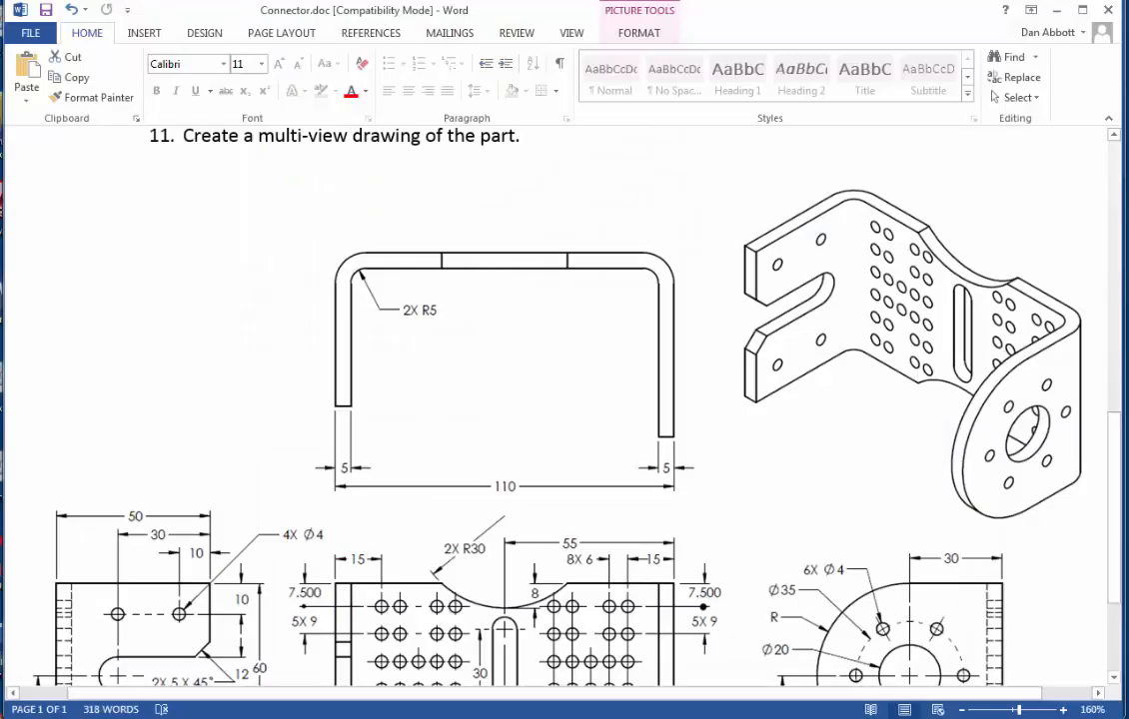
scroll(314, 507, down, 3)
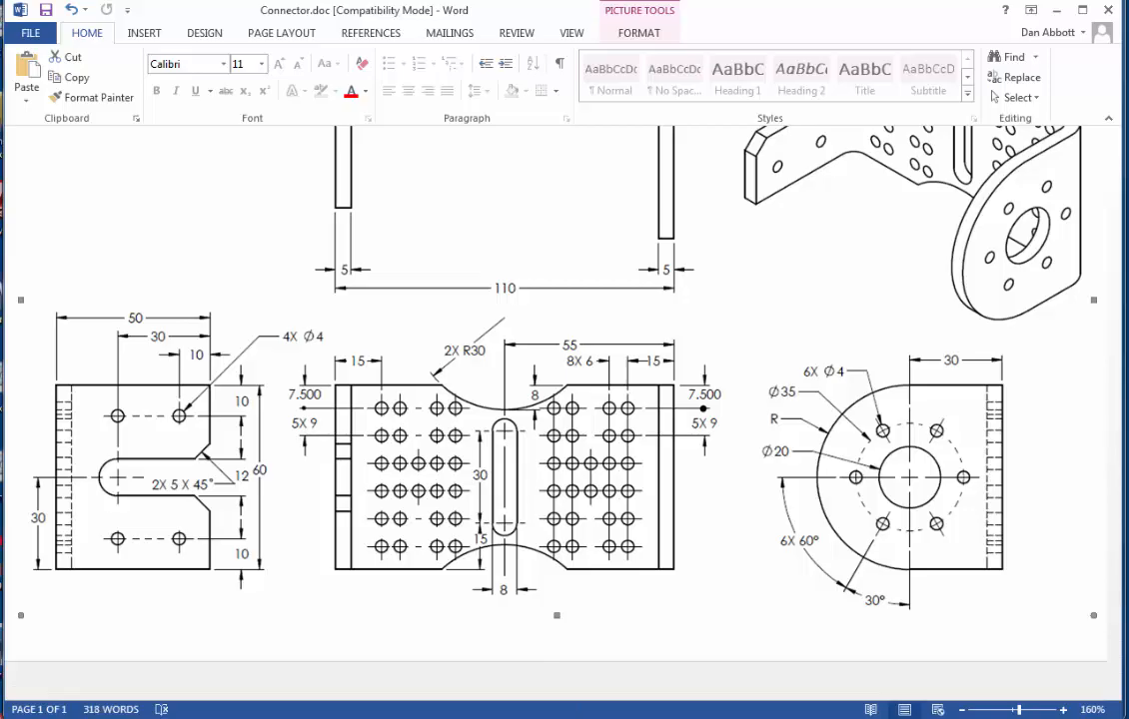
key(alt+Tab)
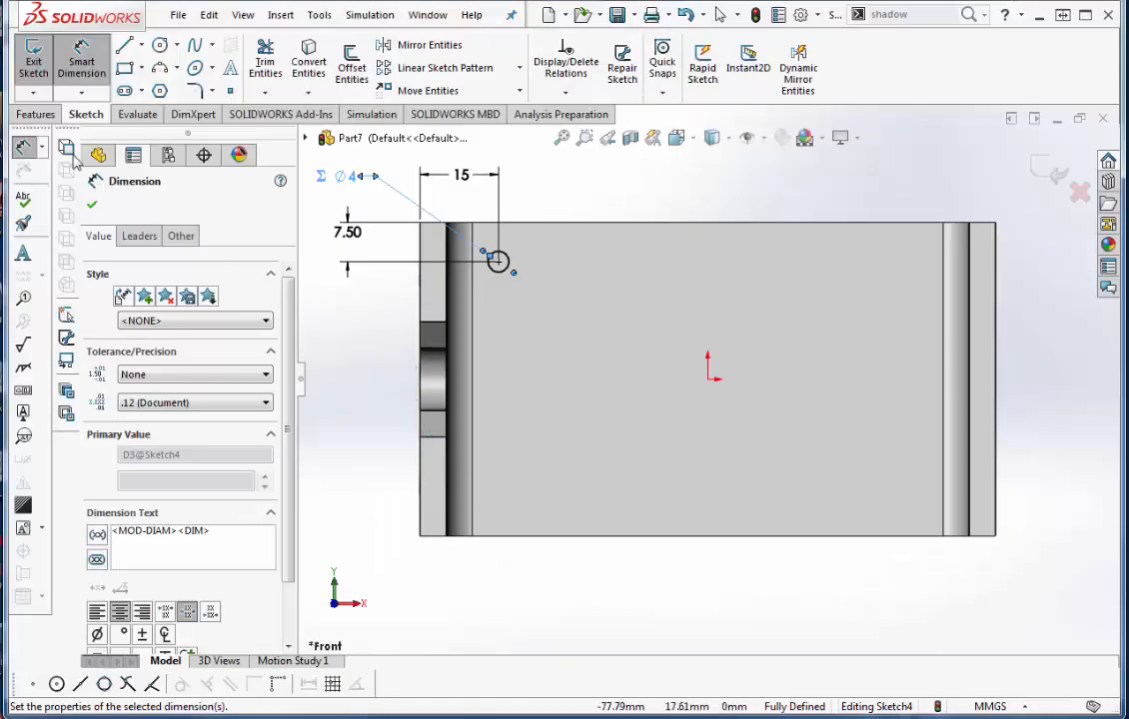
click(30, 115)
click(277, 65)
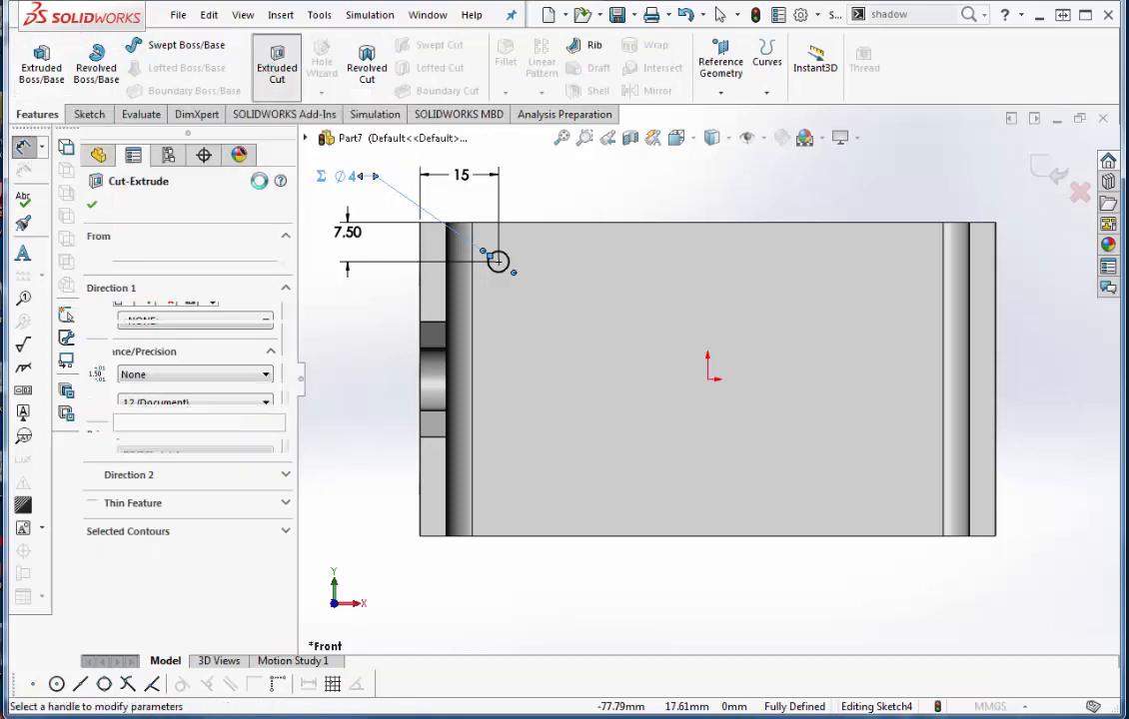
click(232, 311)
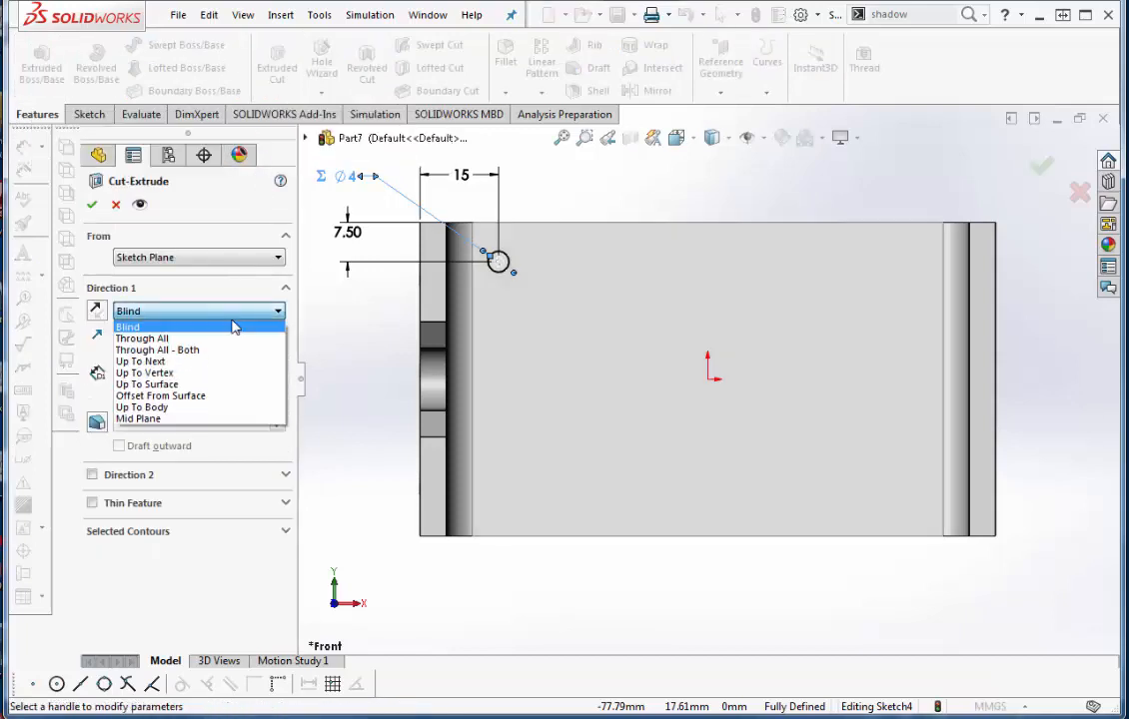
click(193, 361)
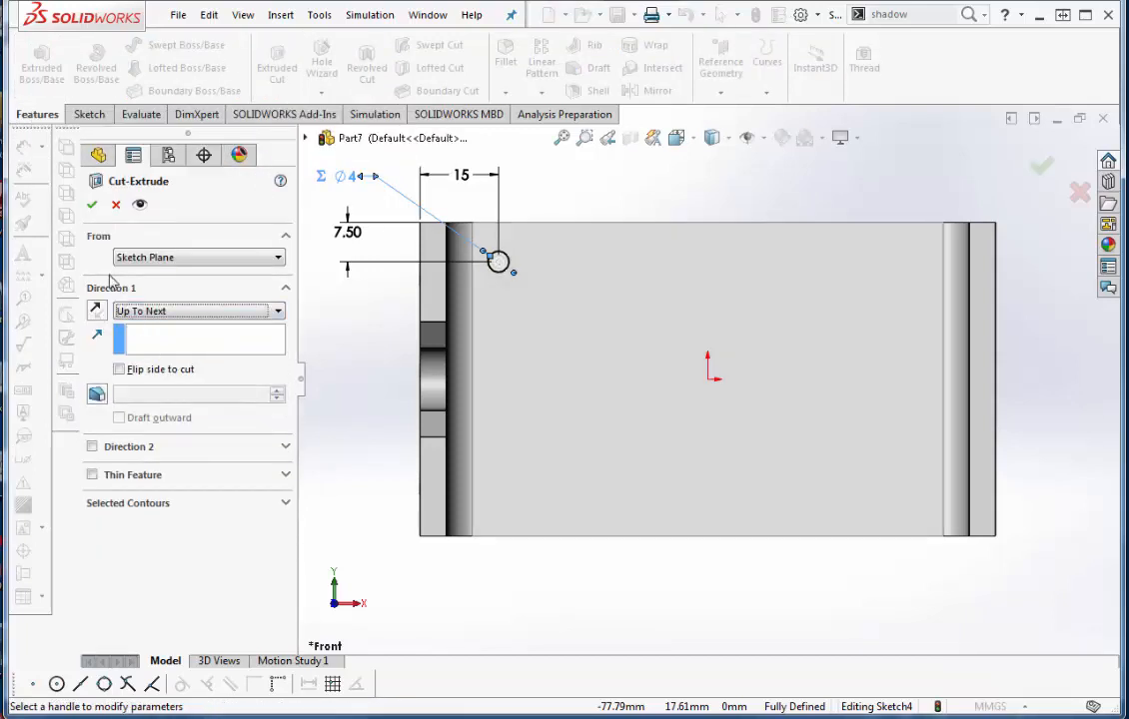
click(91, 204)
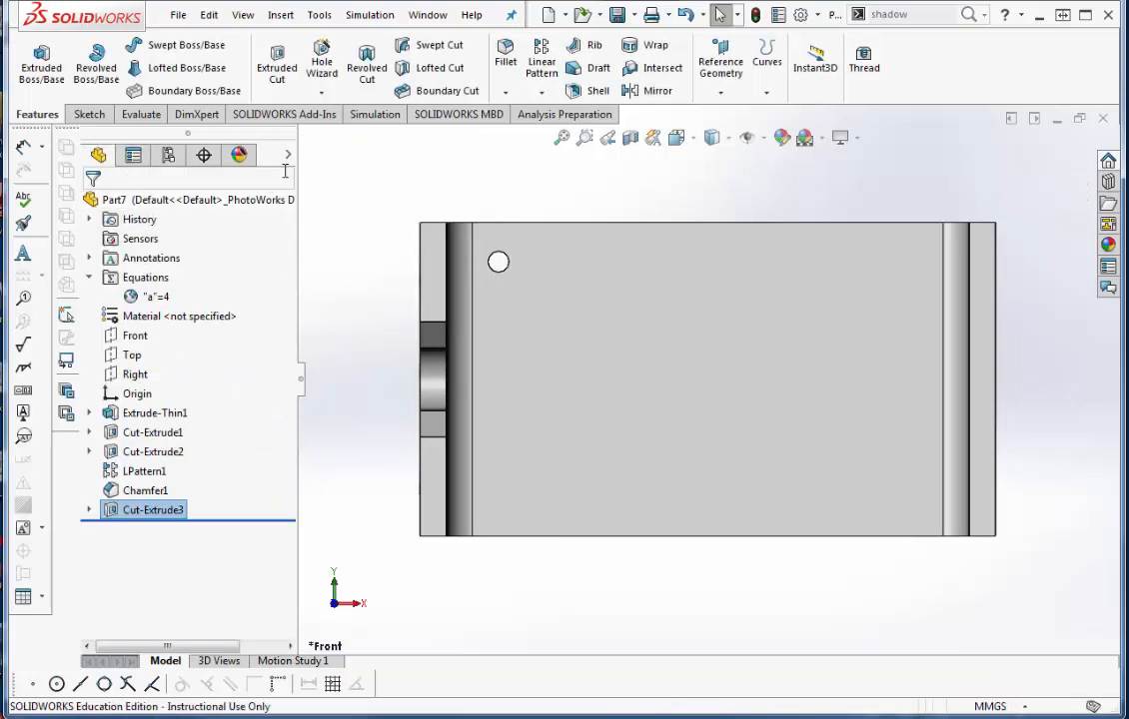
Start a Linear Pattern of the web hole with the web's upper edge as Direction 1 and 6 mm spacing.
click(541, 60)
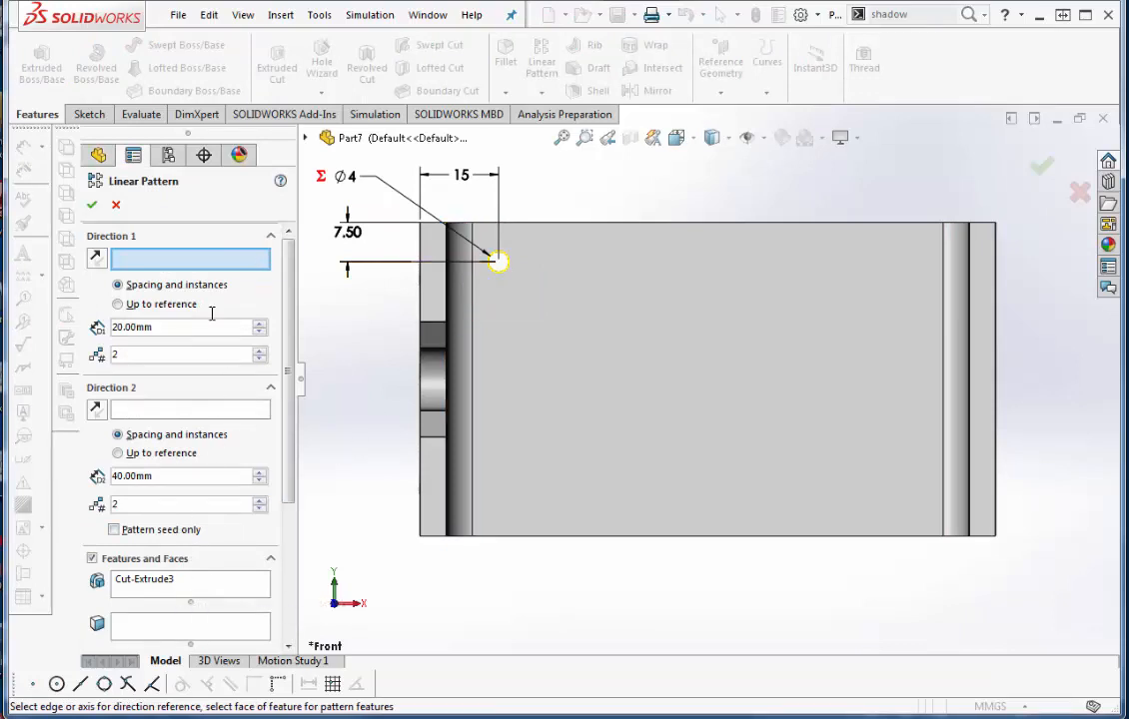
click(563, 225)
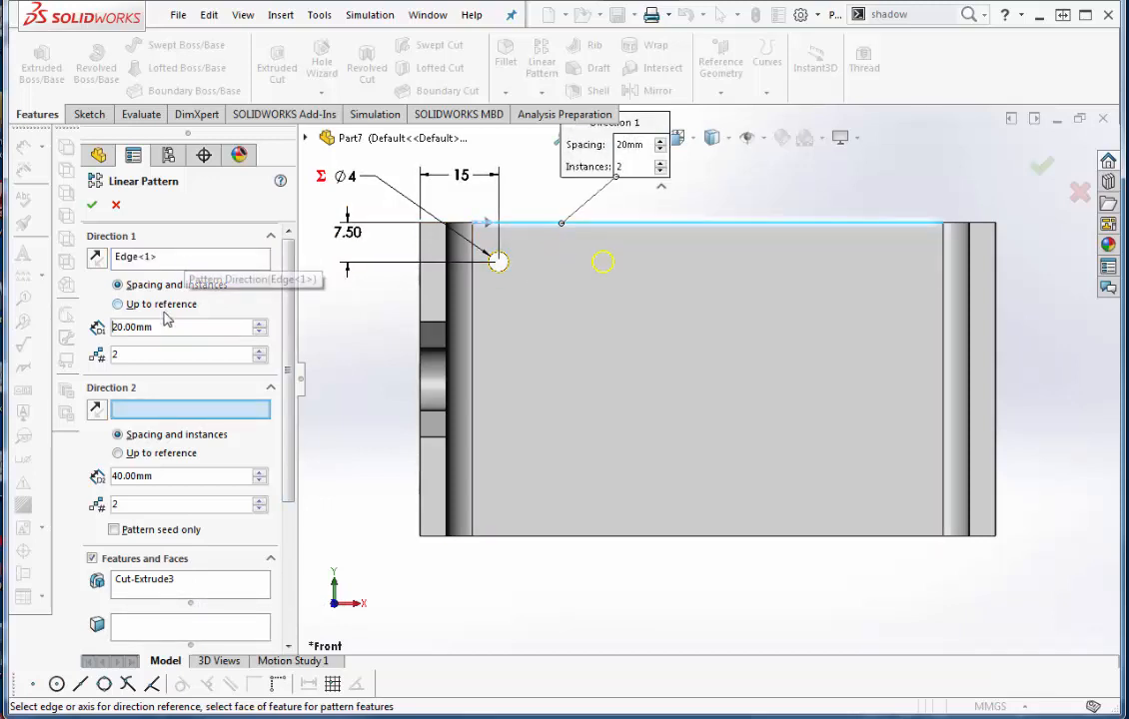
drag(157, 328, 61, 328)
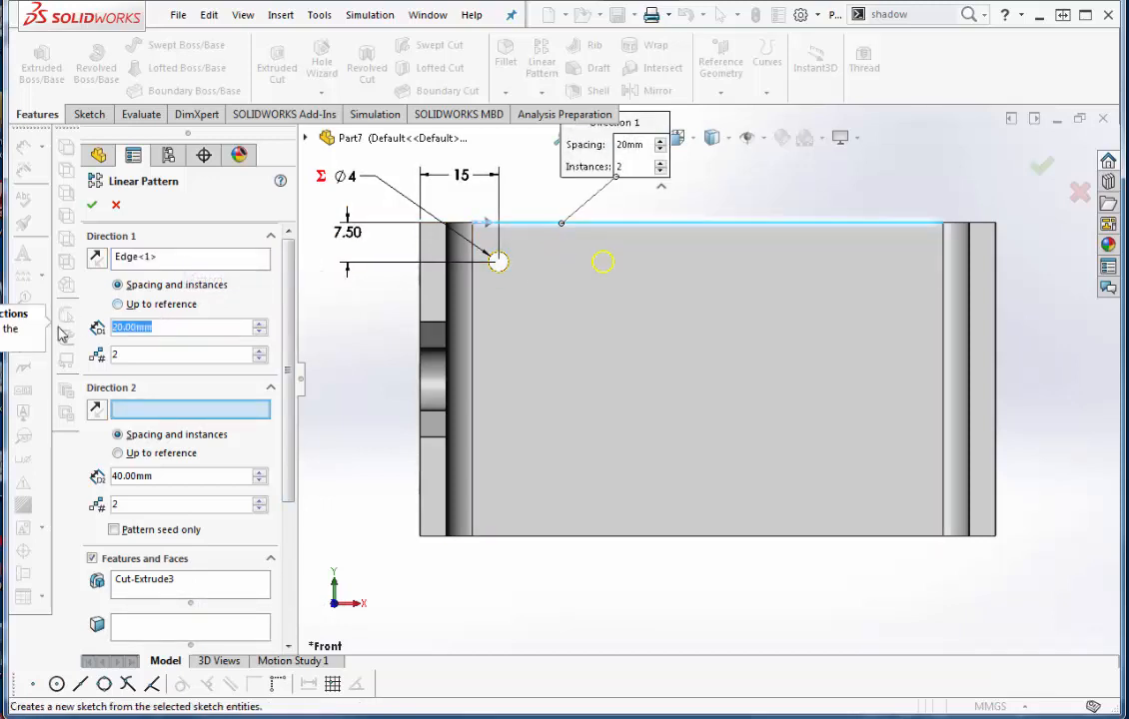
text(6)
key(Return)
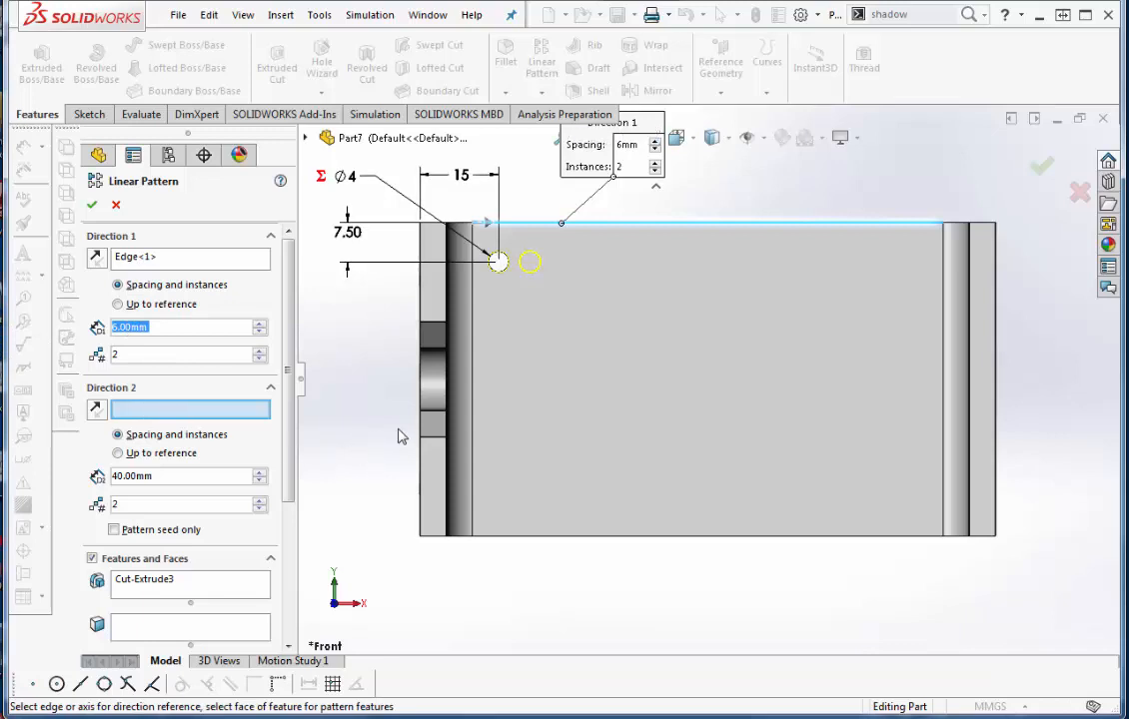
Use the plate's left vertical edge as the pattern's Direction 2, running downward, with 9 mm spacing.
click(423, 309)
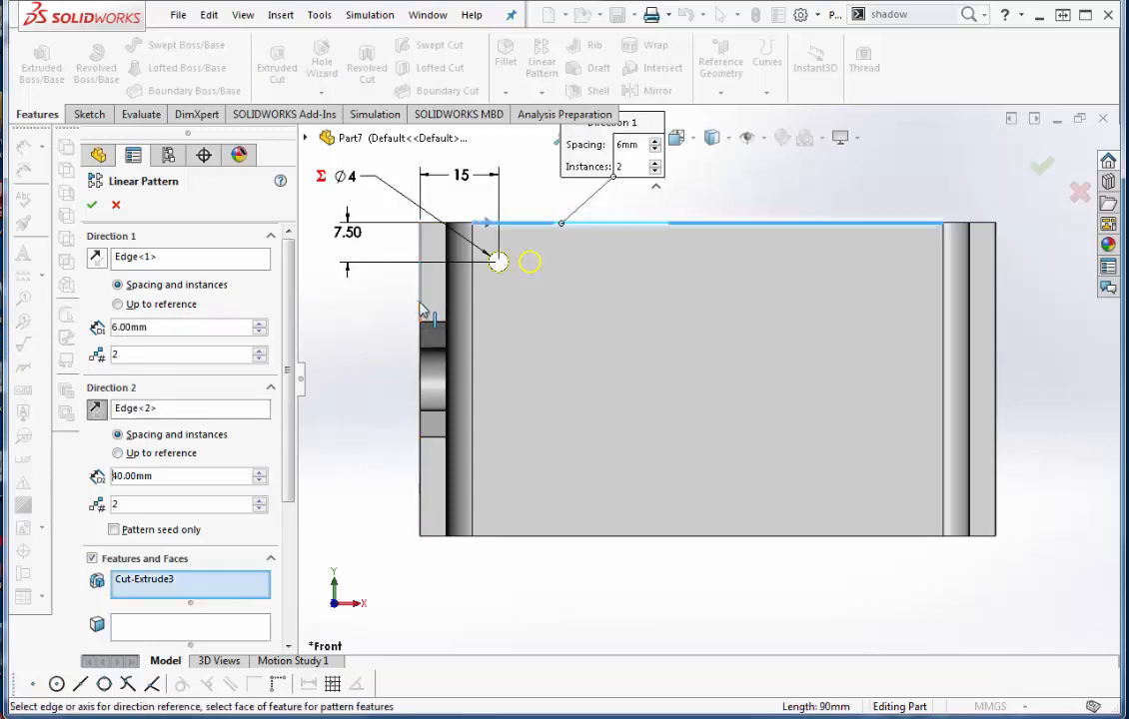
click(421, 210)
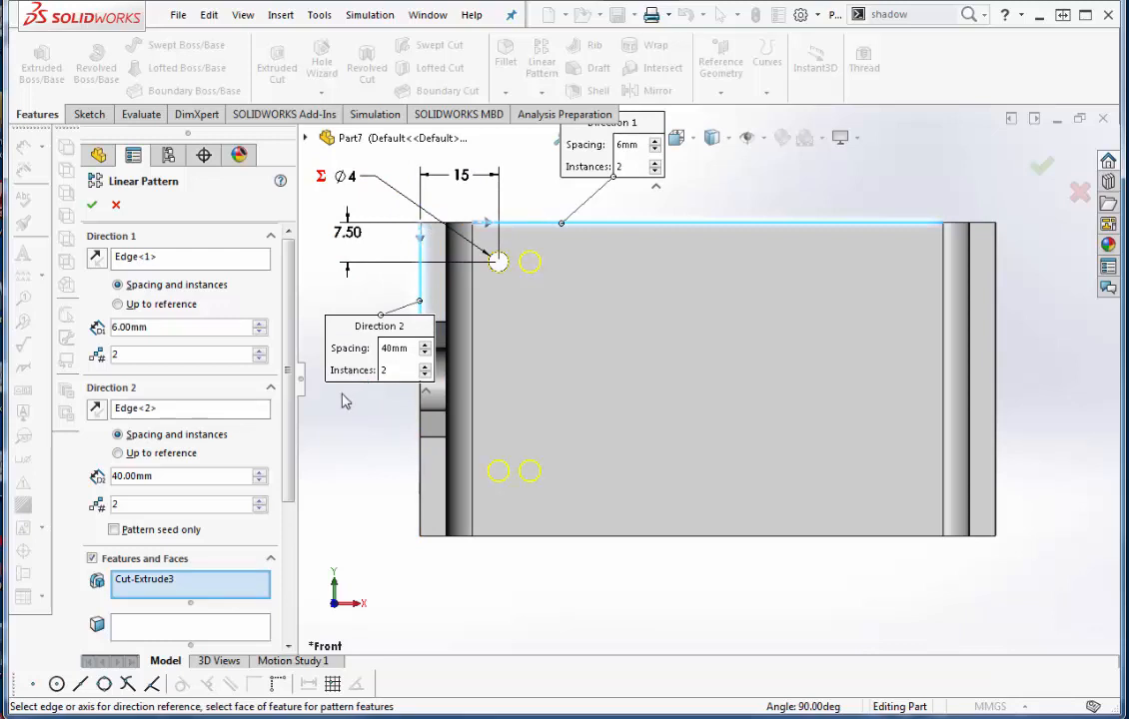
click(195, 476)
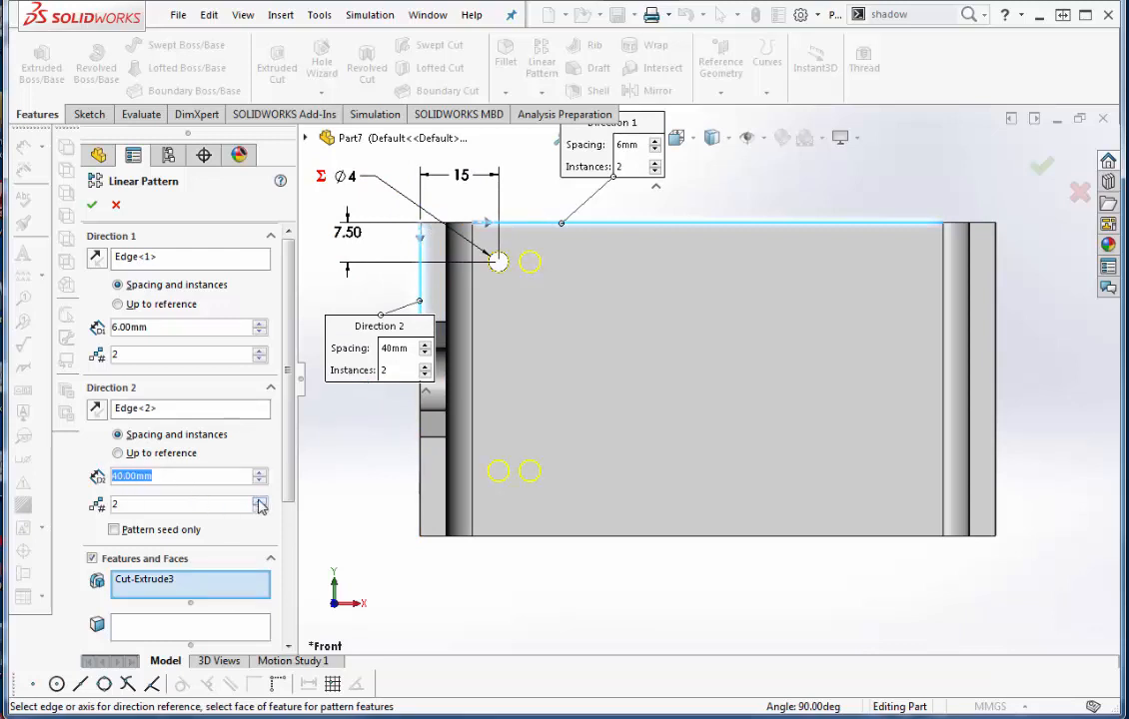
text(9)
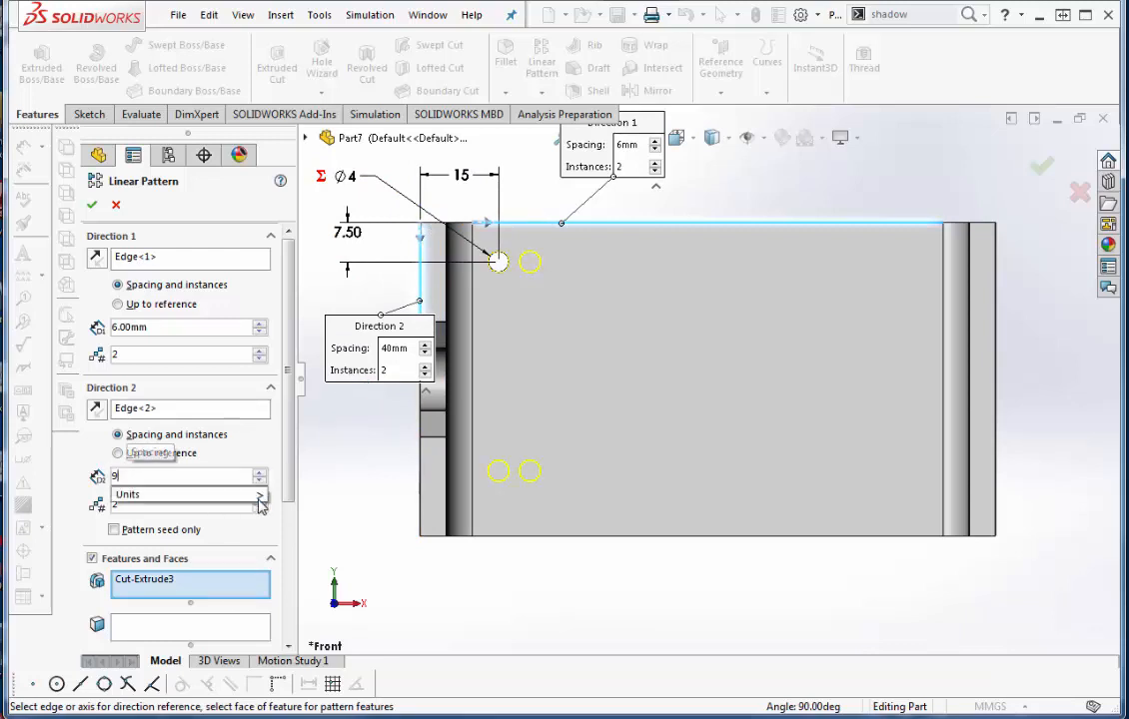
key(Return)
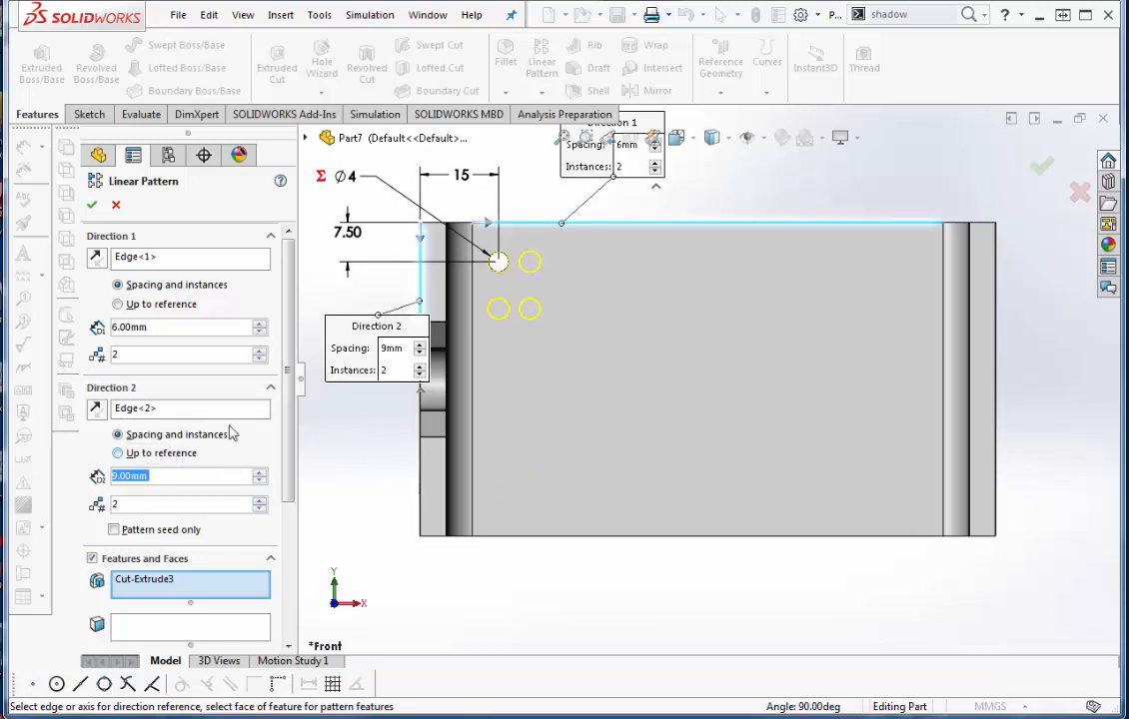
Set the hole pattern to 5 instances in Direction 1 and 6 instances in Direction 2.
click(134, 355)
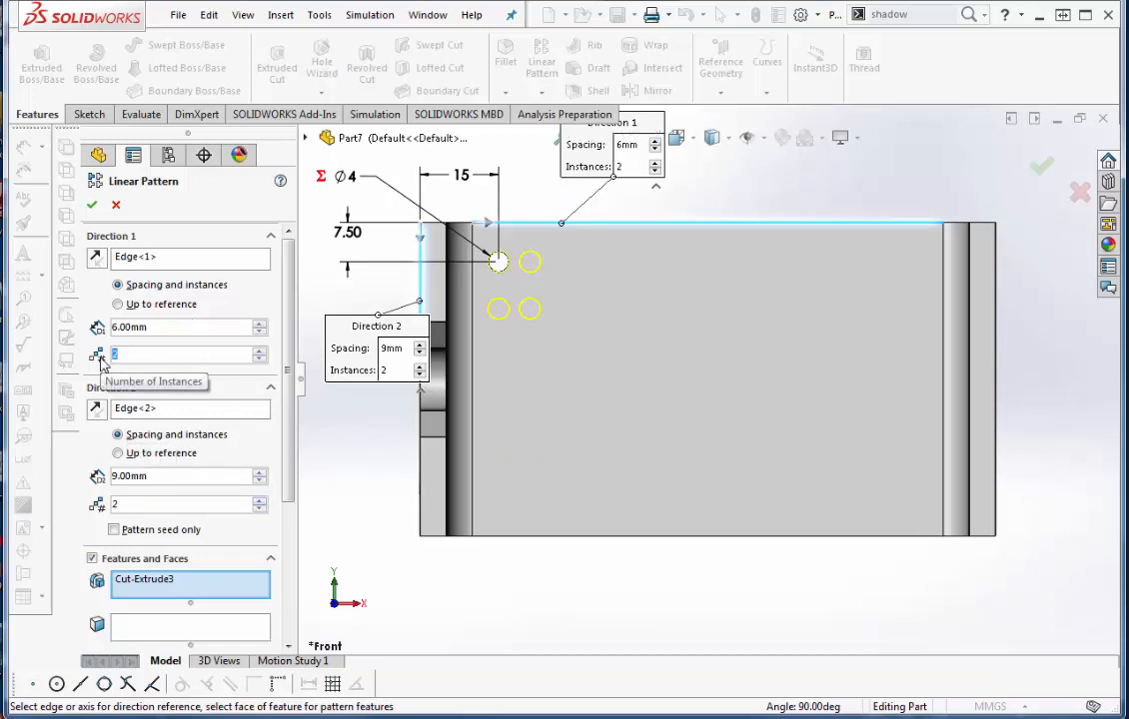
text(5)
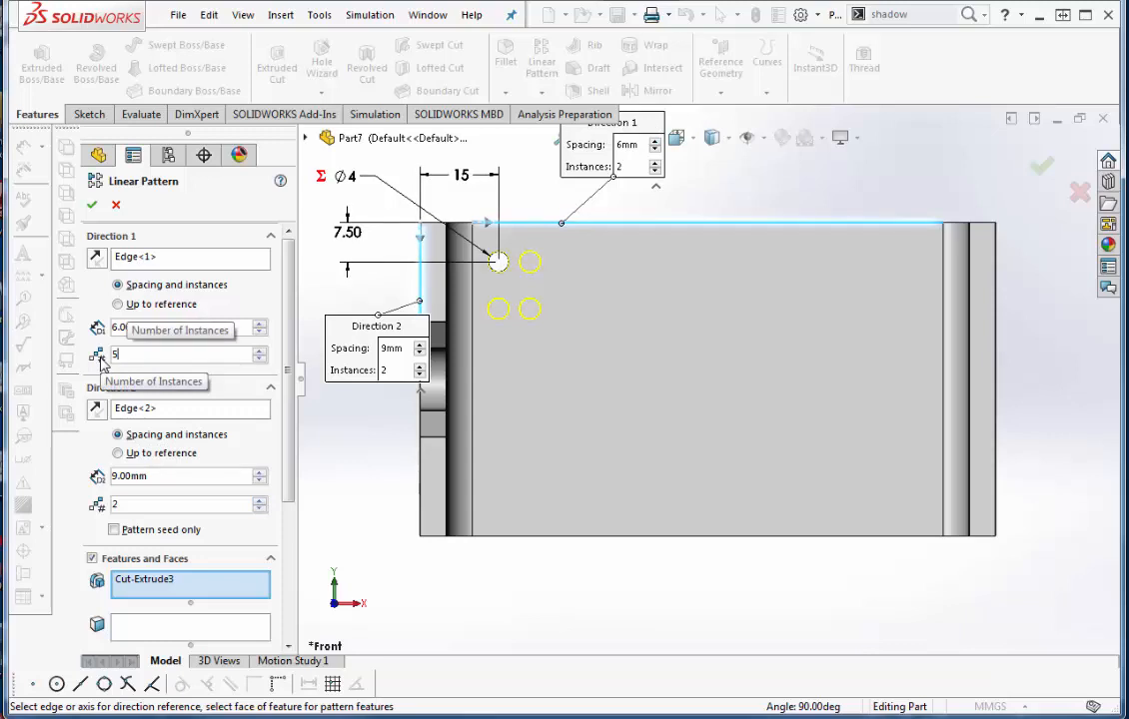
key(Return)
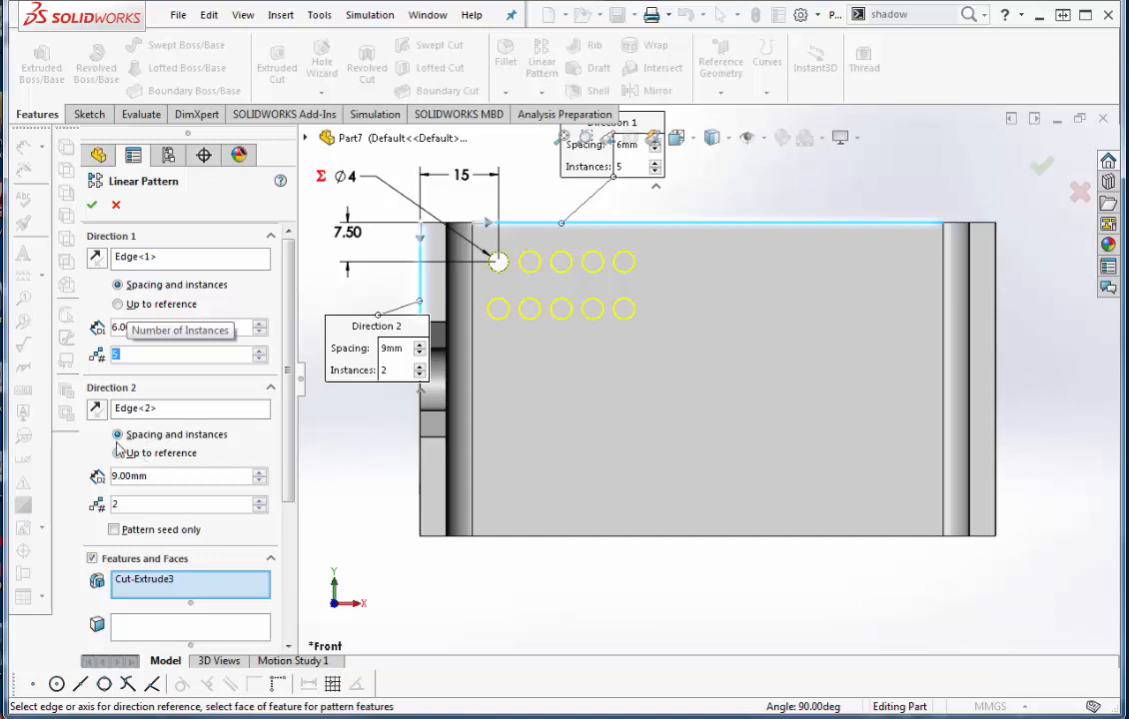
drag(130, 505, 75, 509)
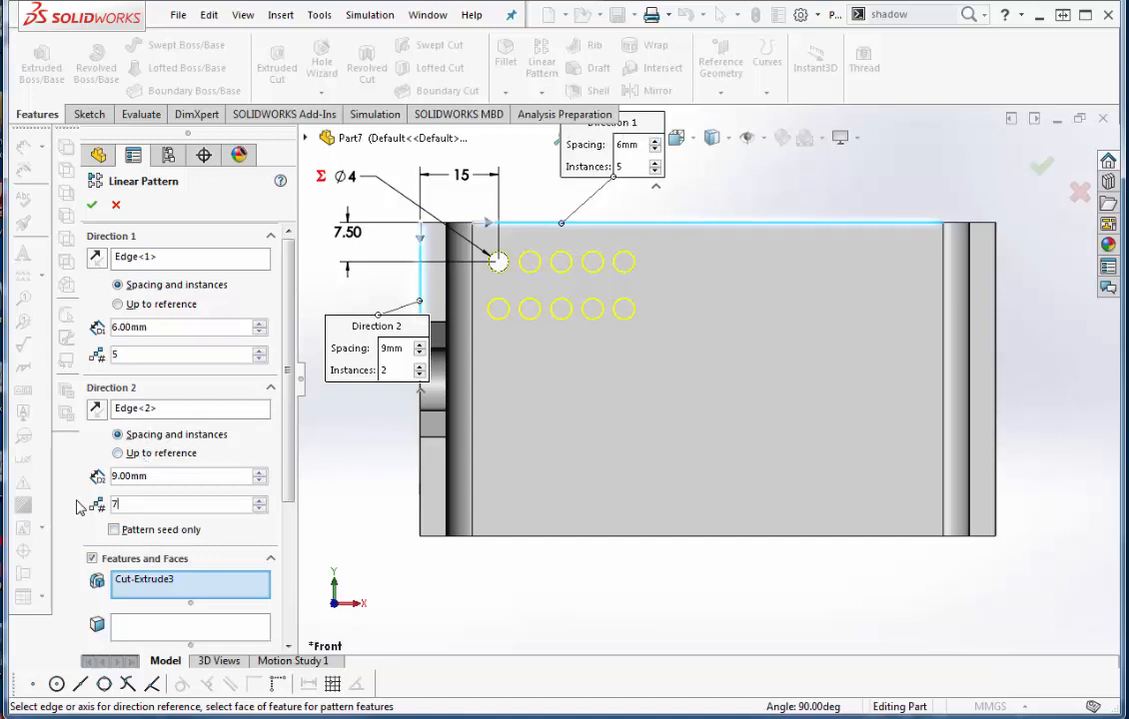
key(Return)
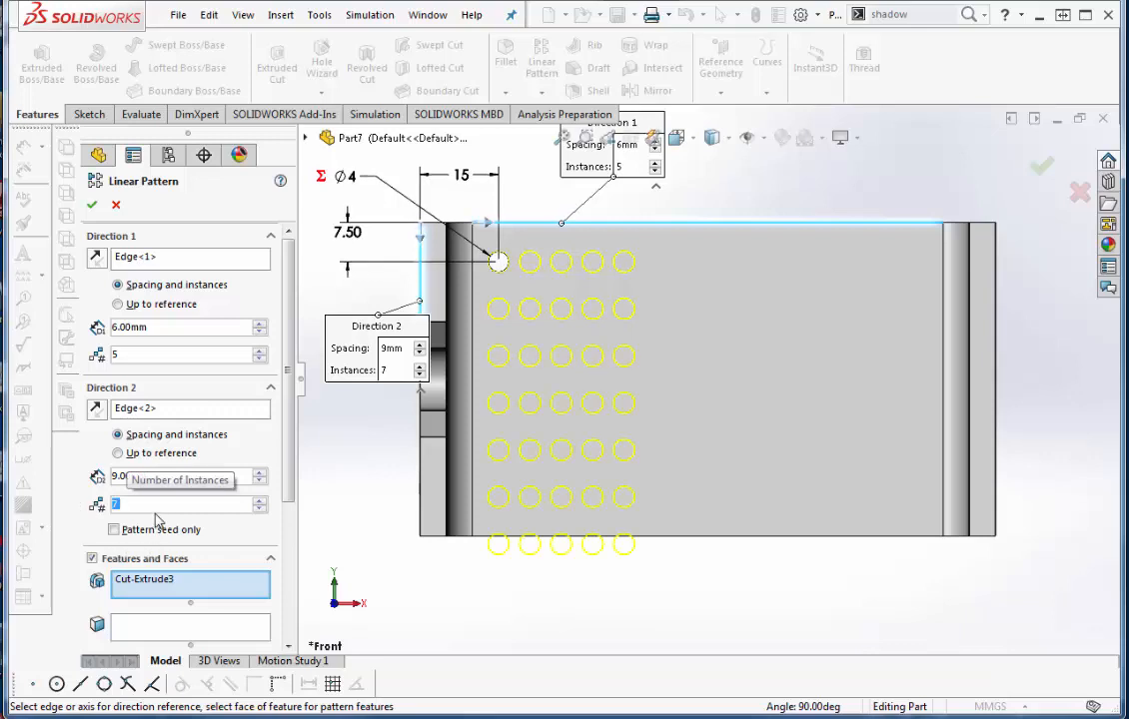
text(6)
key(Return)
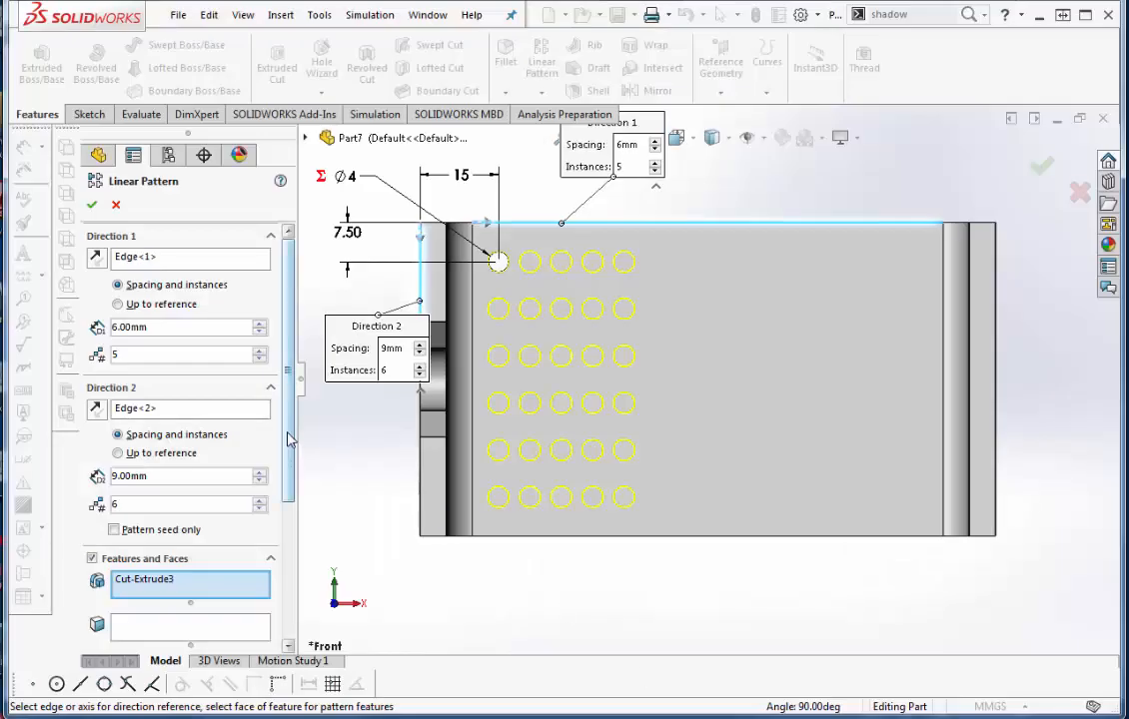
Skip the two upper and two lower holes of the pattern's third column and finish the Linear Pattern.
drag(287, 439, 282, 600)
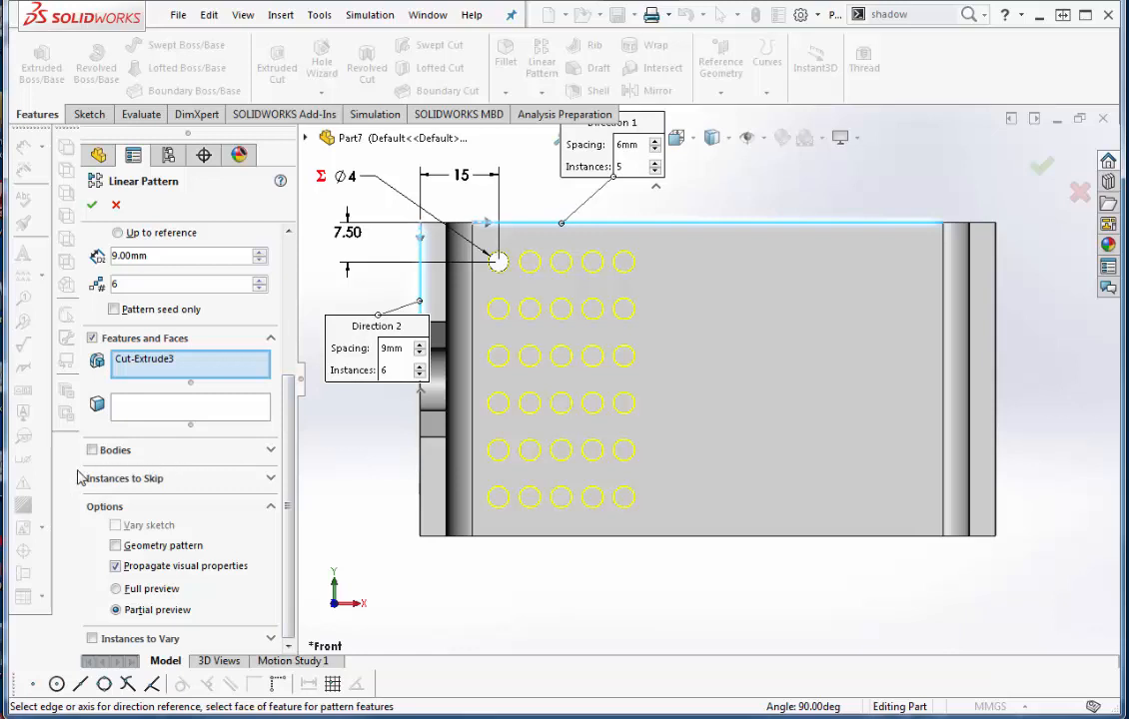
click(270, 481)
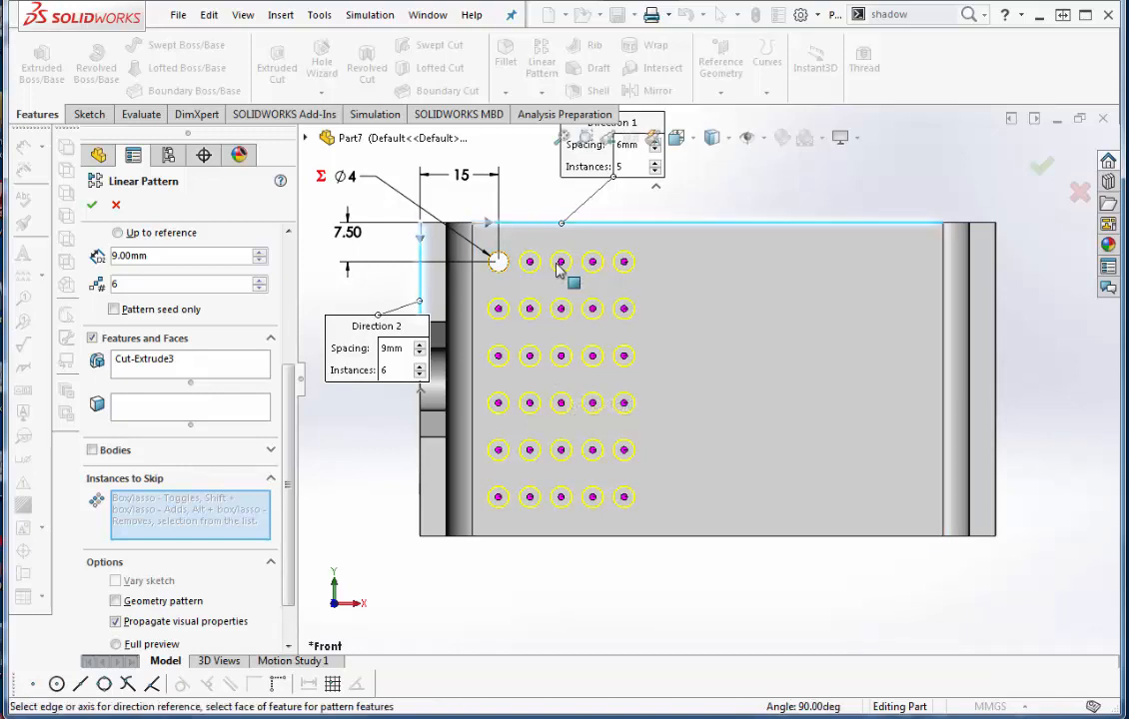
click(560, 308)
click(560, 263)
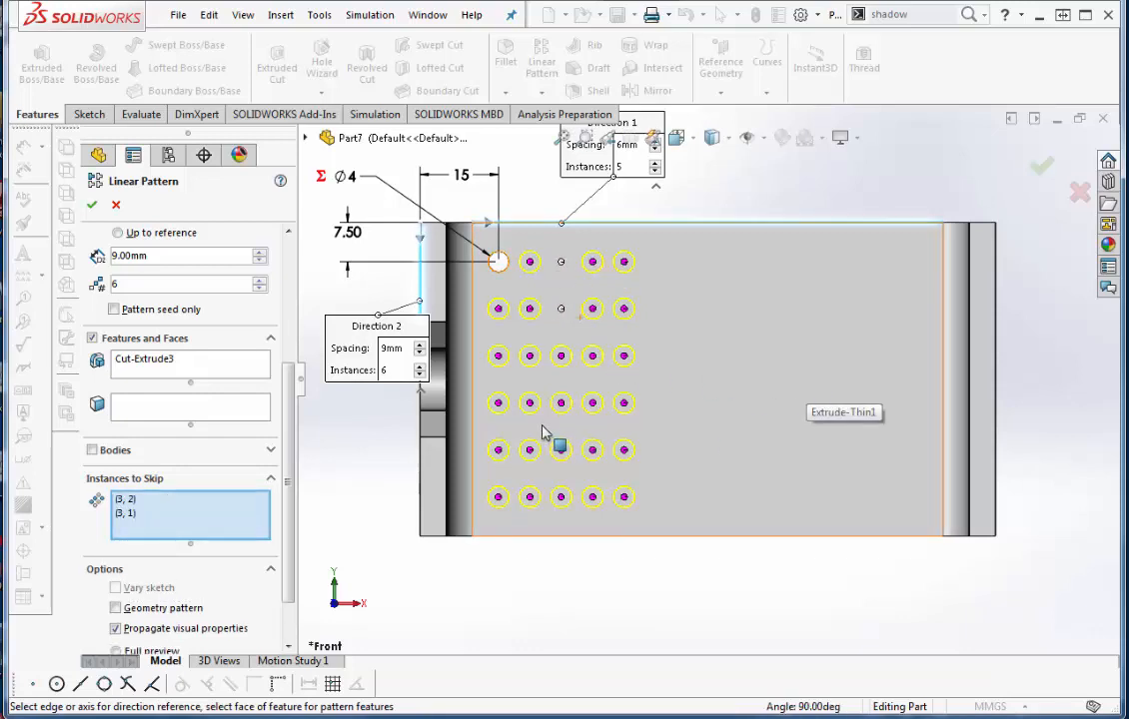
click(560, 449)
click(560, 496)
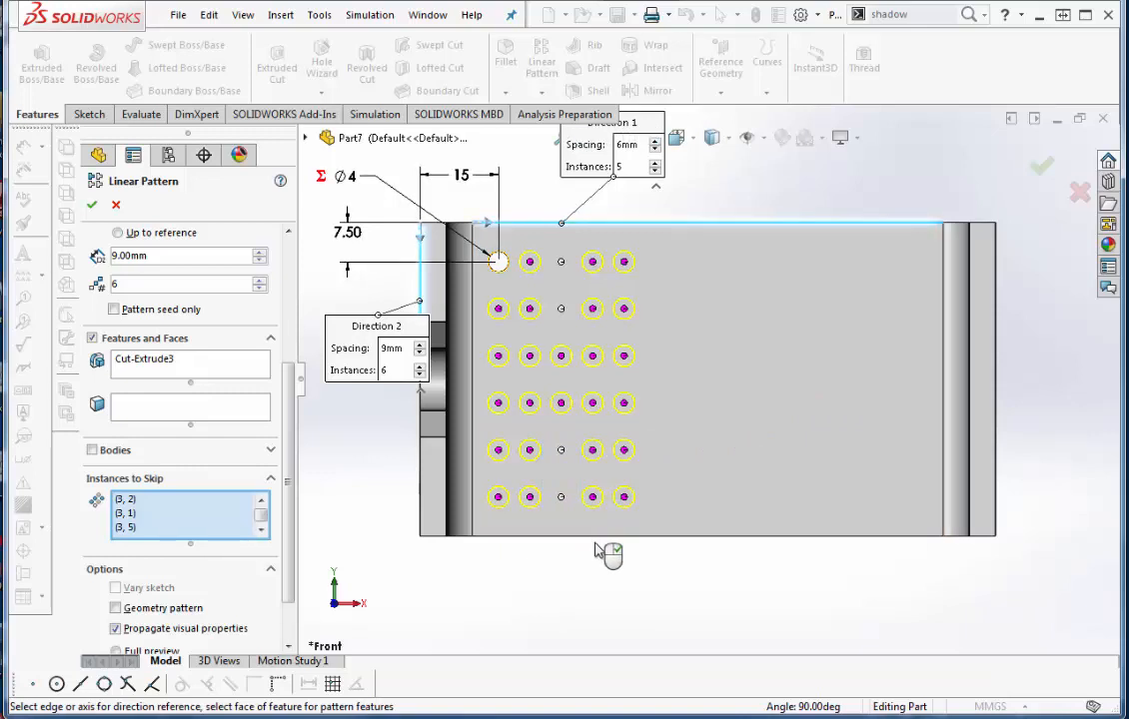
click(90, 204)
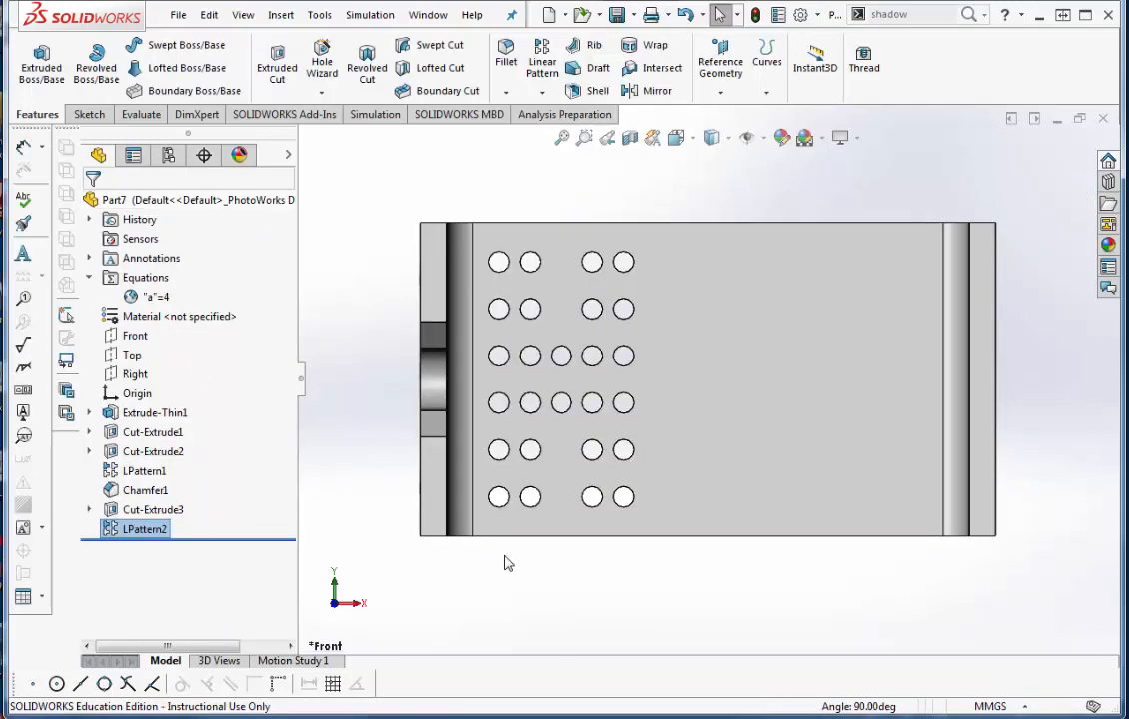
Mirror the patterned web holes about the Right plane.
click(651, 92)
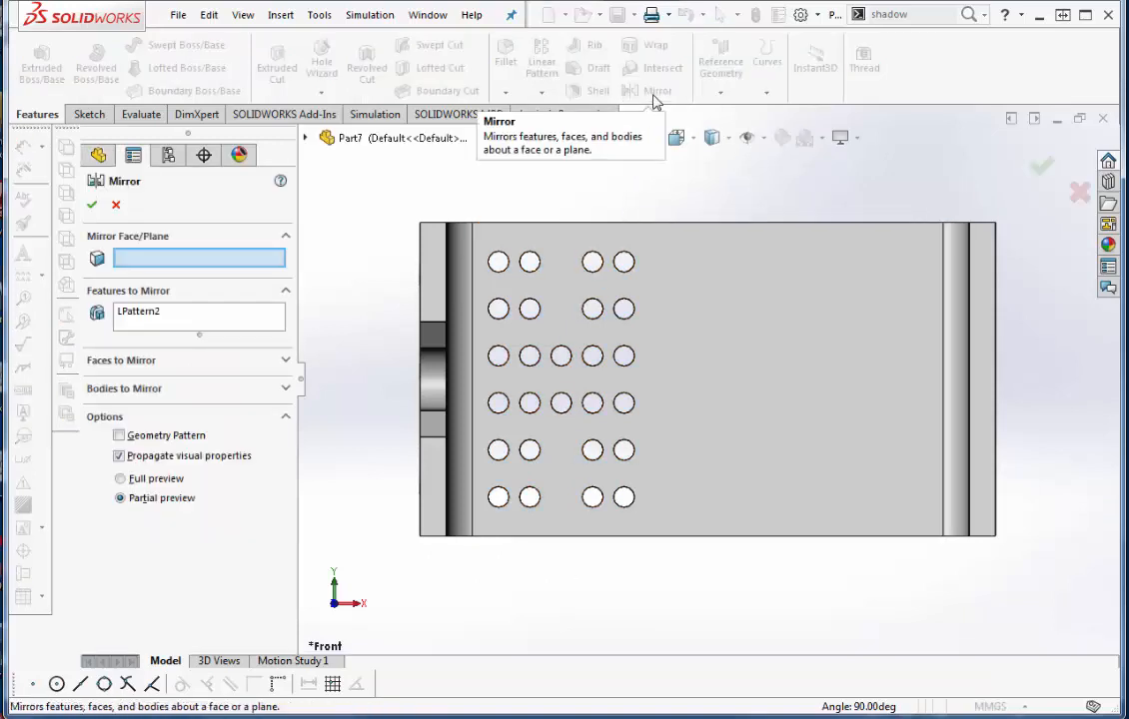
click(305, 136)
click(371, 296)
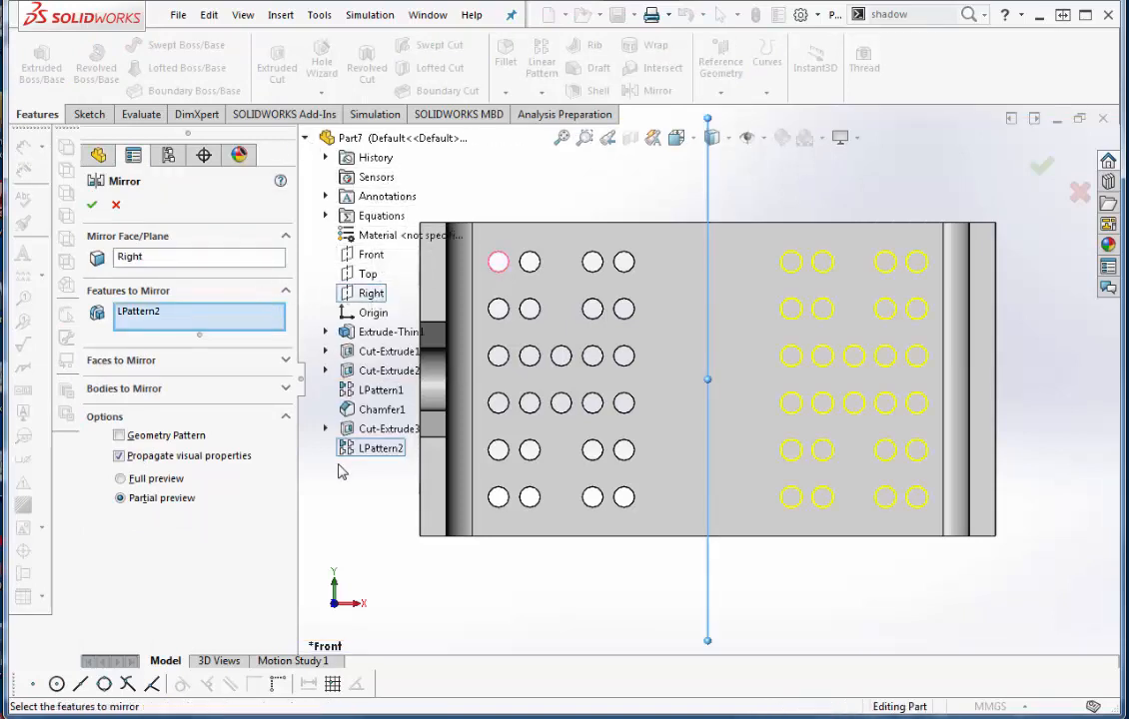
click(90, 203)
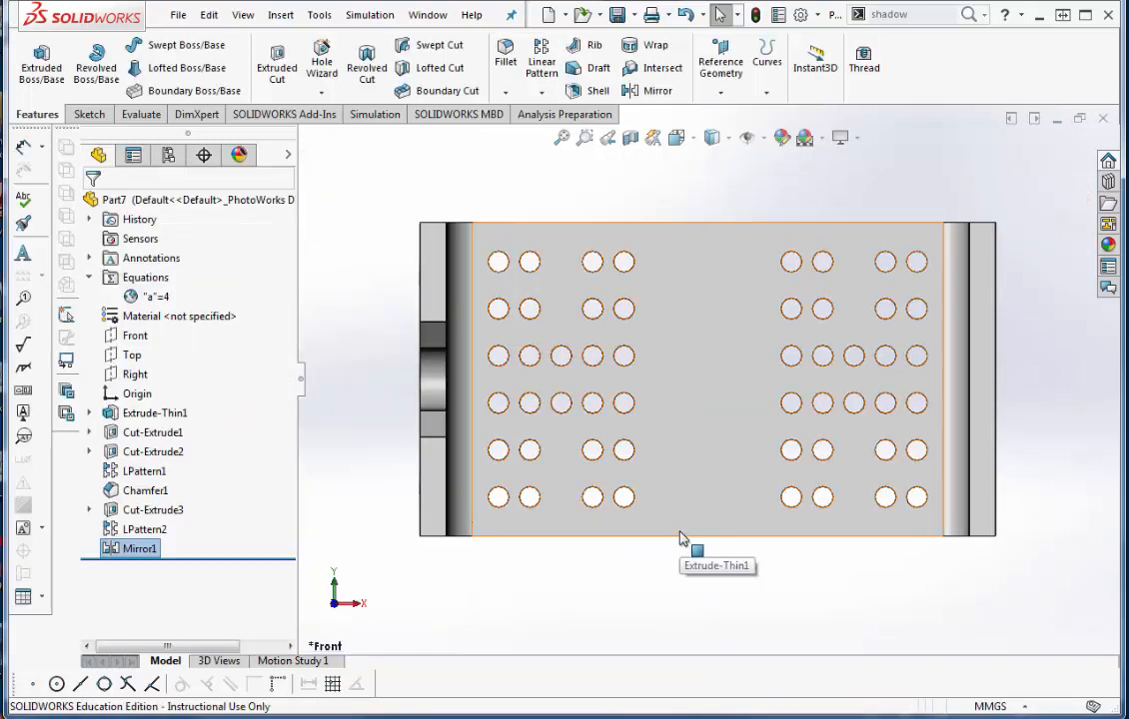
Set the global variable "a" to 2 in the equations and apply it to the linked hole diameters.
middle_drag(682, 539, 428, 369)
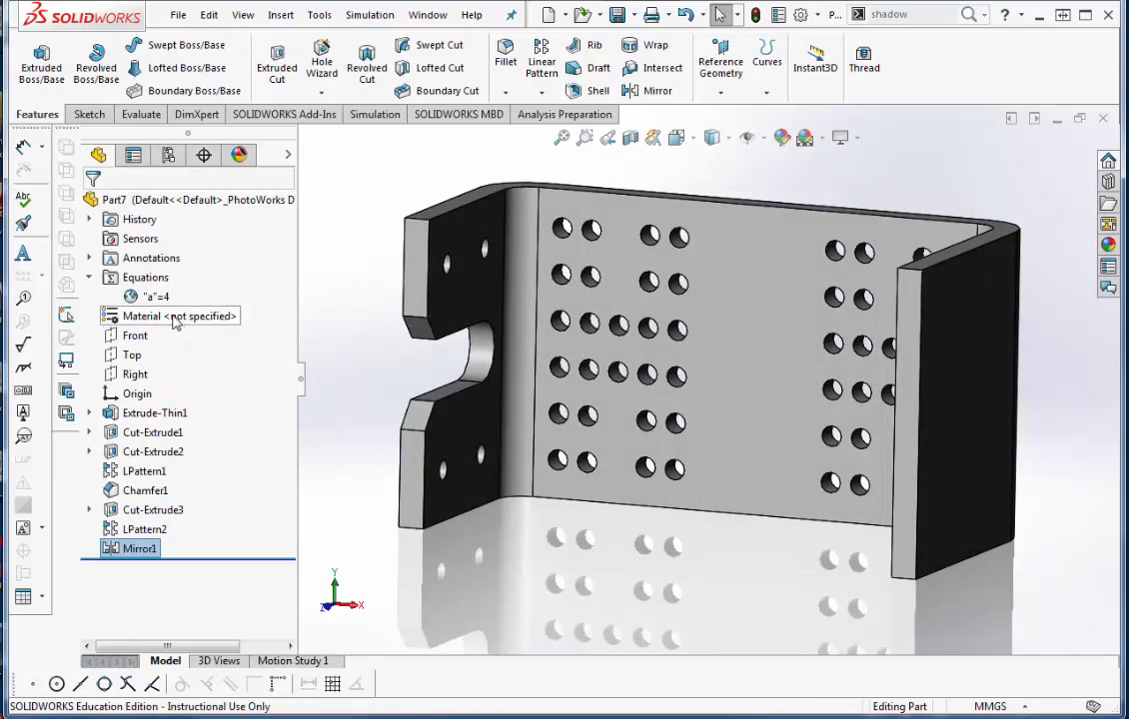
right_click(154, 287)
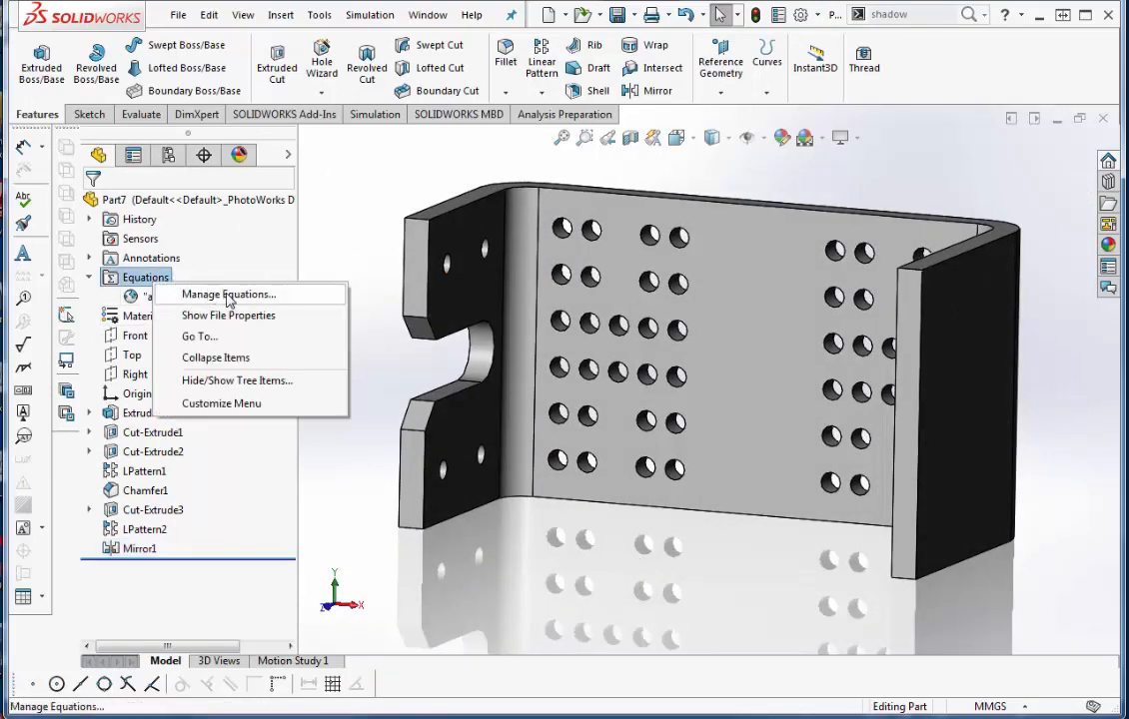
click(199, 294)
click(489, 296)
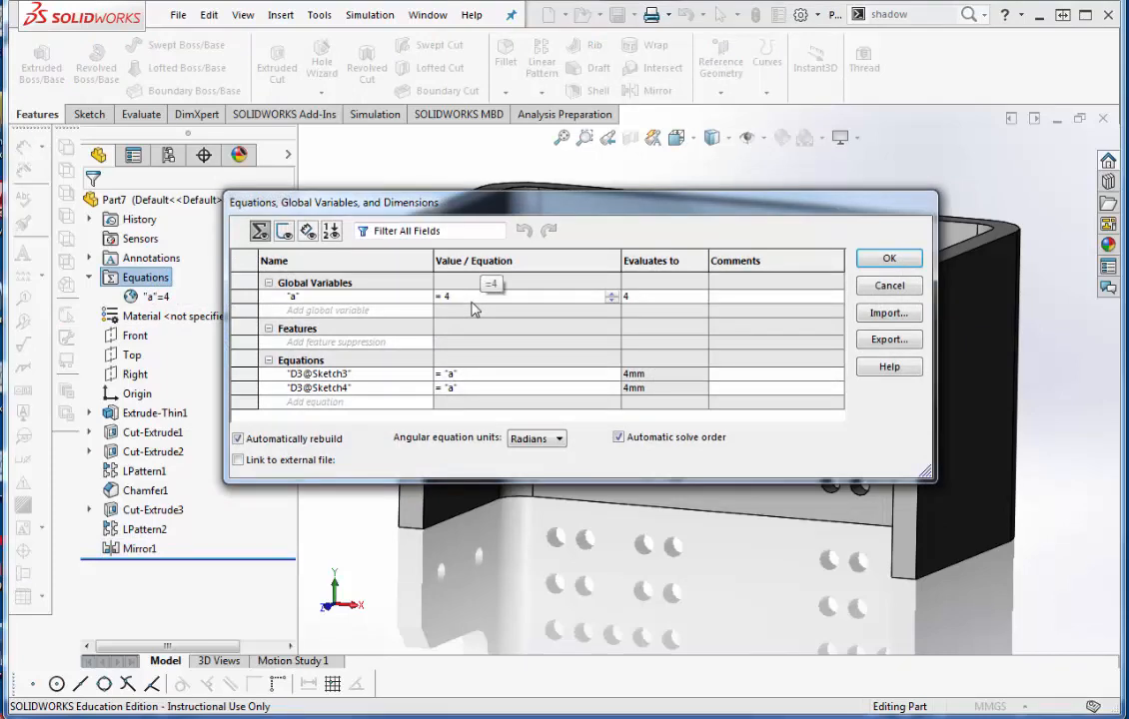
key(BackSpace)
text(2)
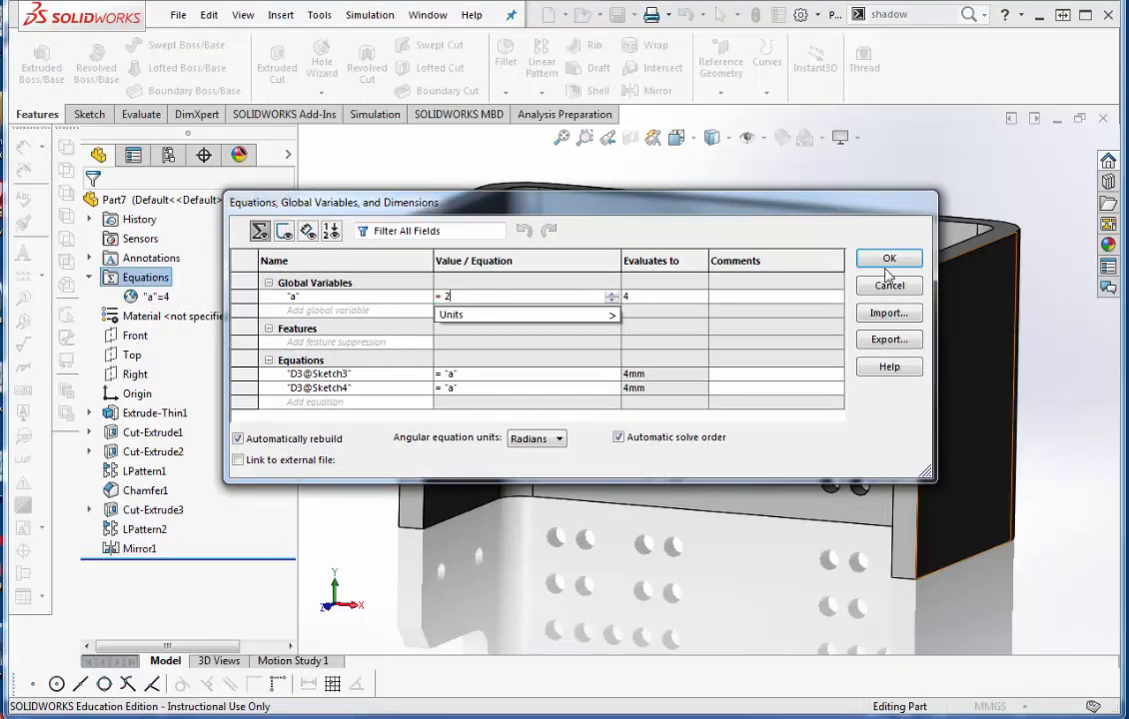
click(888, 258)
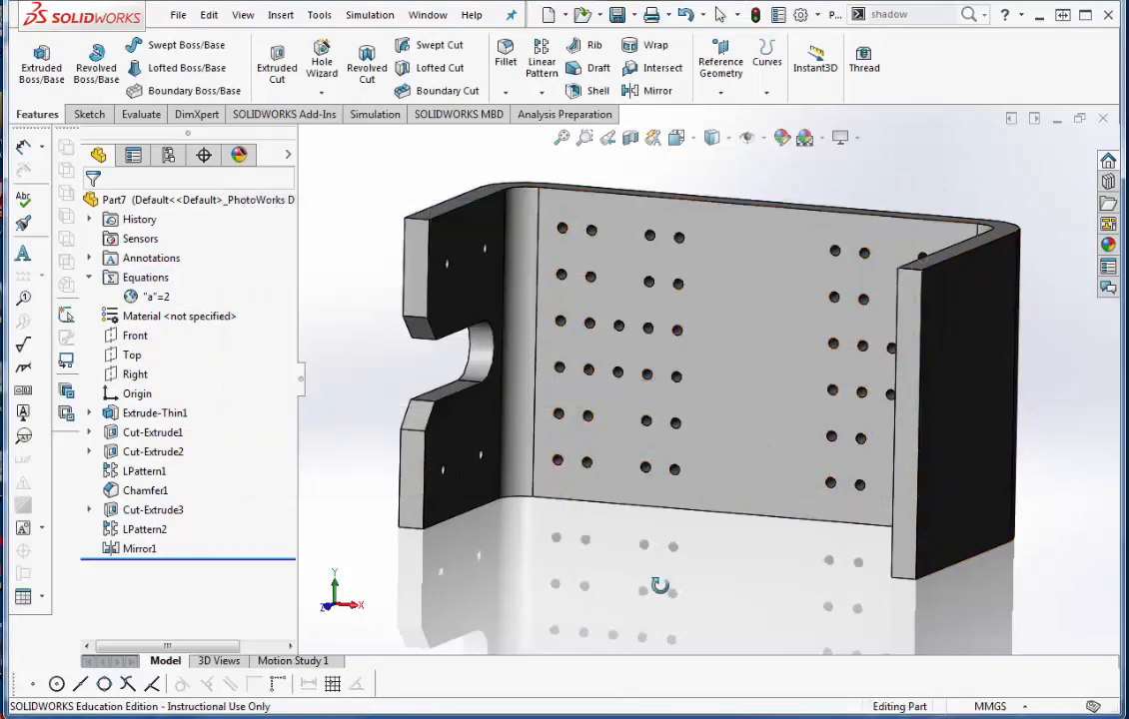
Set the global variable "a" to 4 in the equations and apply it to the linked hole diameters.
mouse_move(660, 585)
middle_down()
mouse_move(773, 585)
mouse_move(649, 584)
middle_up()
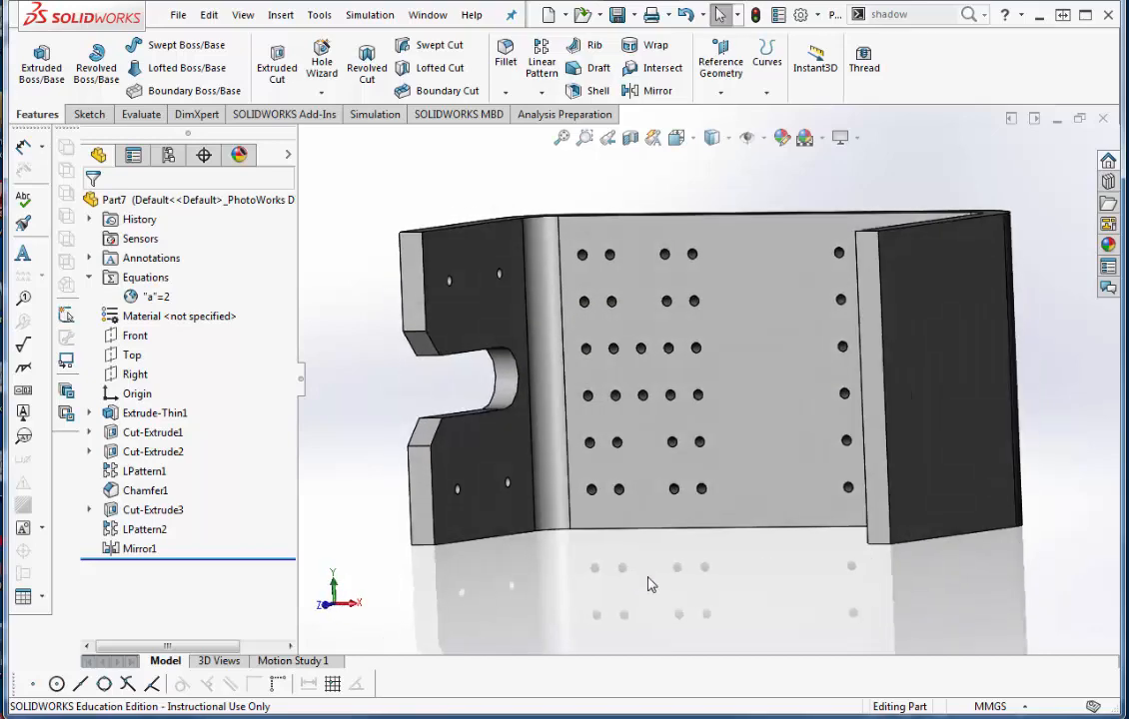
right_click(182, 278)
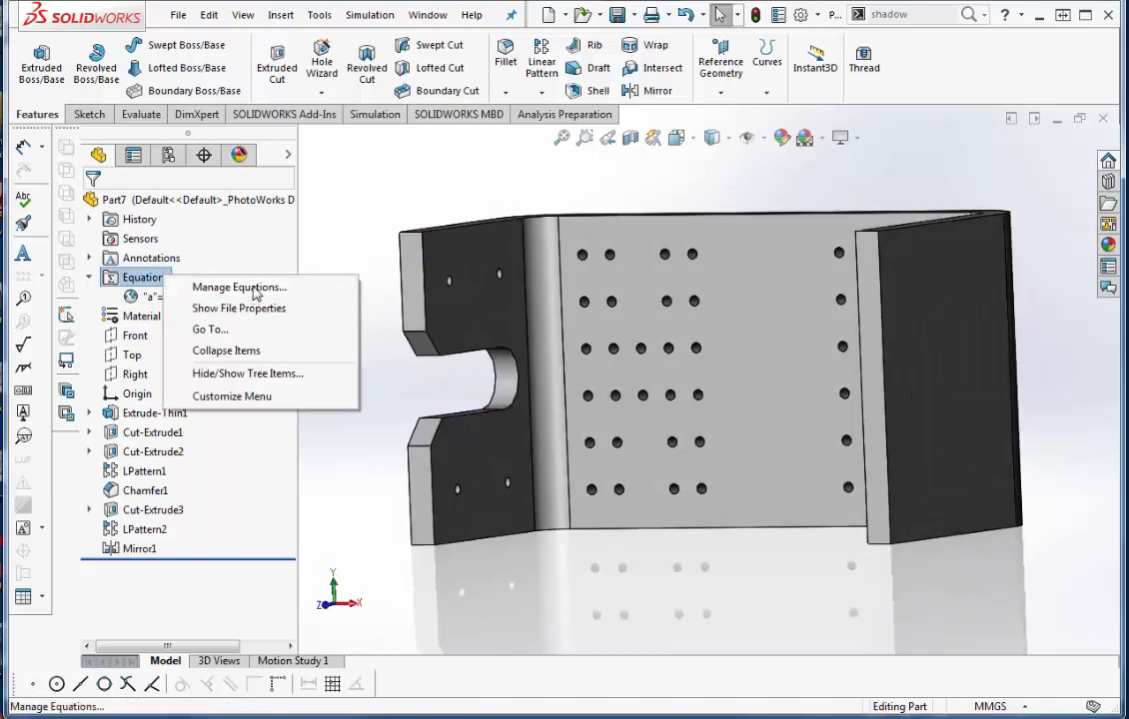
click(276, 291)
click(486, 296)
key(BackSpace)
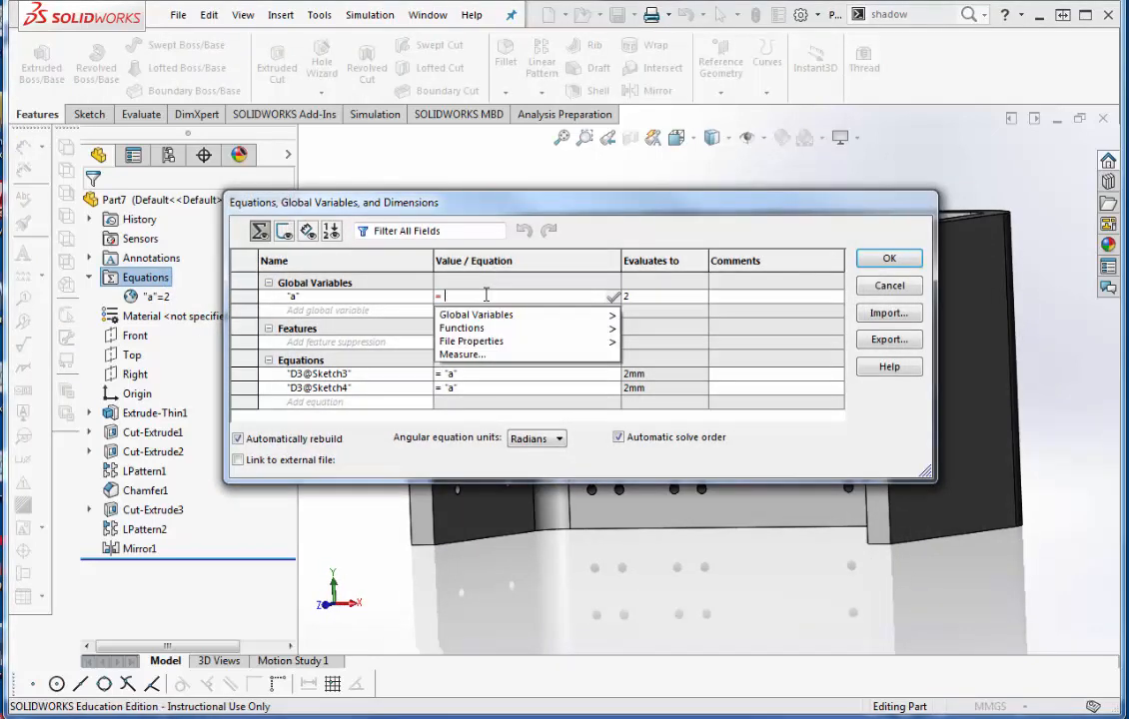
text(4)
key(Return)
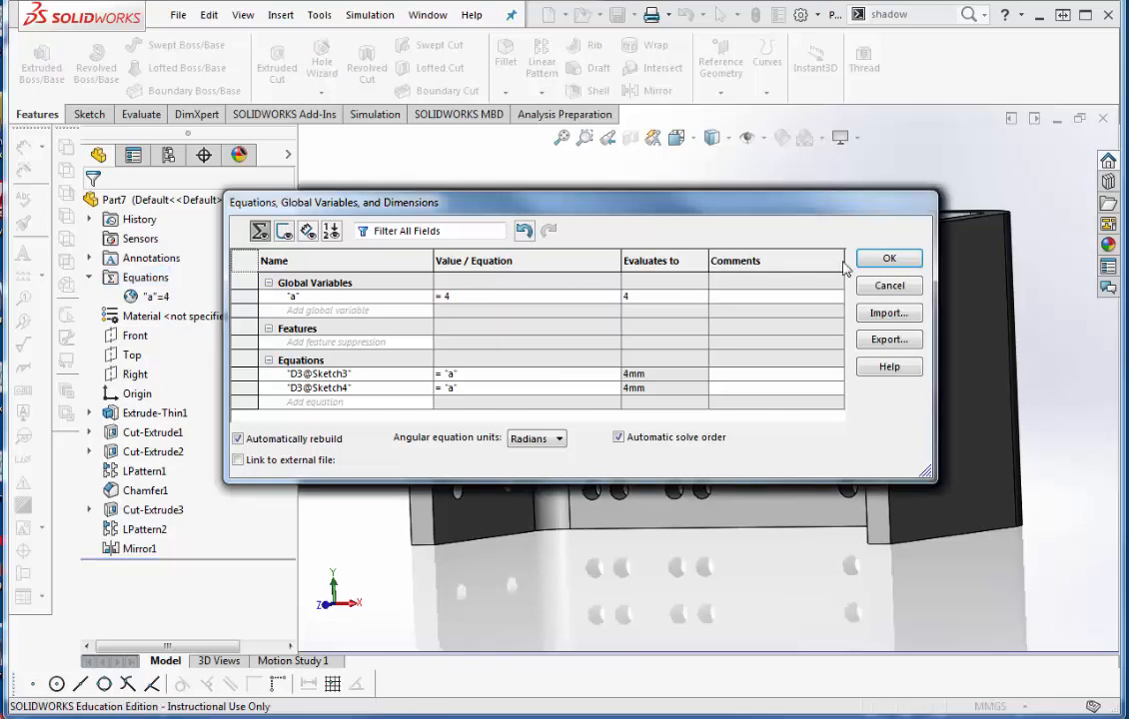
click(877, 260)
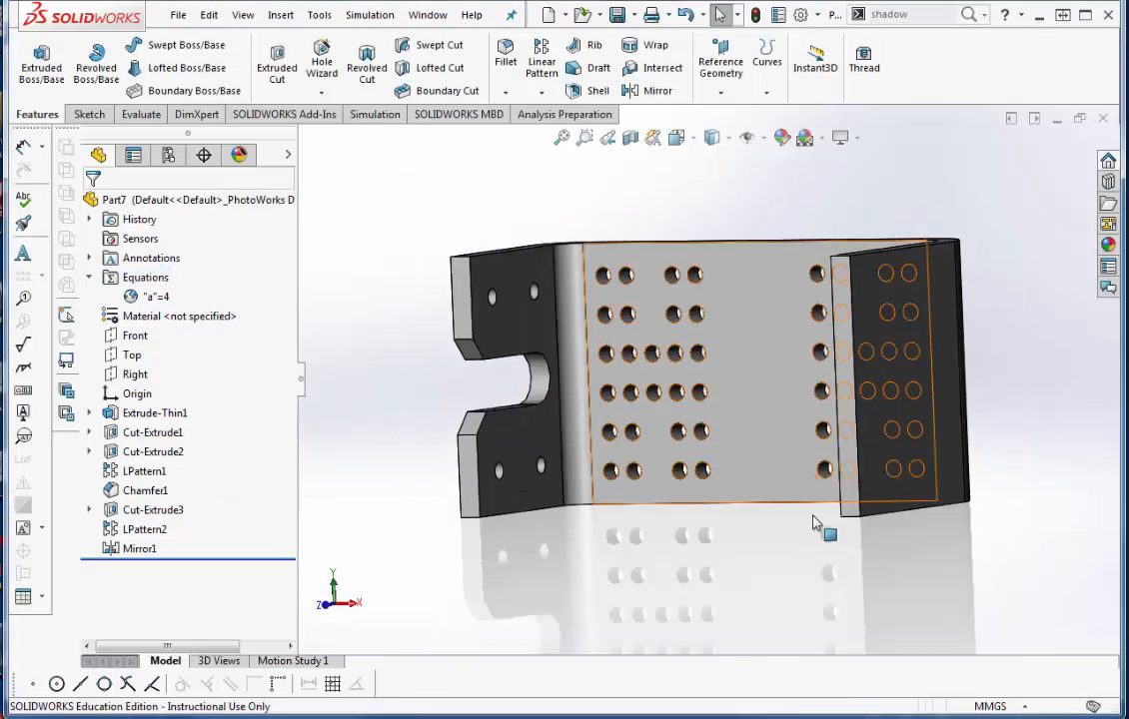
Start a sketch on the web's front face in Front view and draw a vertical centerline through the origin, extending past both plate edges.
middle_drag(918, 496, 945, 492)
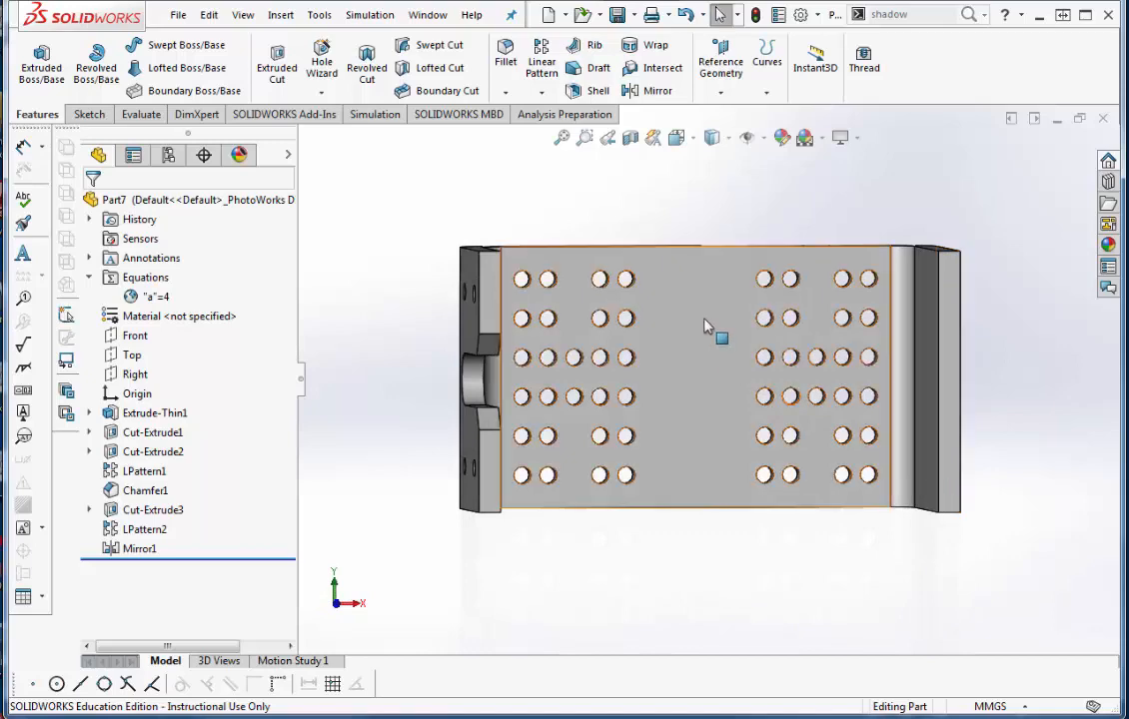
click(689, 143)
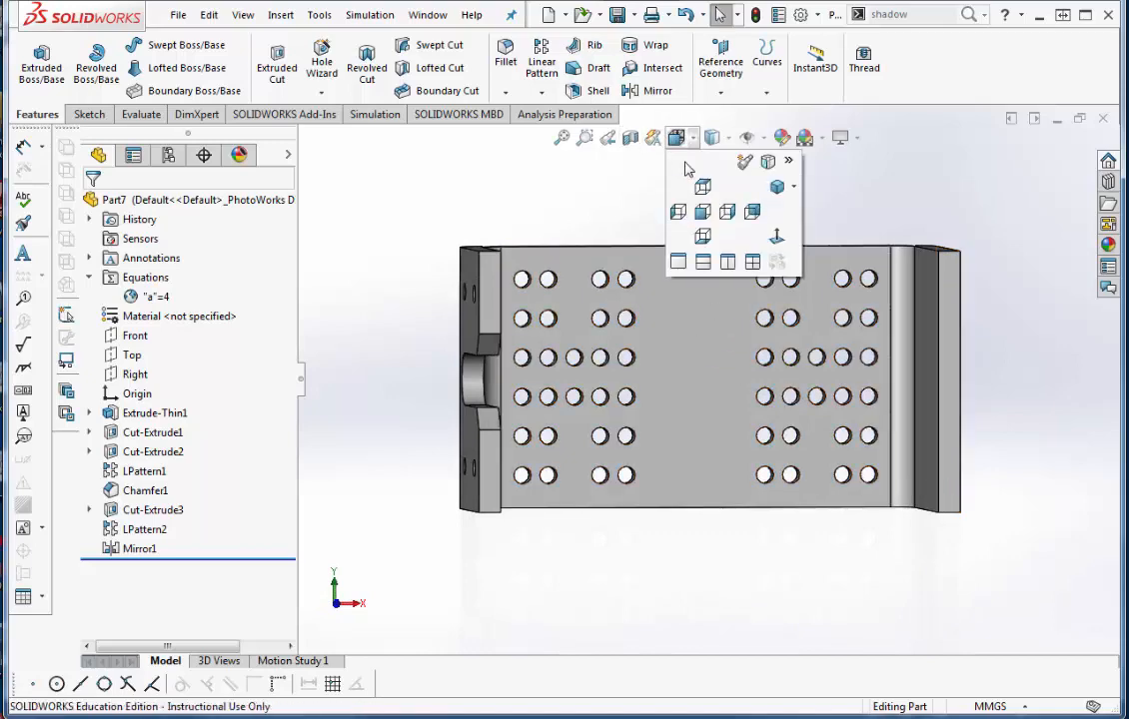
click(698, 214)
click(88, 114)
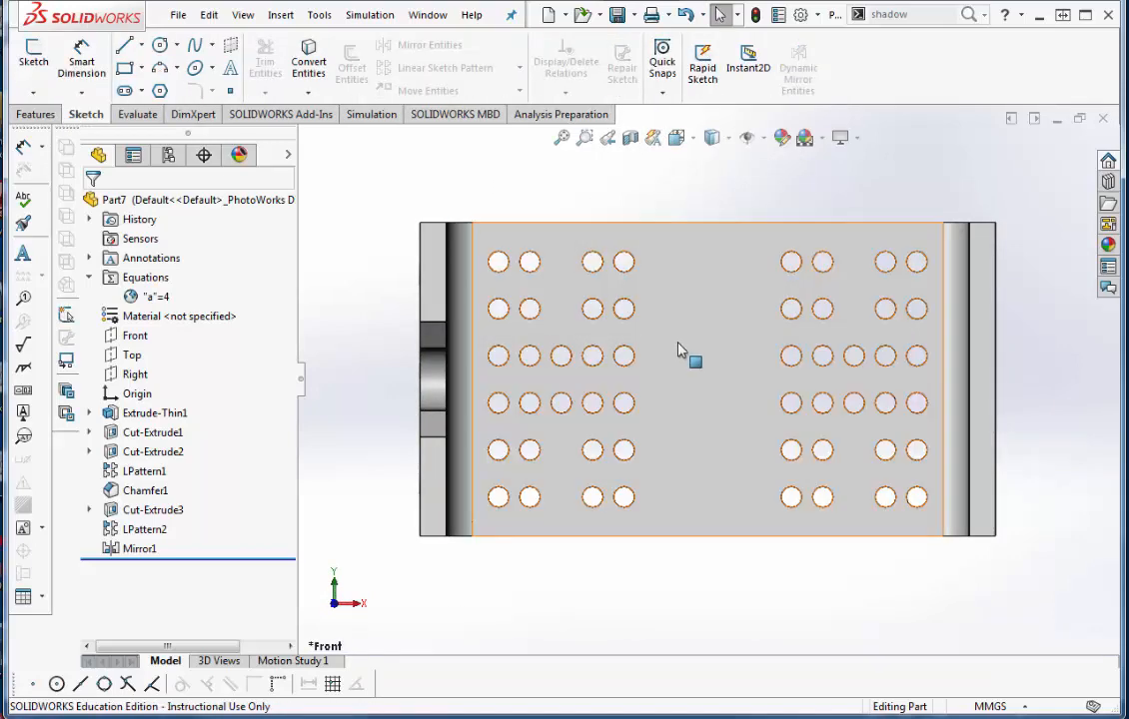
click(701, 336)
click(141, 45)
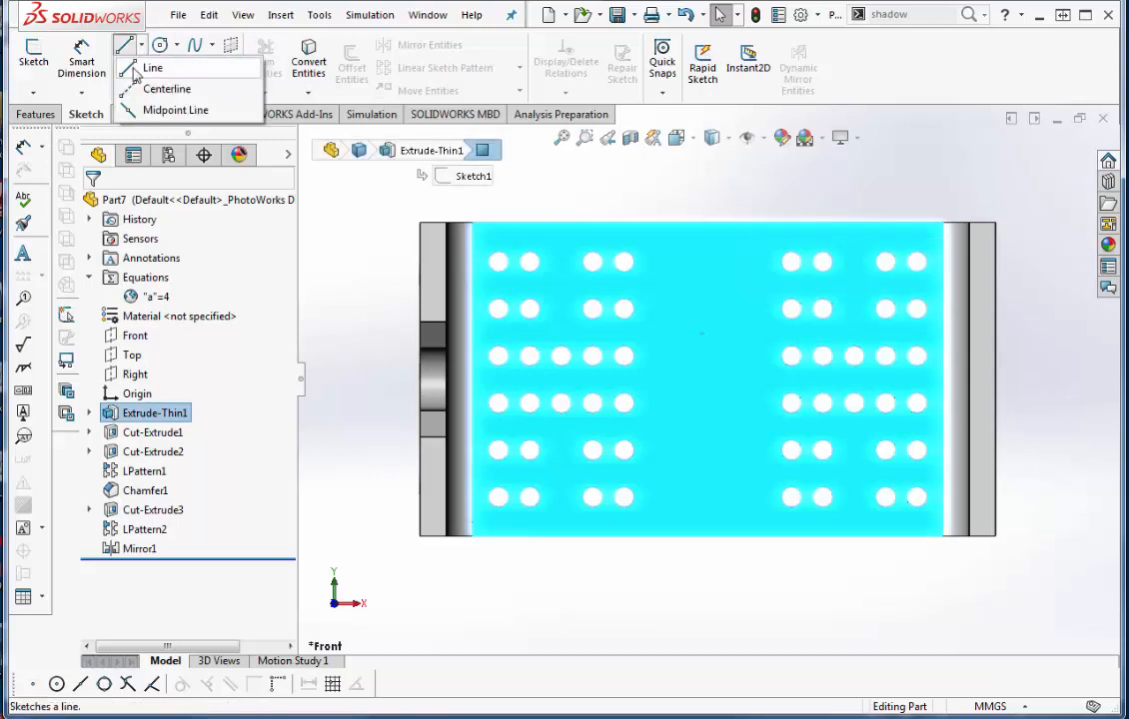
click(160, 88)
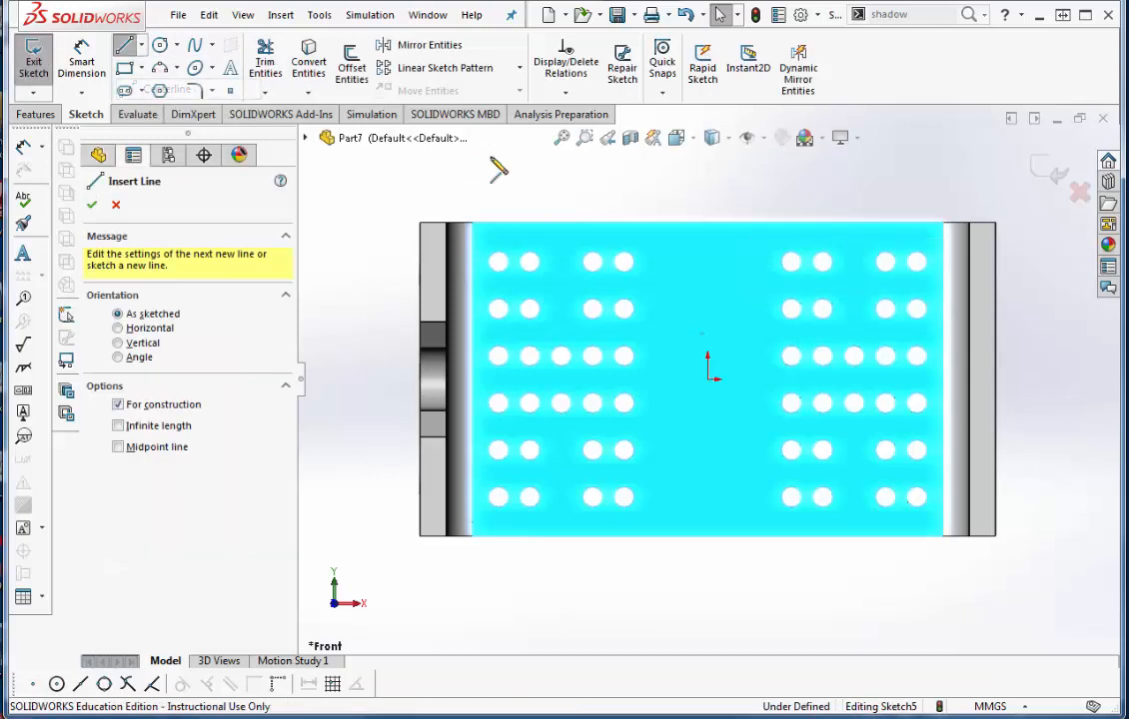
click(707, 177)
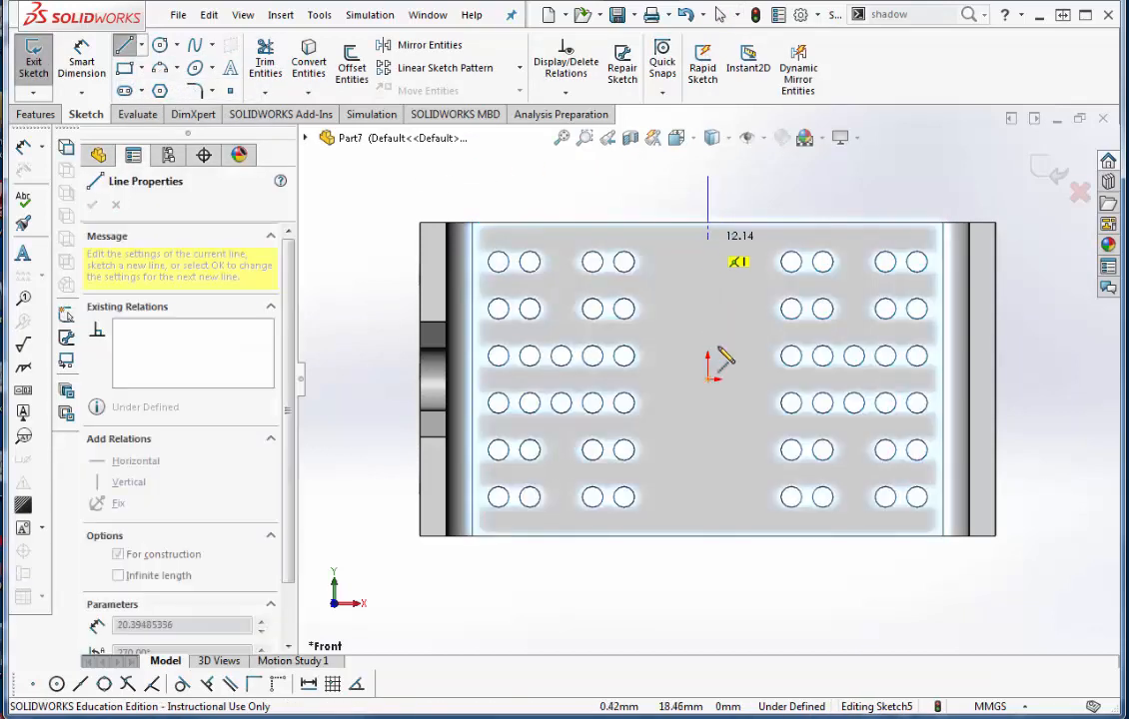
click(707, 581)
key(Escape)
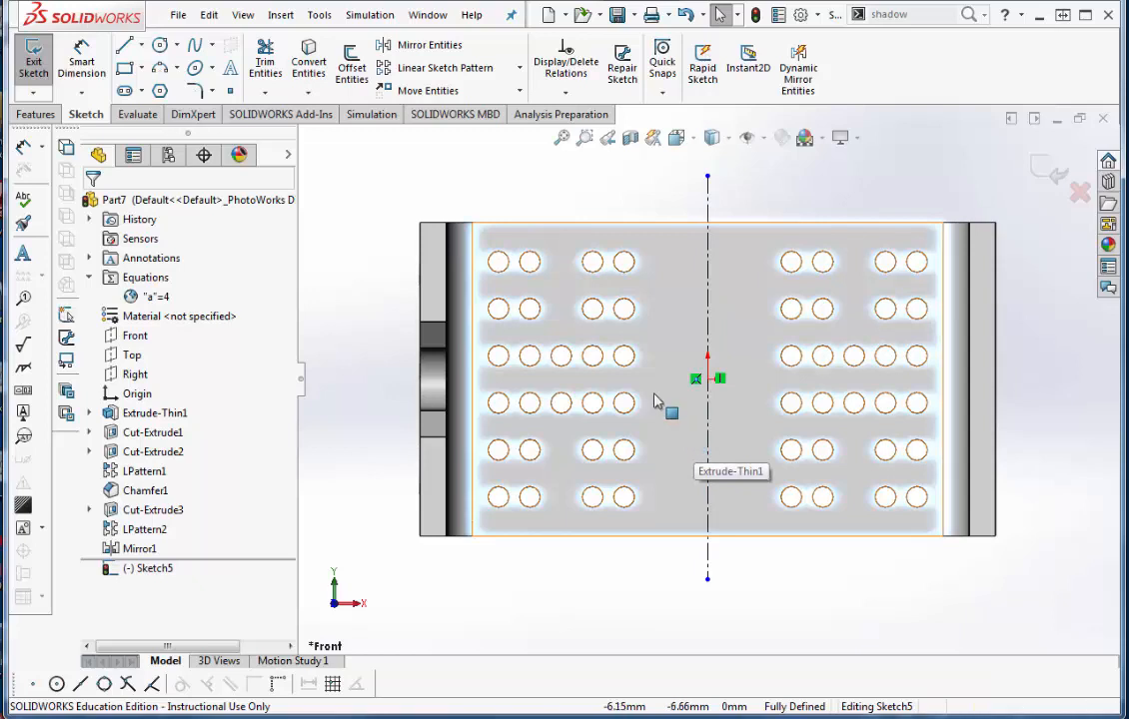
Sketch a vertical straight slot on the centerline, about 33 mm between arc centers and 8.6 mm wide.
click(123, 91)
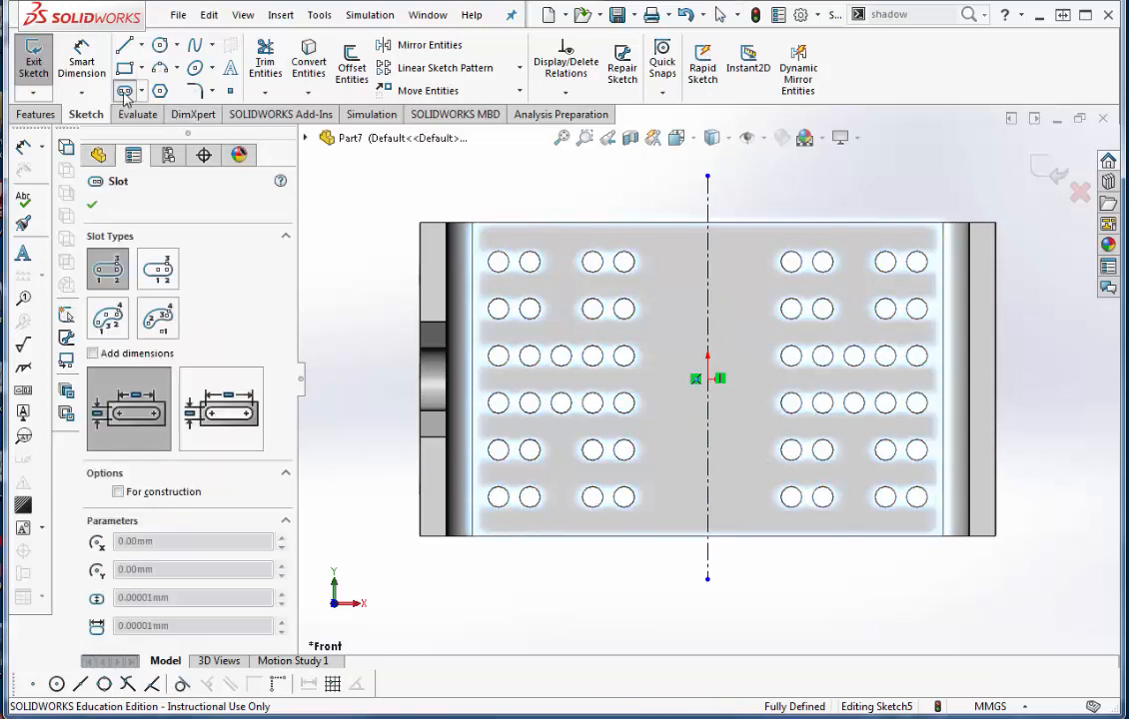
click(707, 301)
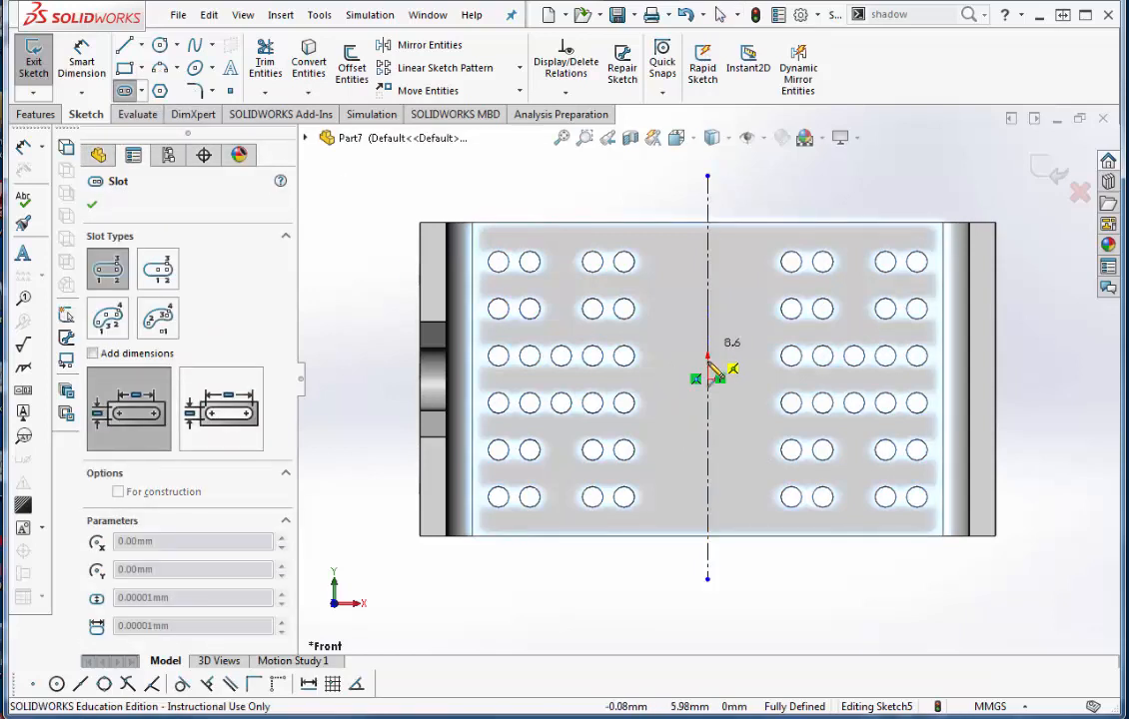
click(708, 472)
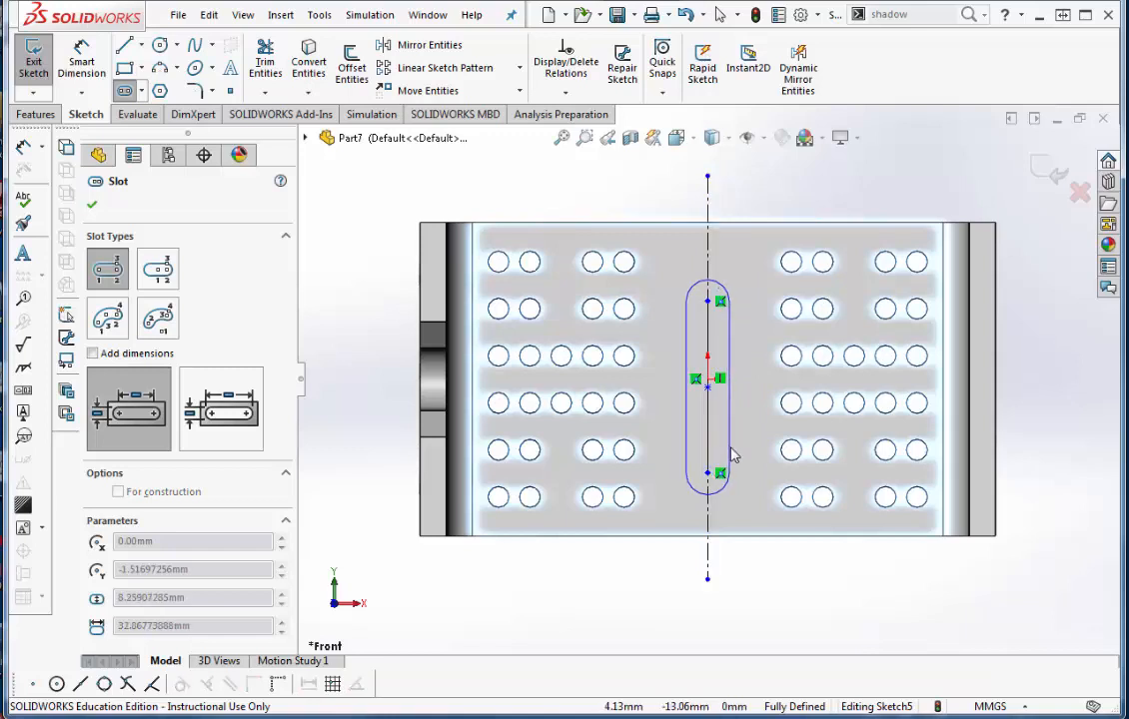
click(730, 457)
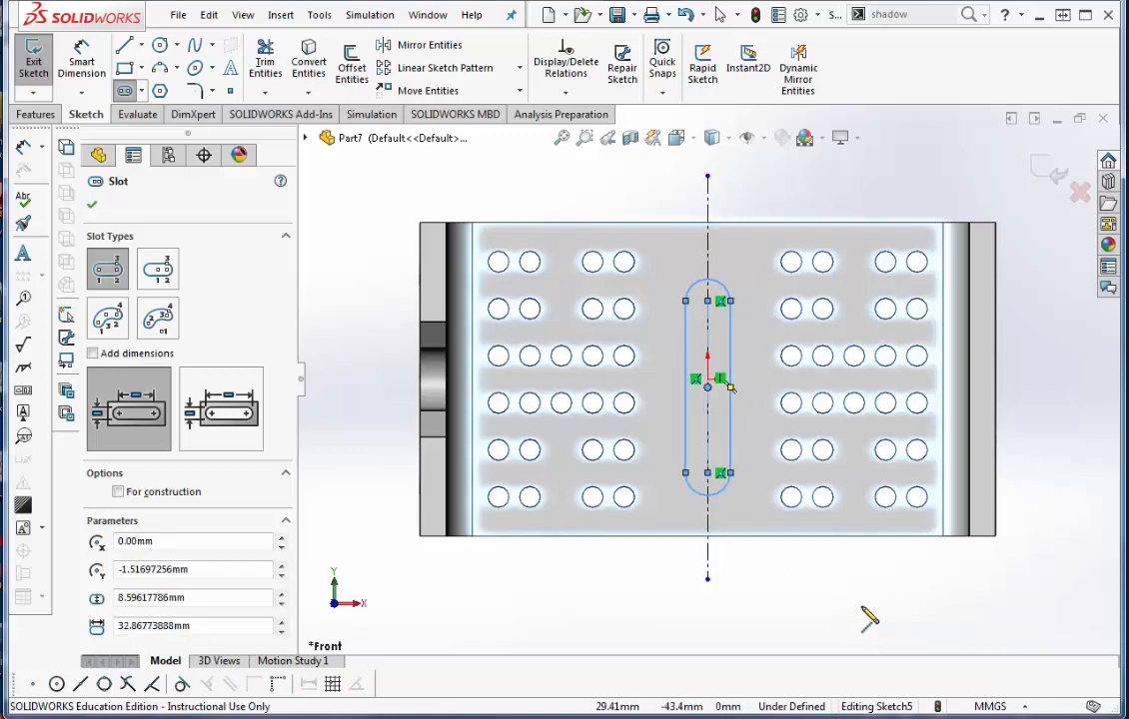
key(Escape)
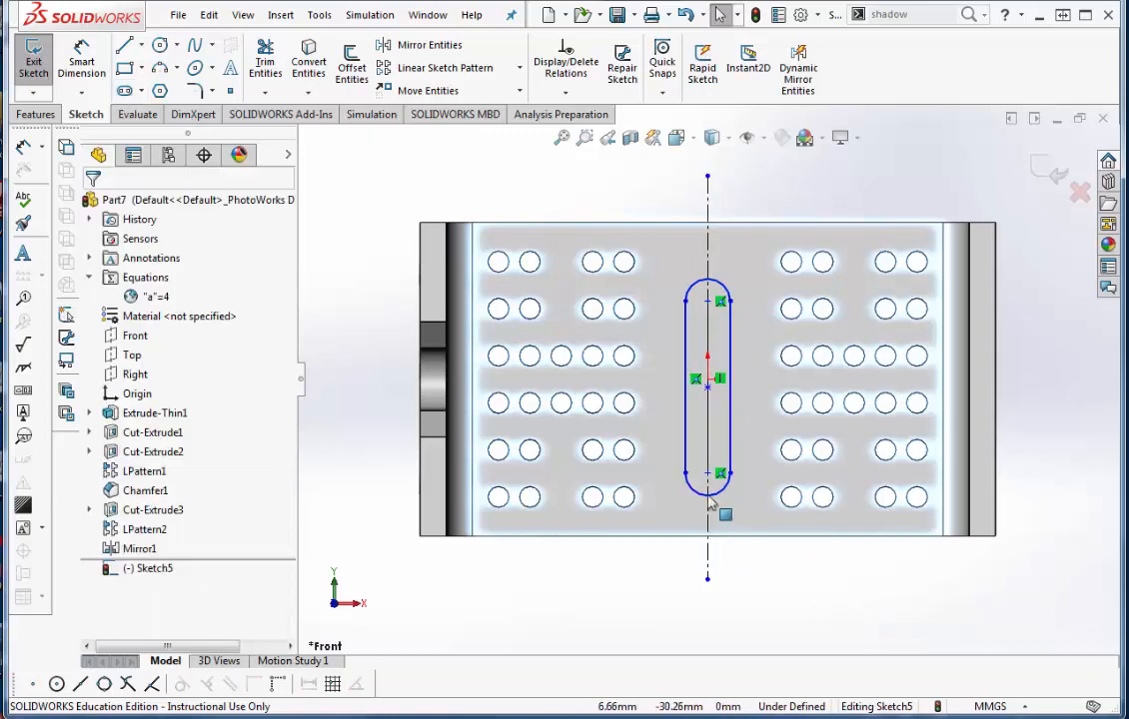
click(715, 394)
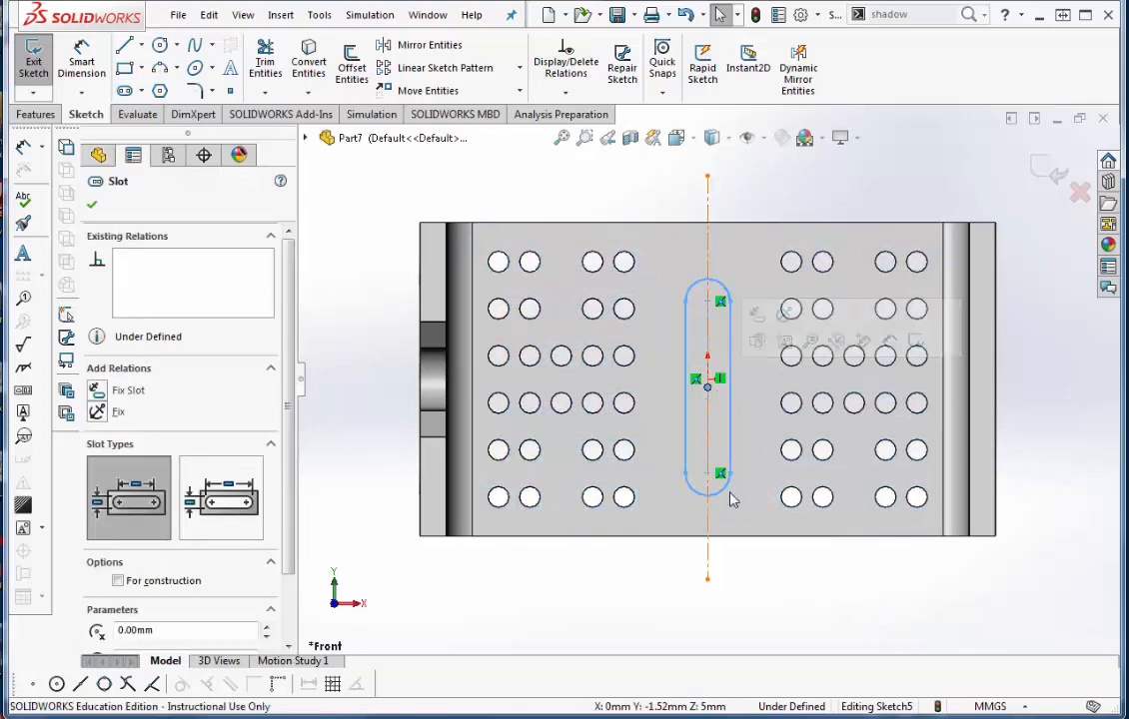
click(811, 612)
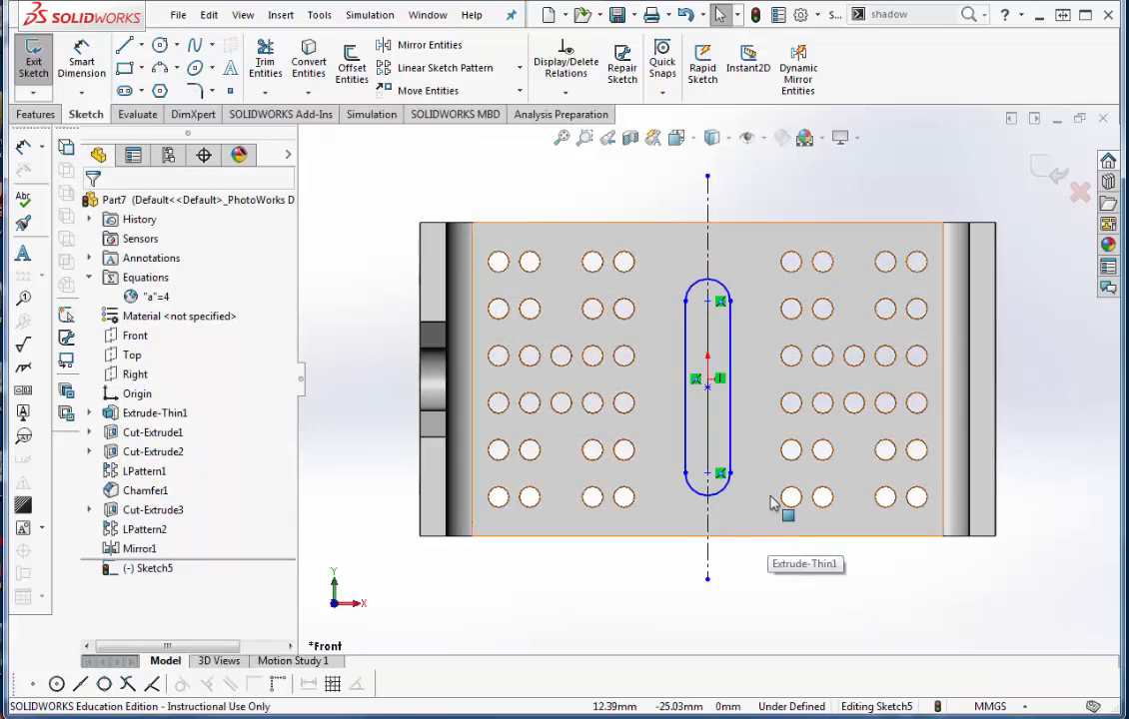
Dimension the slot's width between its two straight sides to 8 mm.
click(81, 62)
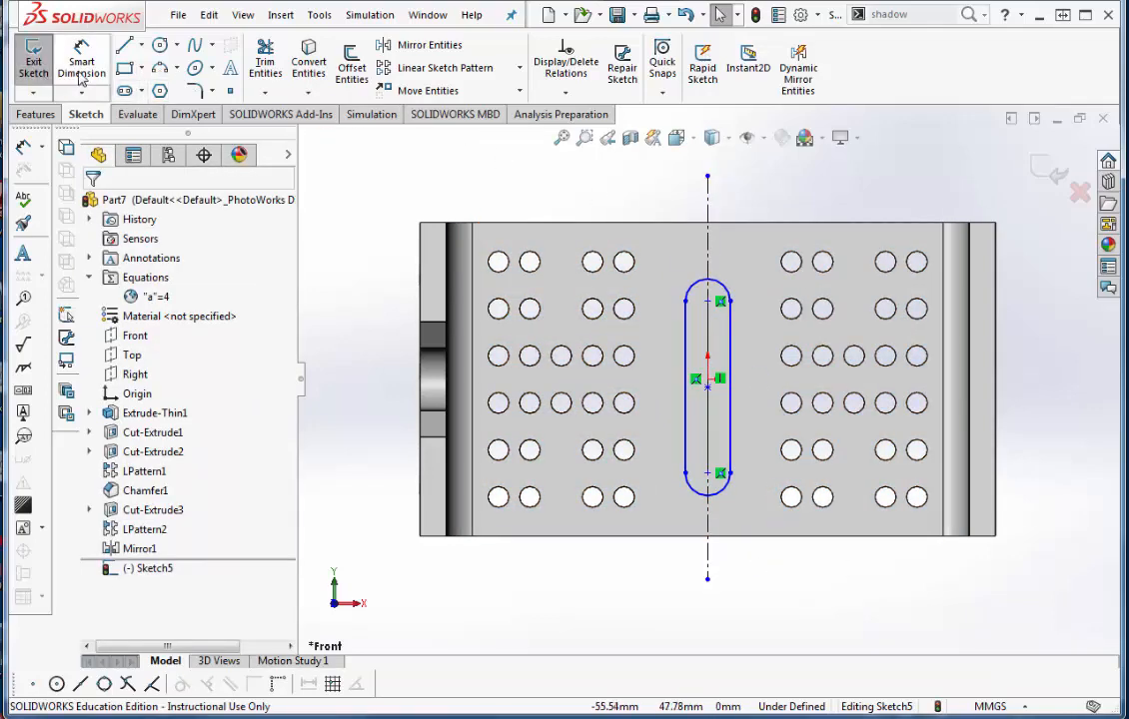
click(688, 347)
click(730, 345)
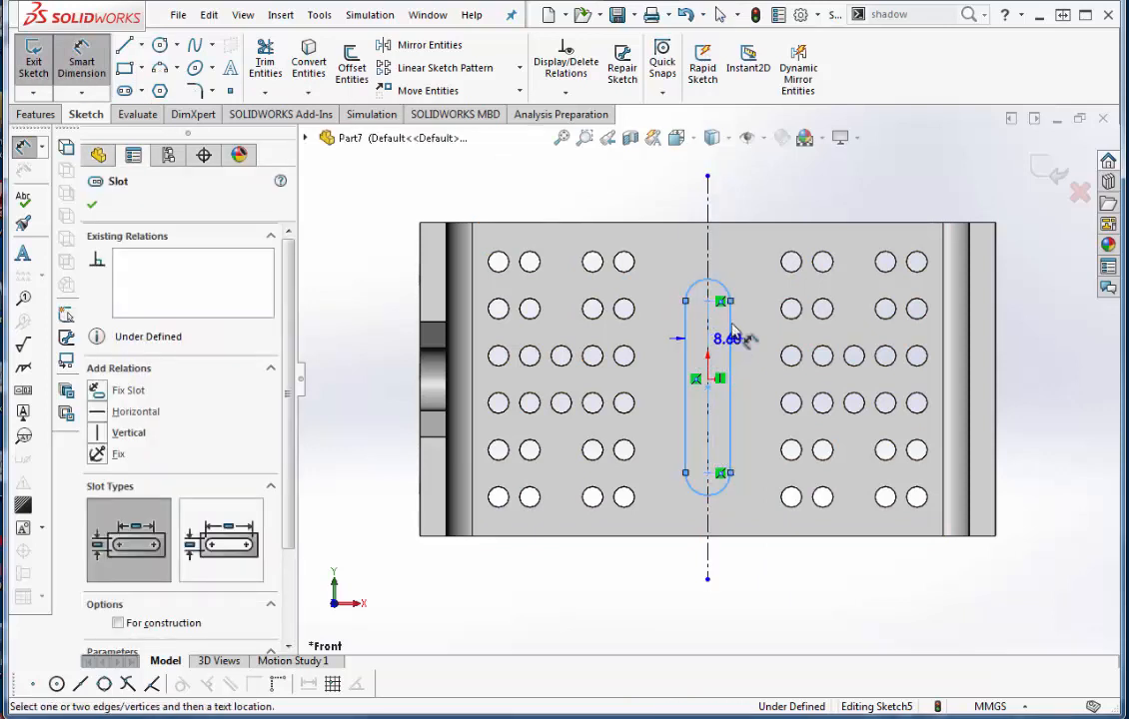
click(715, 171)
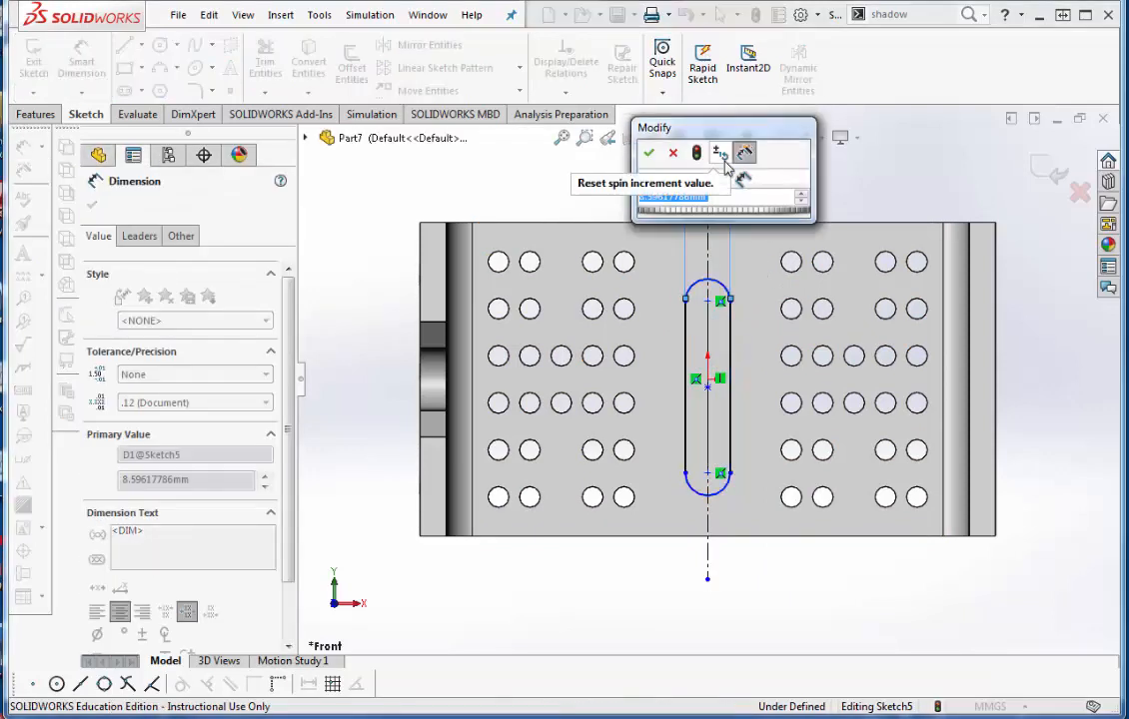
text(8)
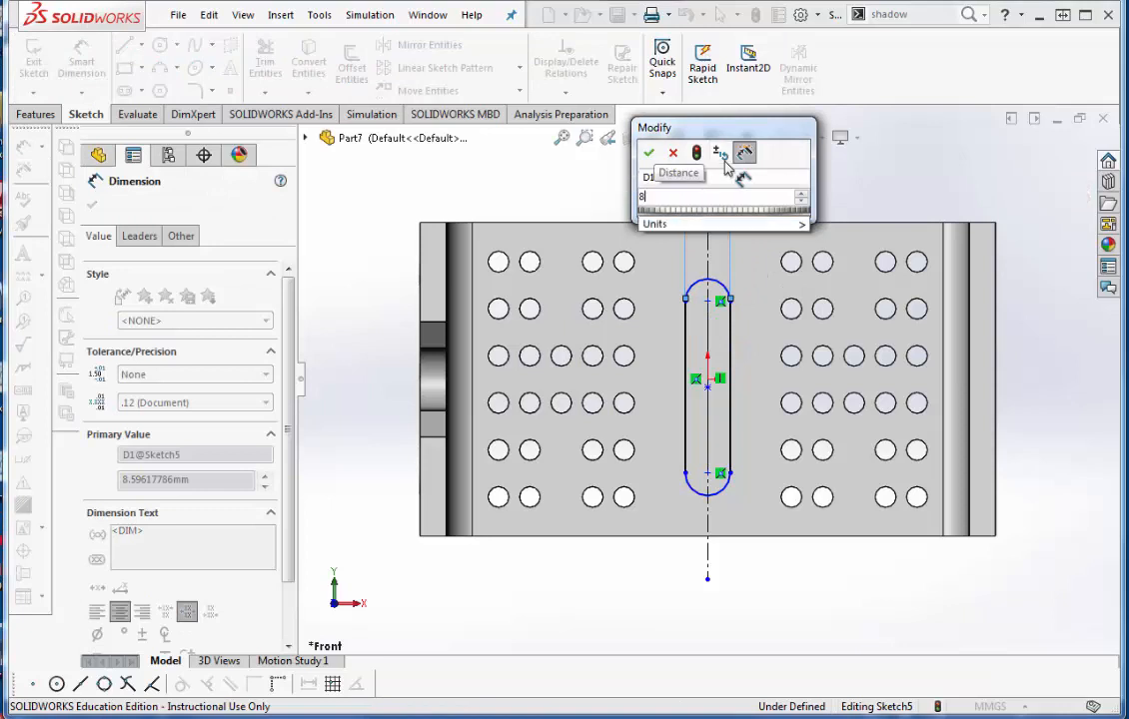
key(Return)
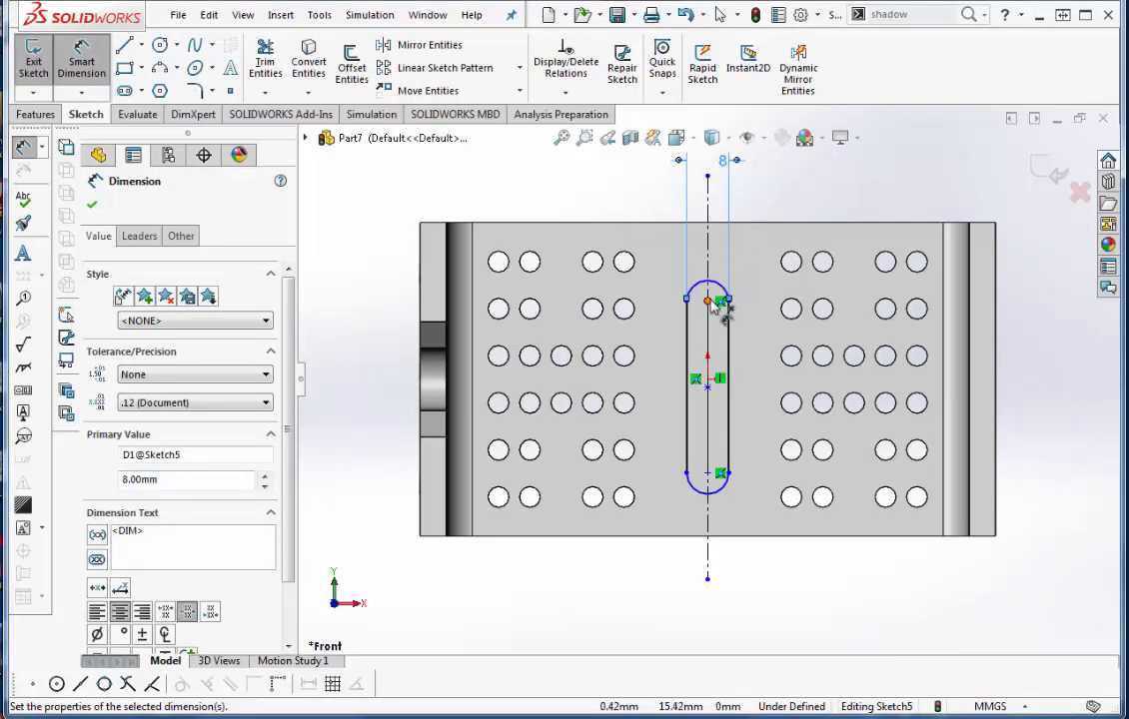
Dimension the distance between the slot's two arc centers to 30 mm.
click(713, 306)
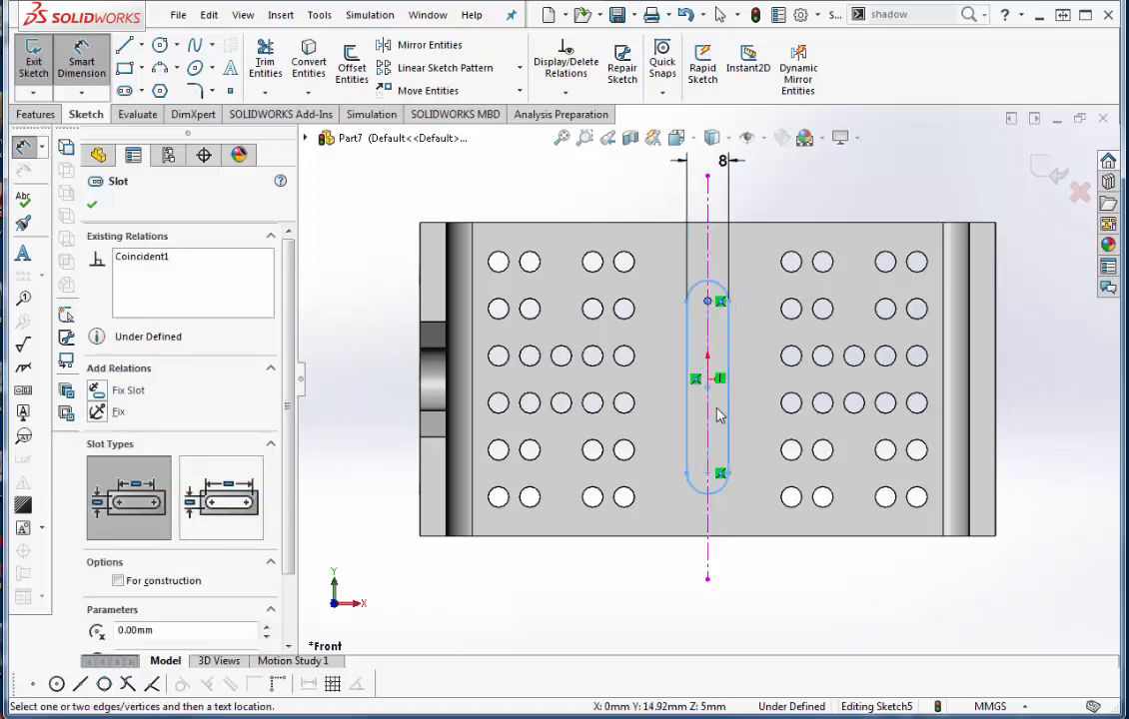
click(708, 473)
click(662, 386)
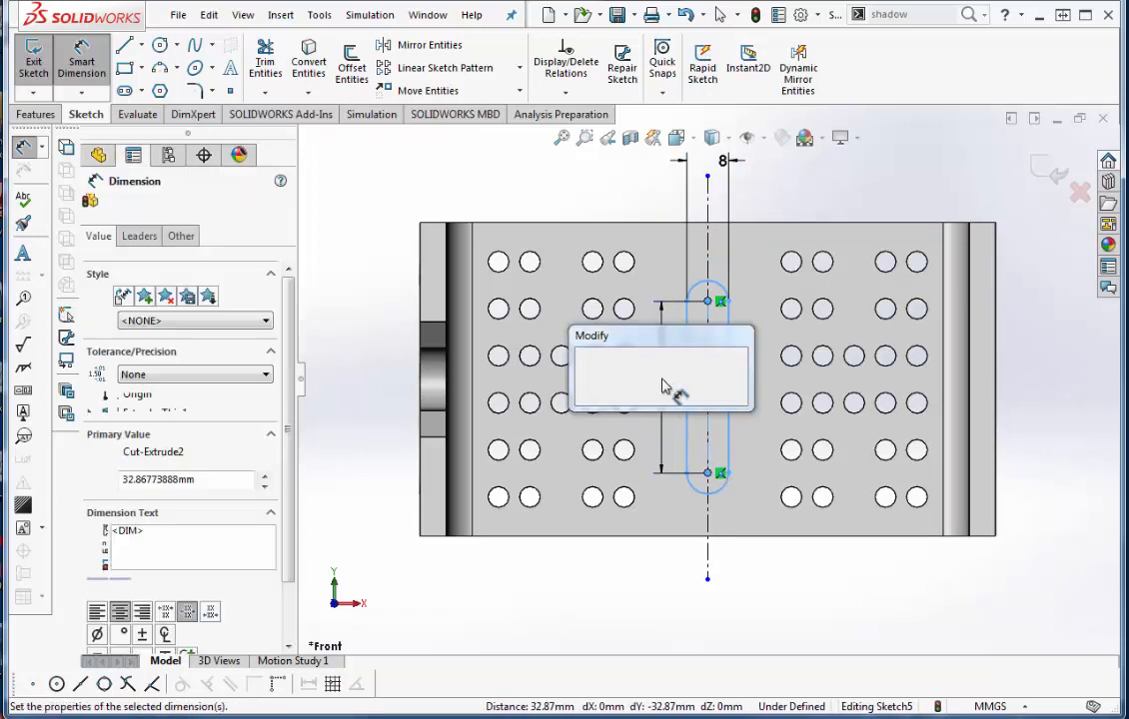
text(30)
key(Return)
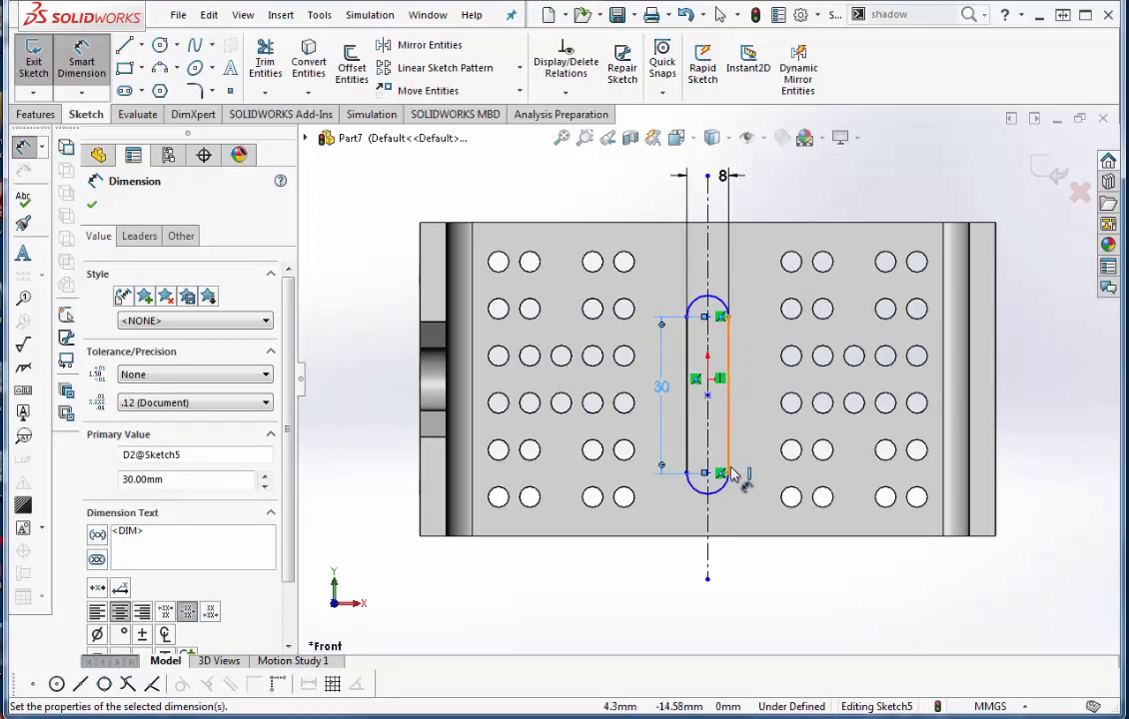
Dimension the slot's lower arc center 15 mm from the plate's bottom edge.
click(715, 483)
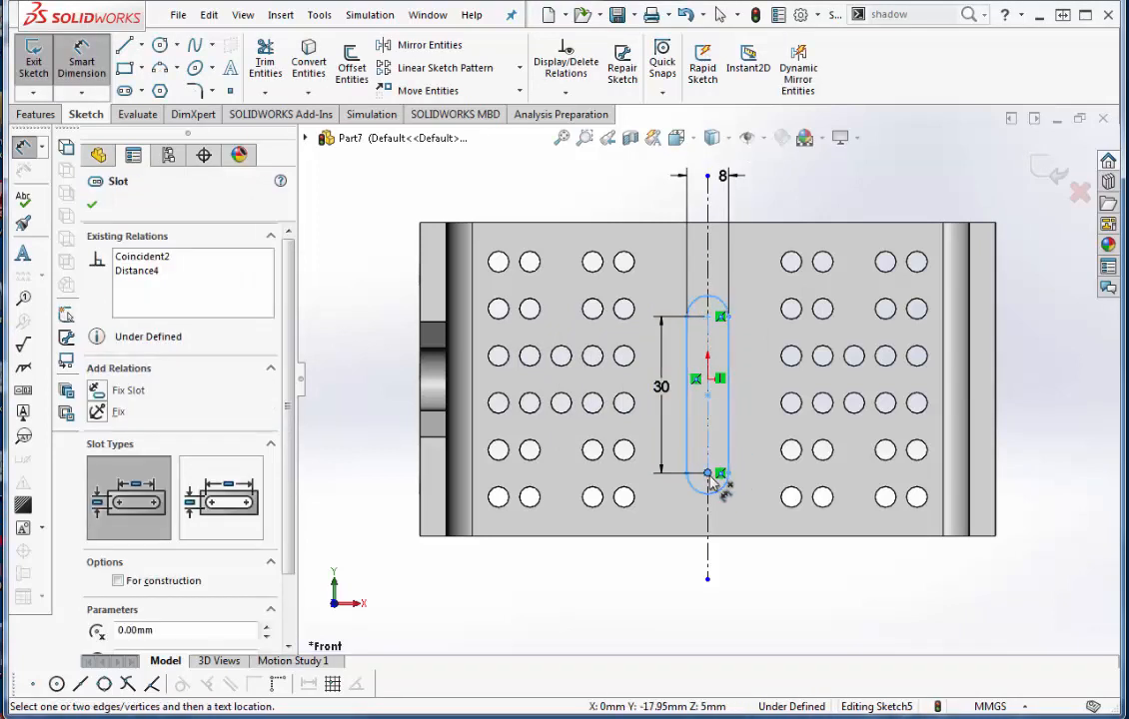
click(707, 535)
click(668, 515)
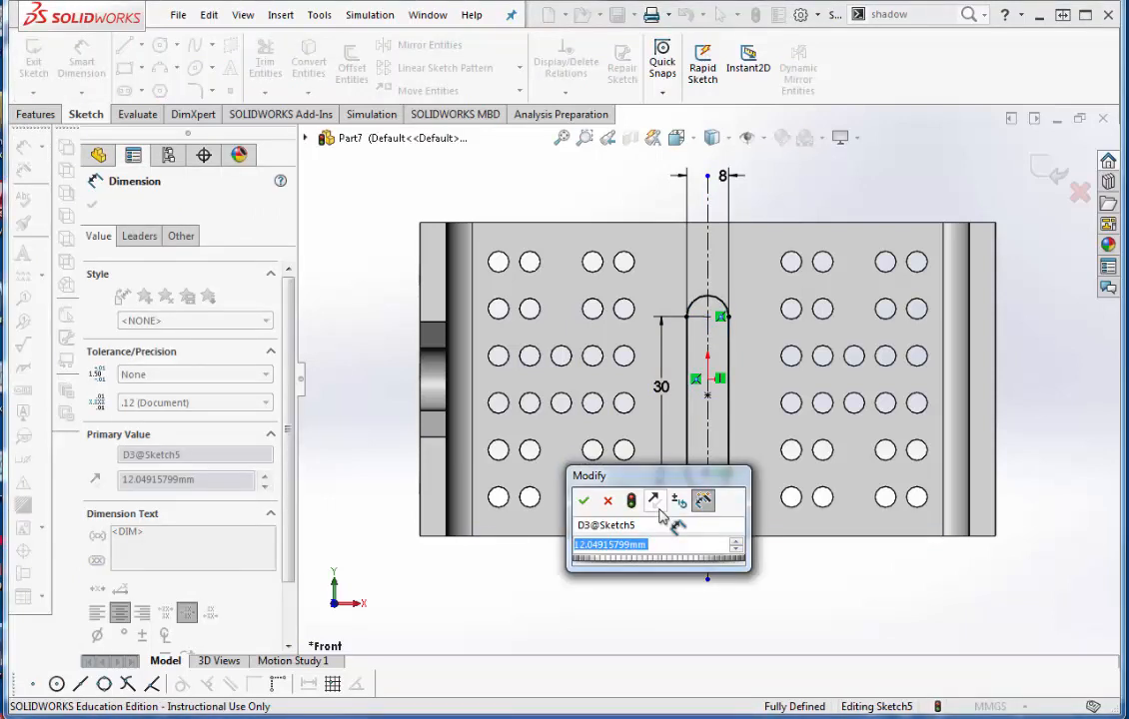
text(15)
key(Return)
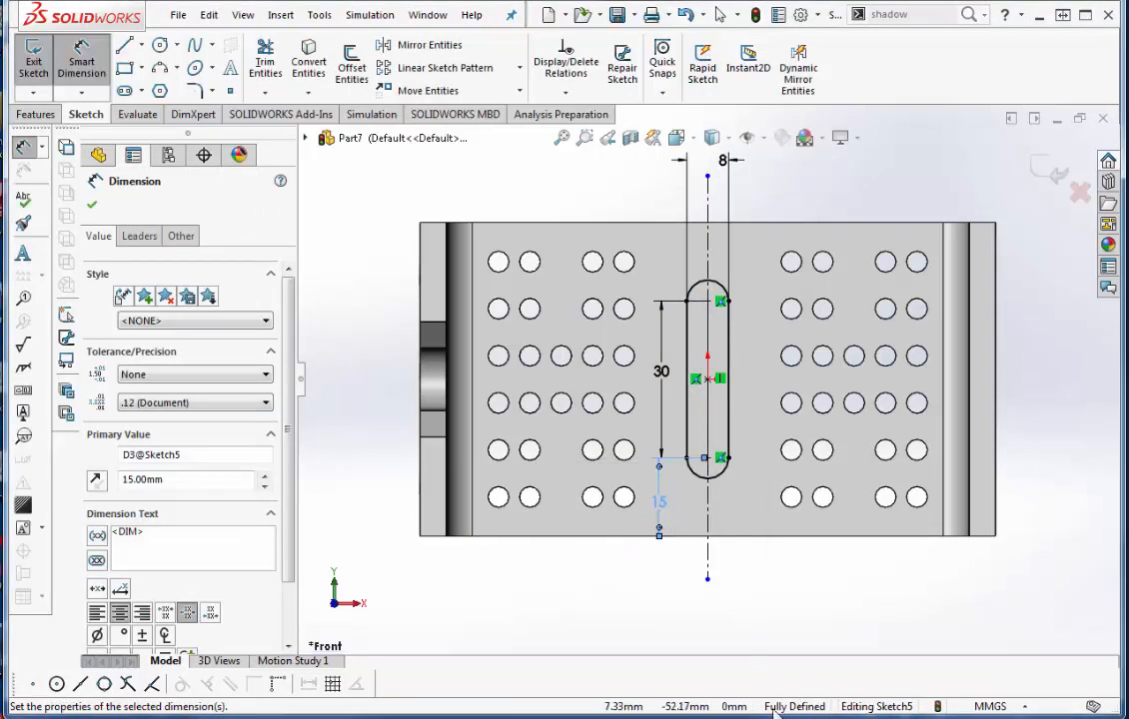
Cut the slot through the web with an Extruded Cut using the Up To Next end condition.
click(35, 114)
click(277, 66)
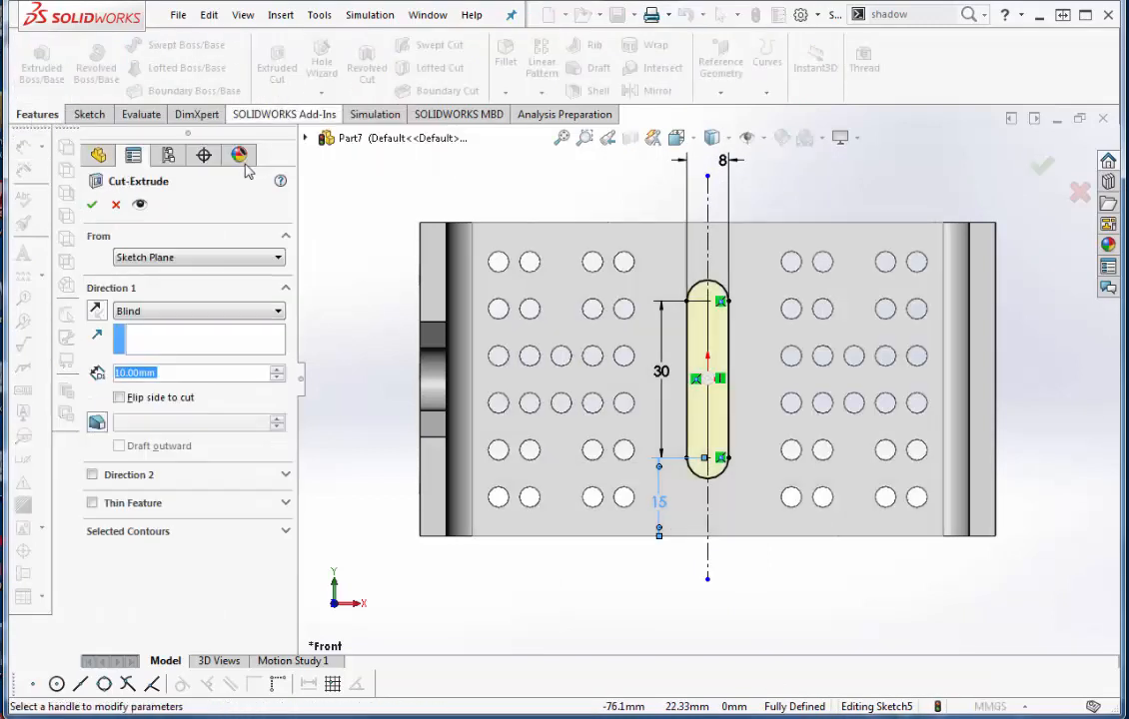
click(271, 316)
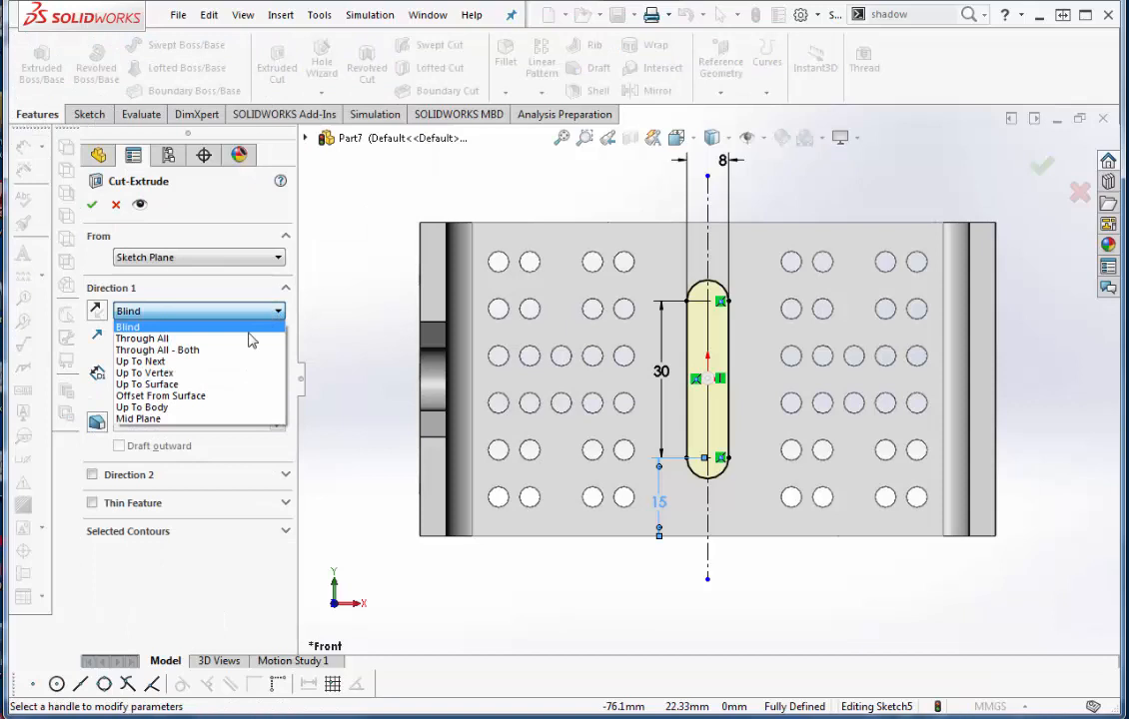
click(170, 357)
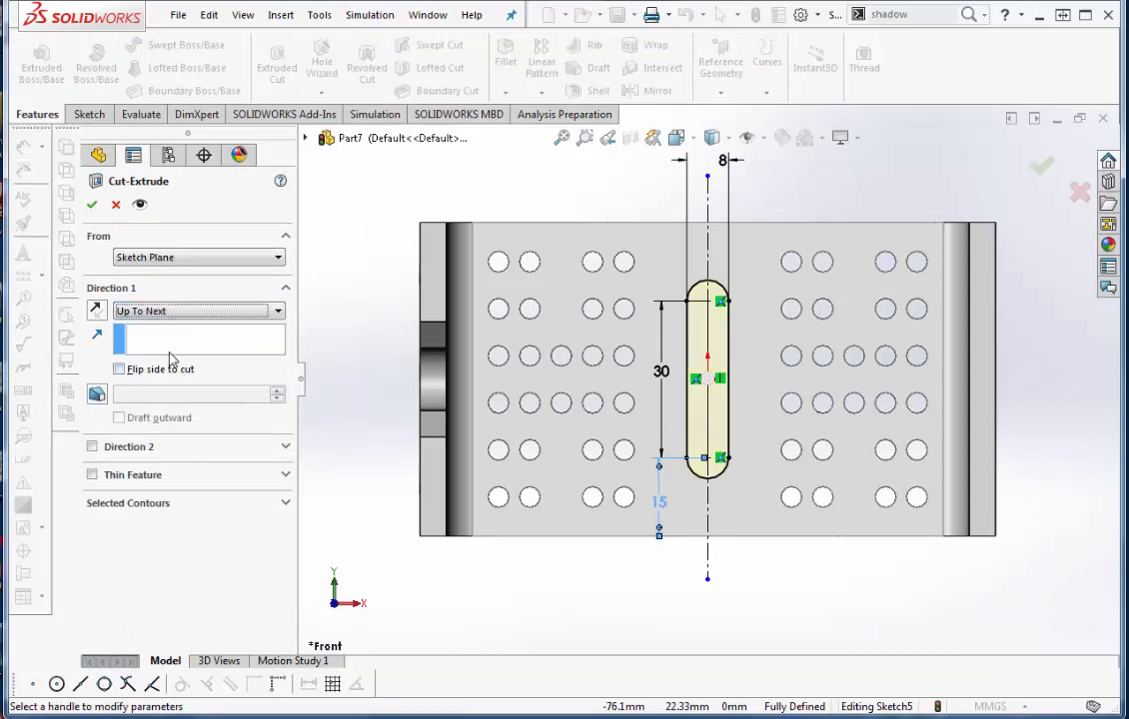
click(91, 203)
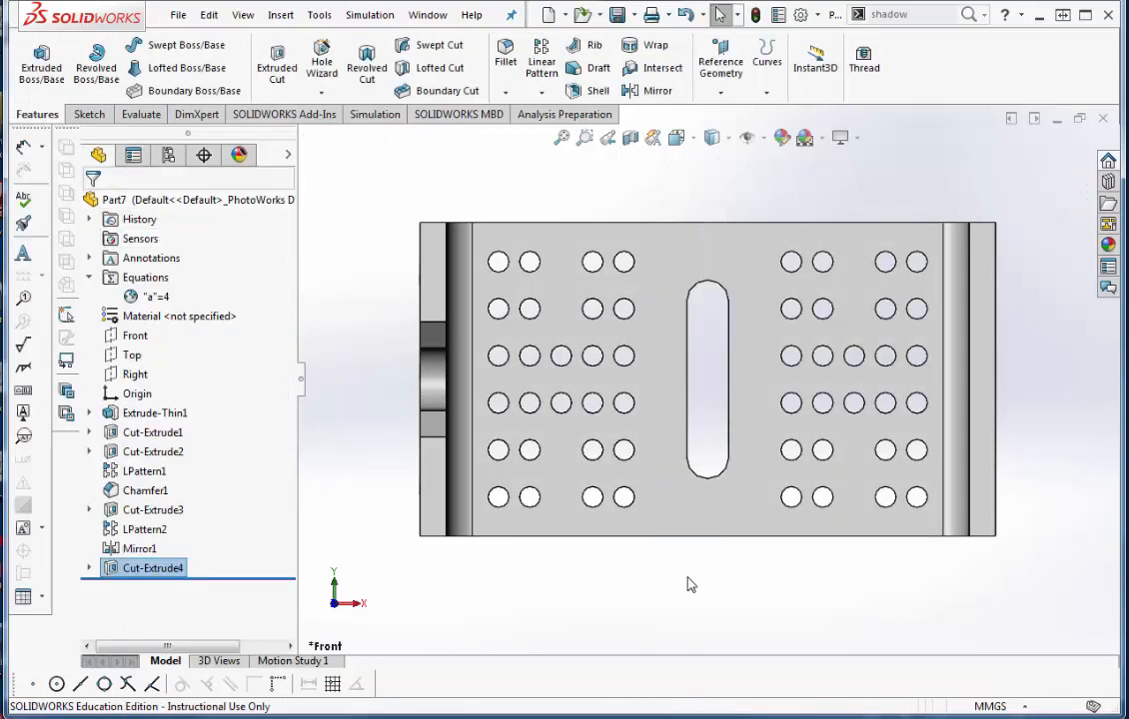
scroll(742, 273, up, 1)
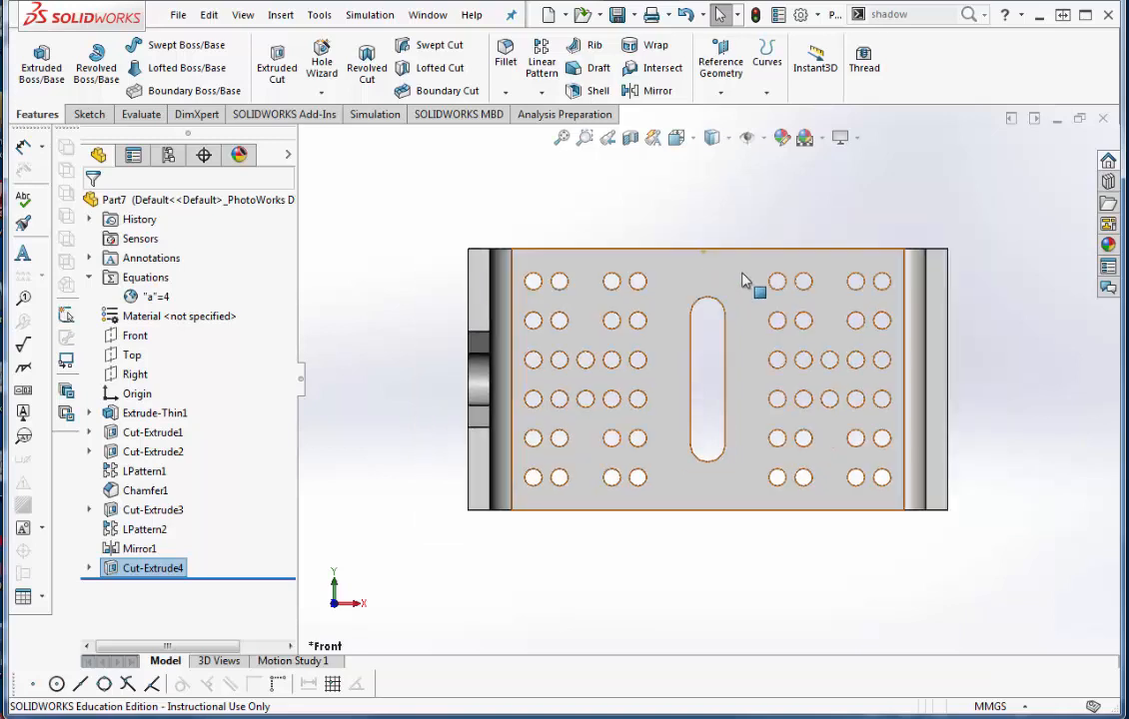
Check the R30 edge cutouts in the Connector drawing and start a new sketch on the web's front face.
scroll(740, 264, up, 3)
scroll(738, 255, down, 3)
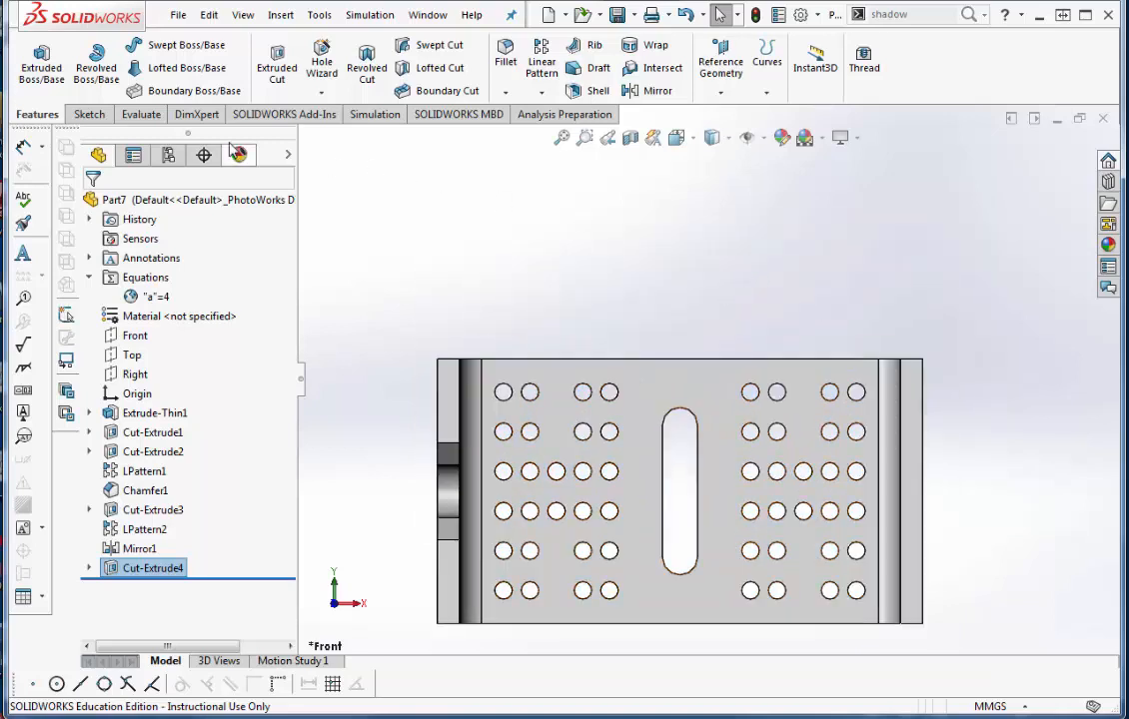
click(89, 115)
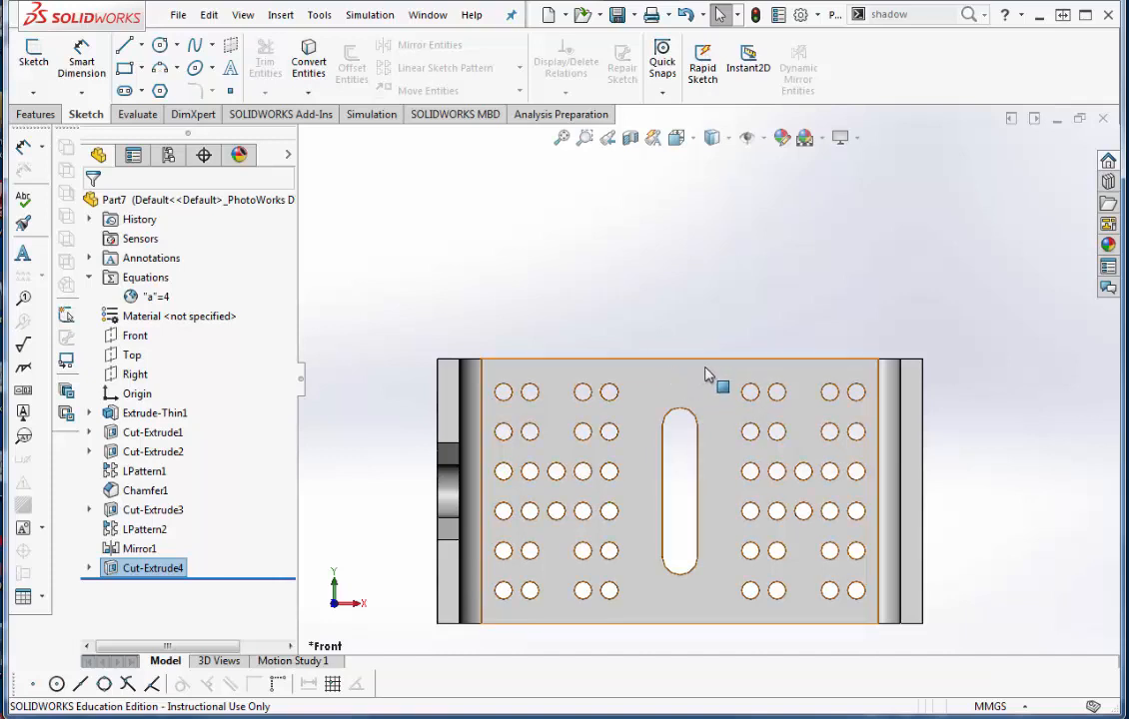
key(alt+Tab)
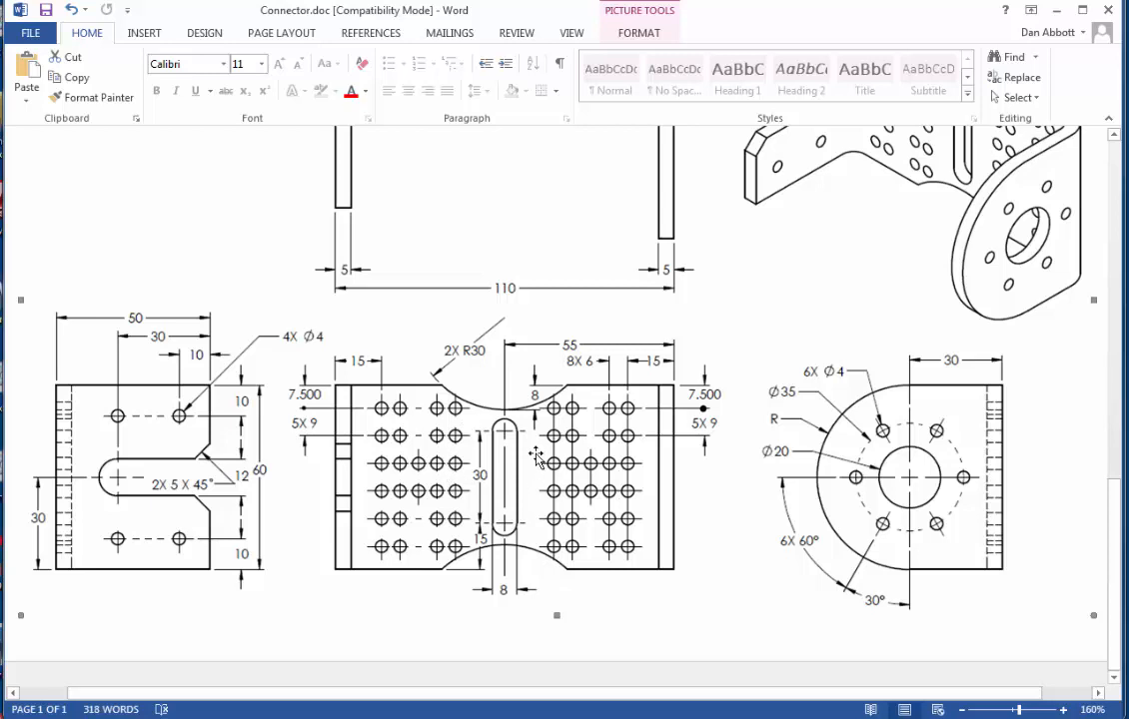
key(alt+Tab)
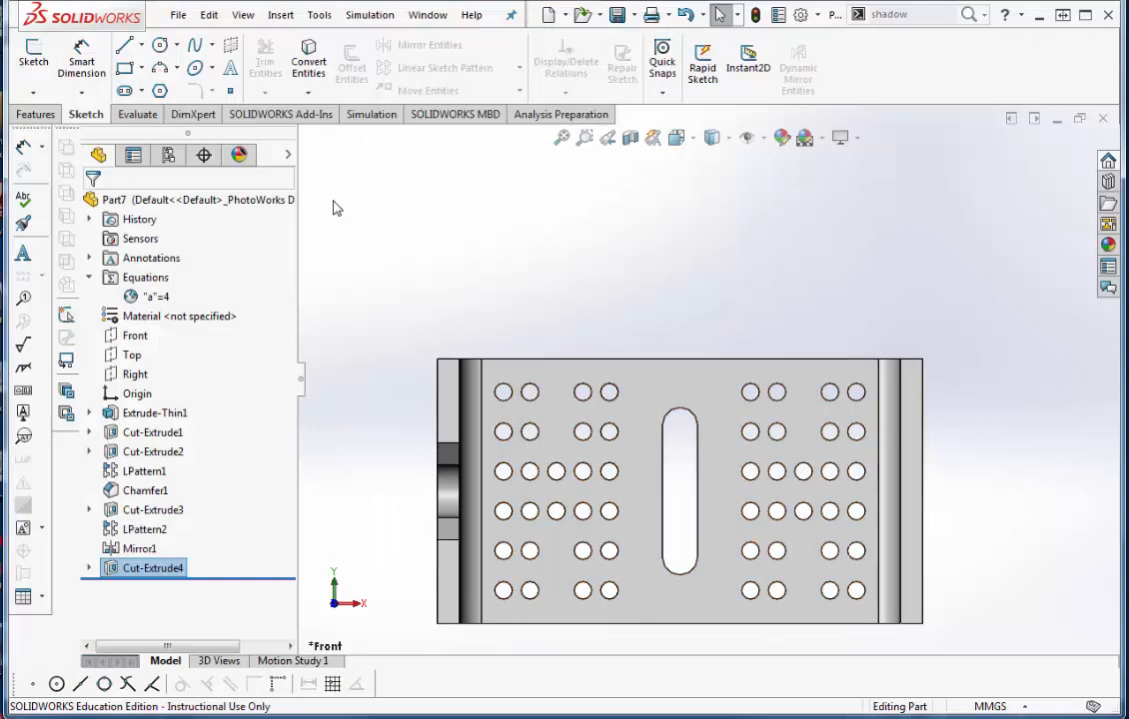
click(673, 390)
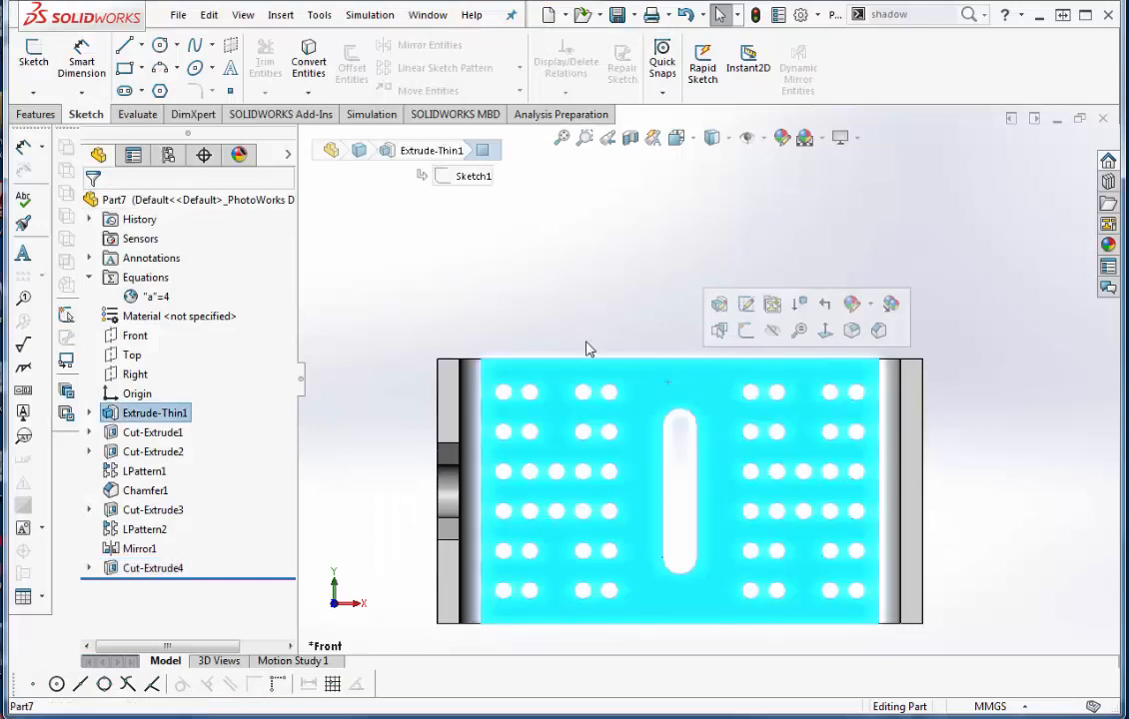
click(35, 60)
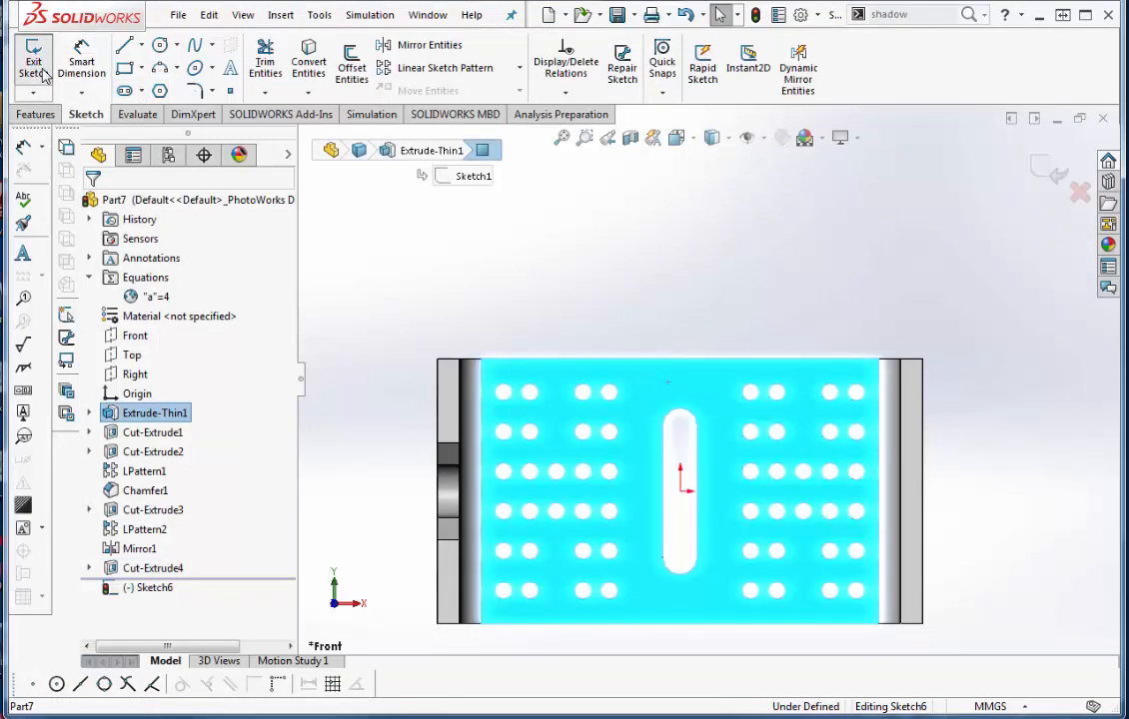
Sketch a vertical centerline through the origin, running from well above the plate to just below its bottom edge.
click(141, 45)
click(165, 89)
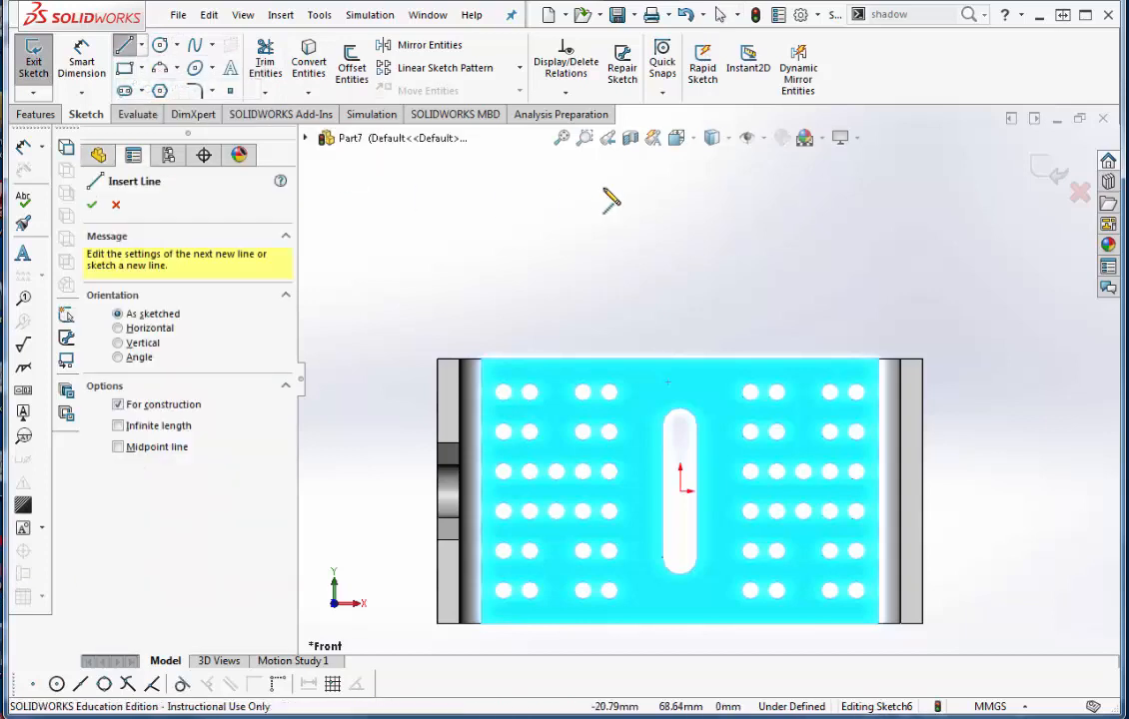
click(681, 200)
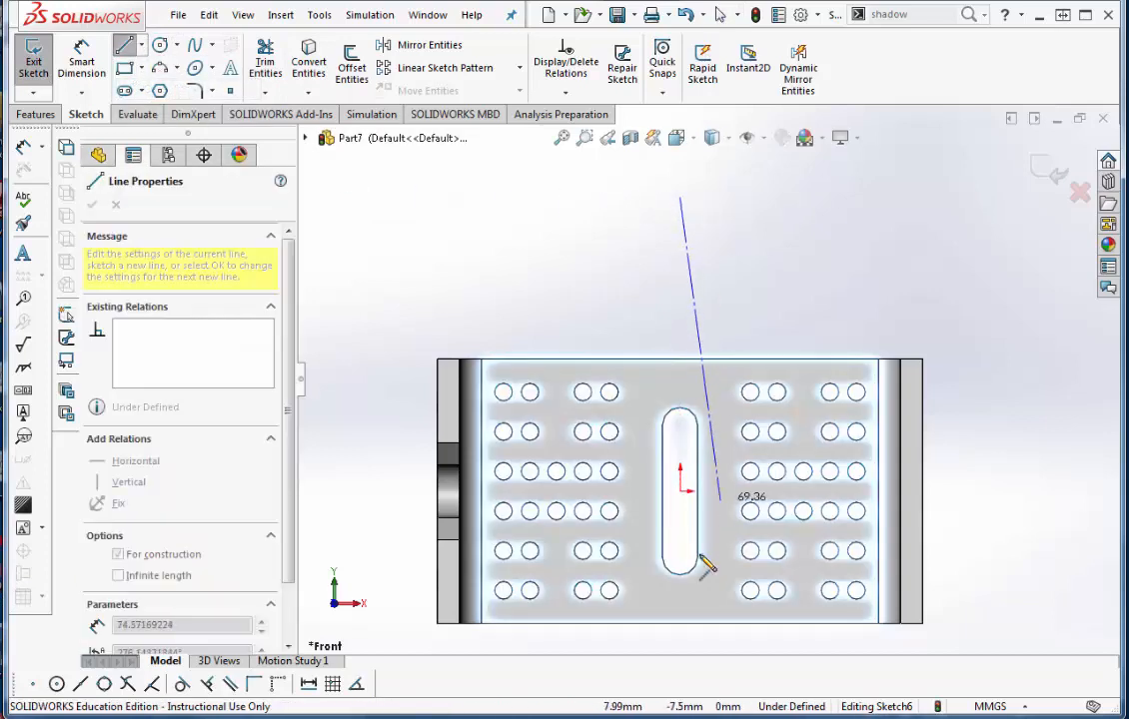
click(680, 641)
key(Escape)
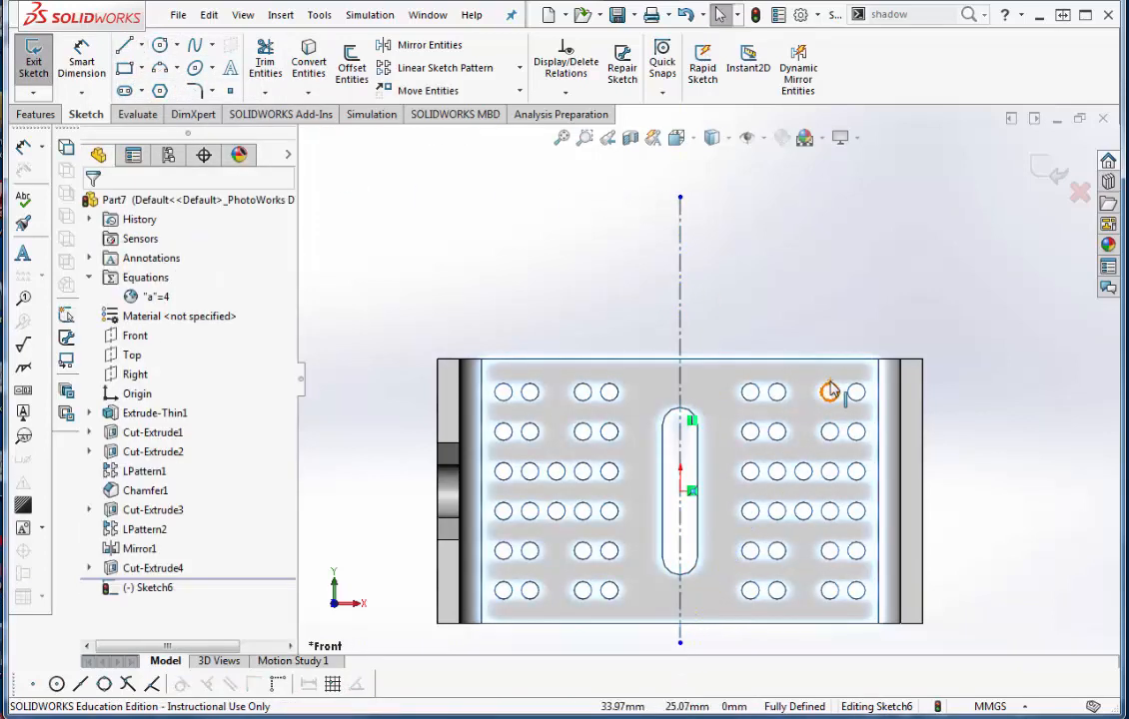
Sketch a circle about 59 mm in diameter, centered on the centerline above the plate and overlapping its top edge.
click(159, 45)
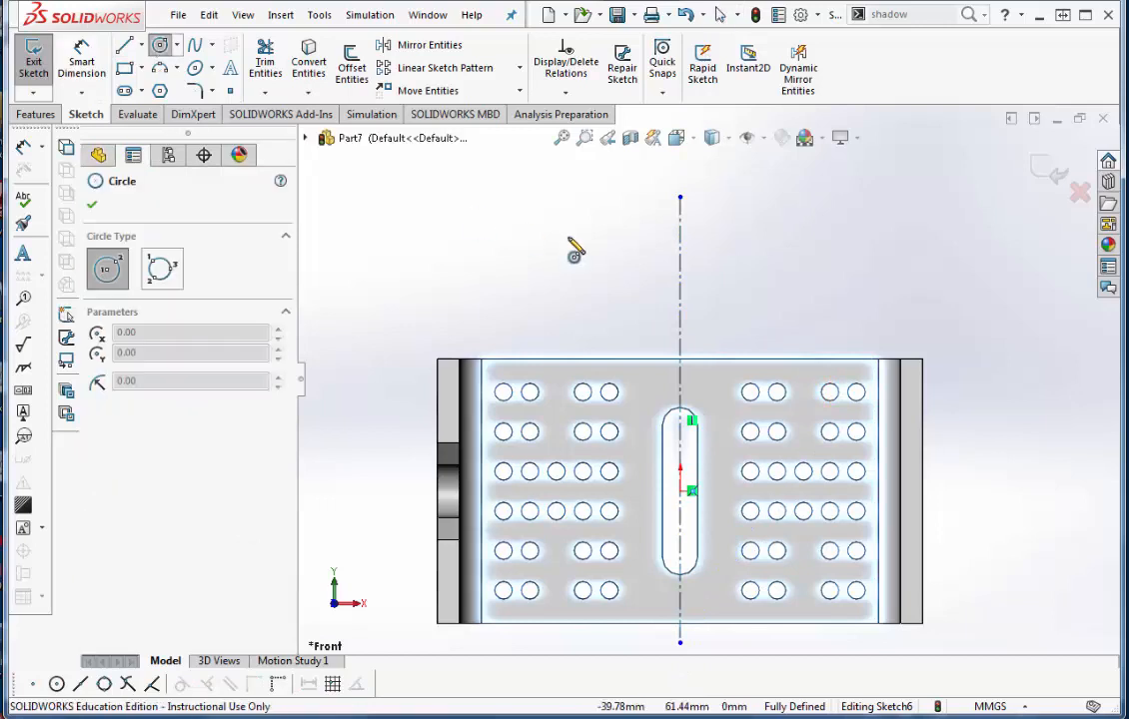
click(681, 251)
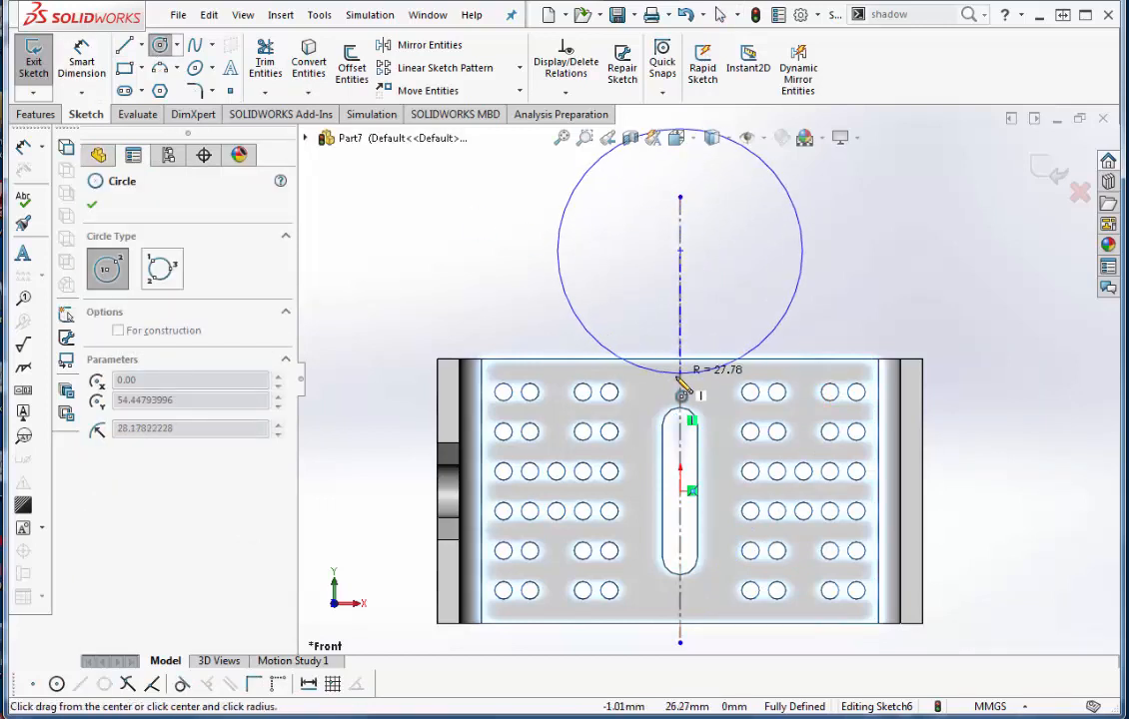
click(680, 383)
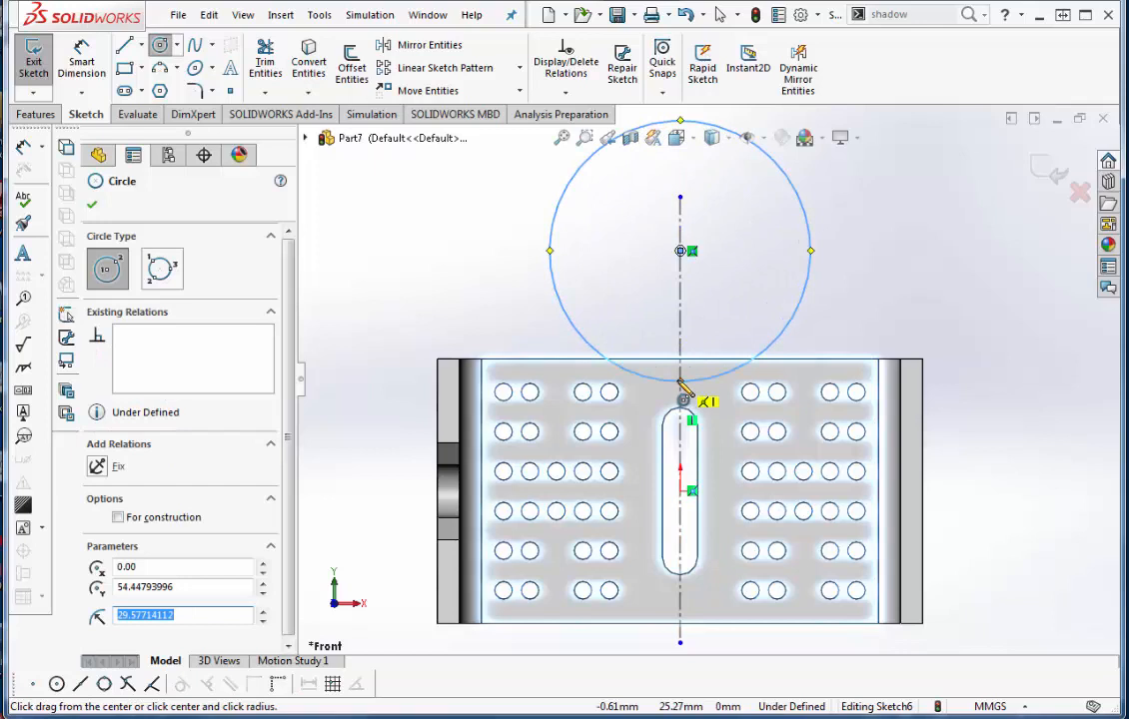
key(Escape)
Dimension the circle's diameter to 60 mm.
click(68, 65)
click(552, 240)
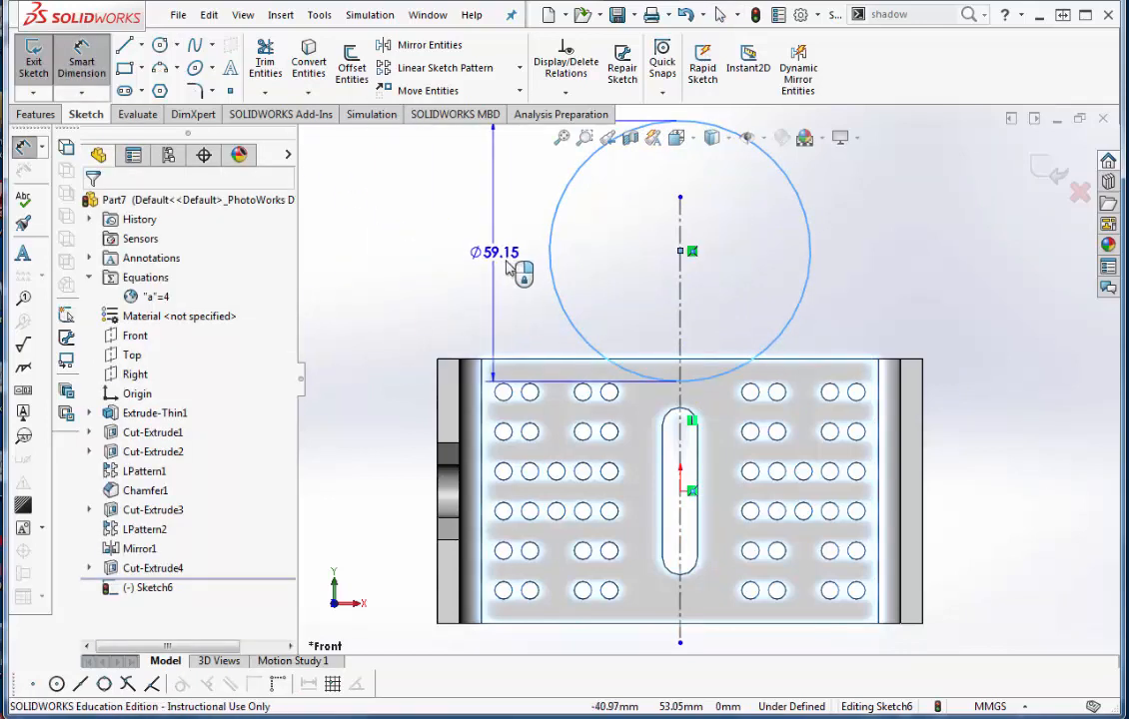
click(428, 254)
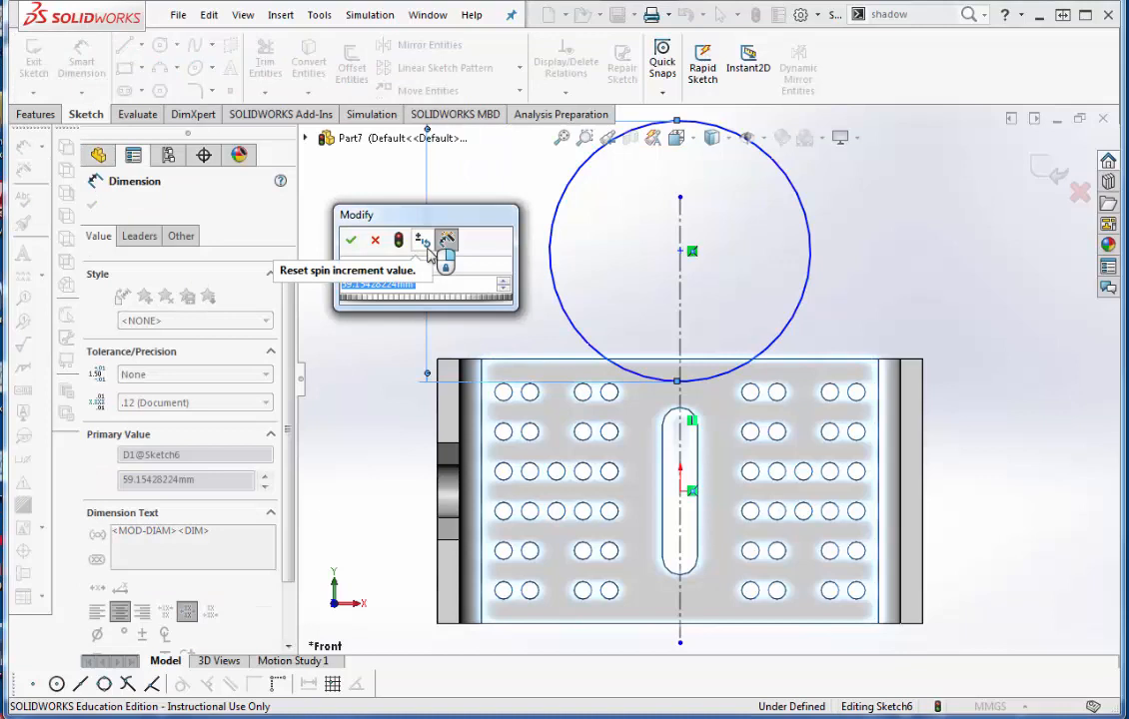
text(60)
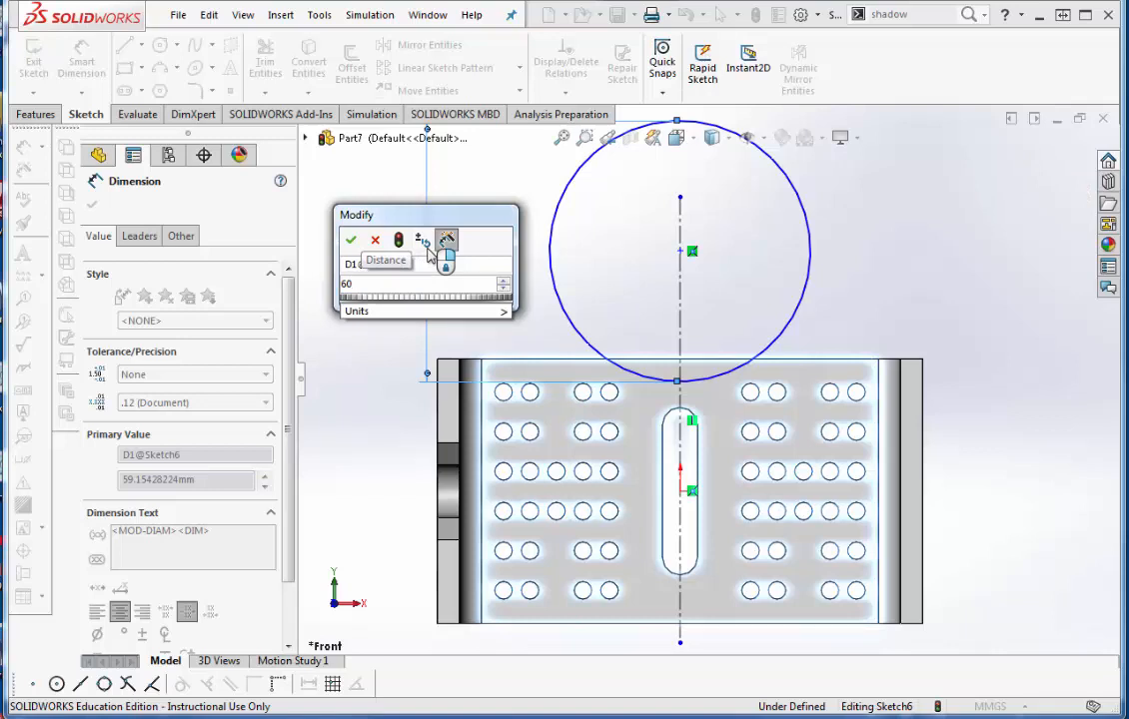
key(Return)
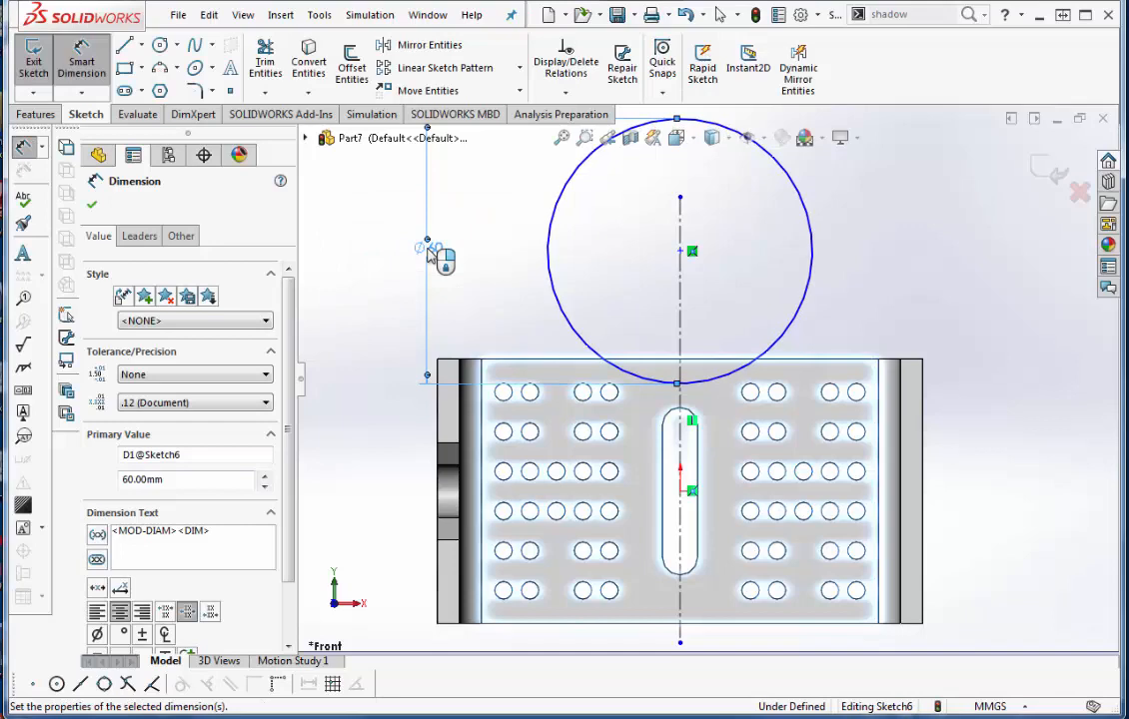
key(Escape)
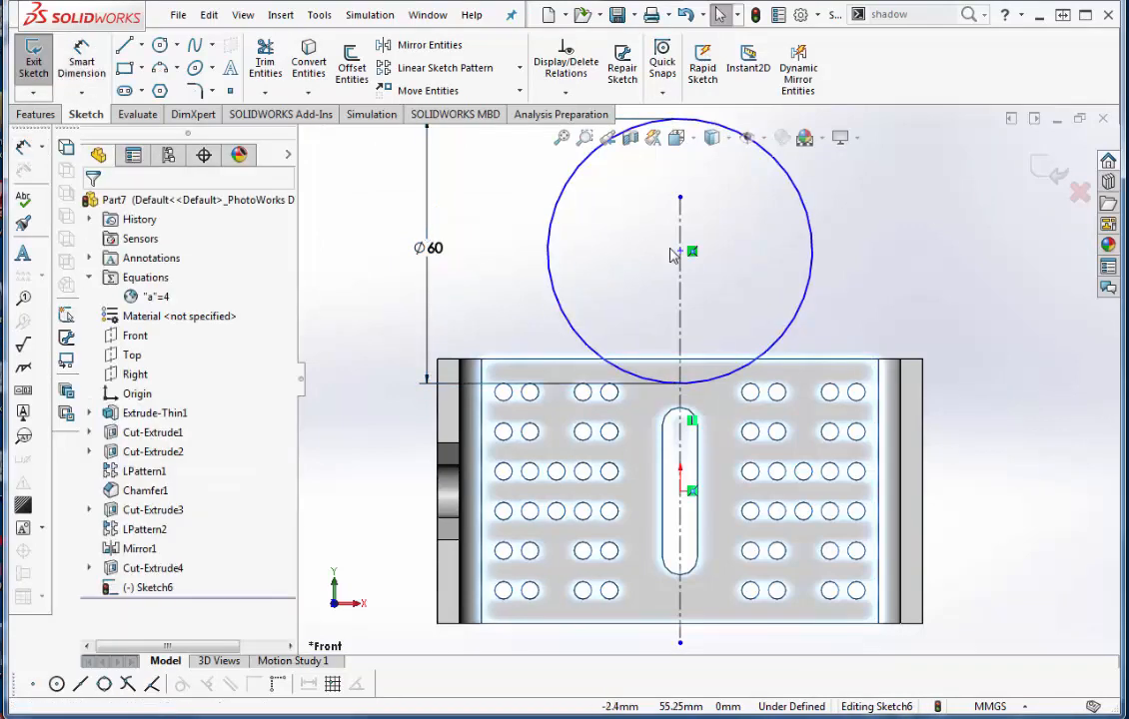
mouse_move(679, 252)
mouse_down()
mouse_move(687, 280)
mouse_move(685, 246)
mouse_move(685, 277)
mouse_move(689, 258)
mouse_up()
scroll(704, 375, down, 3)
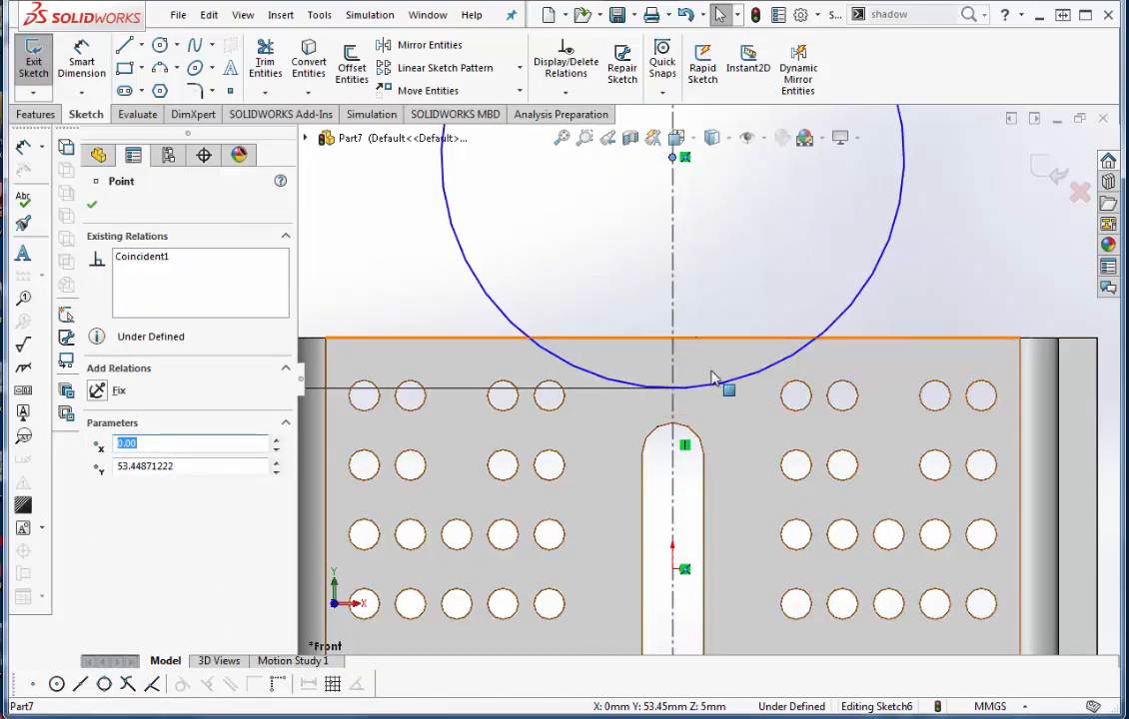
click(84, 72)
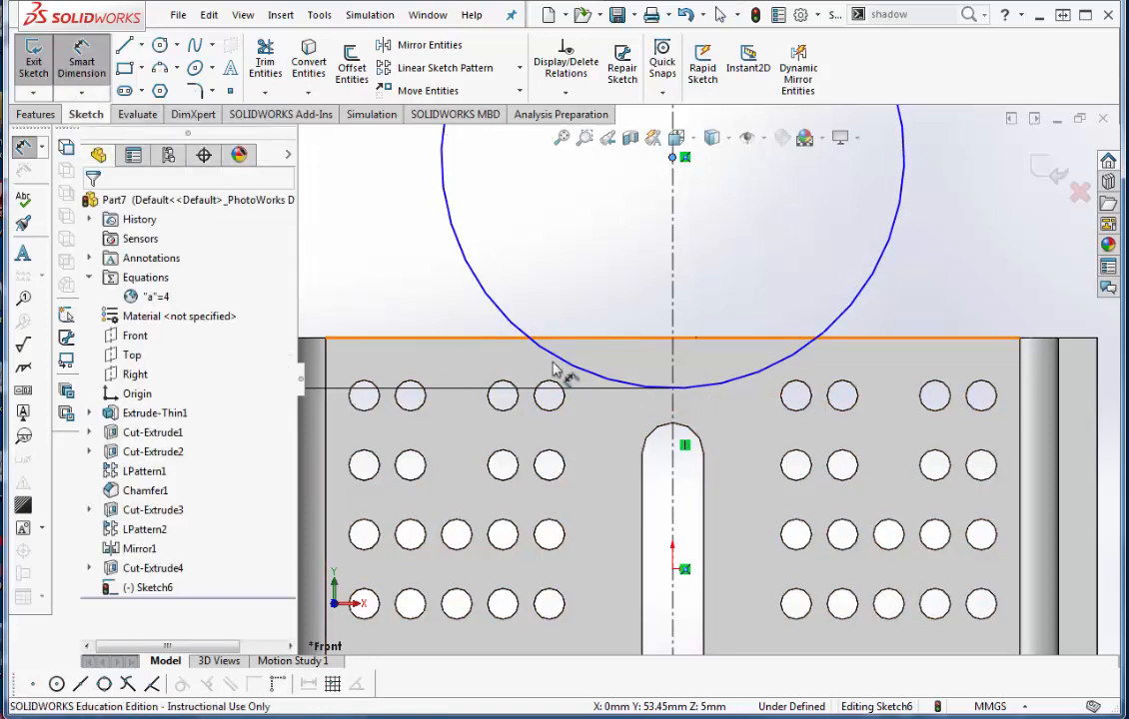
click(699, 394)
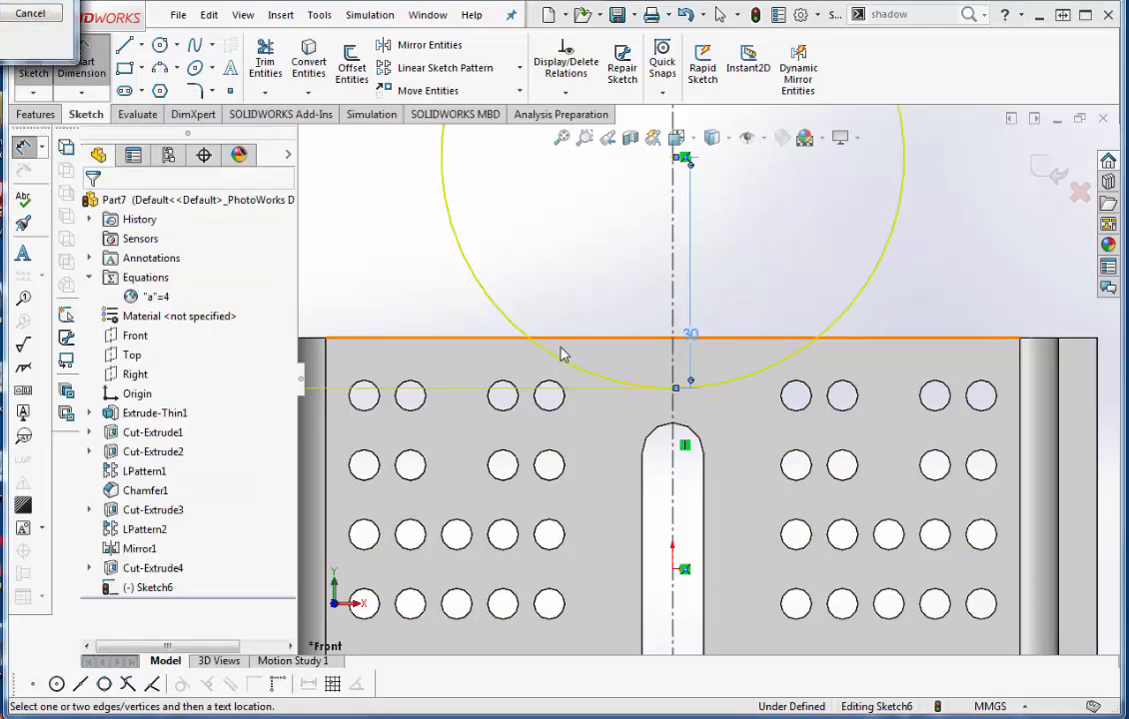
key(Escape)
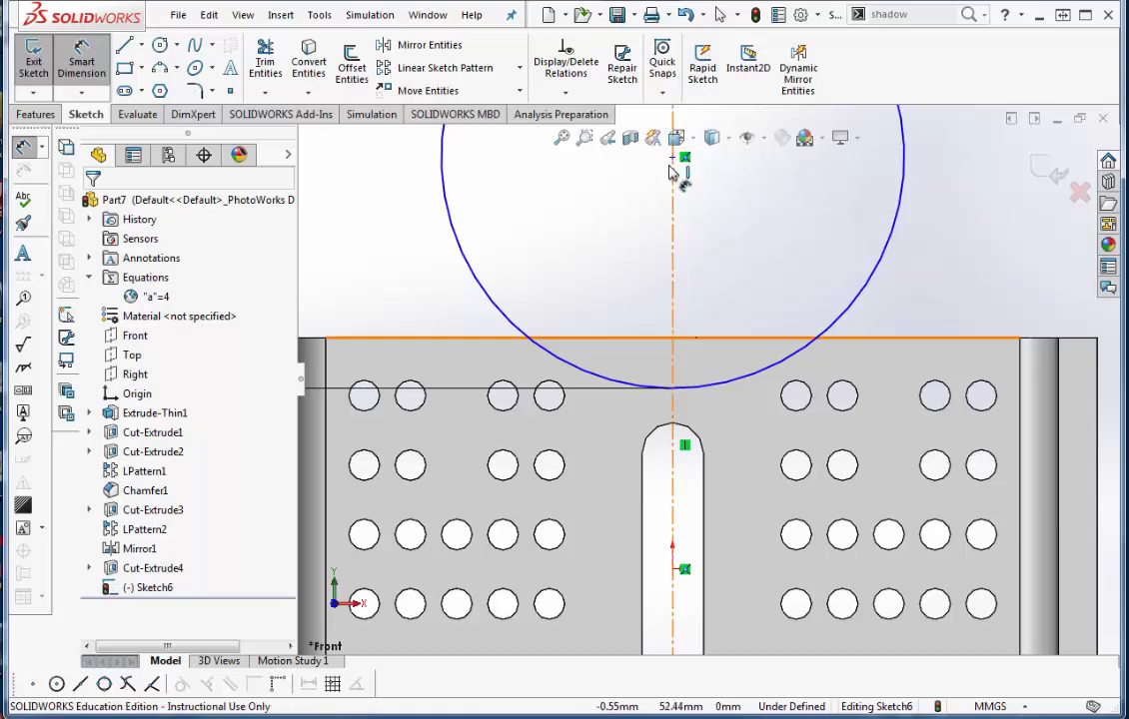
key(Escape)
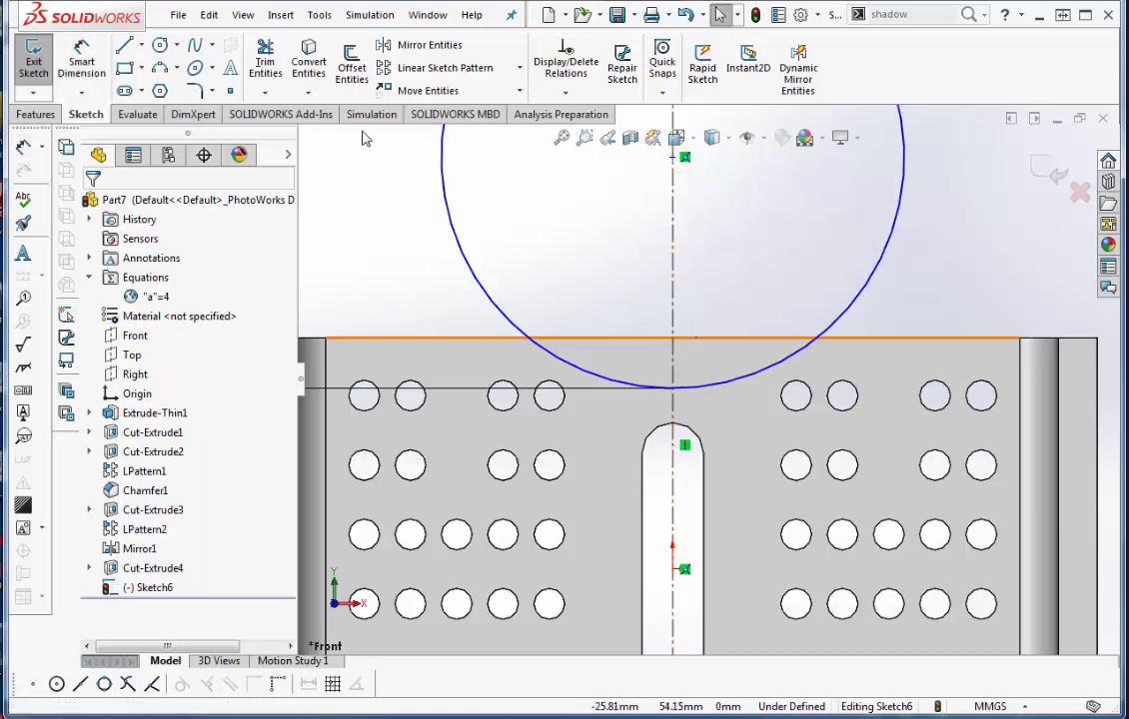
click(81, 62)
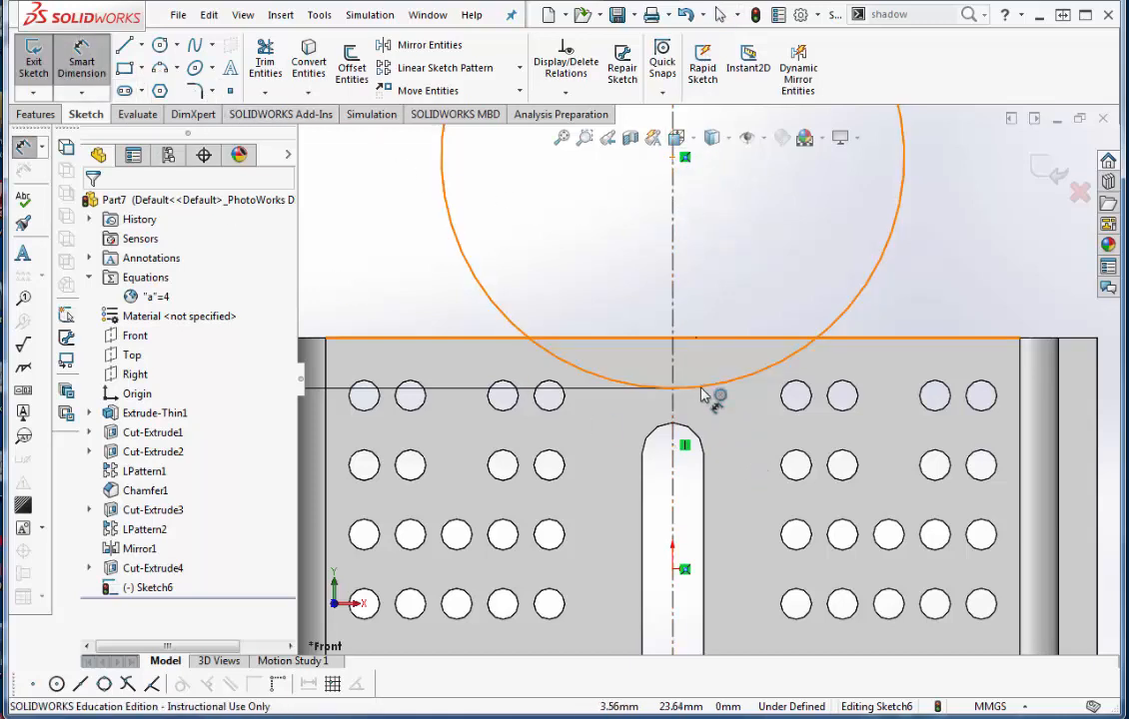
click(704, 392)
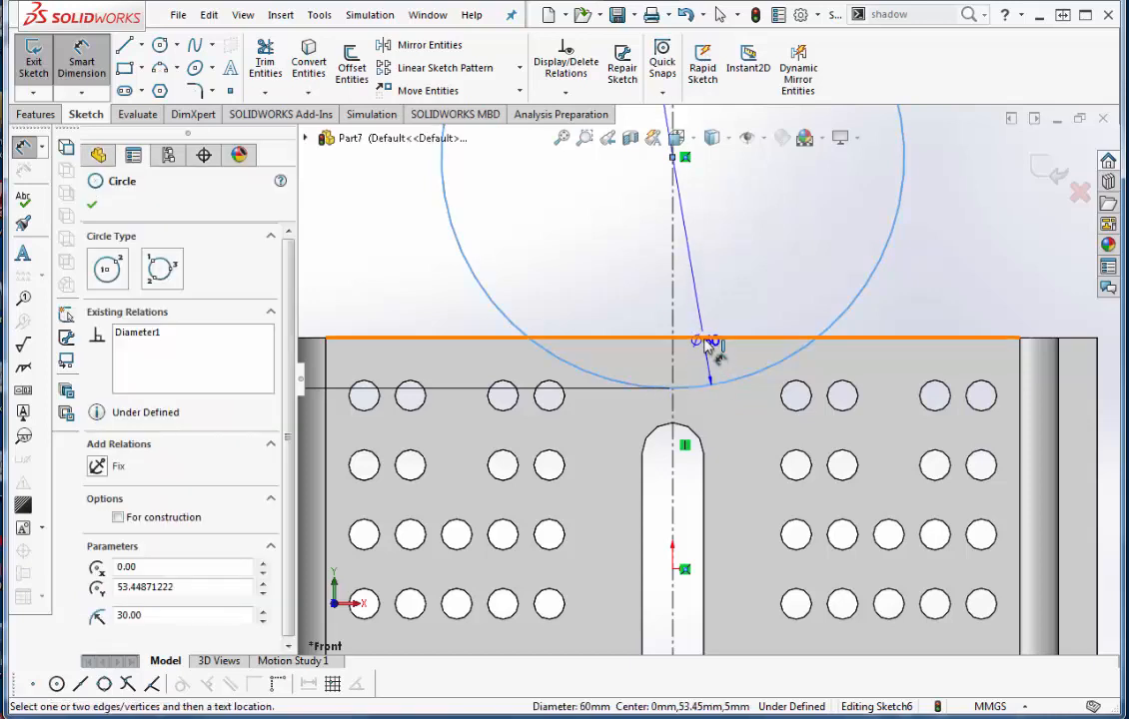
click(711, 340)
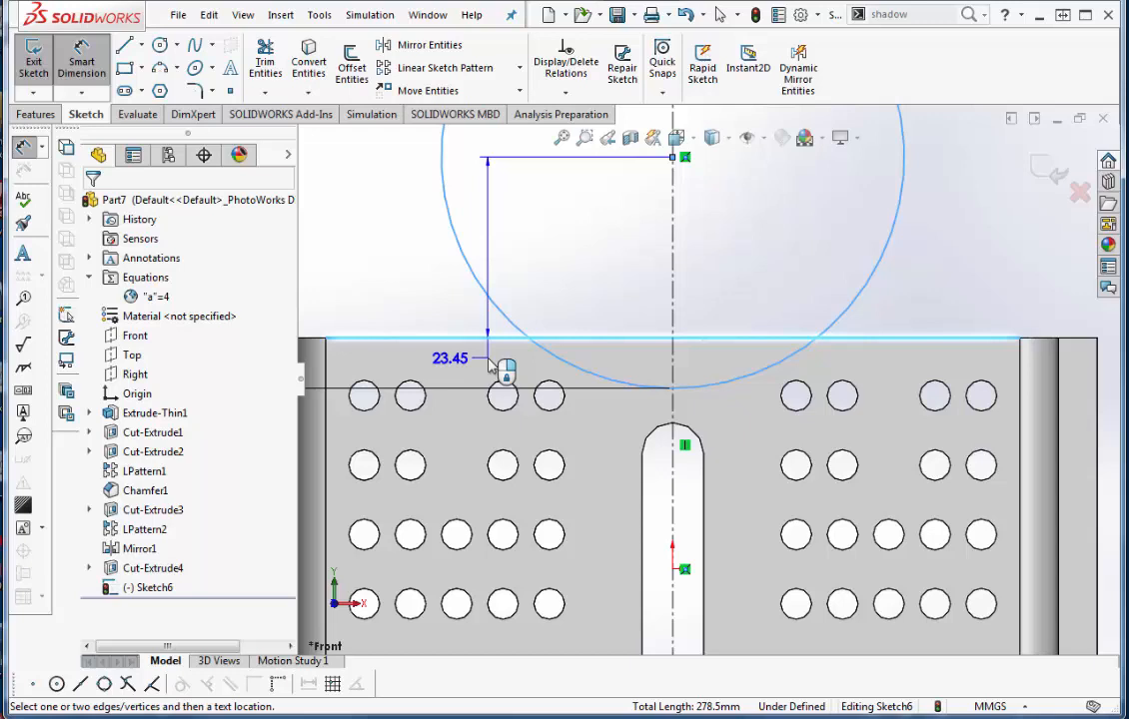
click(489, 360)
scroll(640, 402, up, 2)
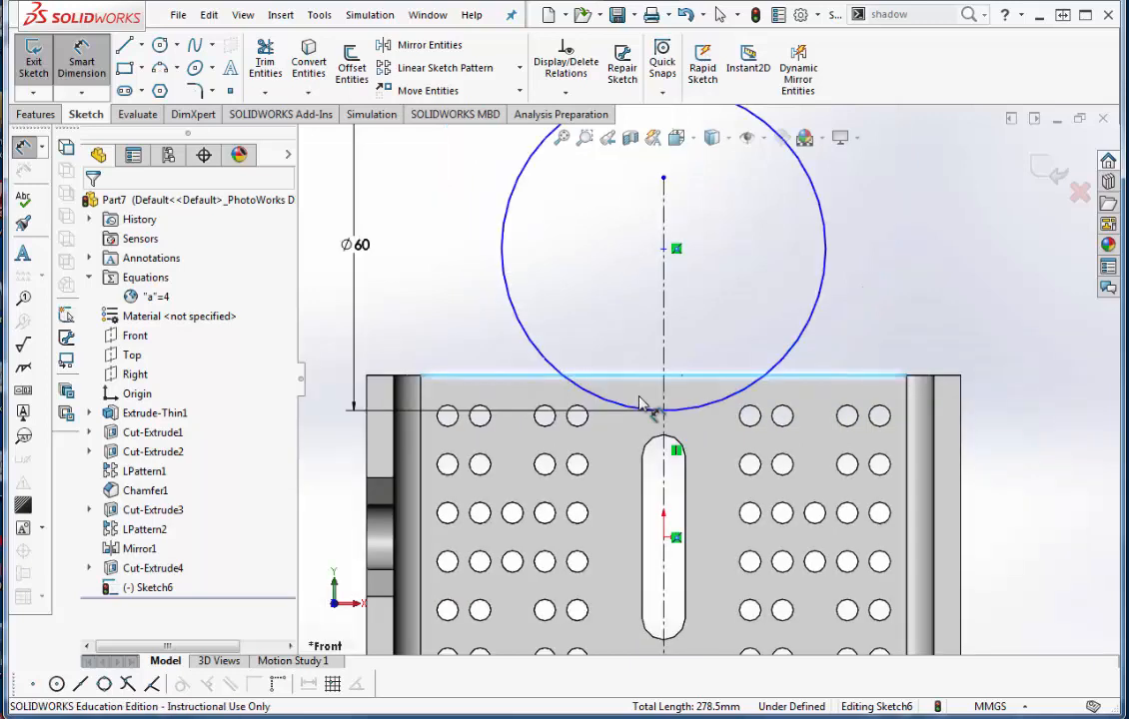
Dimension the circle's lowest point 8 mm below the web's top edge and move the diameter dimension farther out from the circle.
click(84, 78)
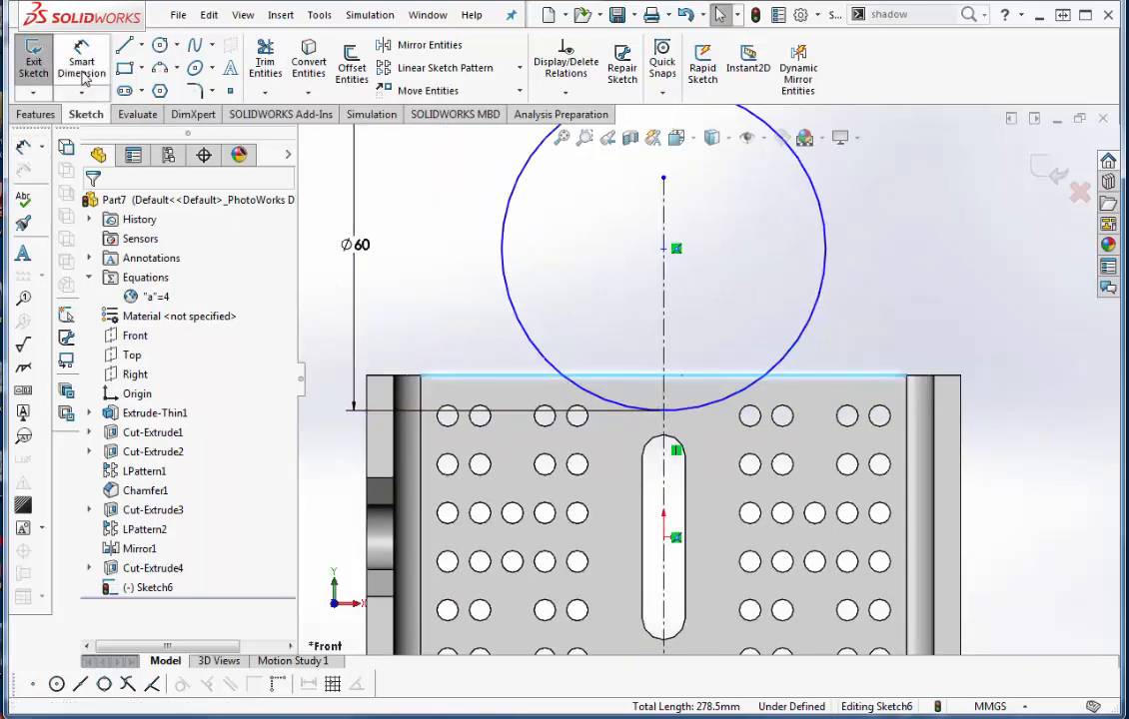
click(84, 78)
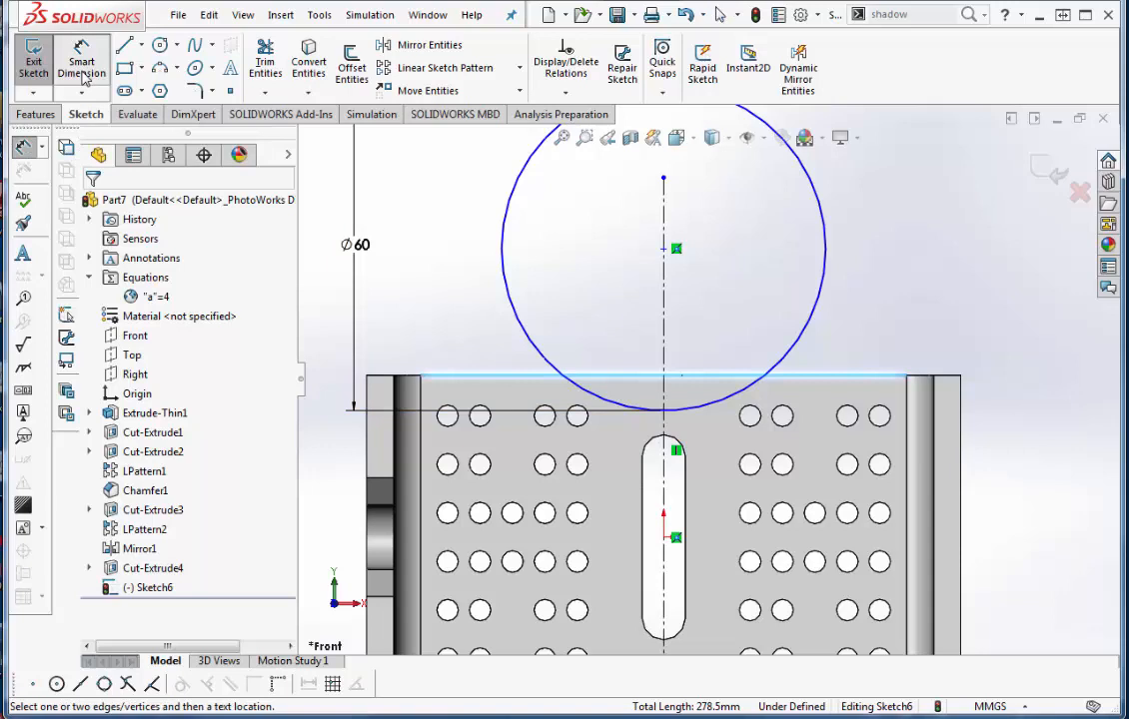
click(693, 411)
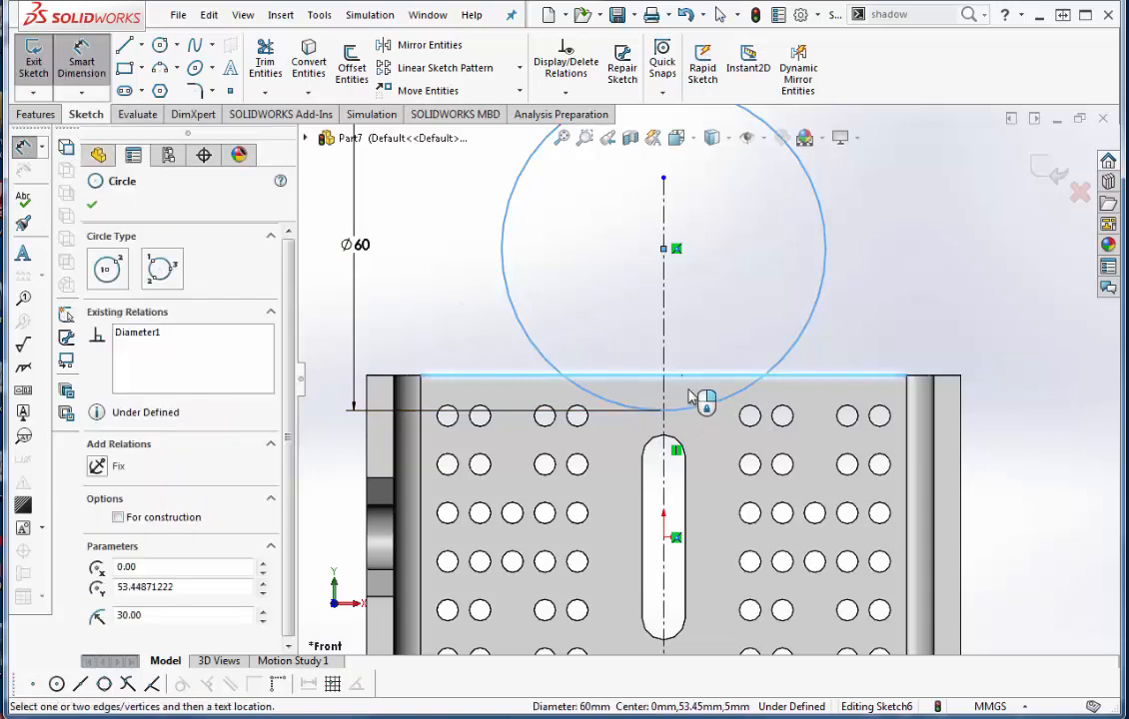
click(693, 379)
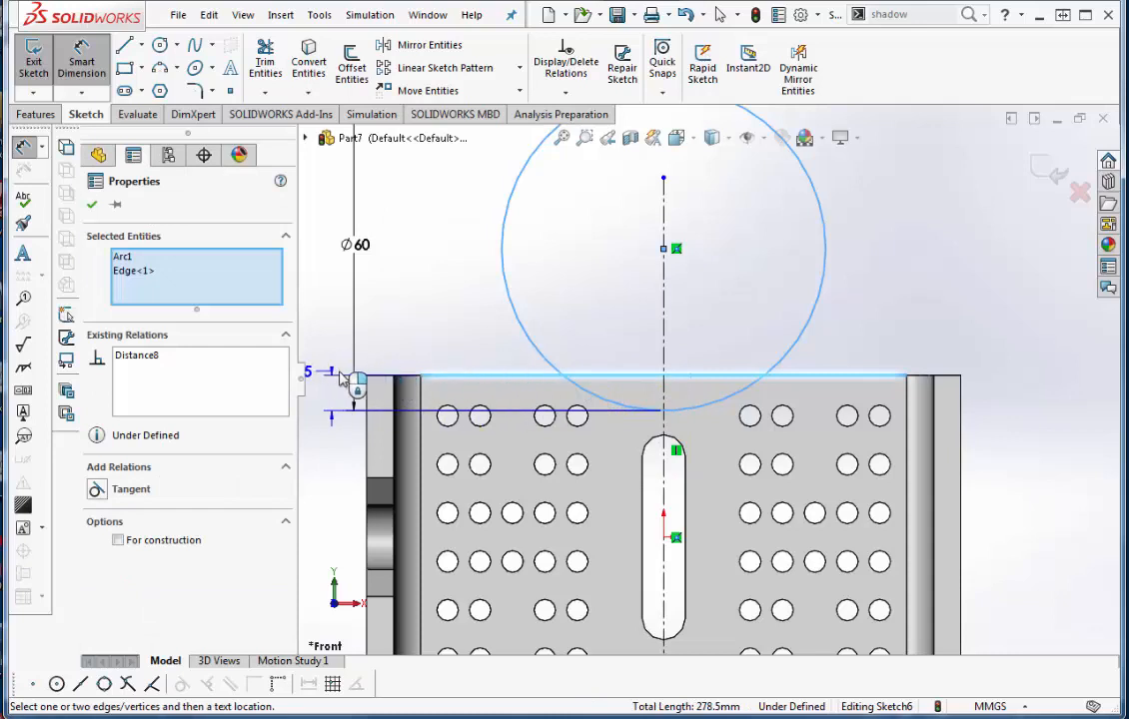
click(334, 381)
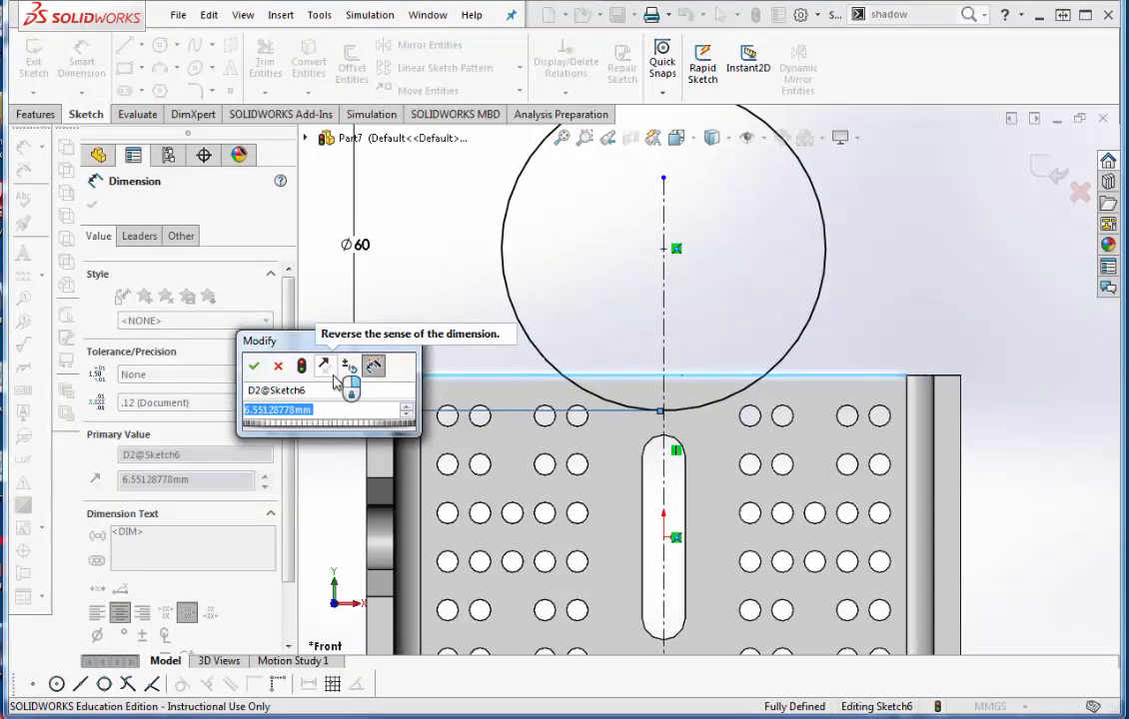
text(8)
key(Return)
scroll(393, 364, up, 3)
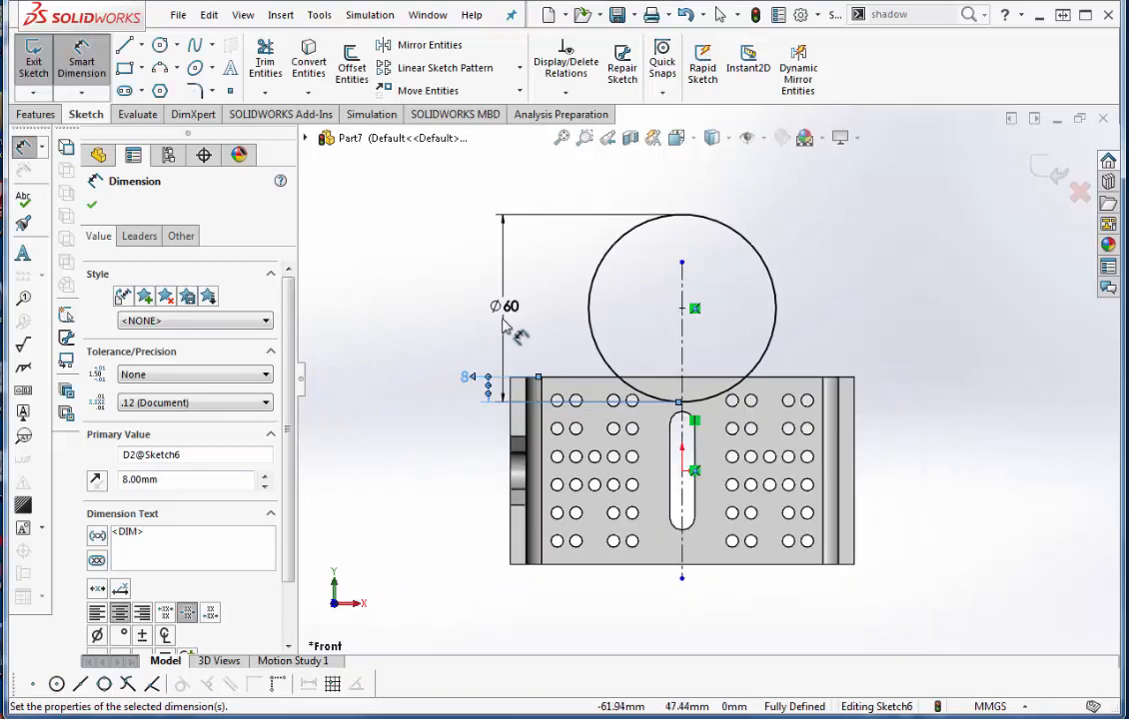
drag(507, 317, 447, 316)
key(Escape)
scroll(775, 400, down, 2)
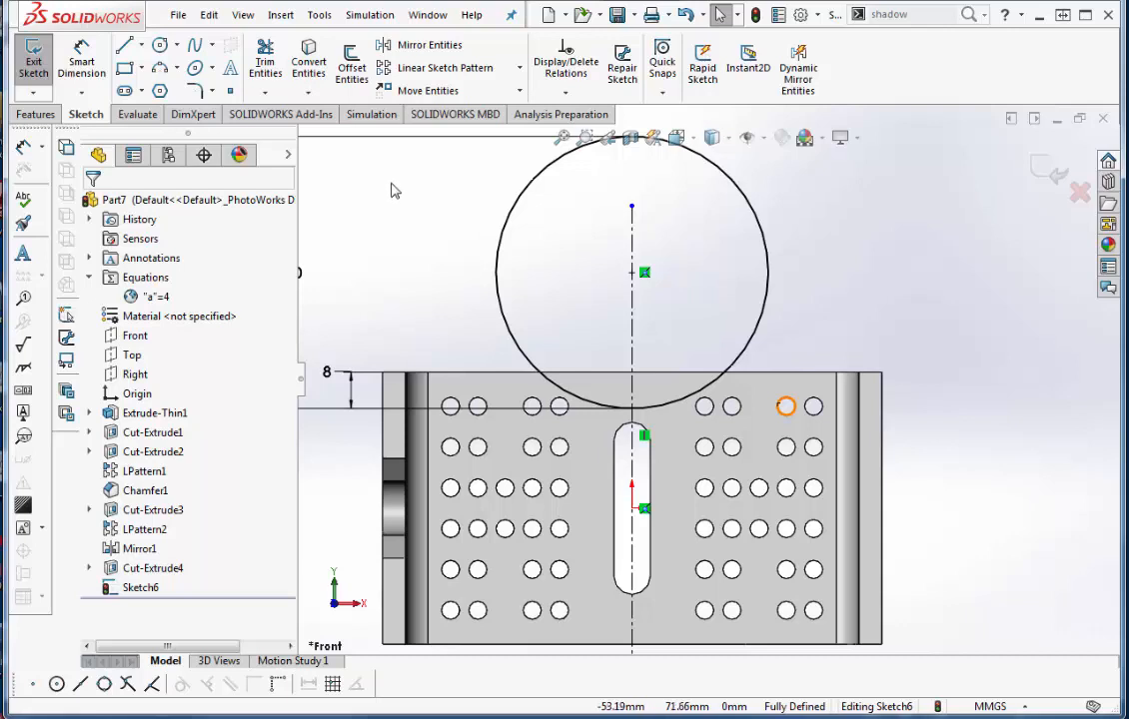
Convert the web's top edge into the sketch and trim the line and circle to the closed arc segment inside the web.
click(308, 58)
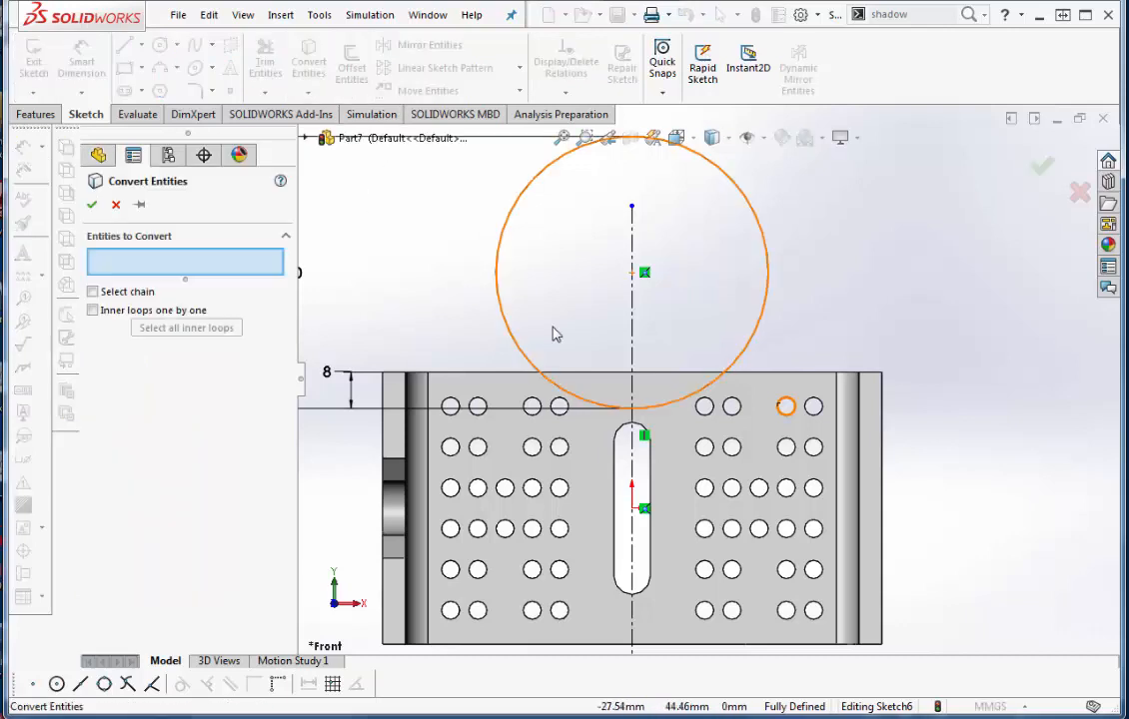
click(598, 374)
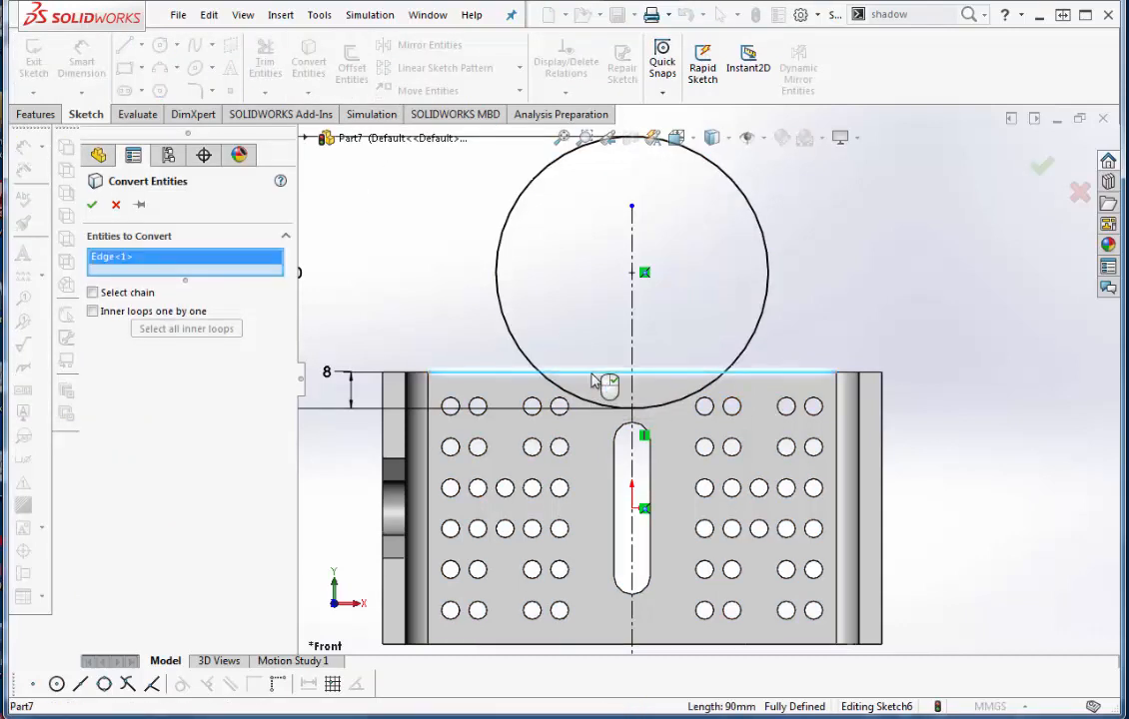
click(93, 204)
click(265, 62)
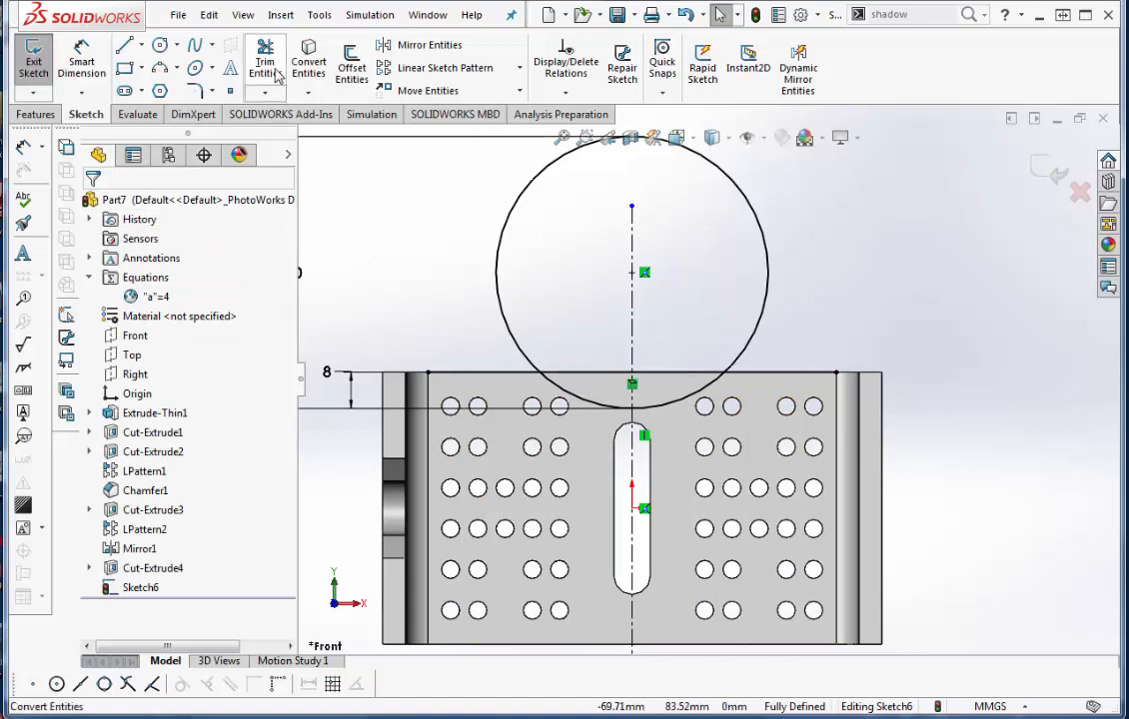
drag(514, 391, 518, 362)
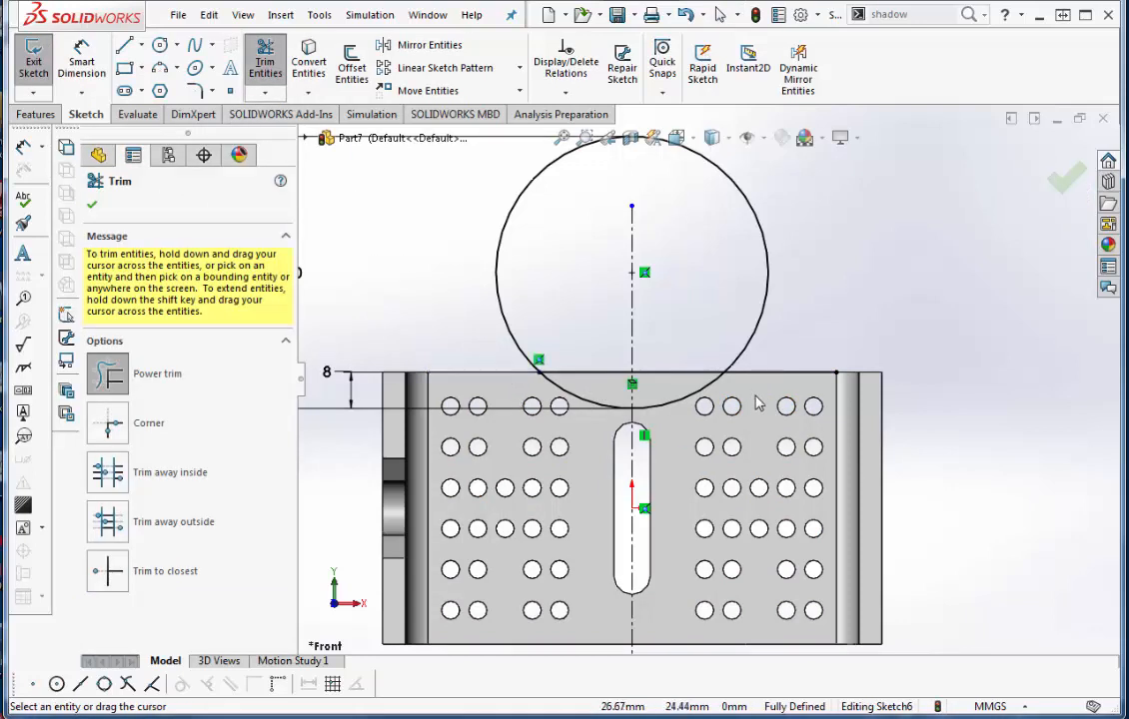
mouse_move(753, 394)
mouse_down()
mouse_move(775, 353)
mouse_move(731, 326)
mouse_up()
key(Escape)
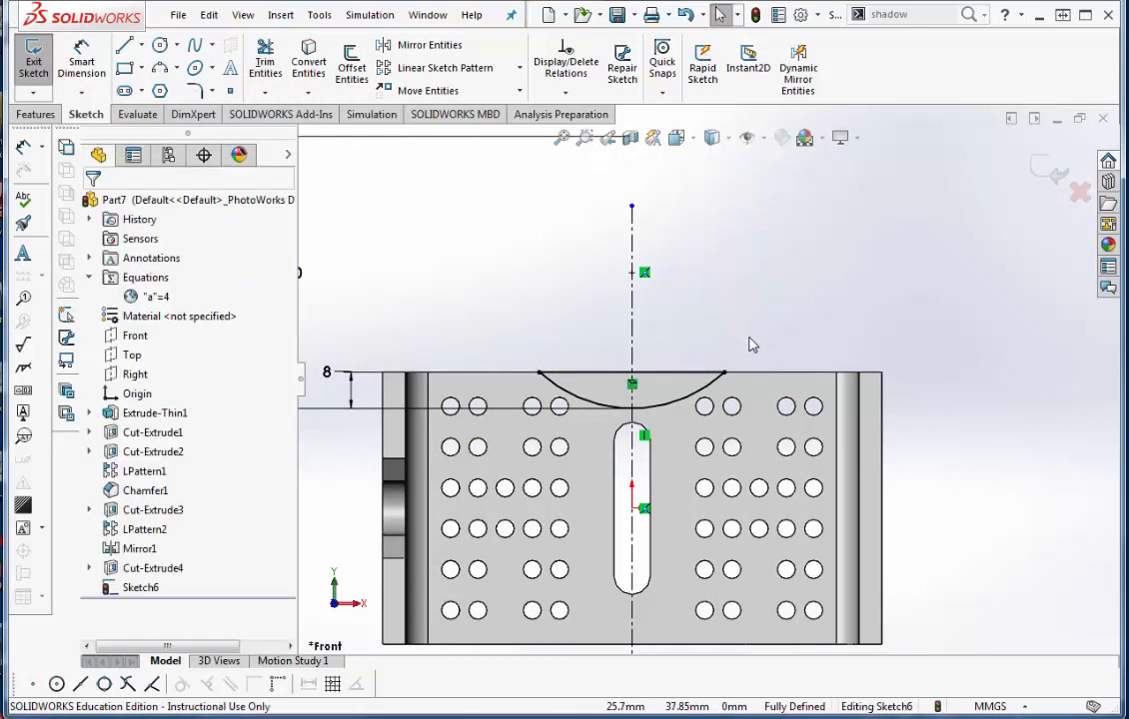
Cut the arc segment out of the web's top edge with an Extruded Cut set to Up To Next.
click(35, 114)
click(288, 78)
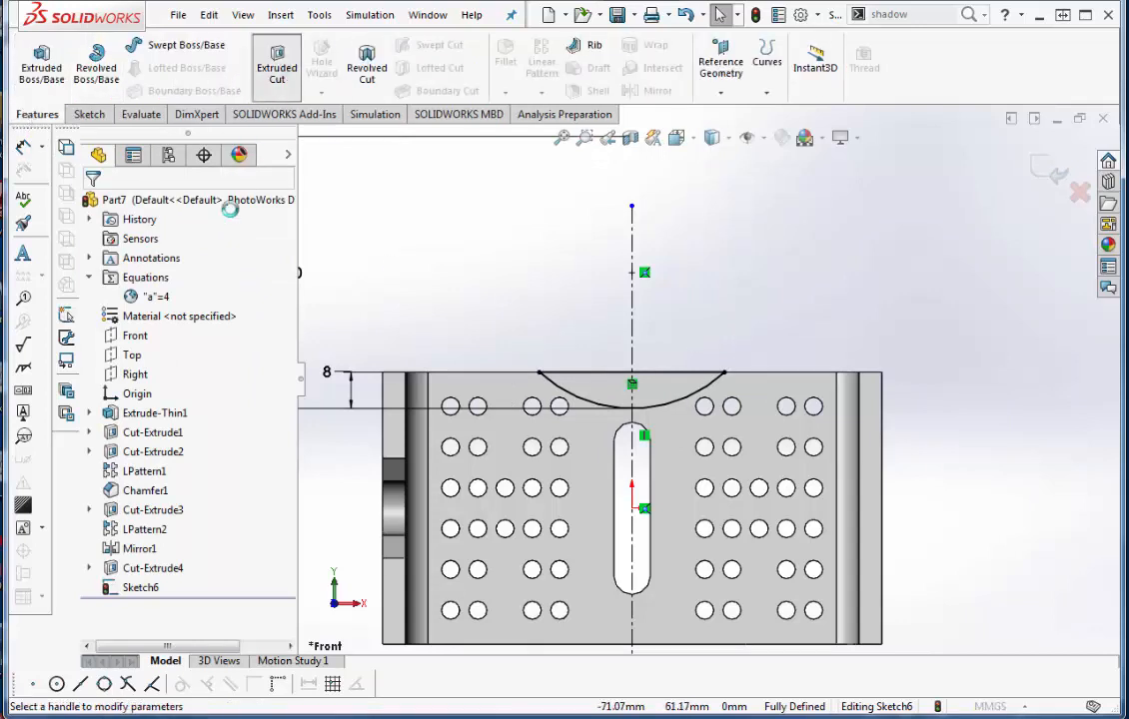
click(203, 311)
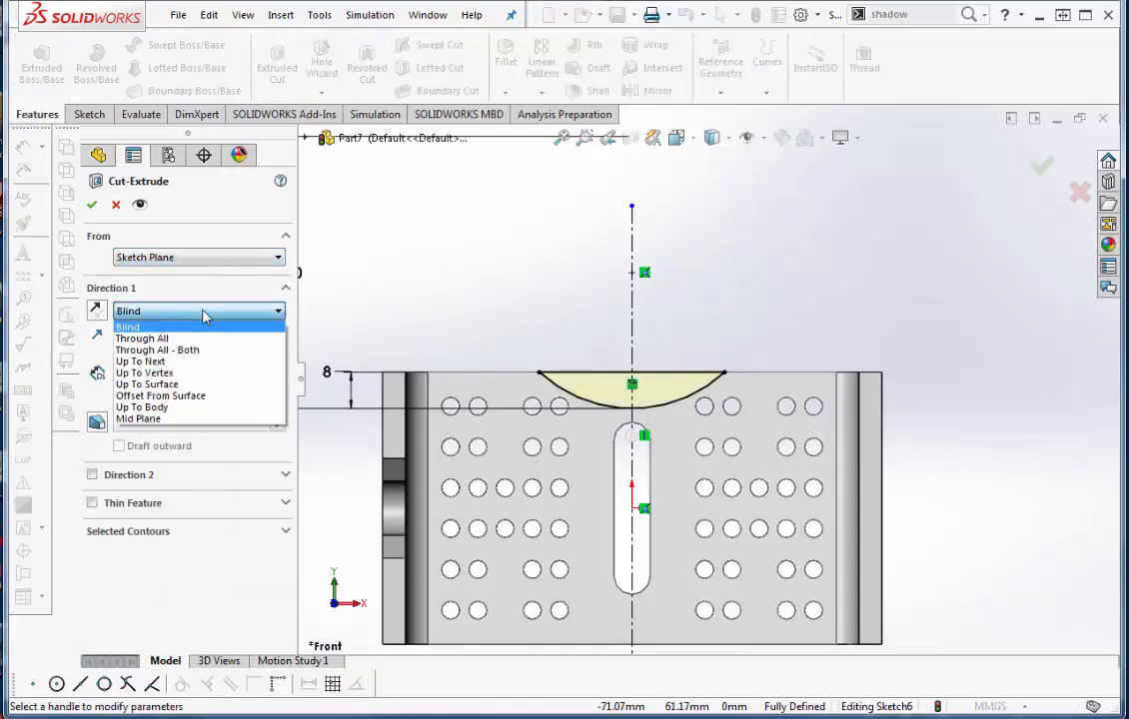
click(159, 362)
click(91, 203)
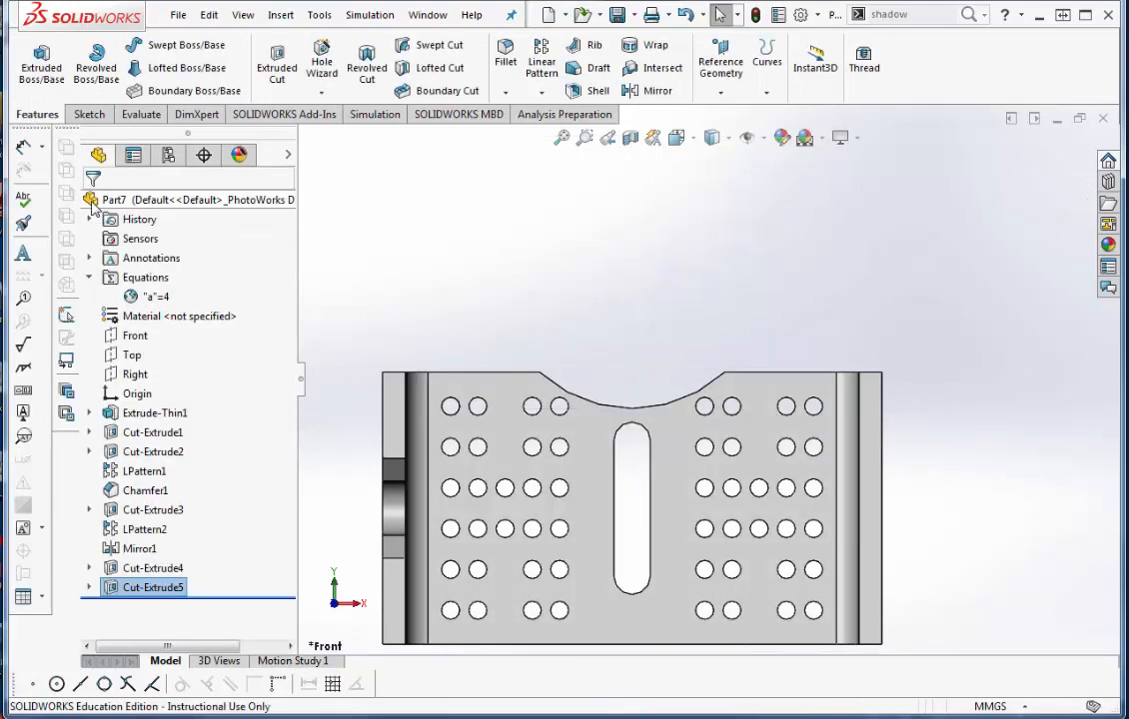
Mirror the arc cutout about the Top plane onto the web's bottom edge.
click(654, 91)
click(305, 138)
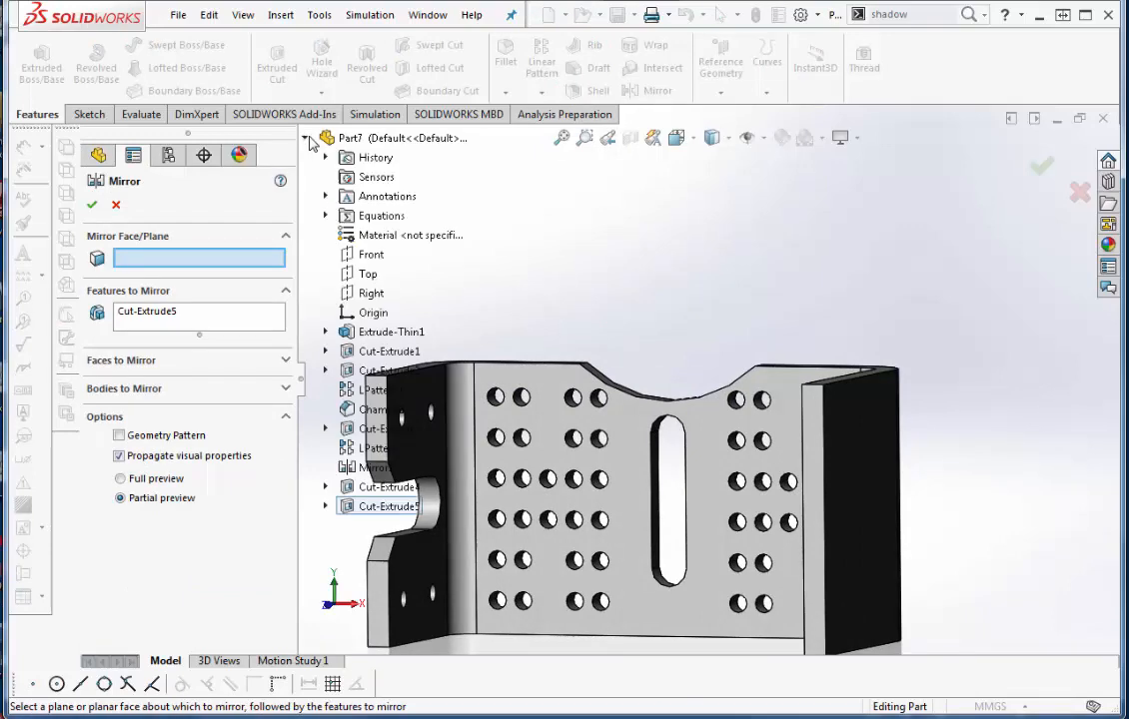
click(369, 275)
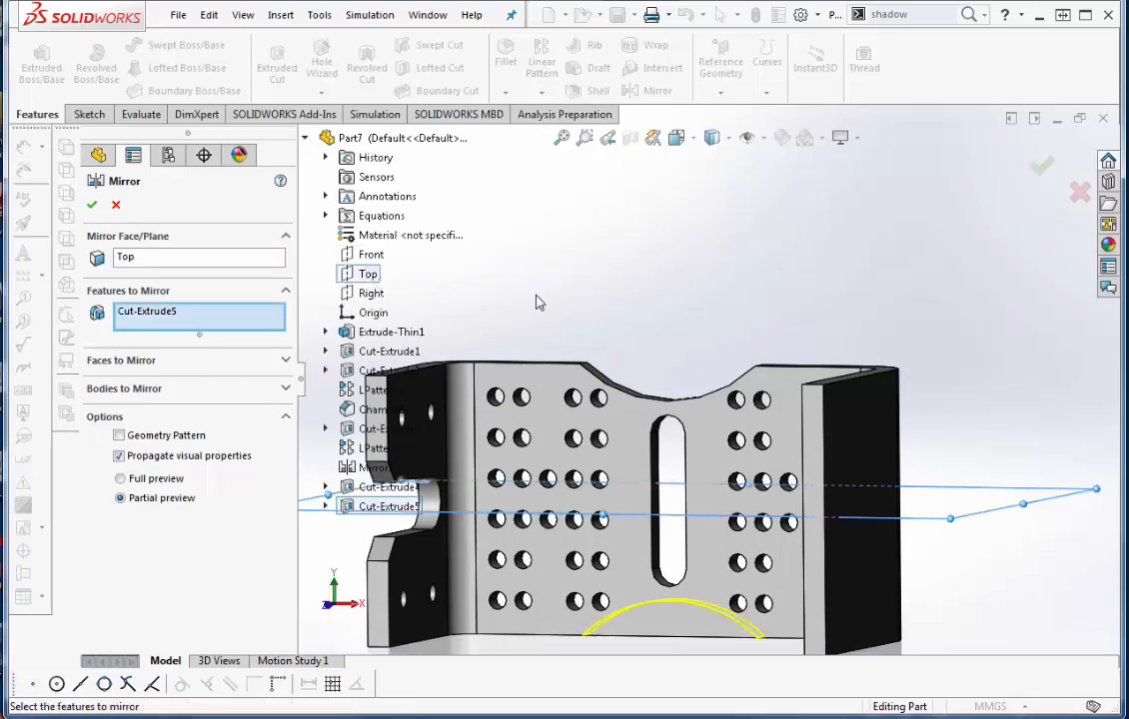
scroll(536, 303, up, 2)
middle_drag(571, 611, 579, 529)
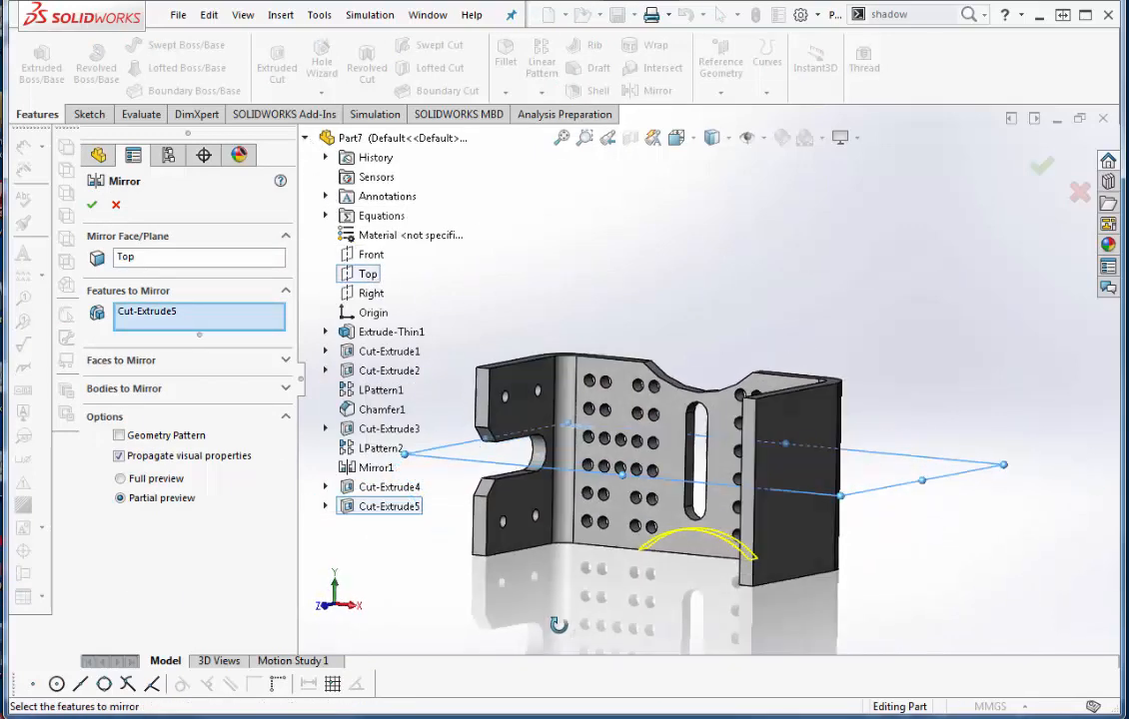
click(91, 204)
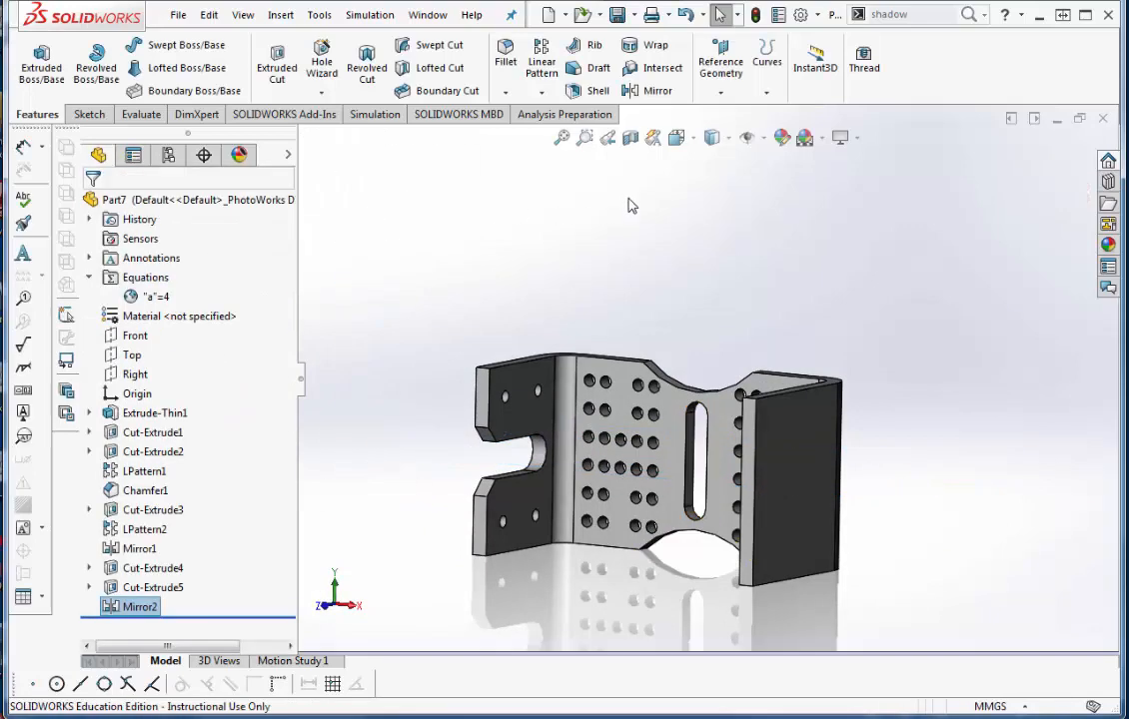
Start a full round fillet on the plain flange with its top edge face as the first side face set.
middle_drag(676, 252, 640, 257)
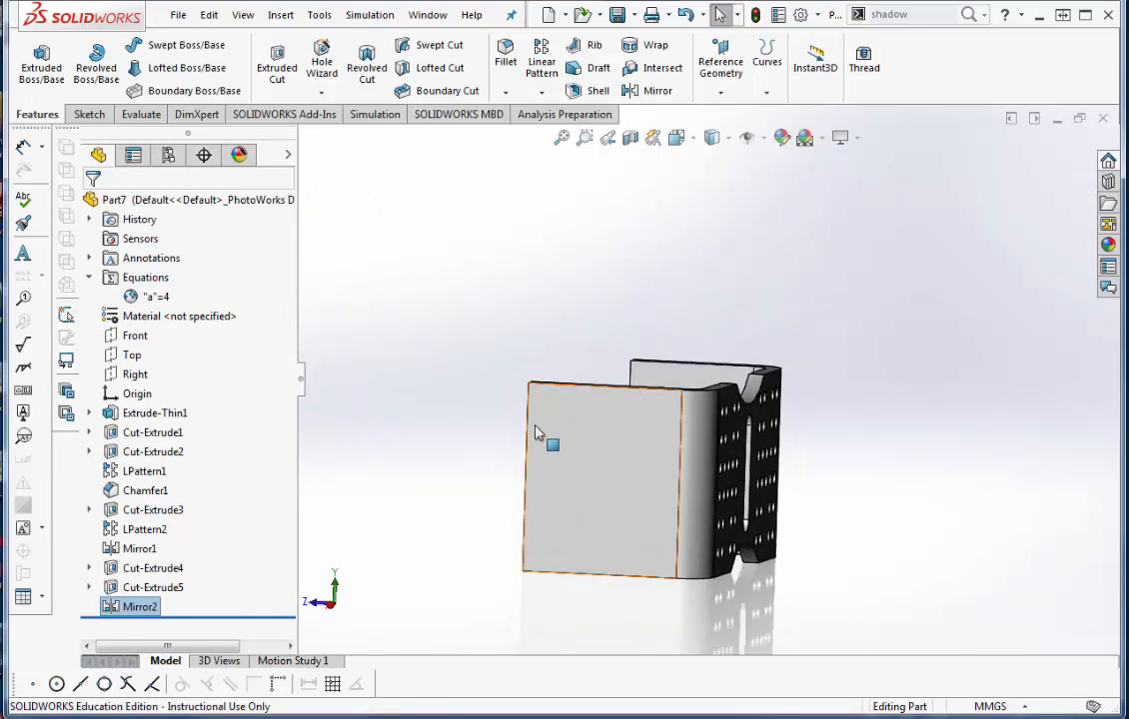
middle_drag(476, 429, 501, 419)
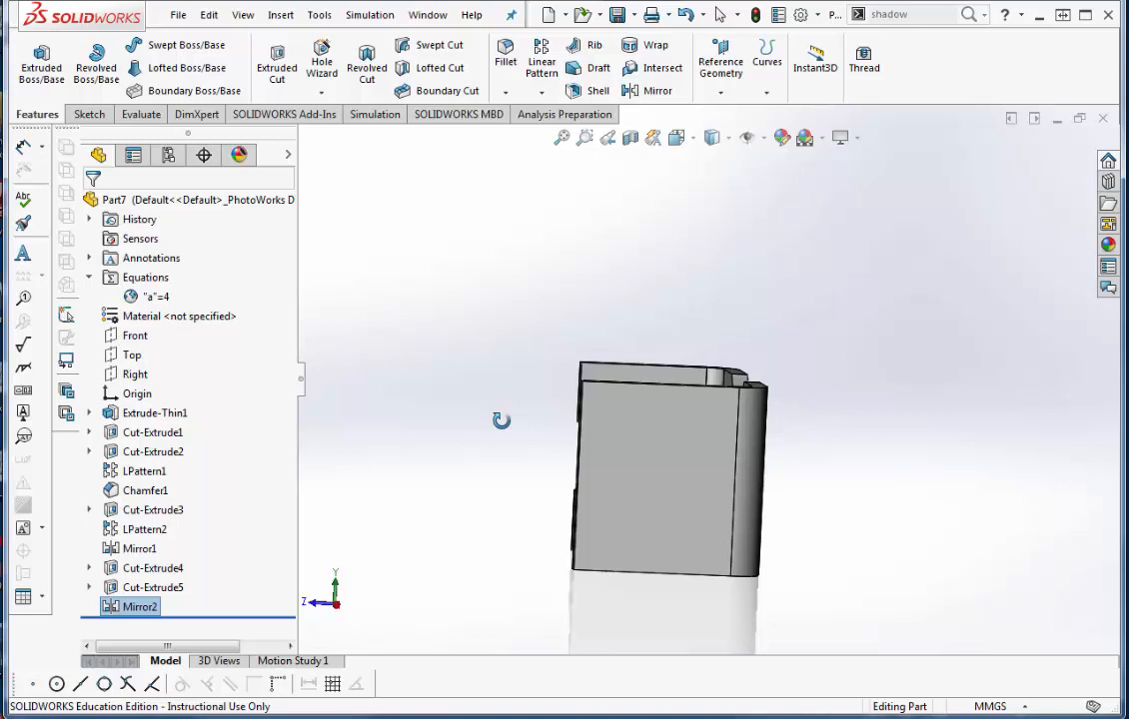
middle_drag(501, 419, 499, 419)
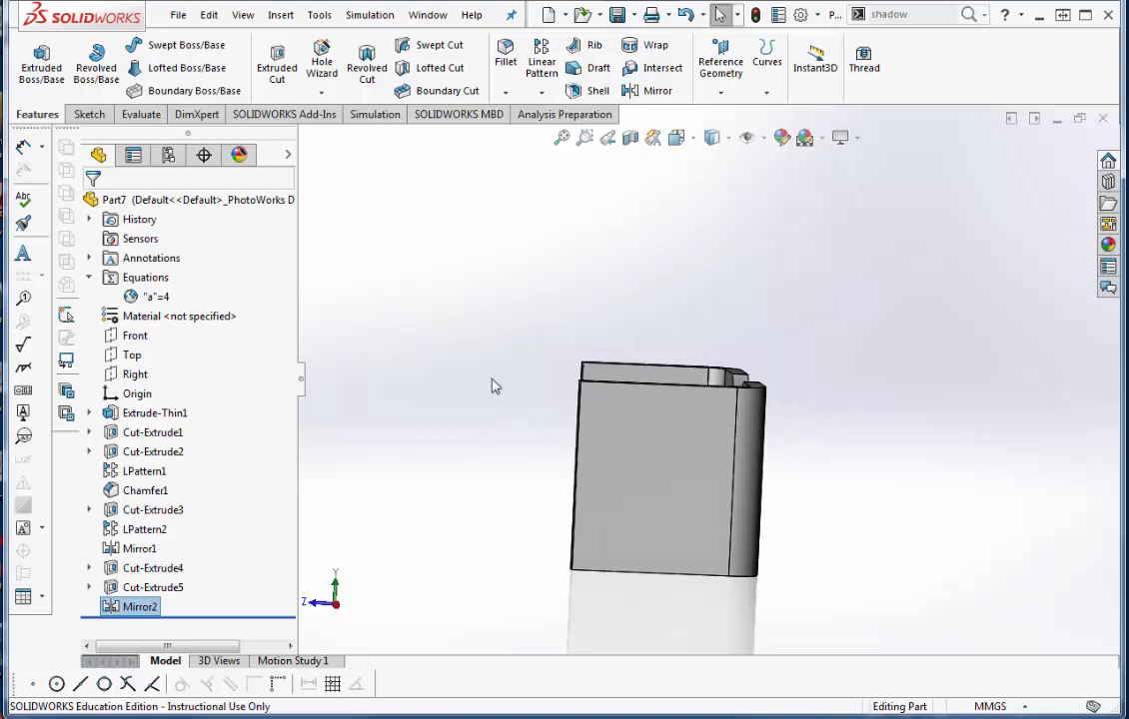
click(505, 58)
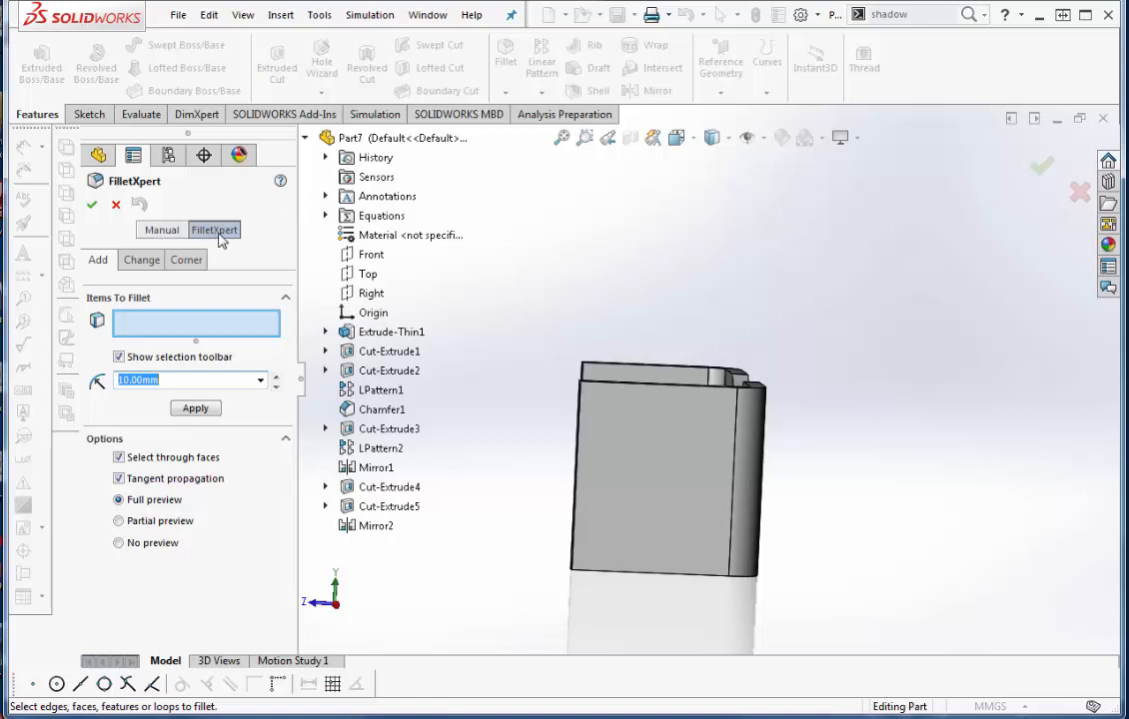
click(160, 230)
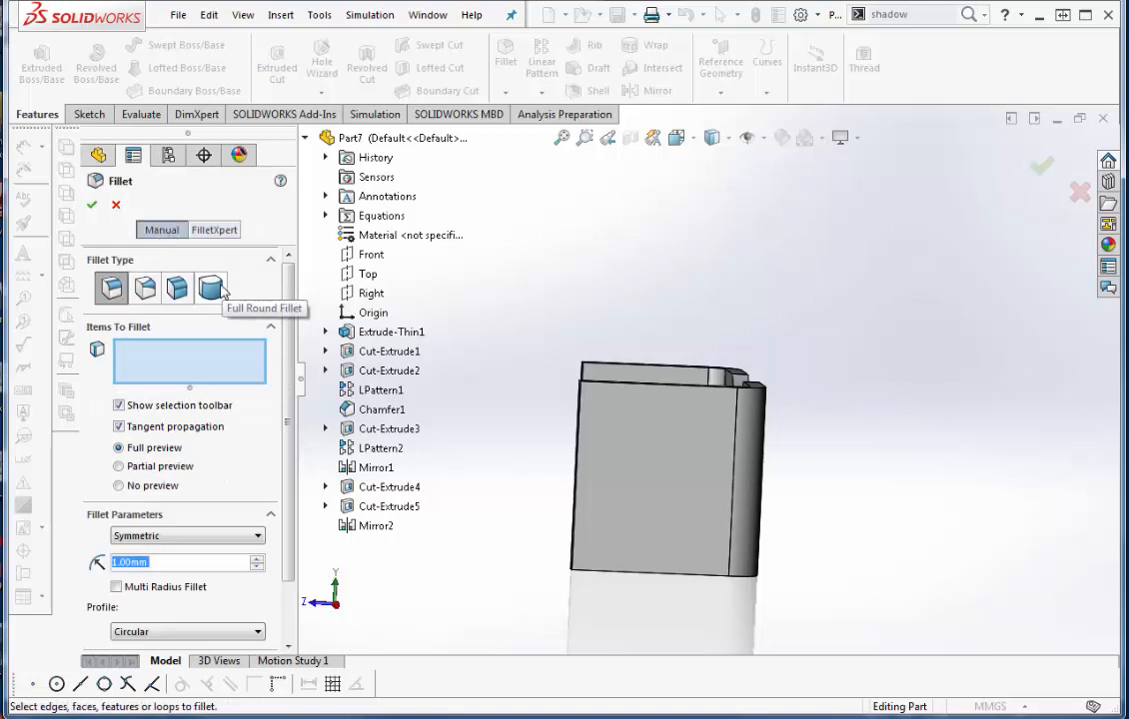
click(222, 288)
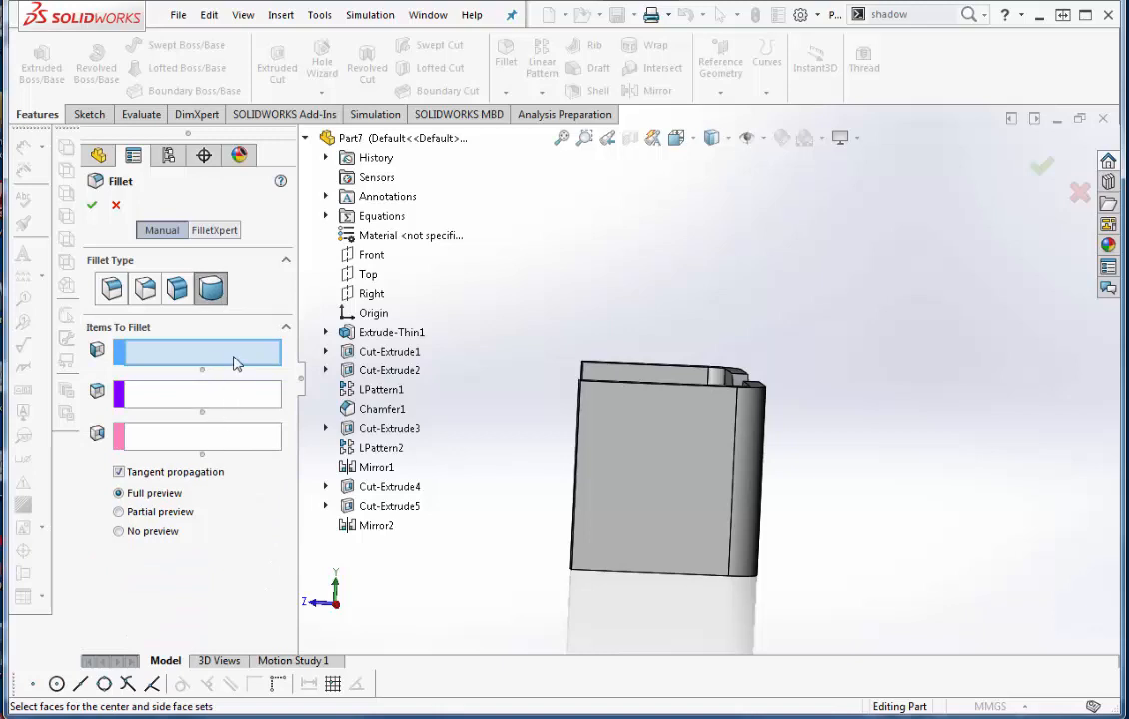
middle_drag(478, 418, 707, 446)
click(696, 458)
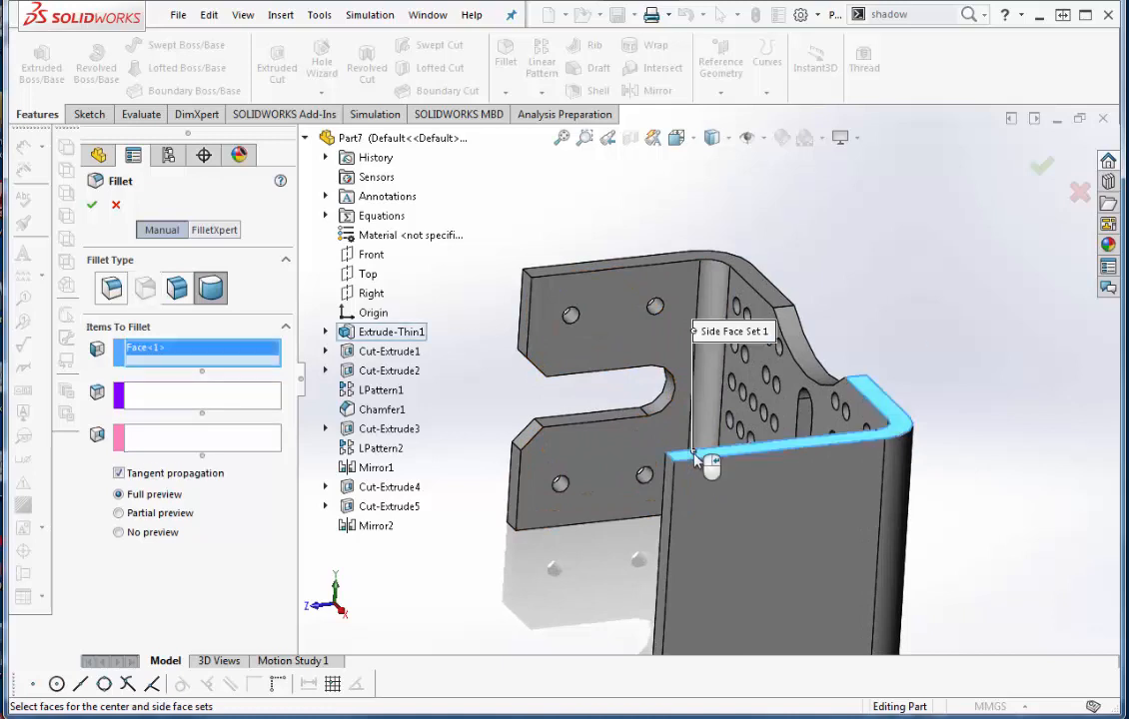
Assign the flange's end face as the center face set and its bottom edge face as the second side set, and apply the fillet.
mouse_move(637, 461)
middle_down()
mouse_move(628, 531)
mouse_move(642, 479)
middle_up()
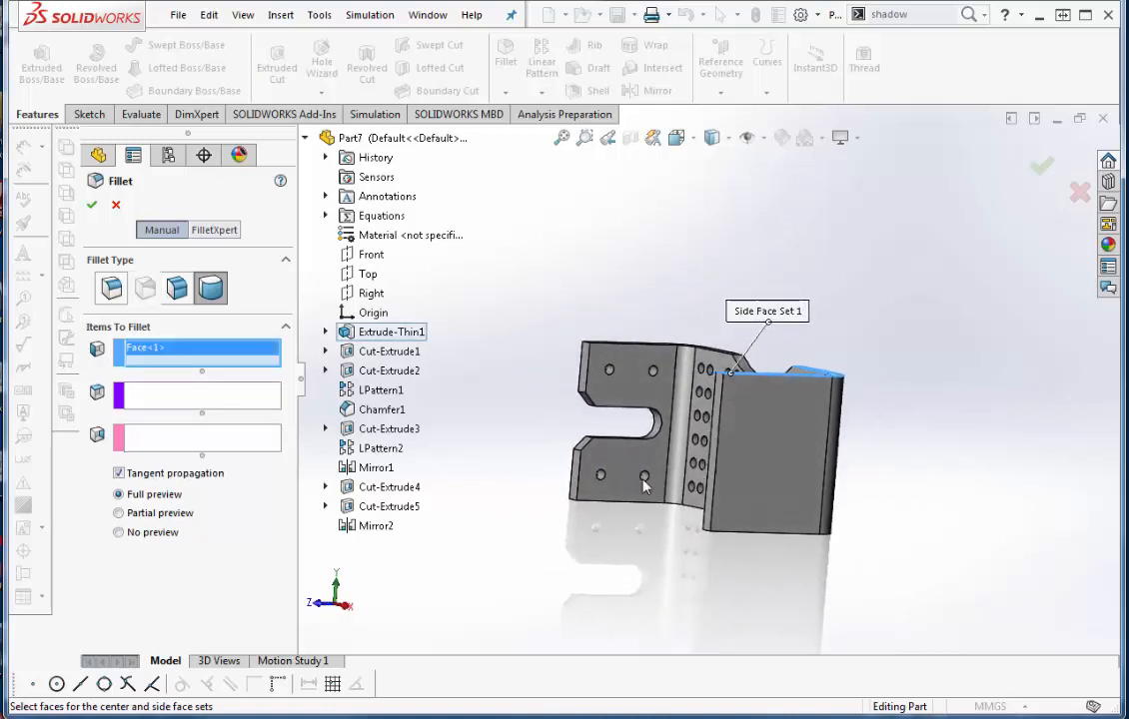
click(195, 405)
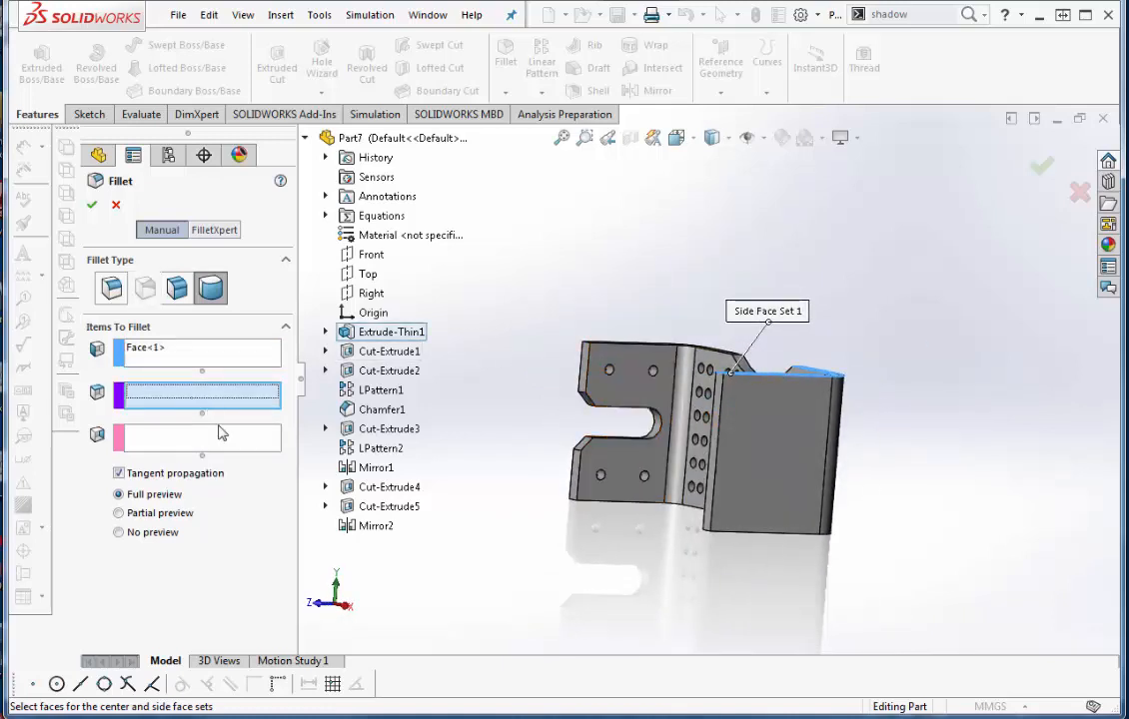
middle_drag(639, 469, 781, 498)
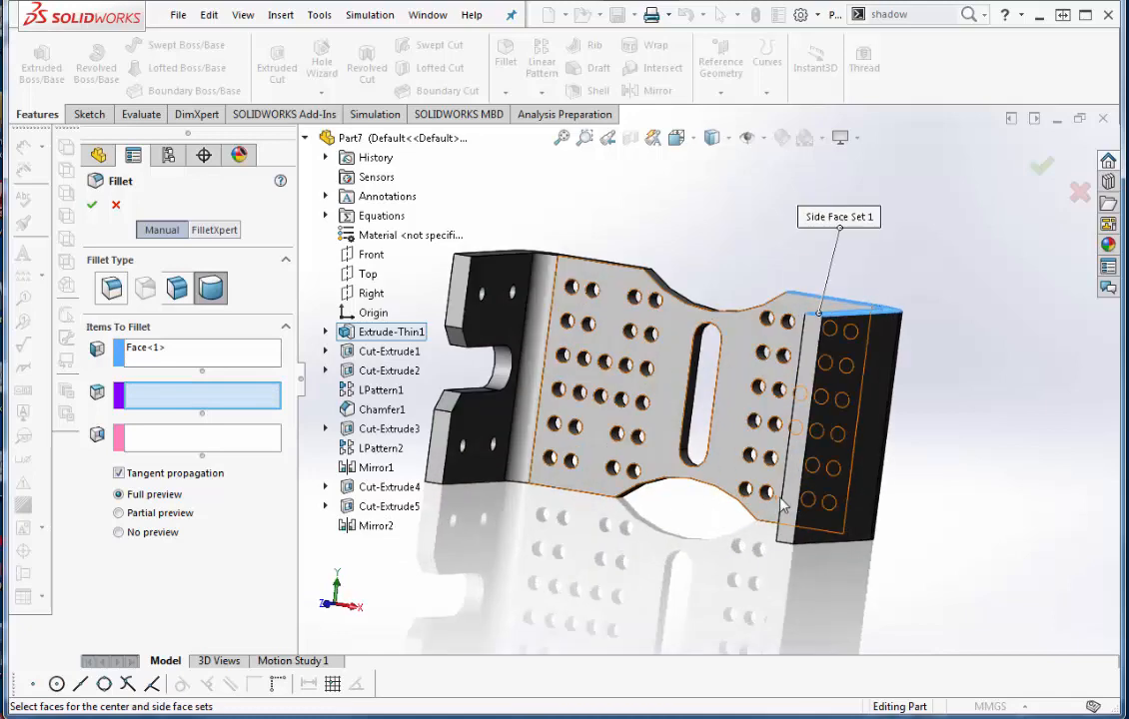
click(809, 496)
middle_drag(759, 585, 651, 432)
click(233, 445)
scroll(700, 441, down, 2)
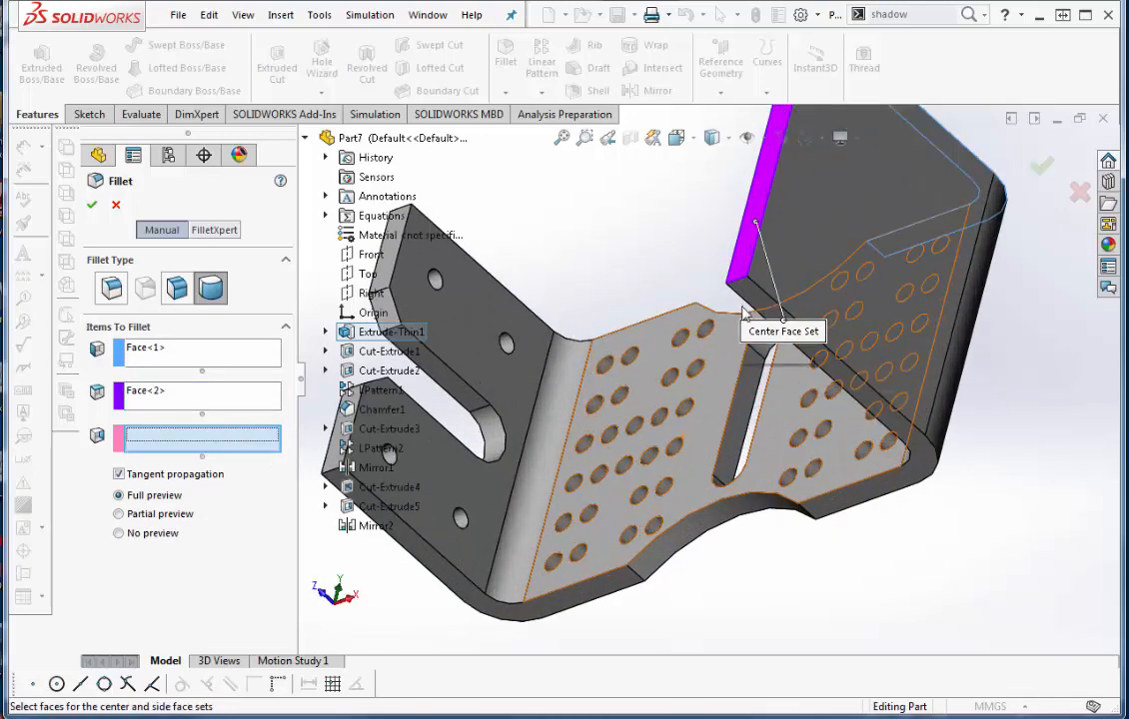
click(746, 291)
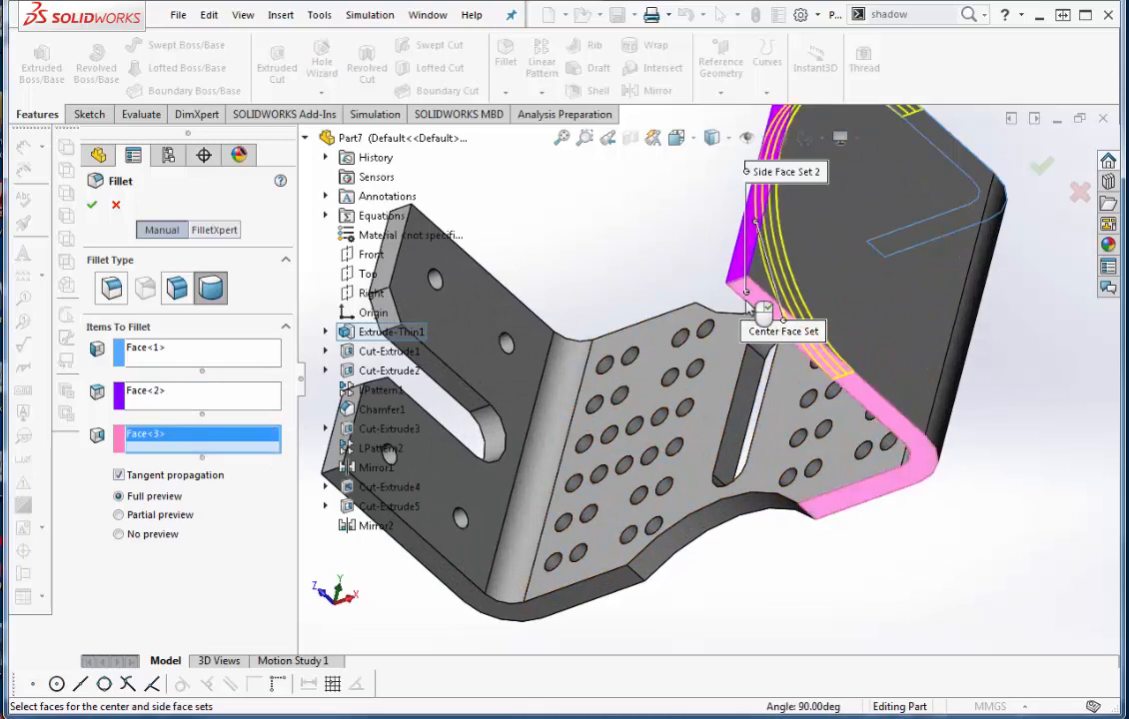
click(91, 203)
Edit the base thin extrusion and set its mid-plane depth to 30 mm.
scroll(725, 475, up, 2)
middle_drag(725, 475, 597, 524)
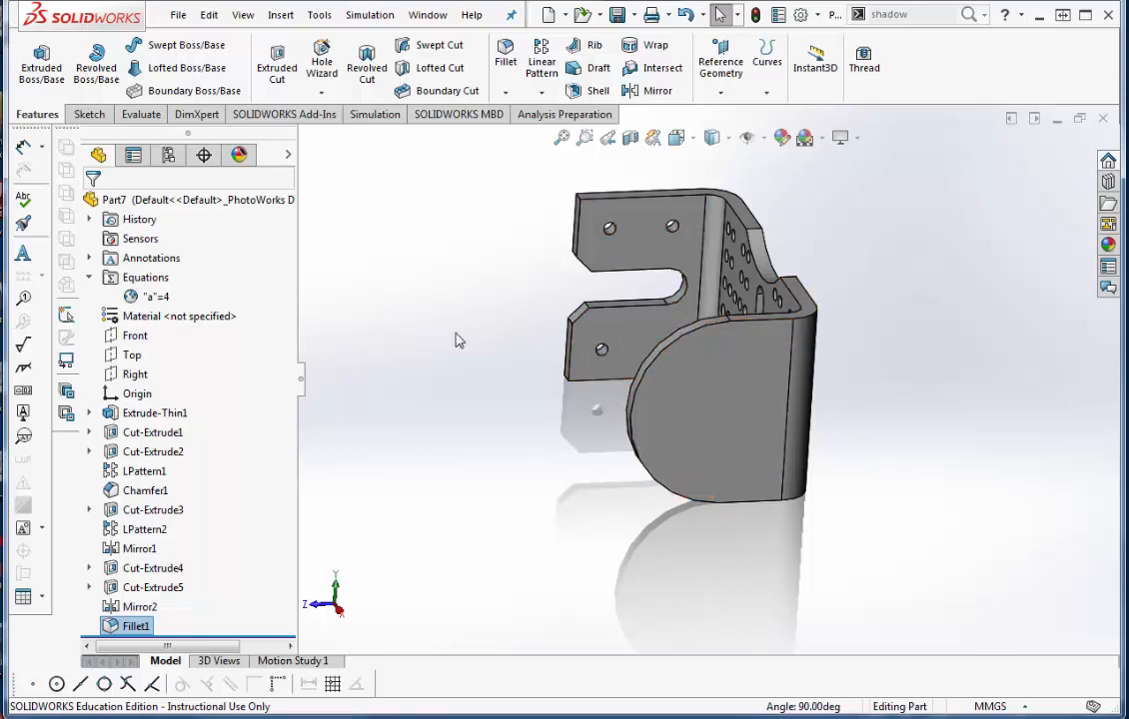
right_click(140, 413)
click(137, 360)
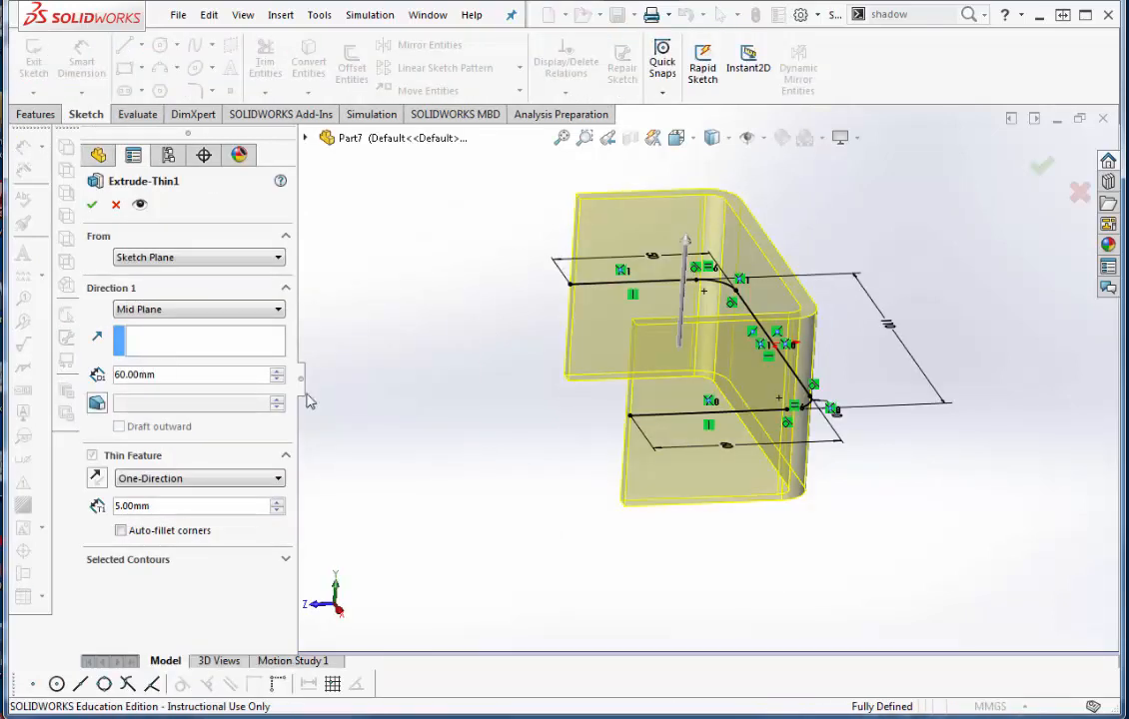
drag(165, 374, 90, 374)
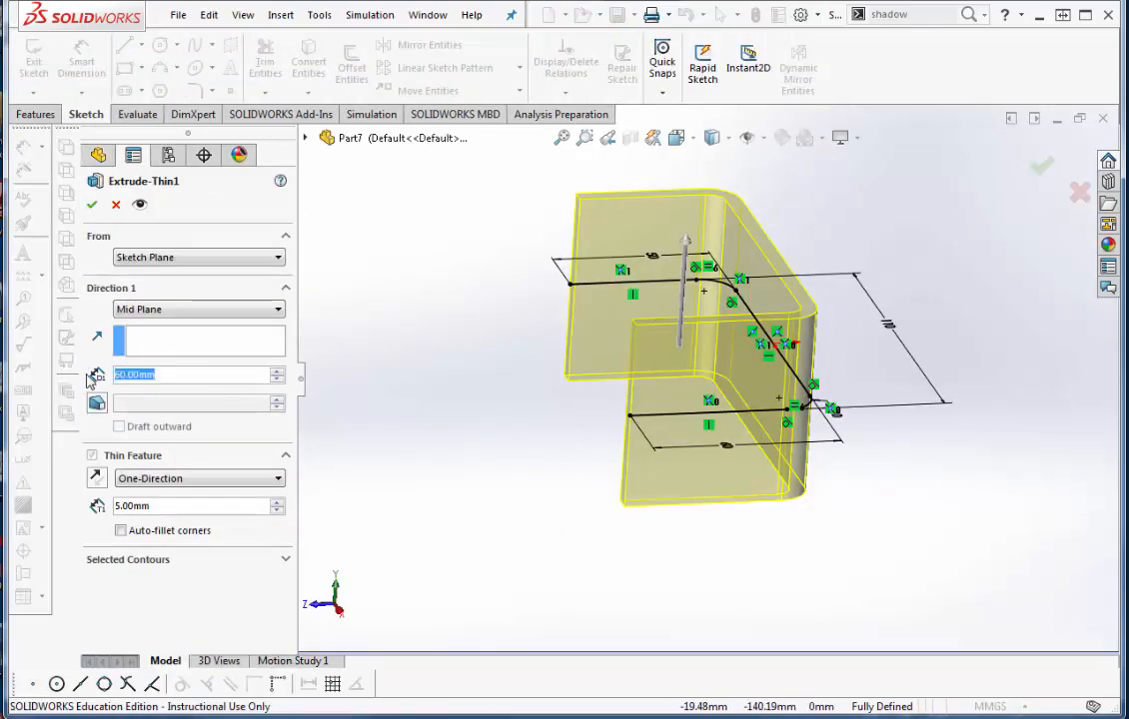
text(30)
key(Return)
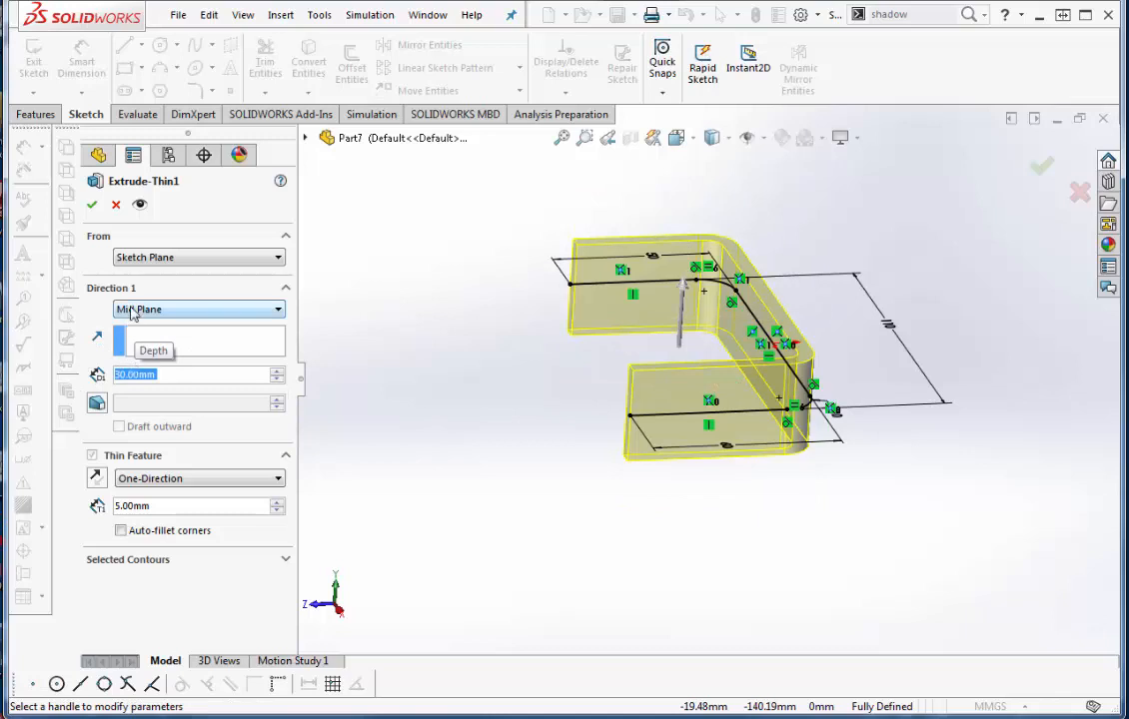
click(93, 205)
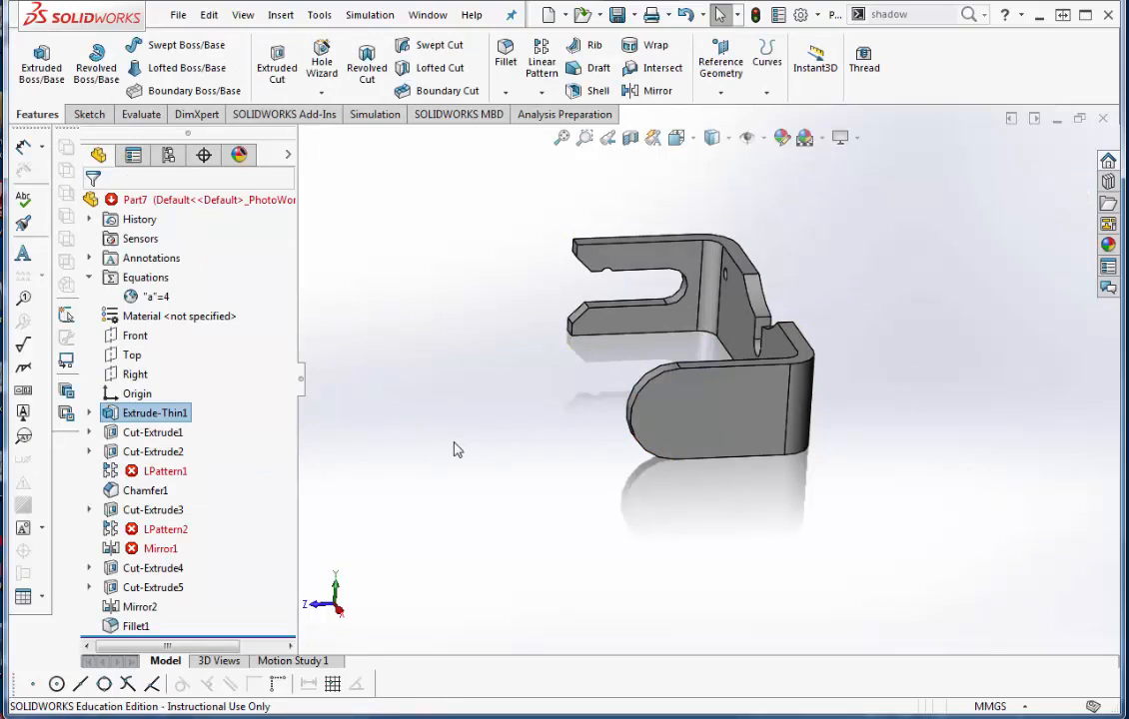
Restore the base thin extrusion's mid-plane depth to 60 mm.
right_click(145, 414)
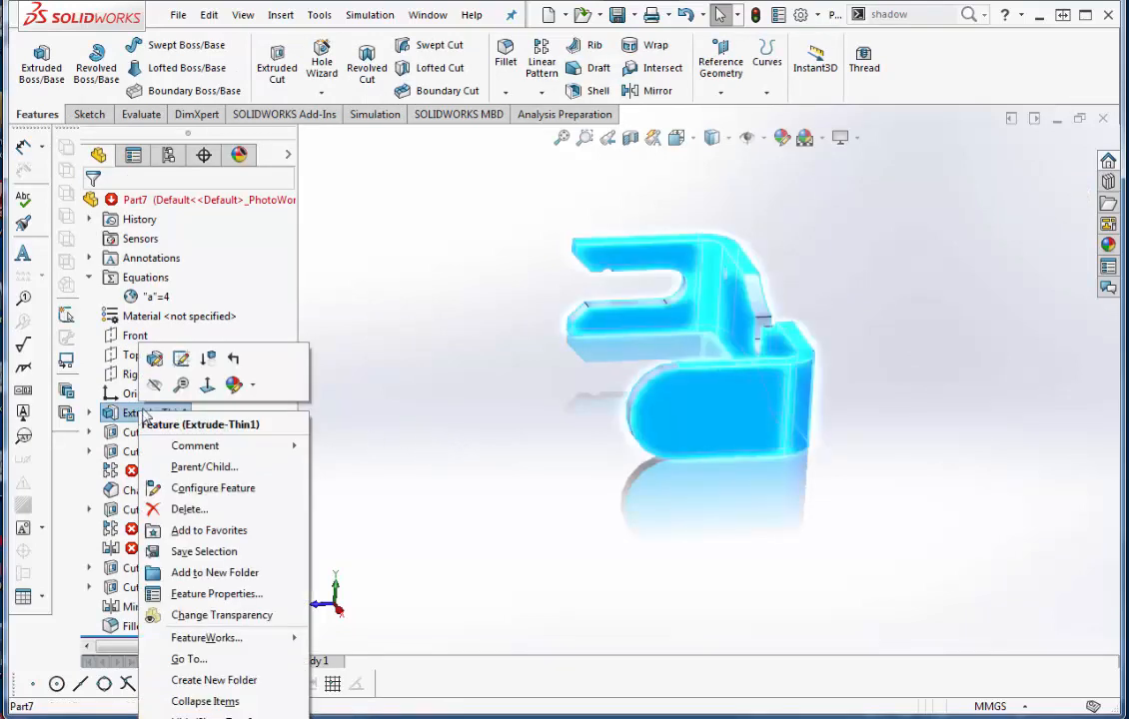
click(155, 360)
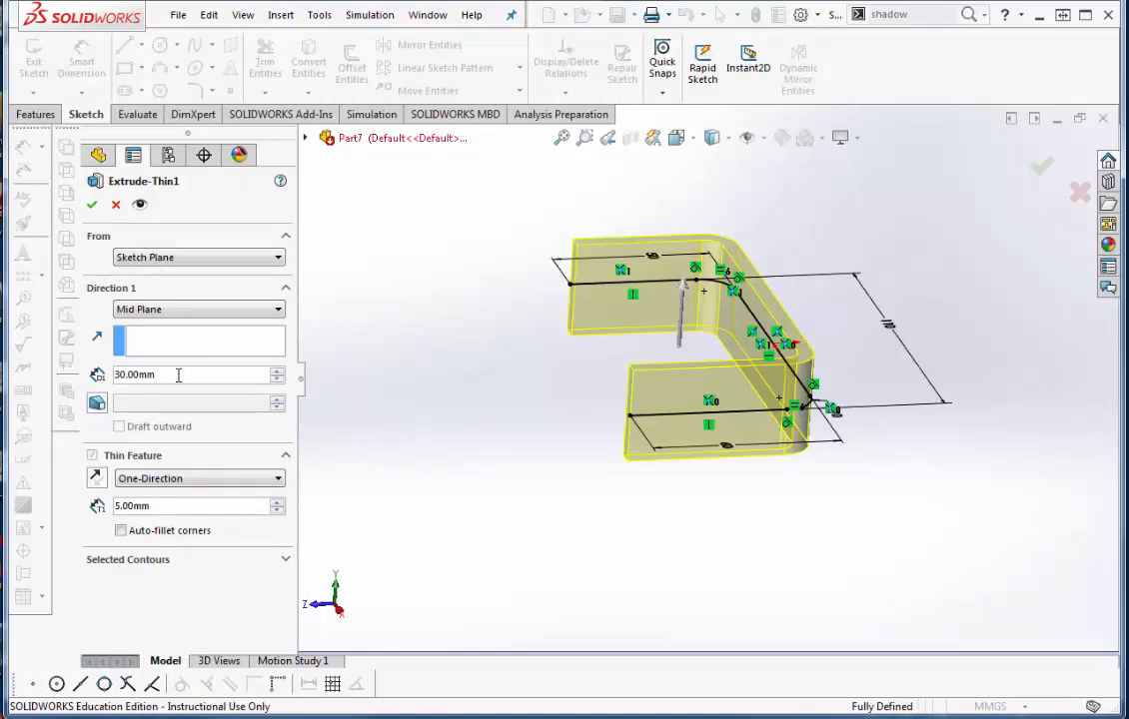
double_click(162, 374)
text(60)
key(Return)
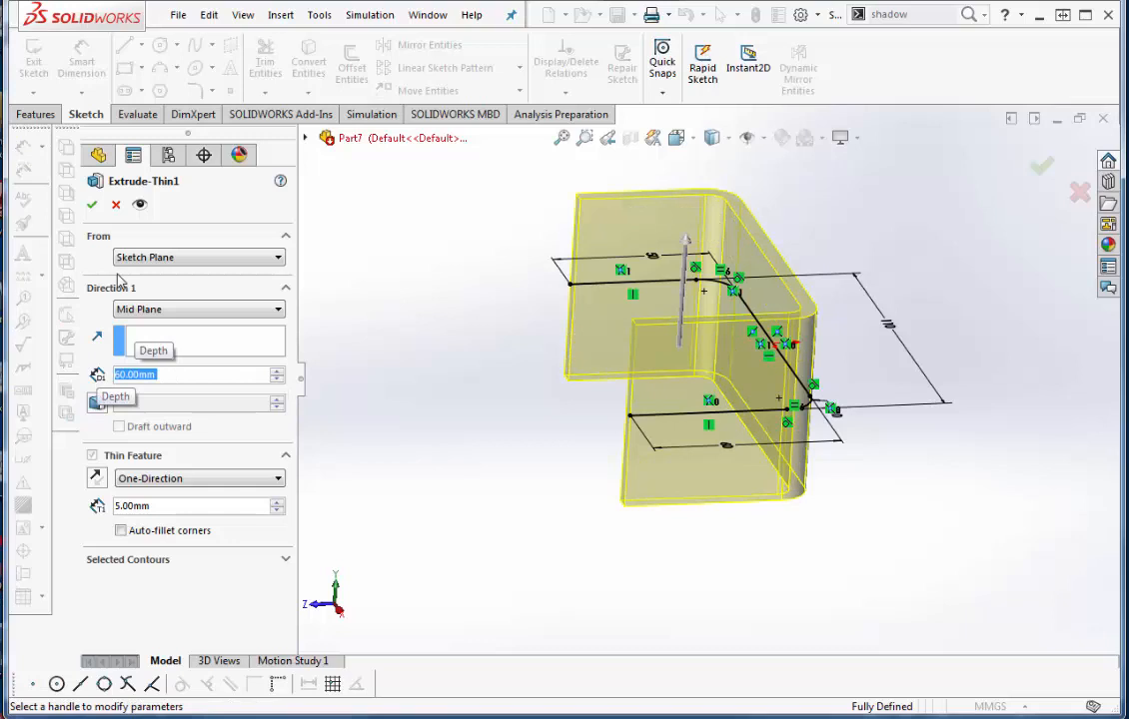
click(91, 204)
Sketch a circle with a radius of about 11 mm on the rounded flange's outer face, centred on the rounded end's arc centre.
middle_drag(557, 560, 540, 525)
click(88, 115)
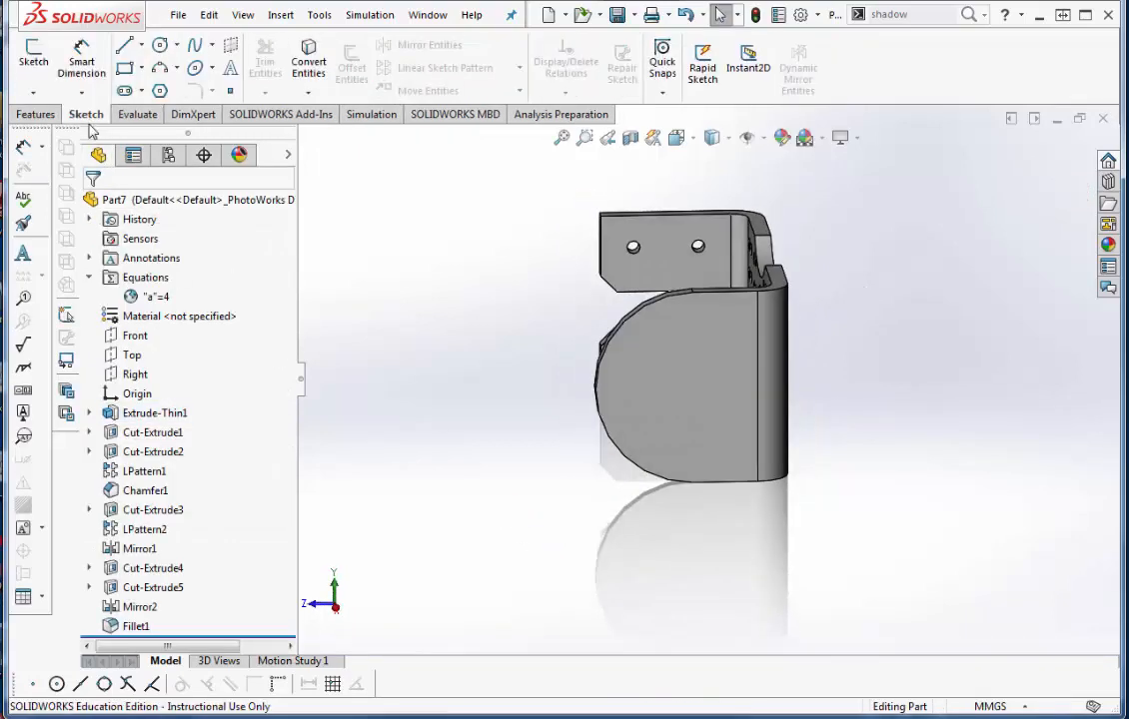
click(657, 458)
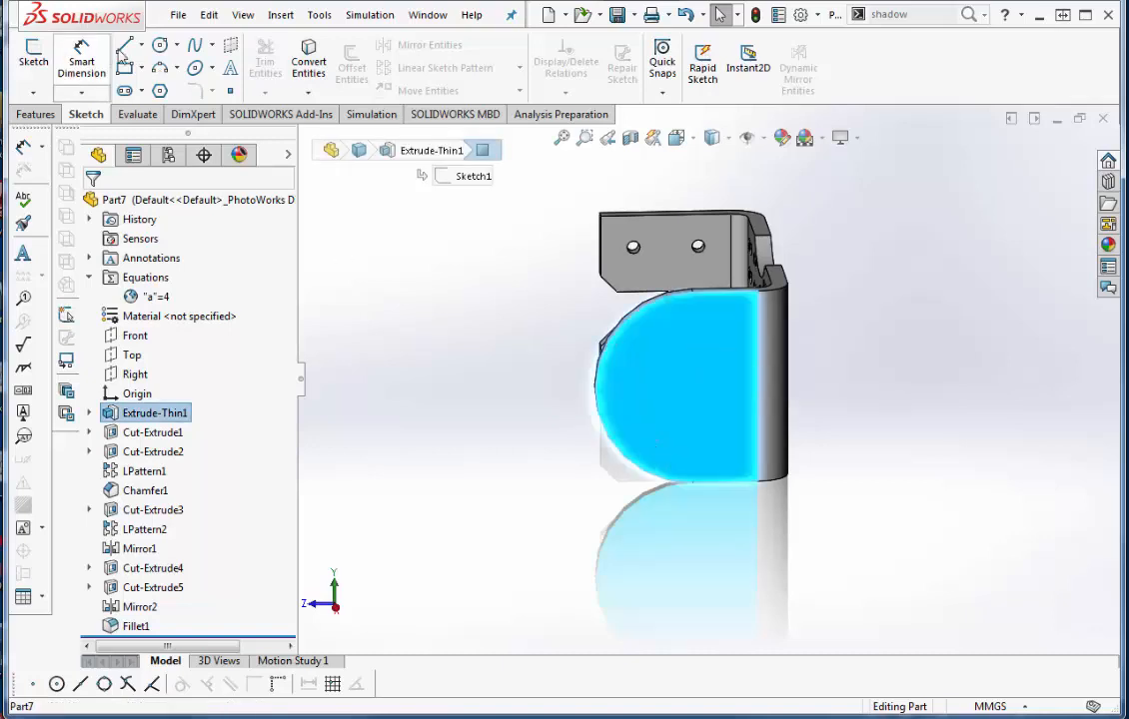
click(160, 47)
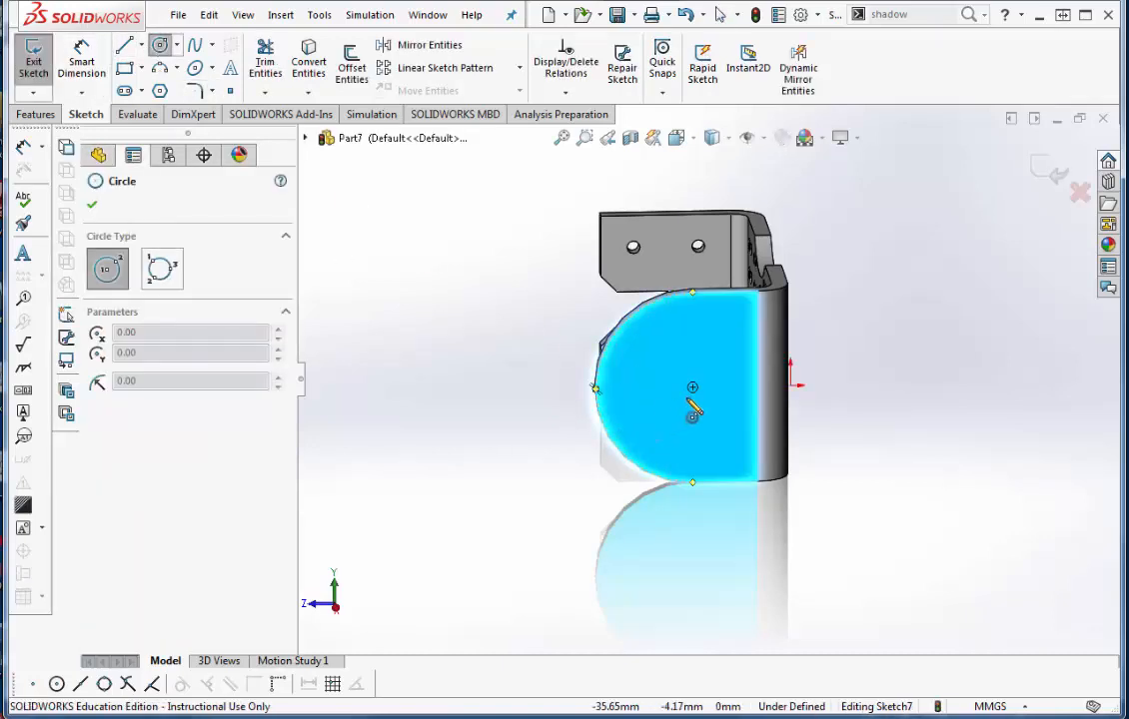
click(692, 386)
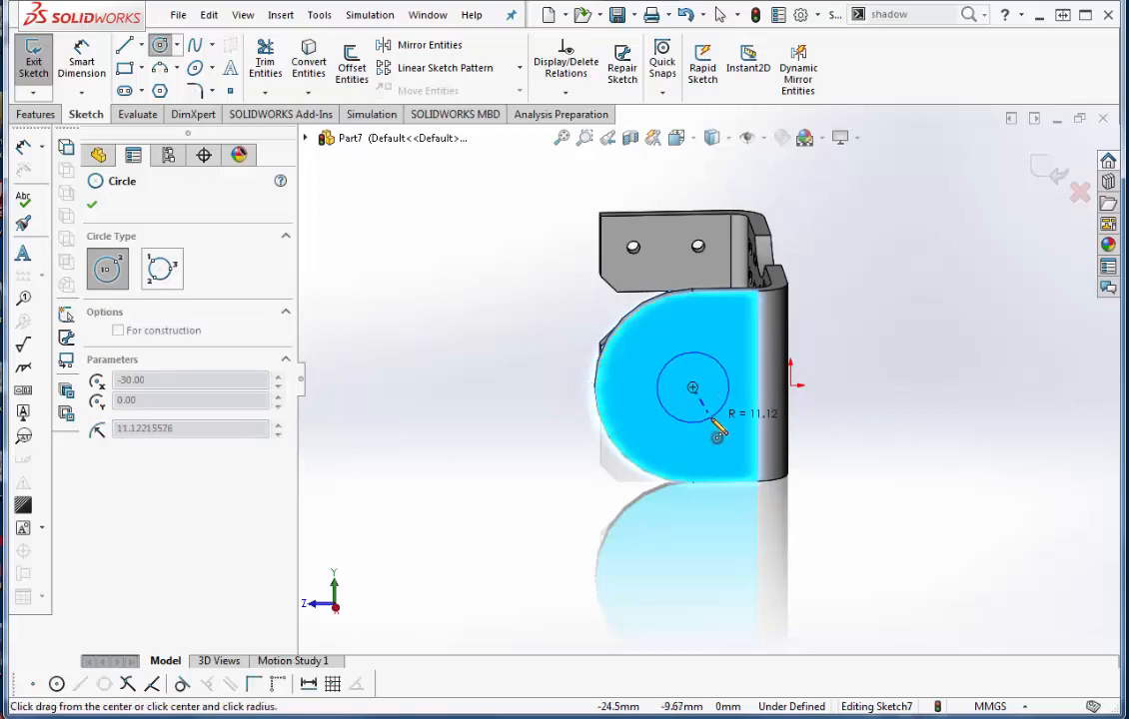
click(715, 414)
key(Escape)
Dimension the circle on the rounded flange with a diameter of 20 mm.
click(82, 62)
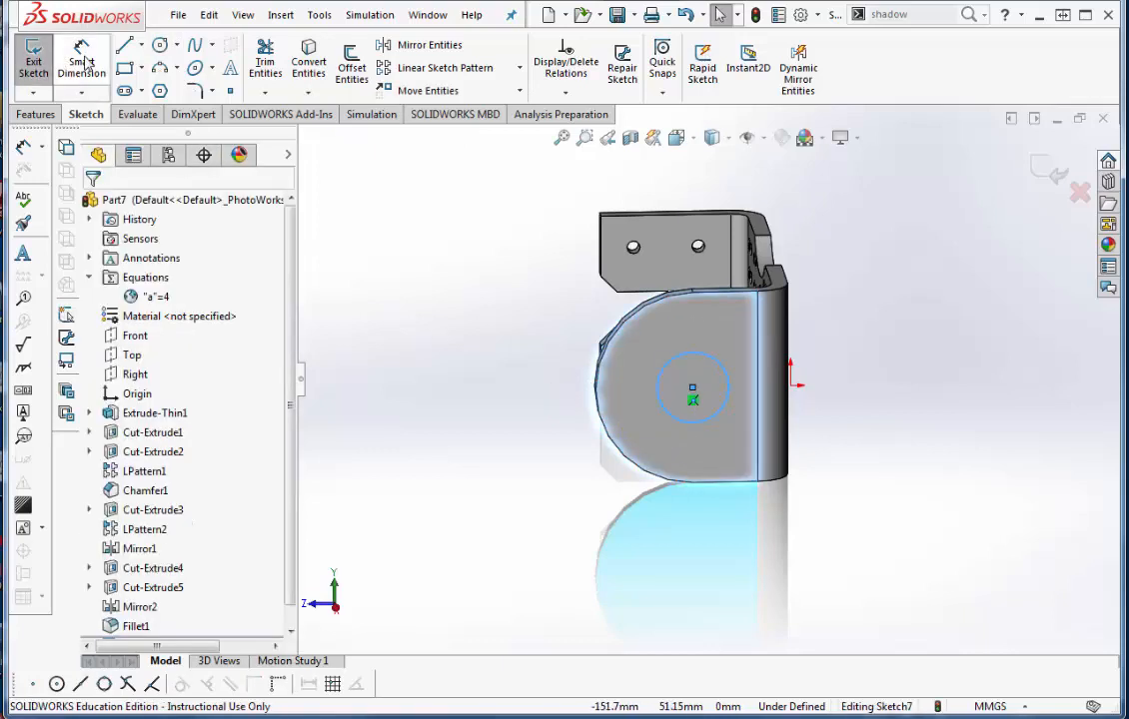
click(658, 382)
click(509, 398)
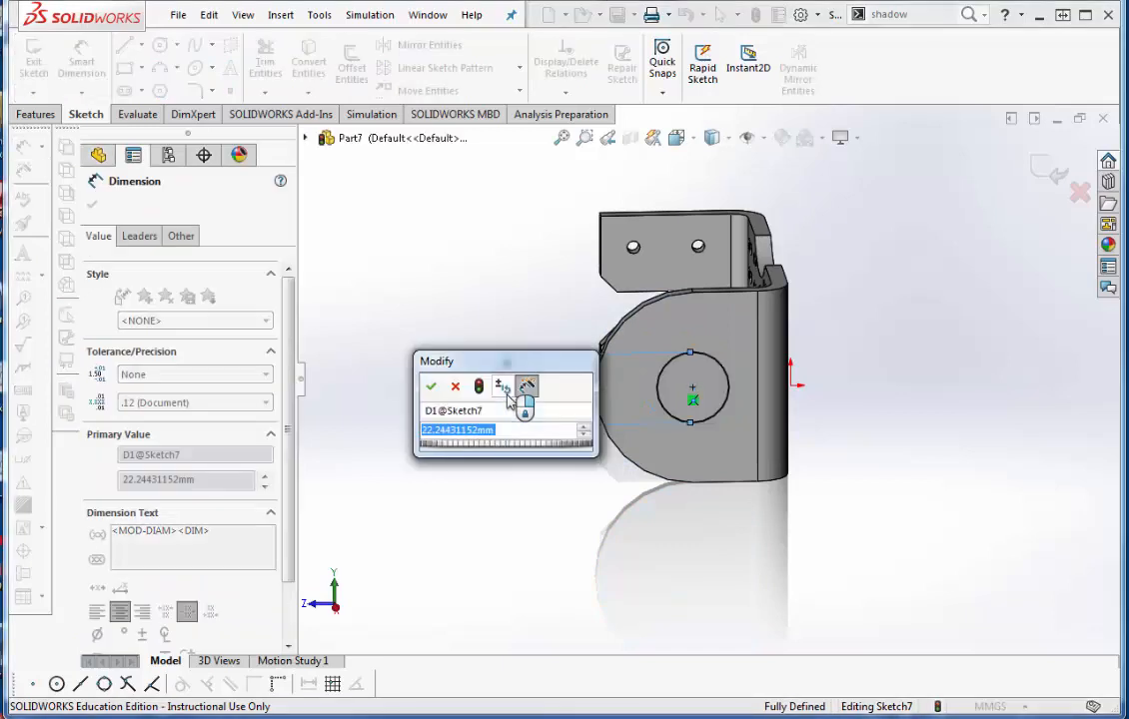
text(20)
key(Return)
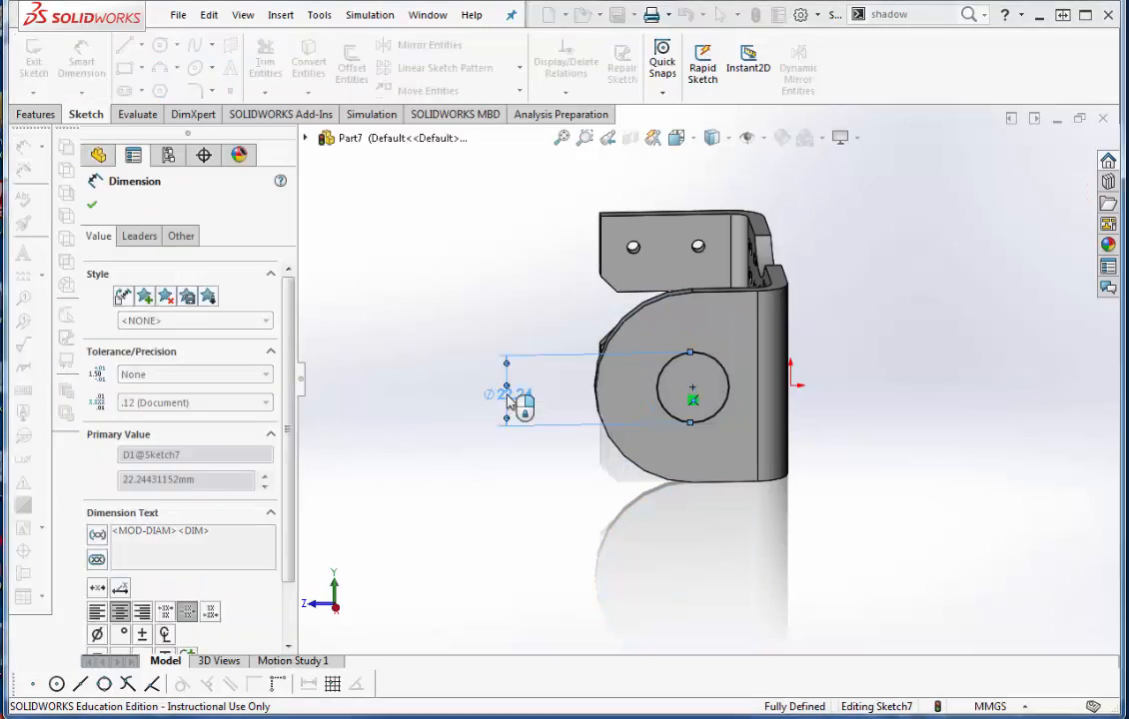
Cut the circle through the rounded flange with an Extruded Cut using the Up To Next end condition.
click(37, 114)
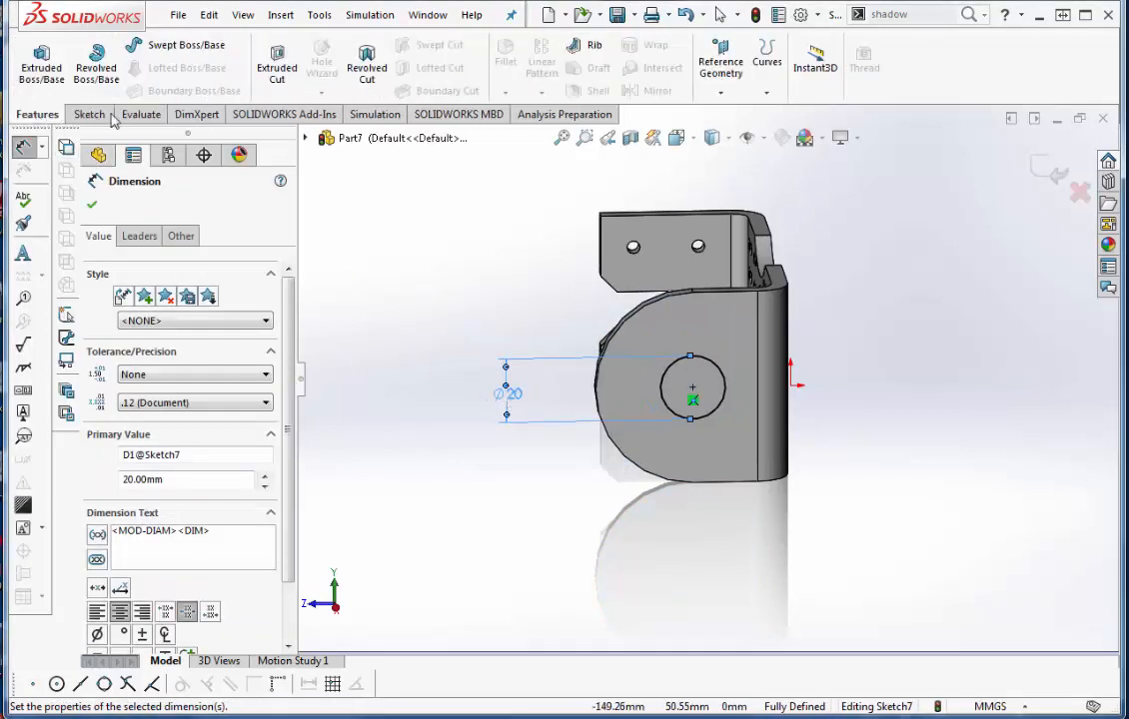
click(277, 62)
click(151, 311)
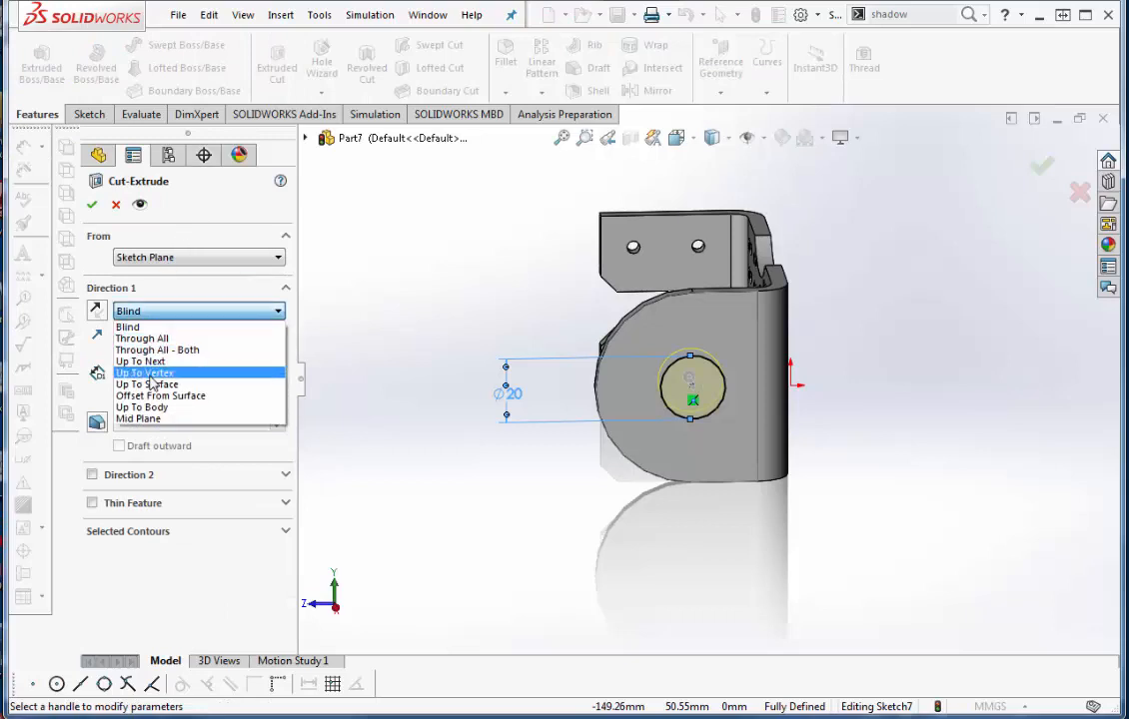
click(145, 359)
click(91, 206)
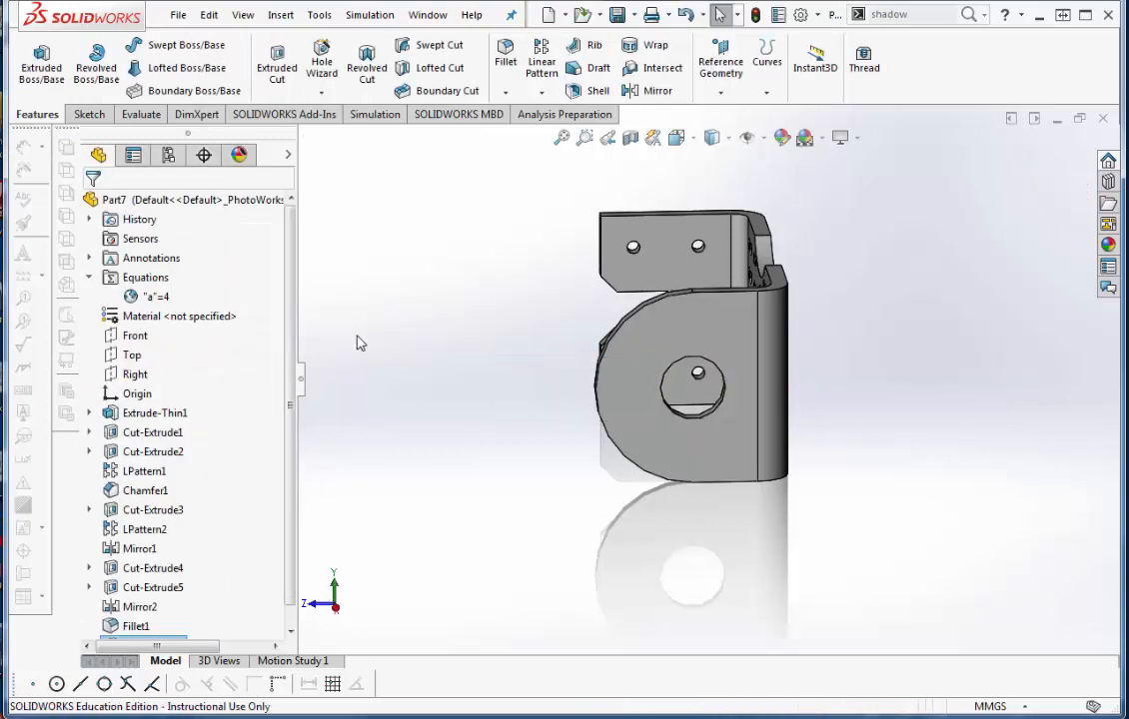
In a new sketch on the rounded flange's outer face, draw a vertical centerline from the hole's centre down past the lower edge.
click(679, 140)
click(730, 214)
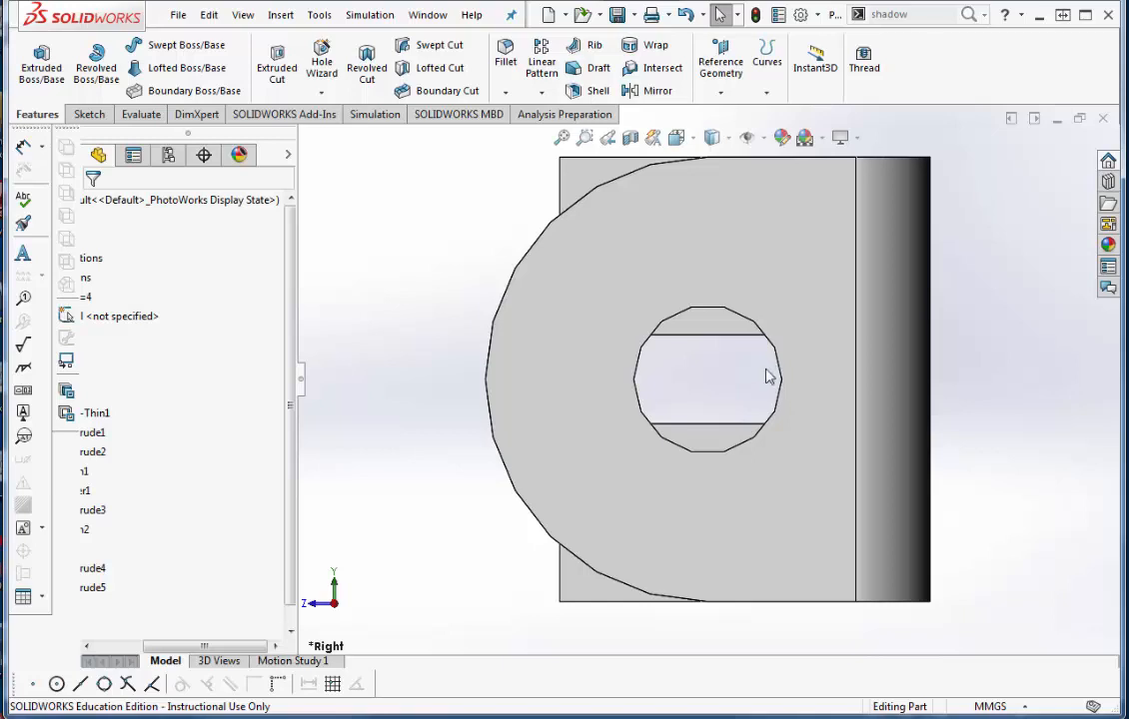
middle_drag(767, 377, 740, 385)
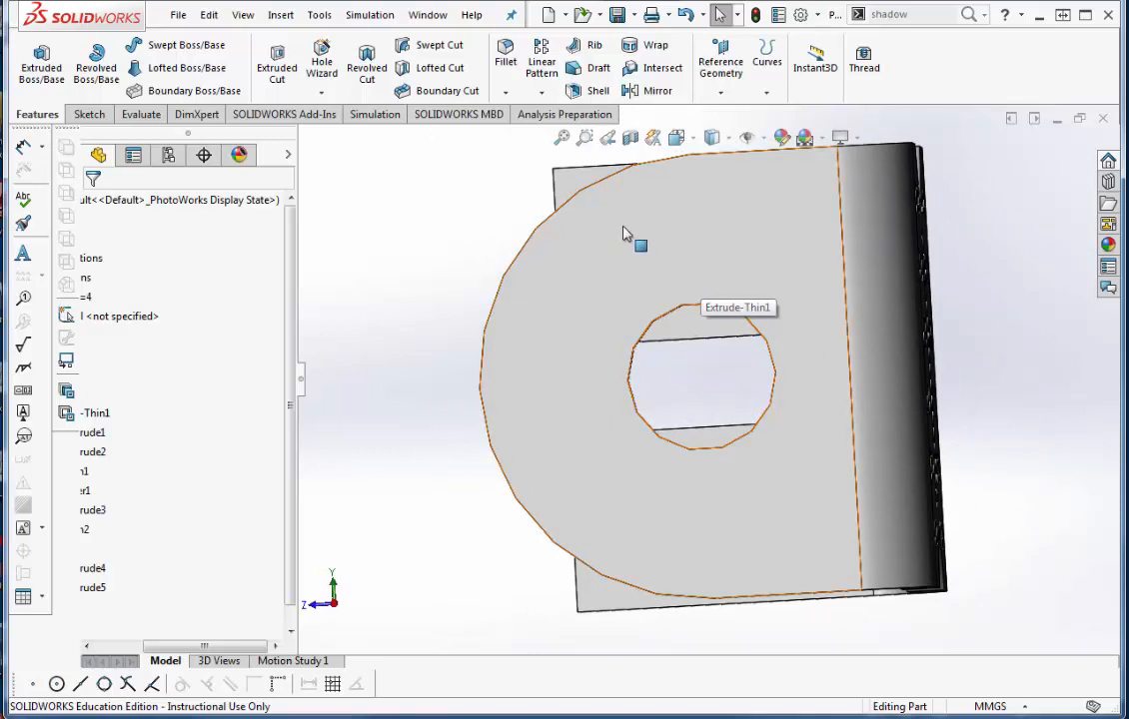
click(676, 137)
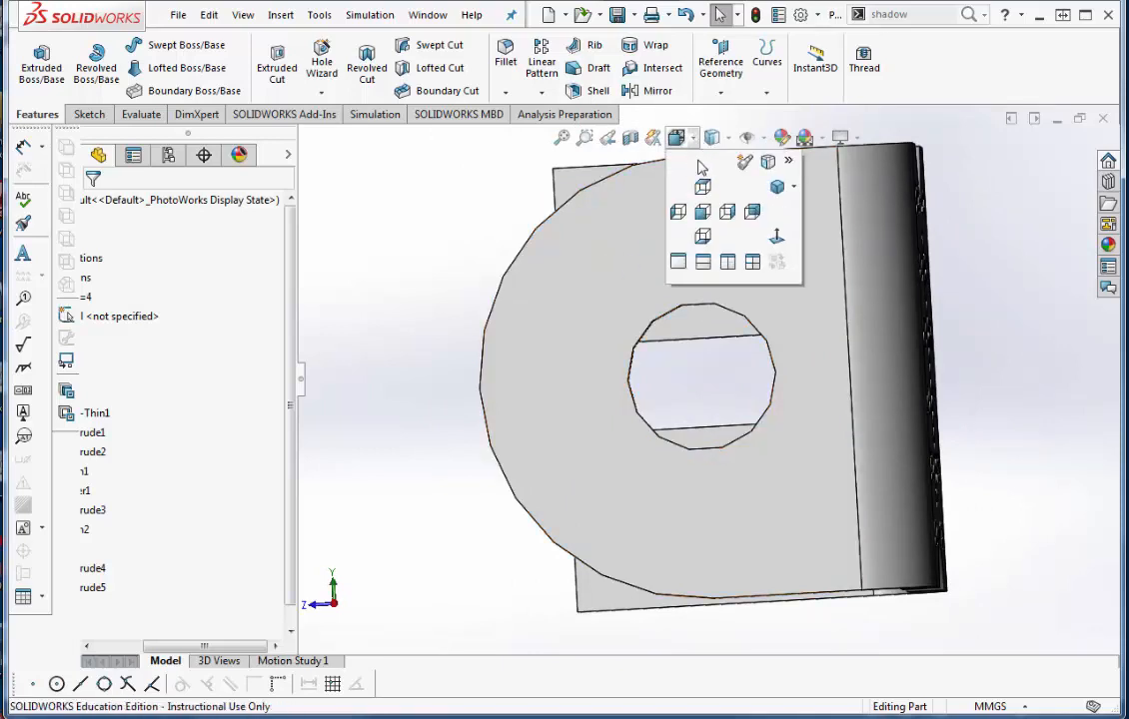
click(728, 212)
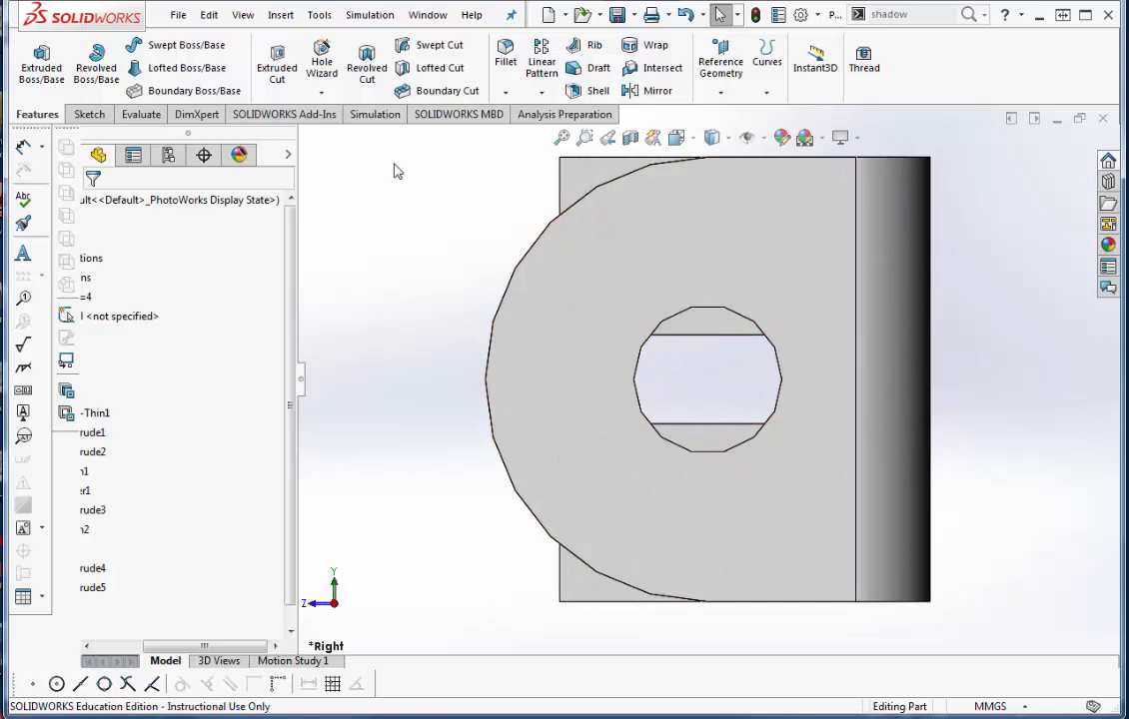
click(75, 116)
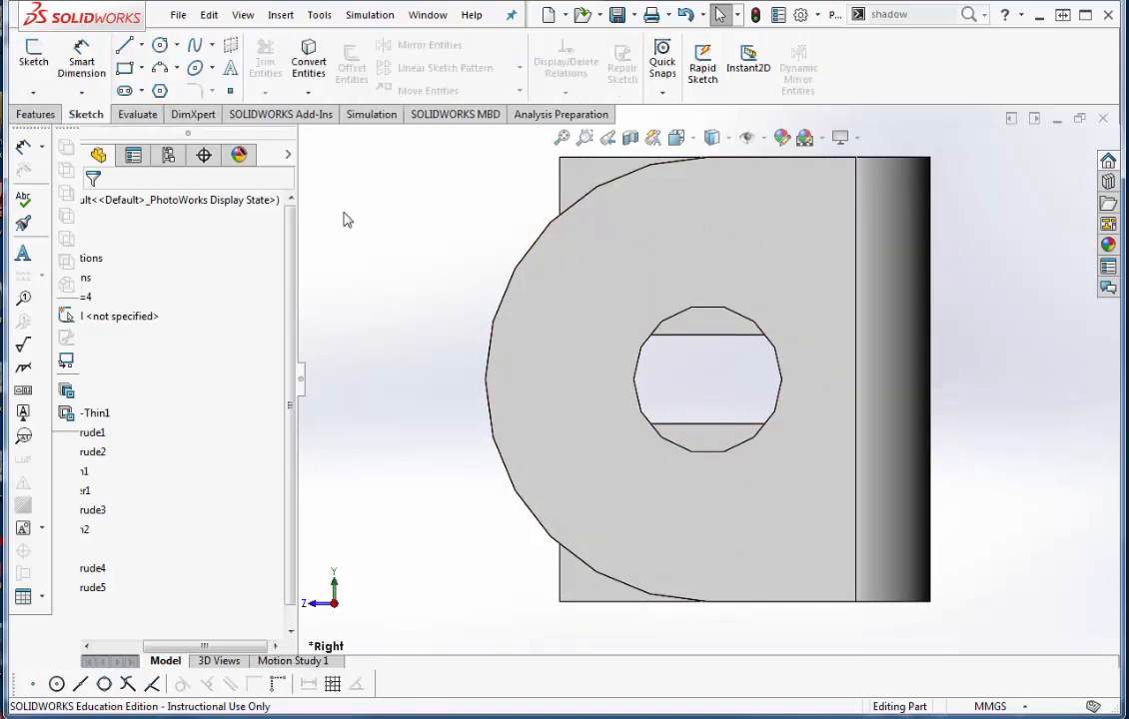
click(675, 261)
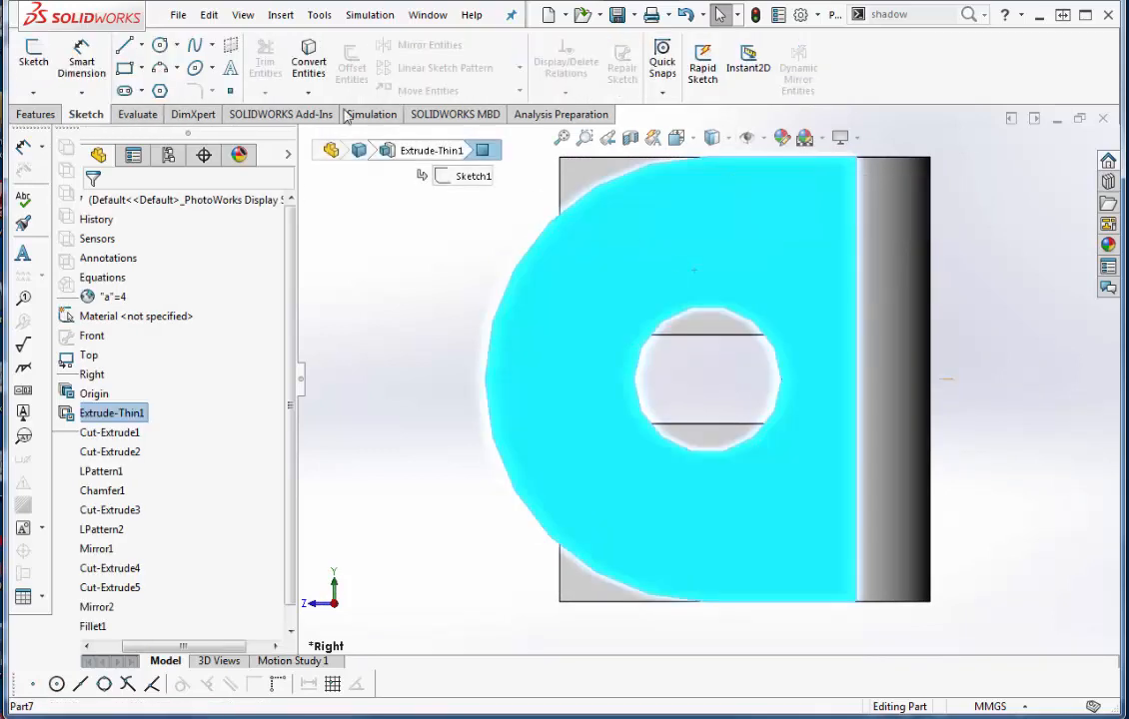
click(141, 45)
click(165, 88)
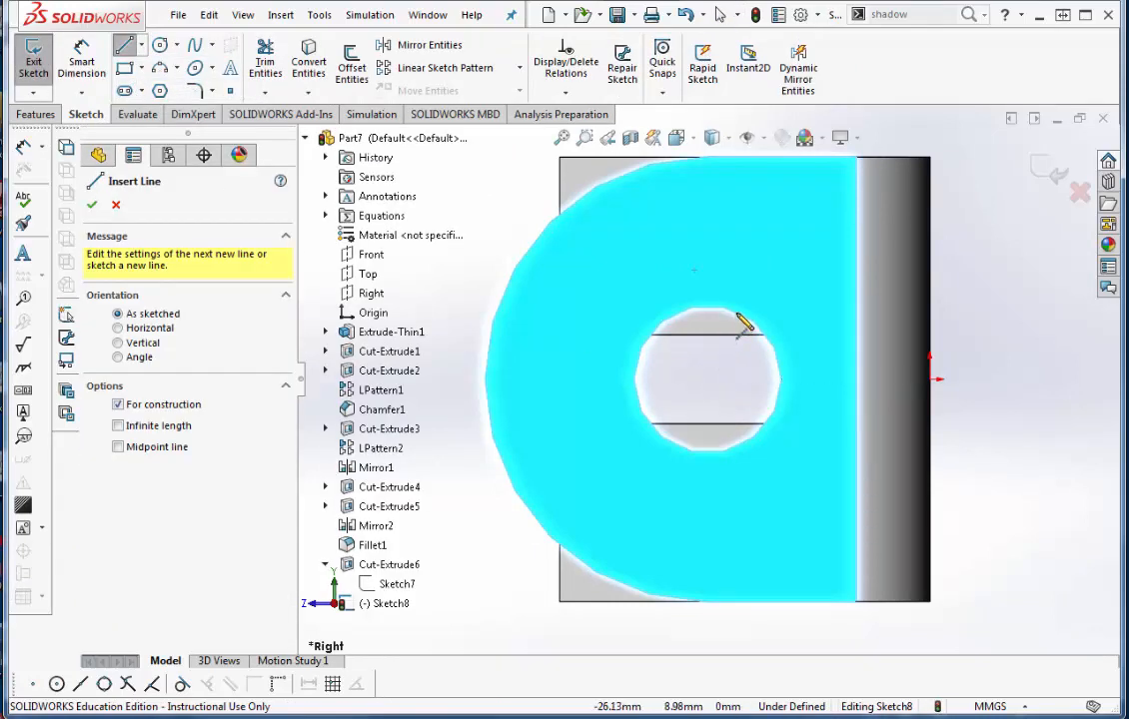
click(707, 381)
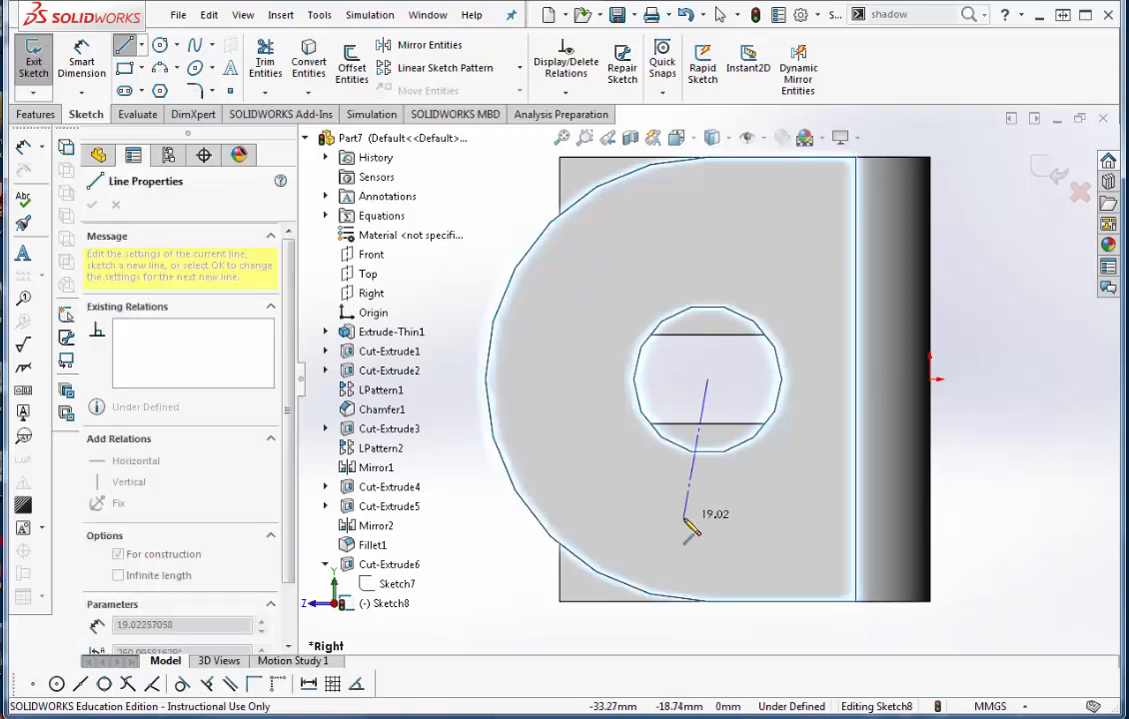
click(707, 642)
key(Escape)
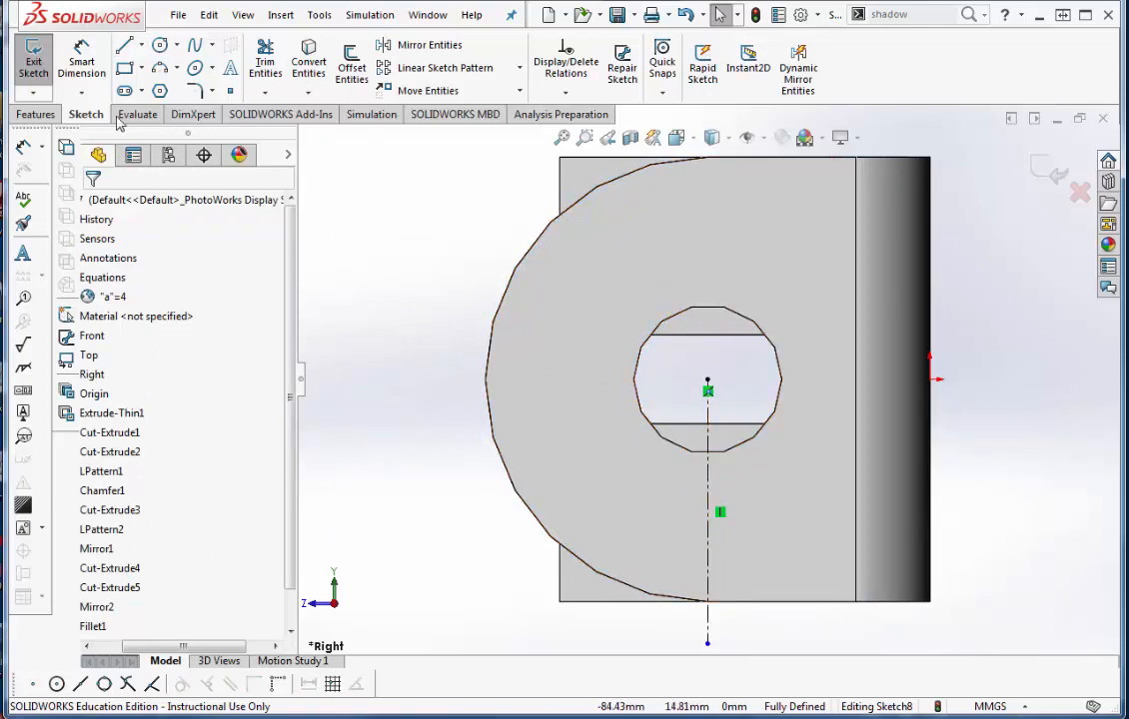
Draw a second centerline from the hole's centre, slanting down toward the rounded end and past the flange's outline.
click(138, 46)
click(116, 87)
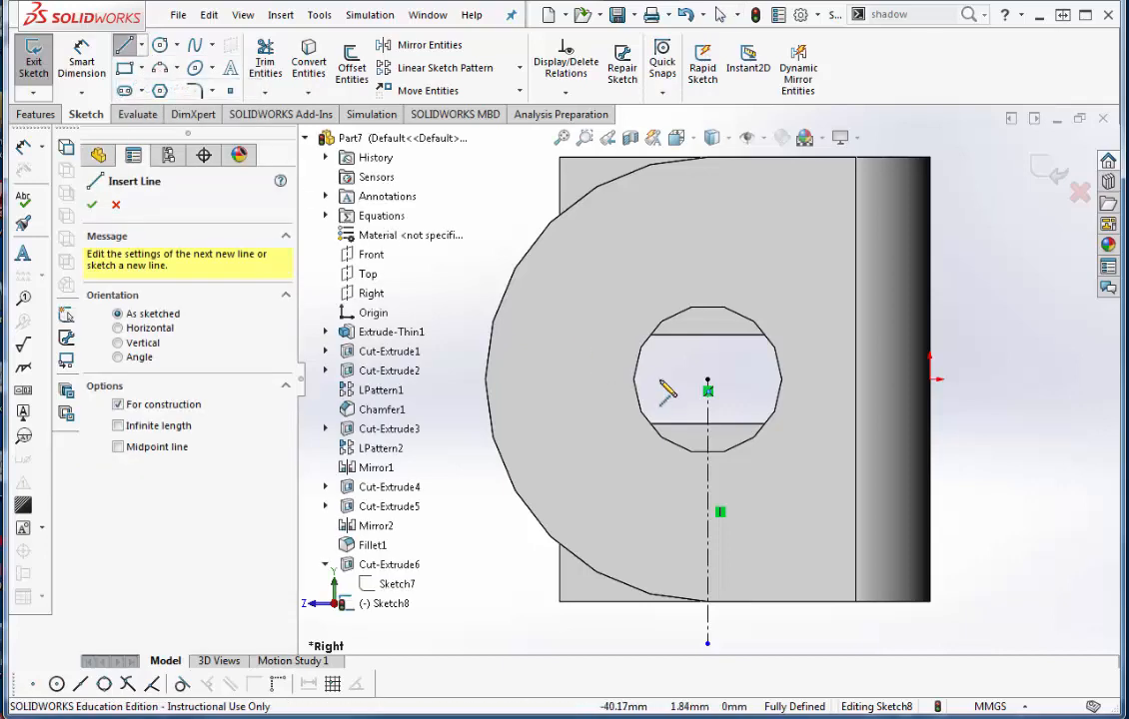
click(707, 386)
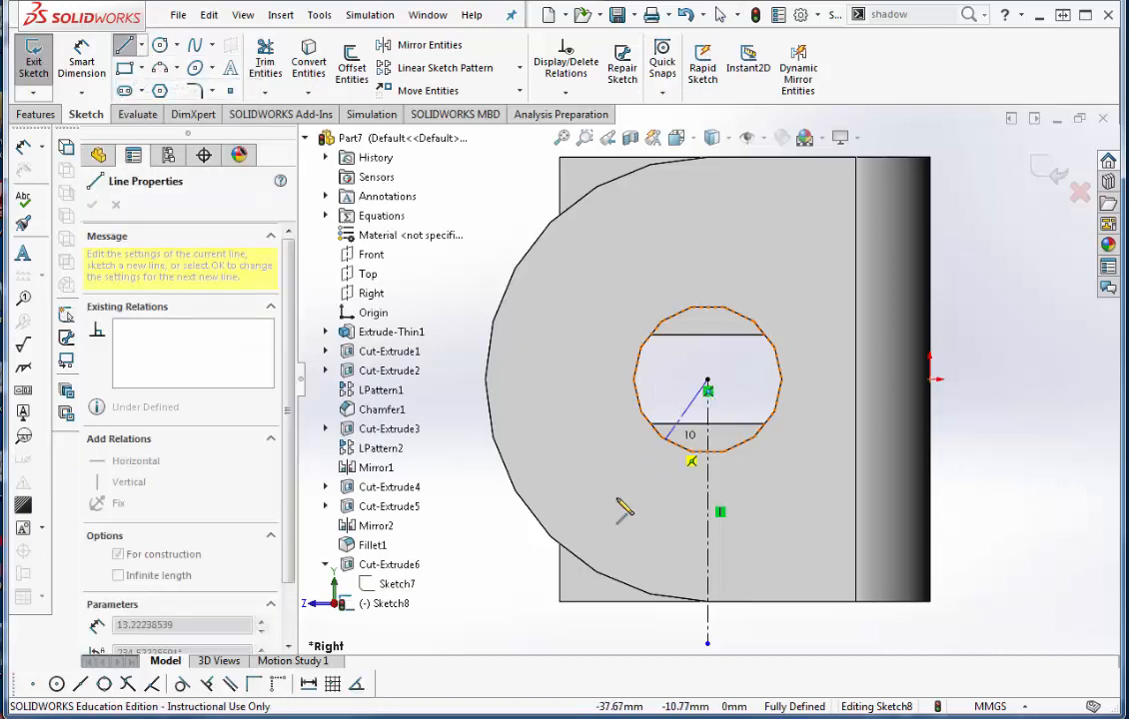
click(542, 632)
key(Escape)
Dimension the angle between the slanted and vertical centerlines at 30°.
click(82, 66)
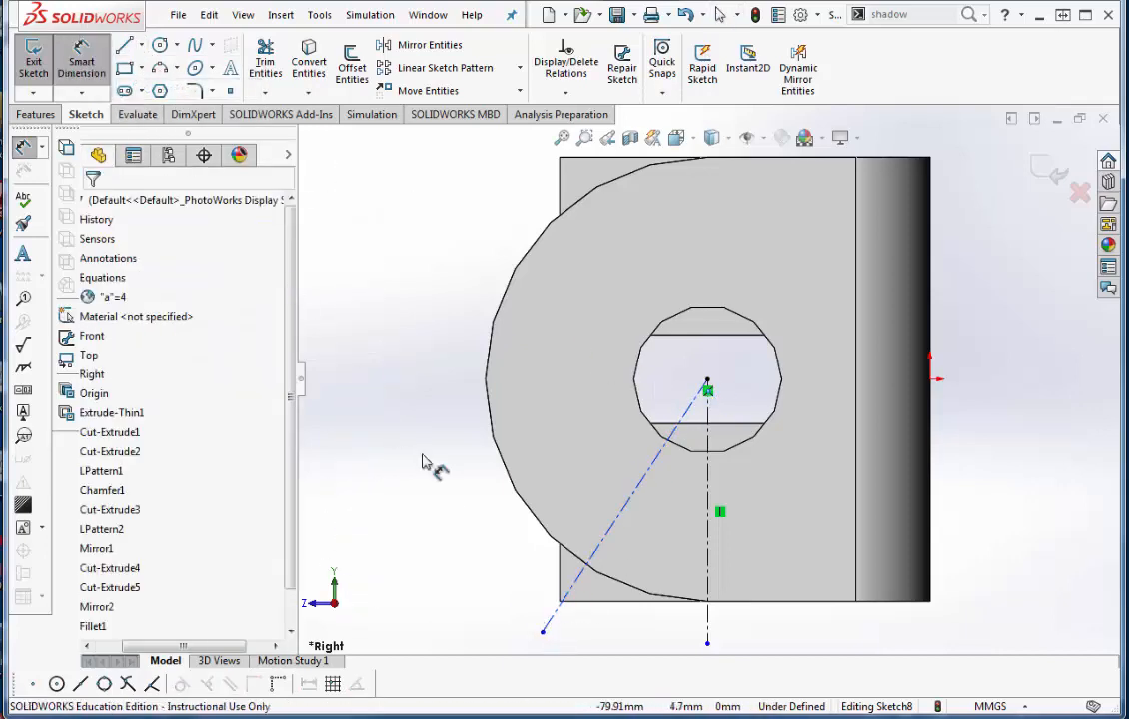
click(556, 621)
click(707, 630)
click(629, 648)
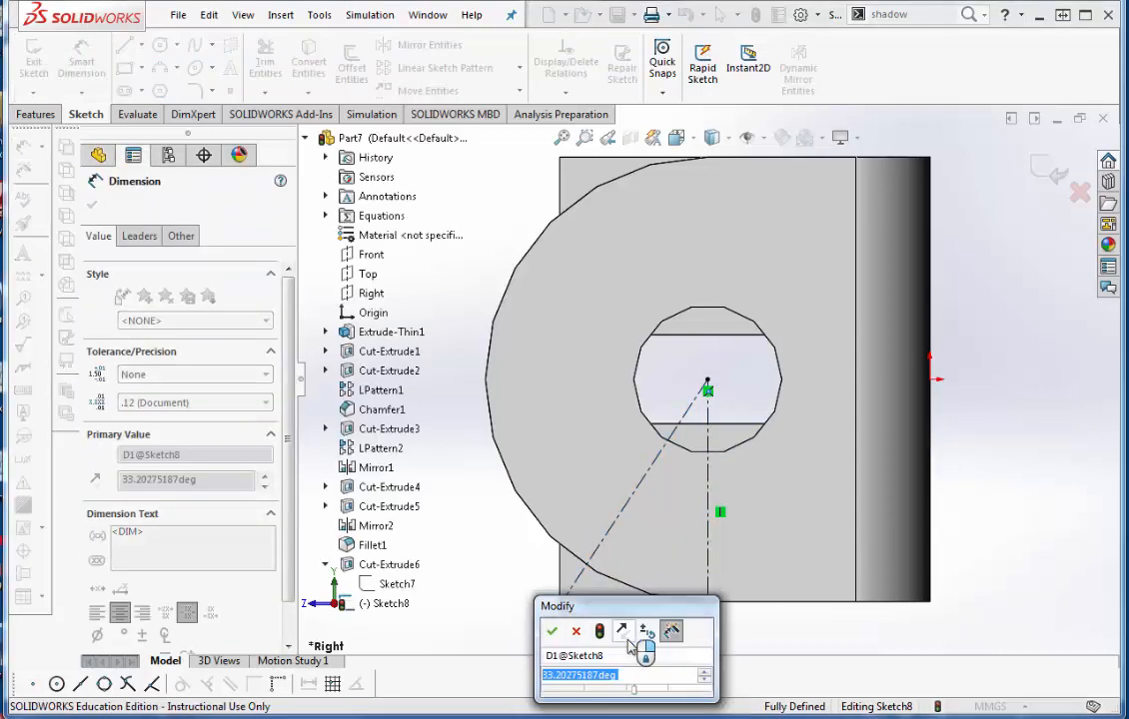
text(30)
key(Return)
key(Escape)
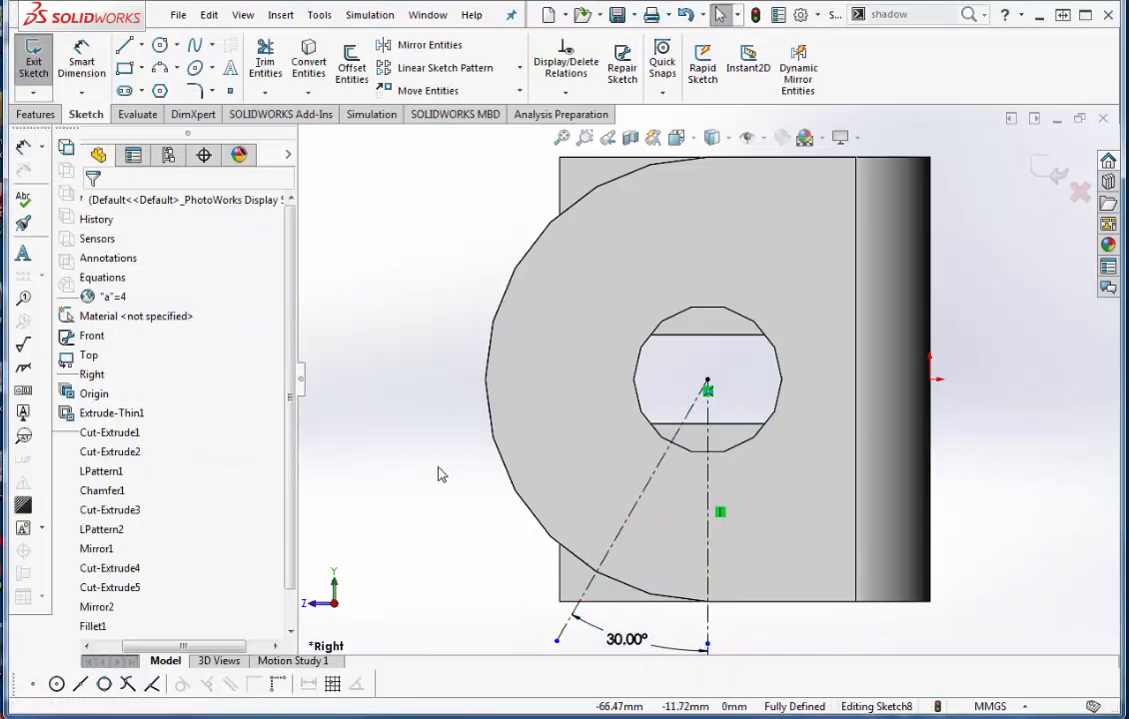
Sketch a construction circle about 36.5 mm in diameter around the flange hole, centred on the hole's centre.
click(160, 45)
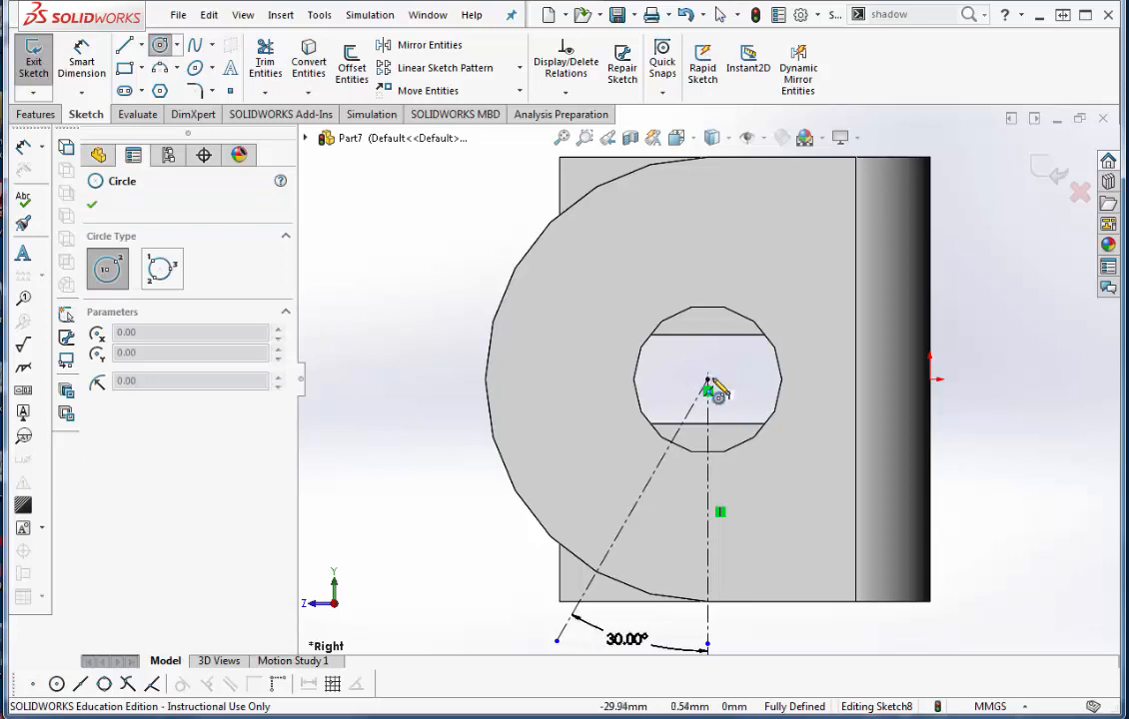
click(707, 390)
click(661, 519)
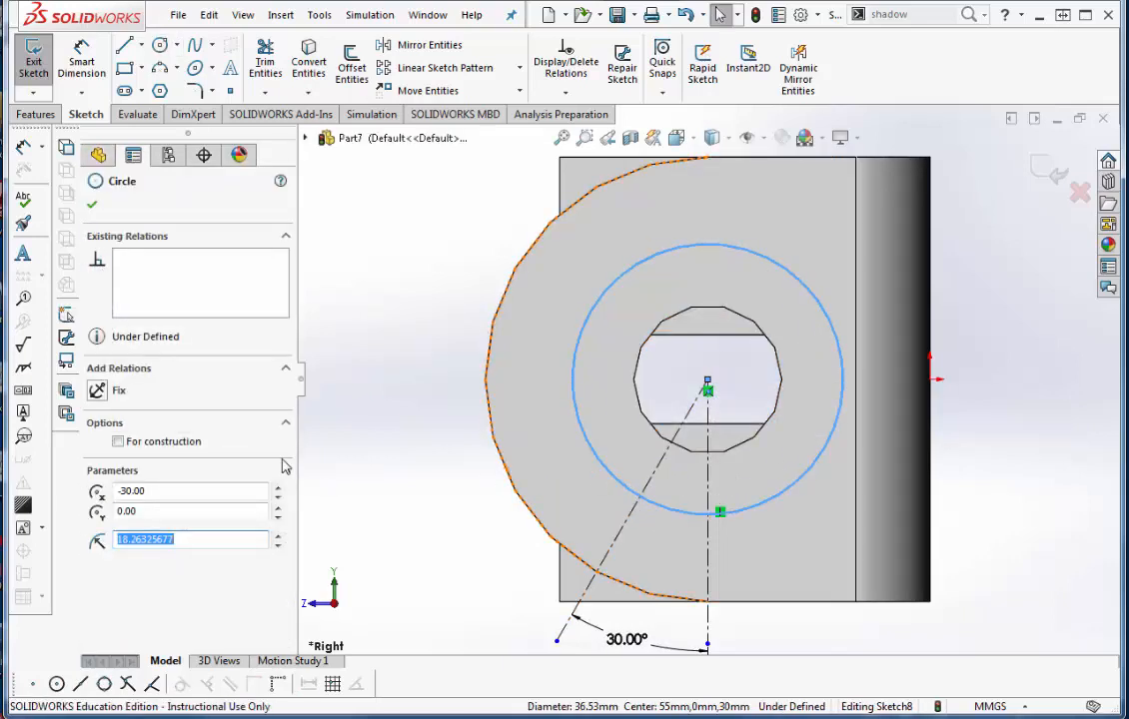
click(118, 442)
click(92, 205)
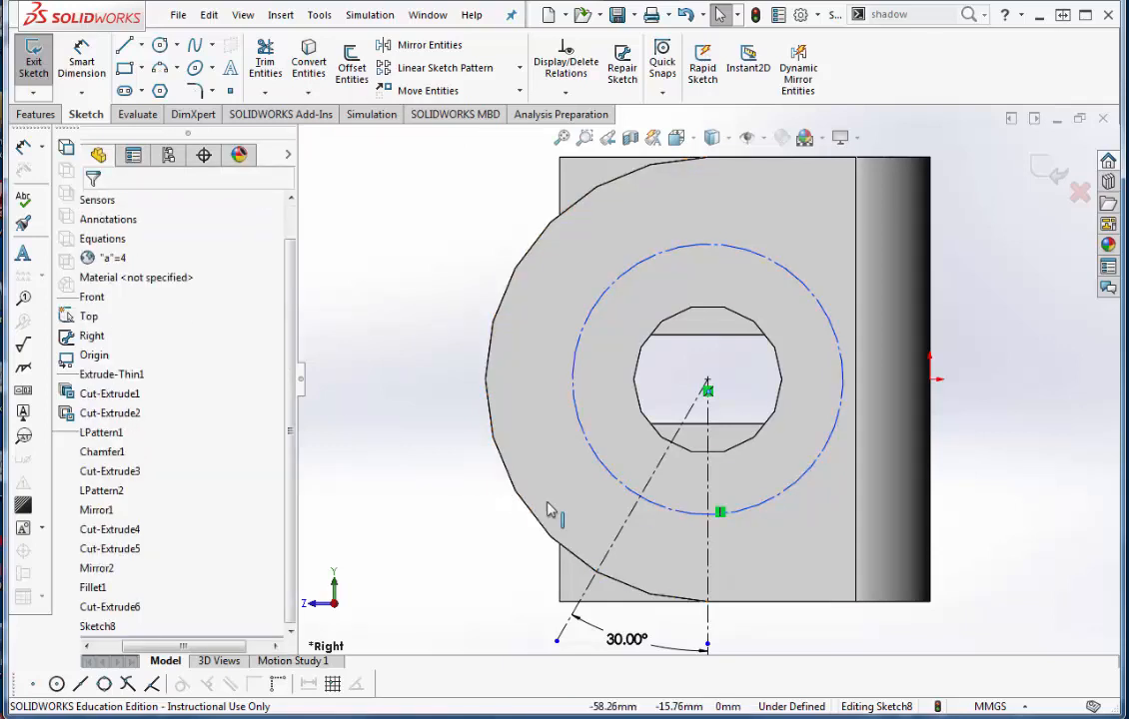
Dimension the construction circle with a diameter of 35 mm.
click(81, 60)
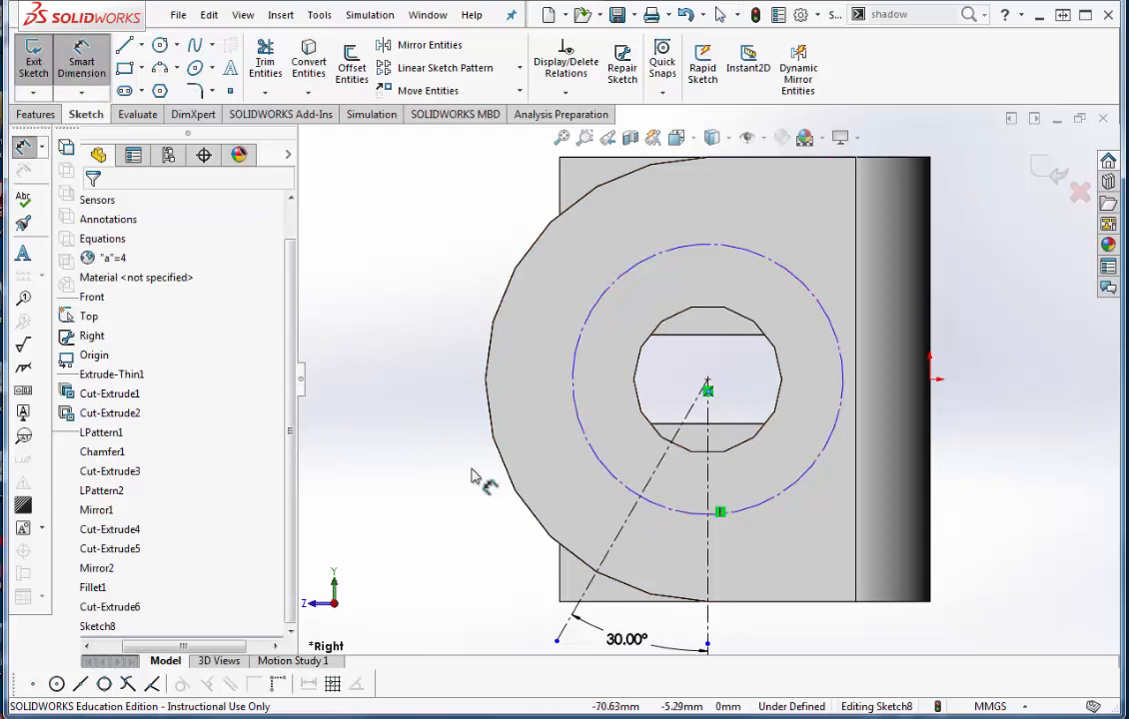
click(587, 448)
click(385, 527)
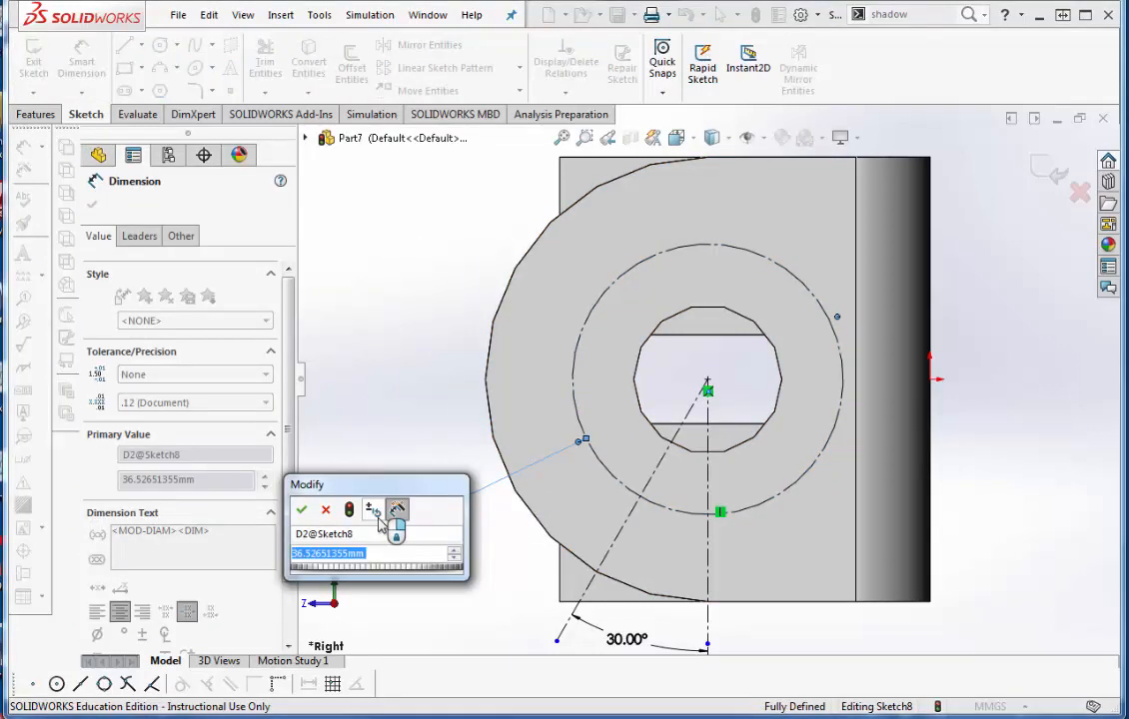
text(35)
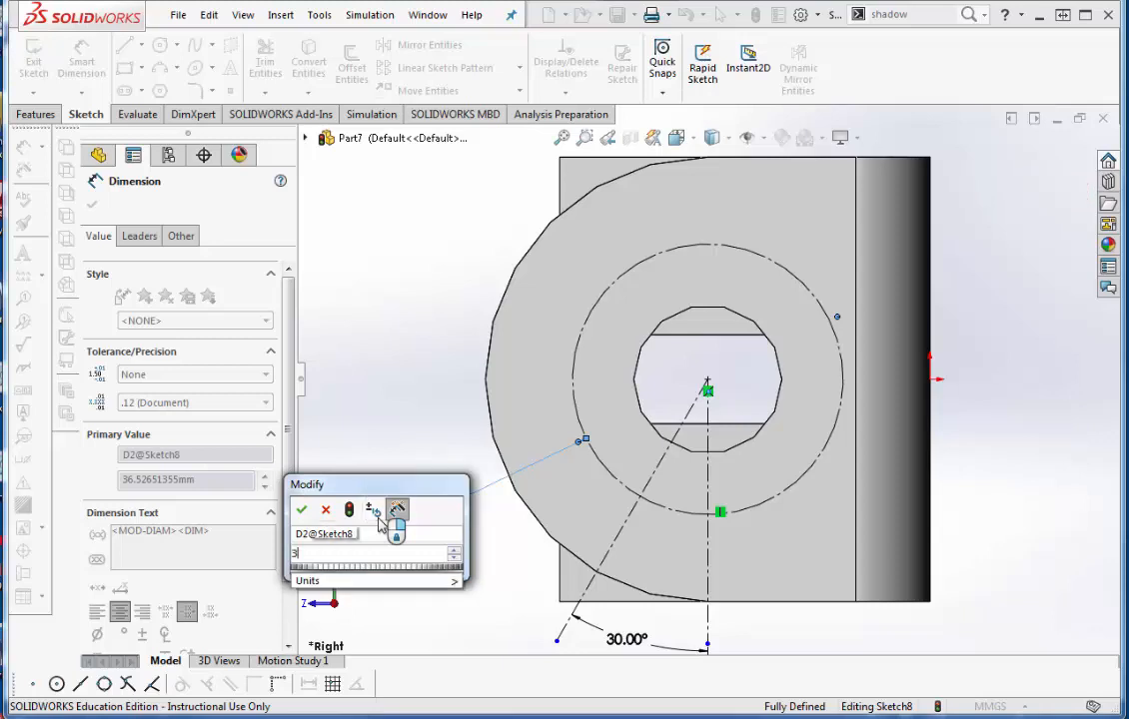
key(Return)
key(Escape)
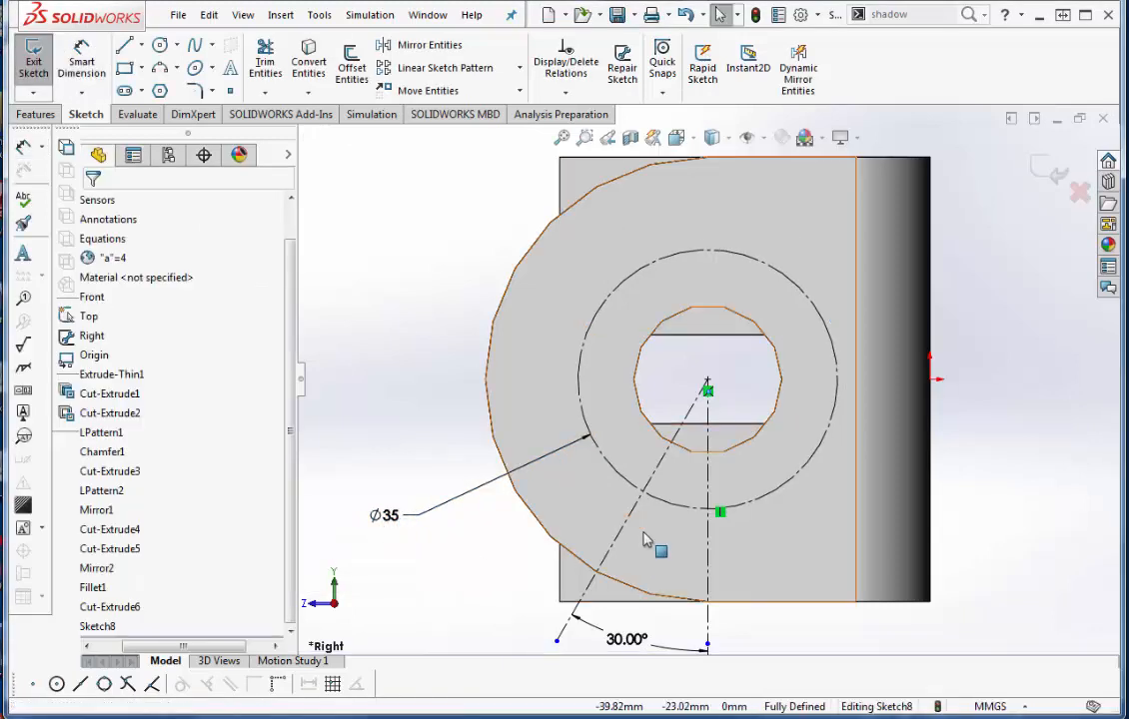
Sketch a circle with a radius of about 1.4 mm at the intersection of the slanted centerline and the construction circle, using the intersection snap.
scroll(660, 518, down, 3)
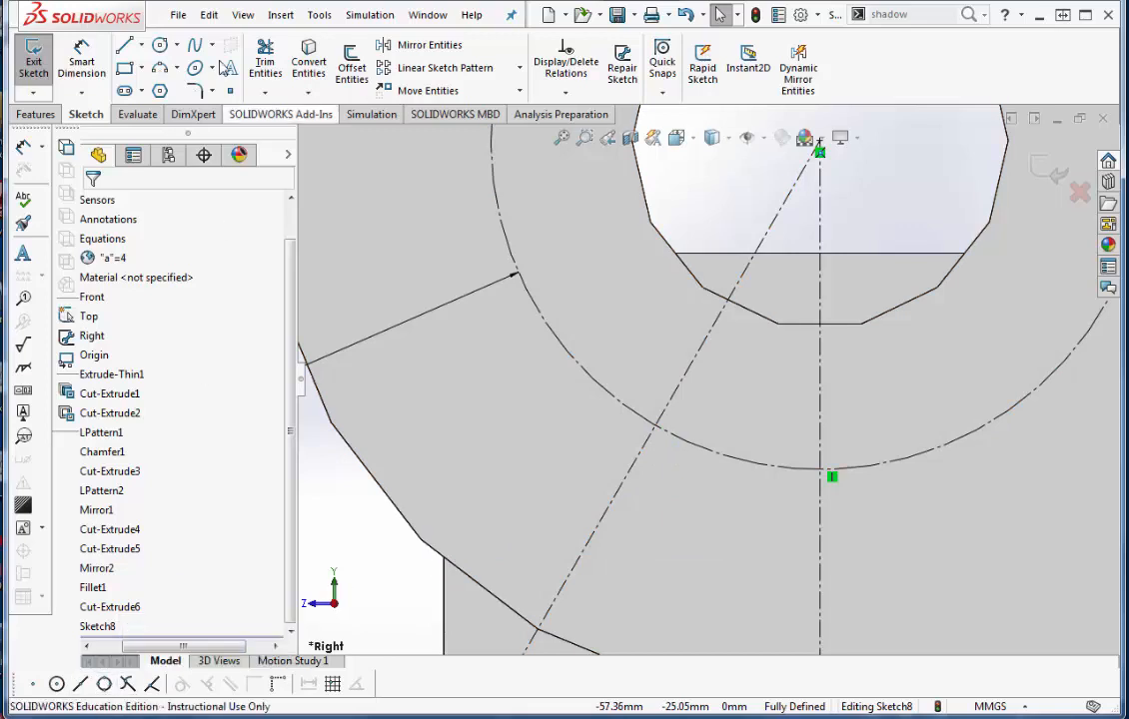
click(160, 45)
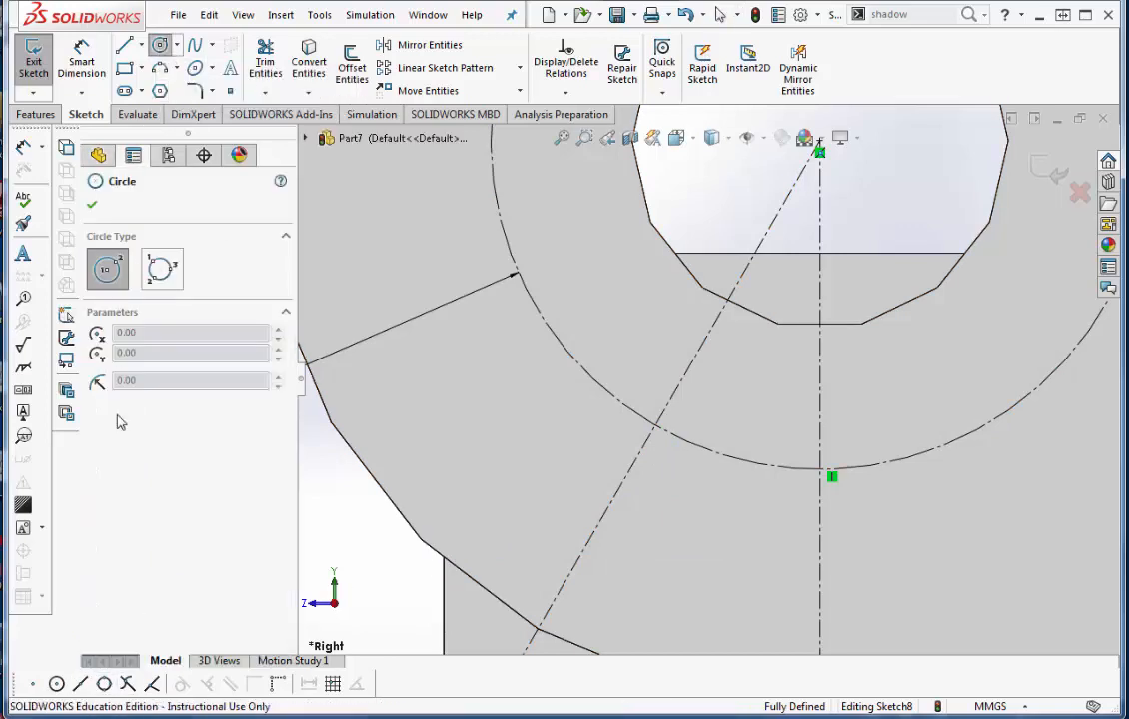
click(127, 684)
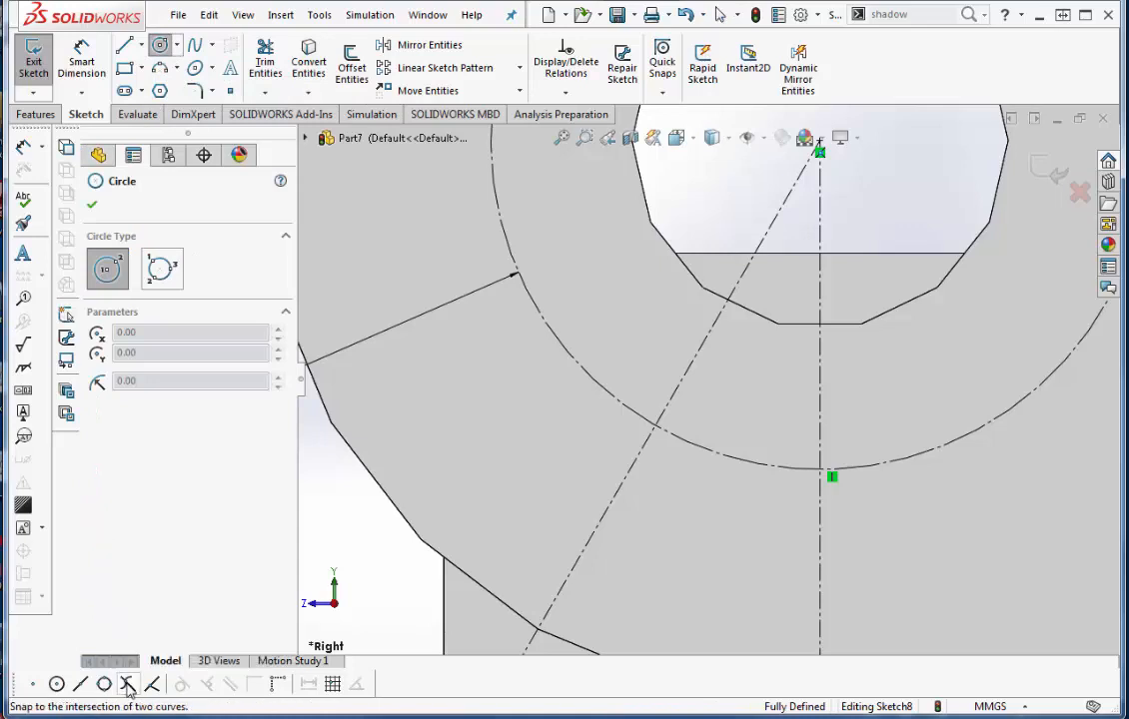
click(657, 428)
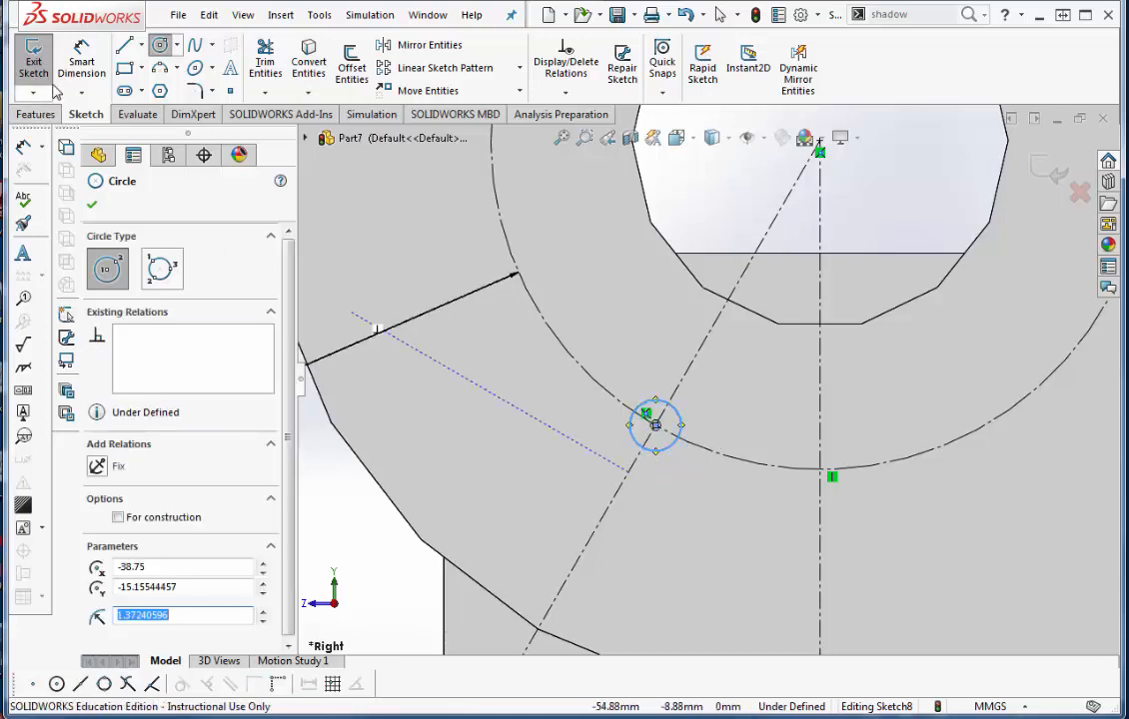
Dimension the small circle on the construction circle, linking its diameter to the global variable "a" with the equation ="a".
click(82, 60)
click(651, 446)
click(590, 463)
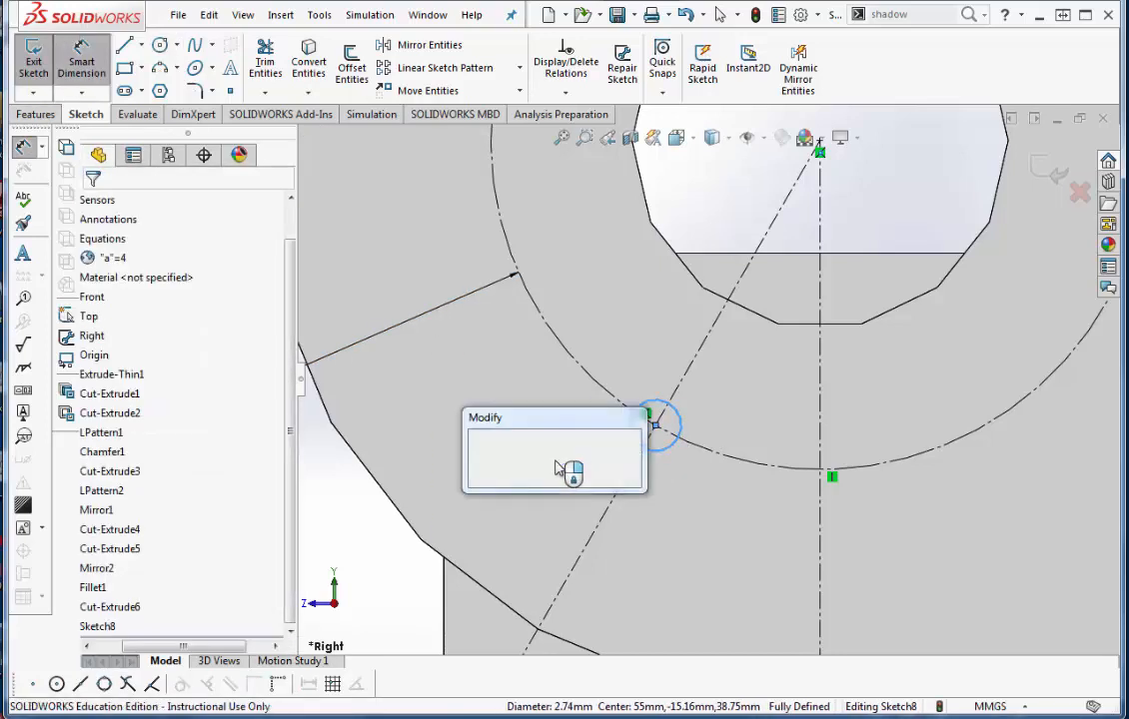
text(=)
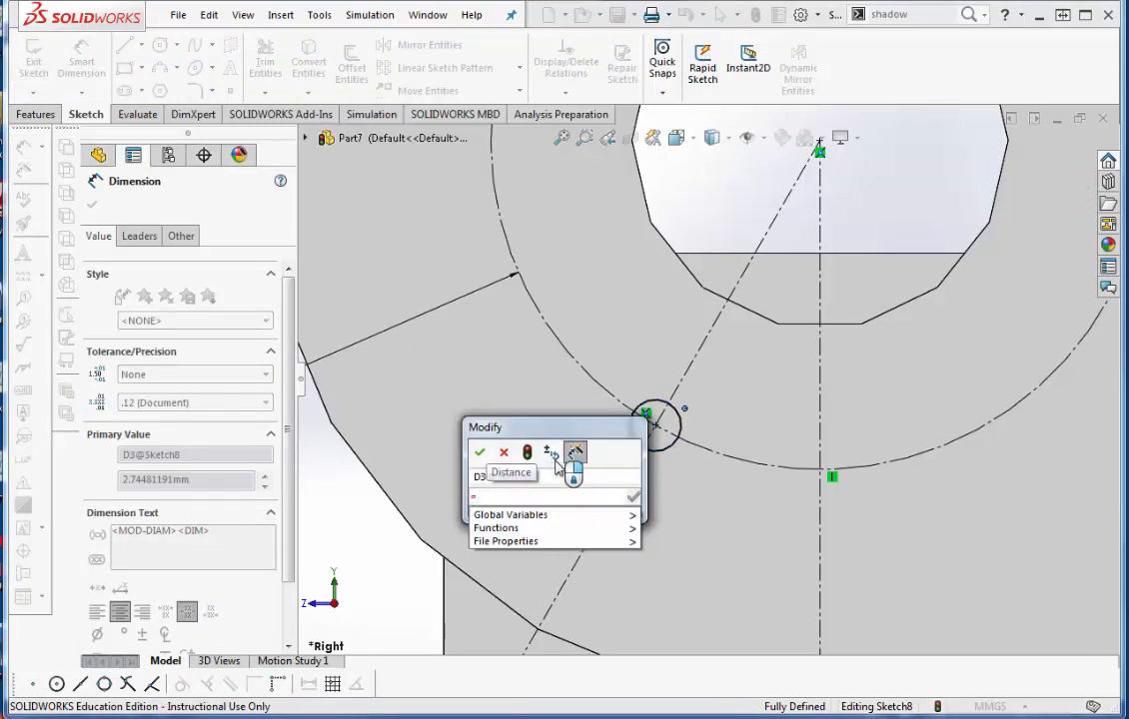
text(4)
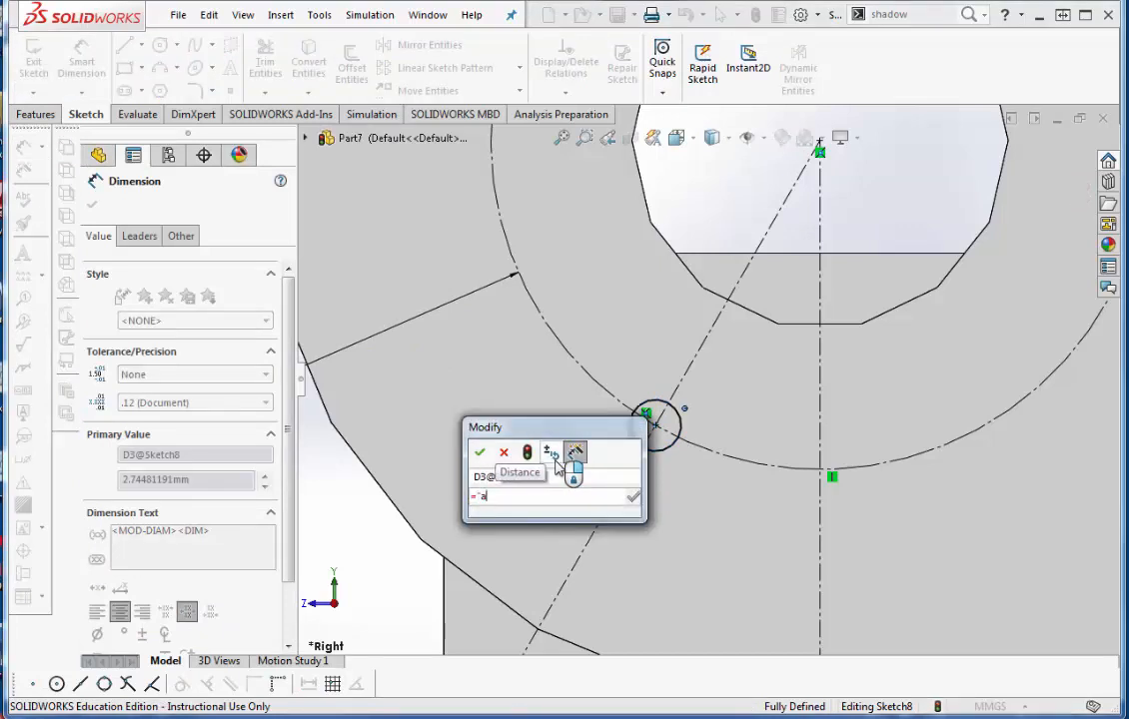
key(Return)
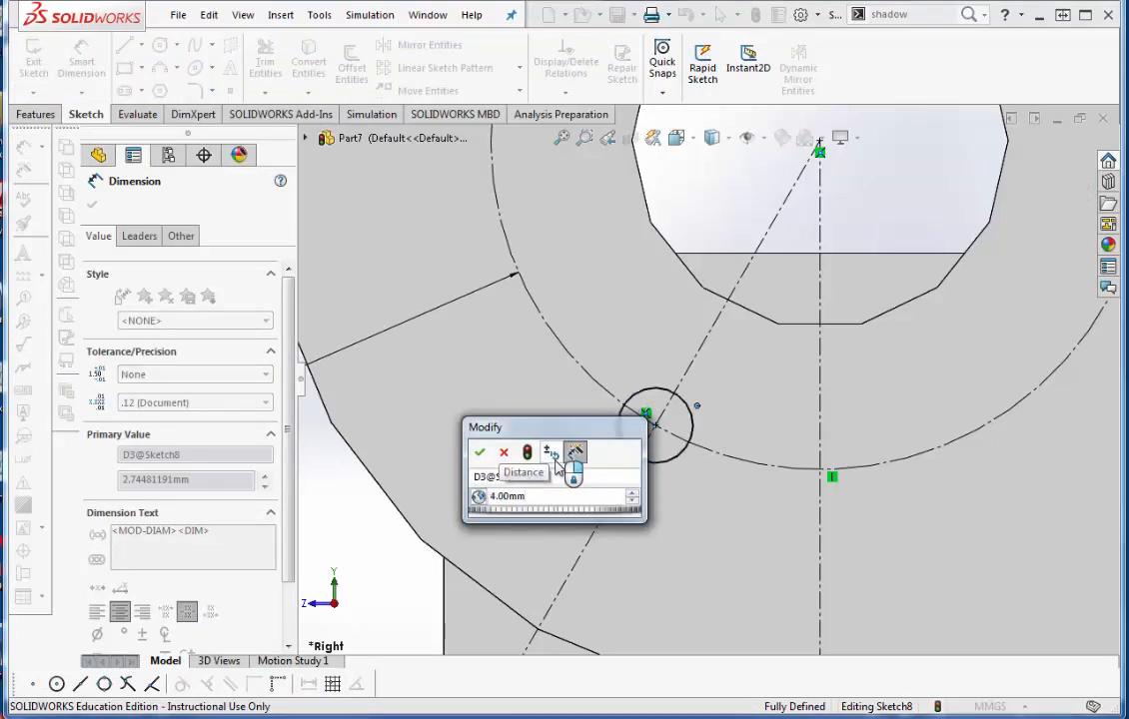
click(479, 452)
Cut the small circle through the rounded flange with an Extruded Cut using the Up To Next end condition.
key(z)
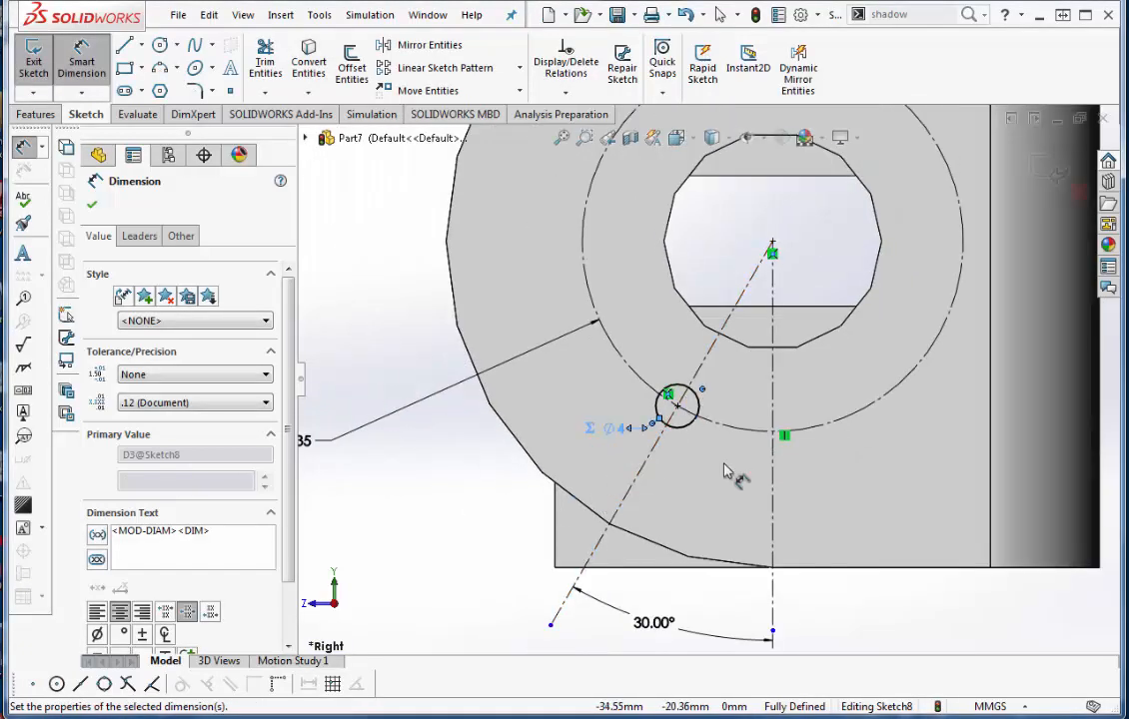
scroll(724, 464, up, 2)
middle_drag(697, 466, 732, 489)
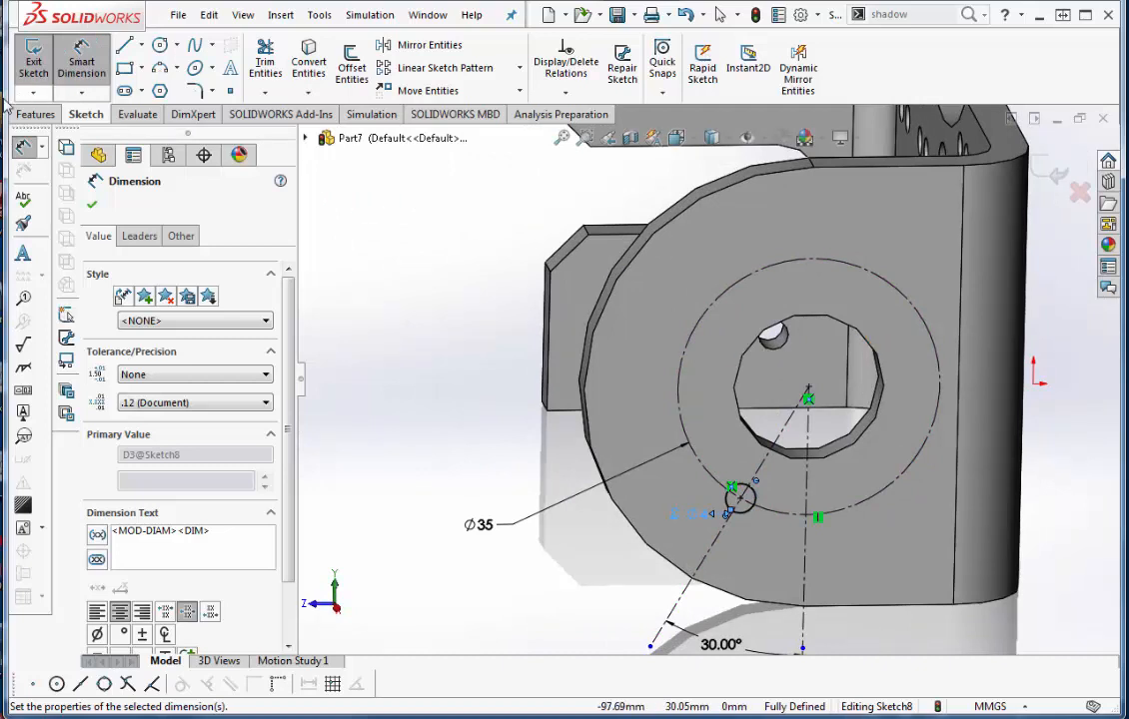
click(37, 114)
click(277, 67)
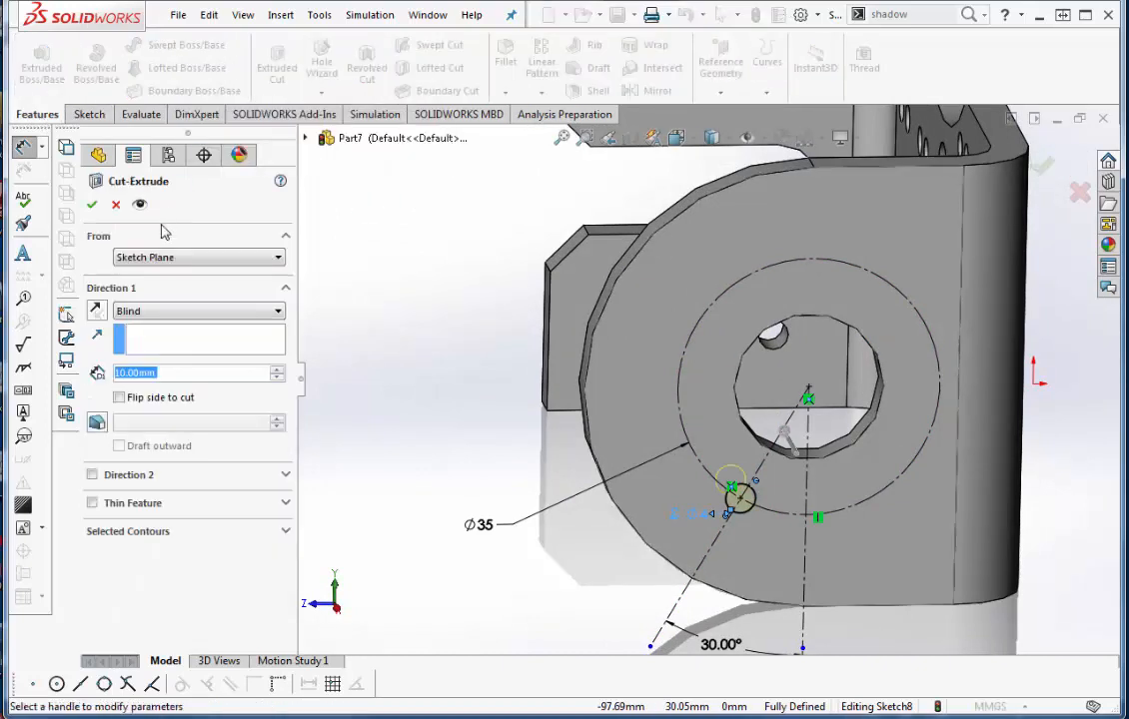
click(178, 320)
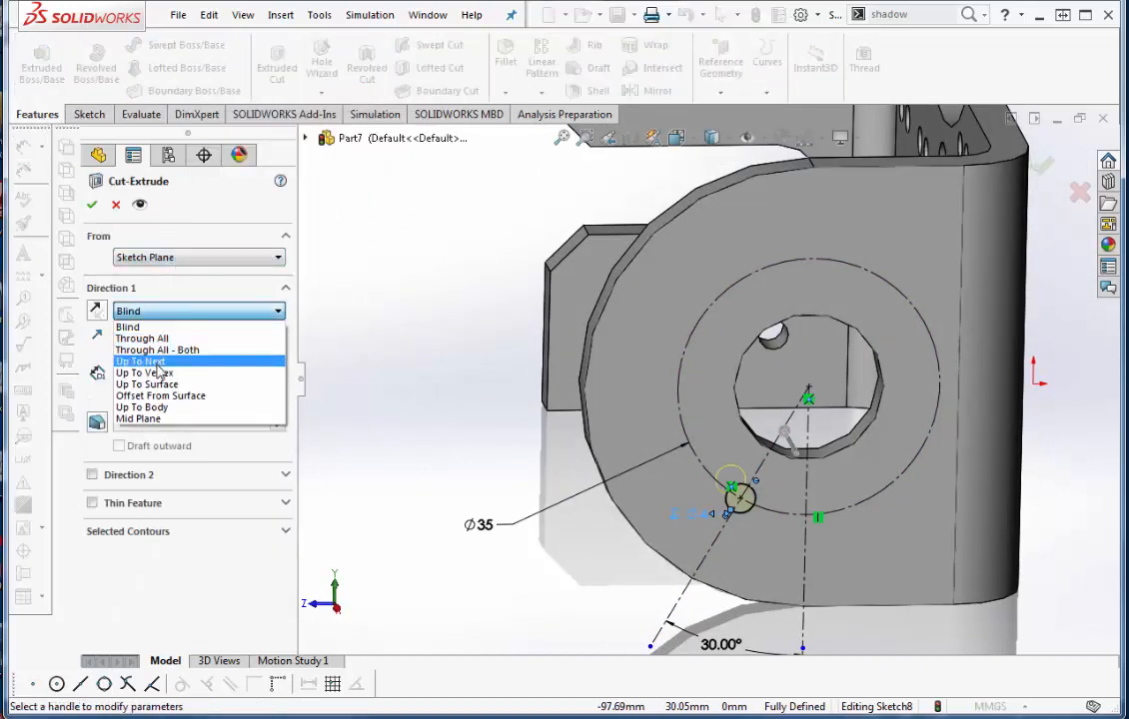
click(142, 361)
click(91, 205)
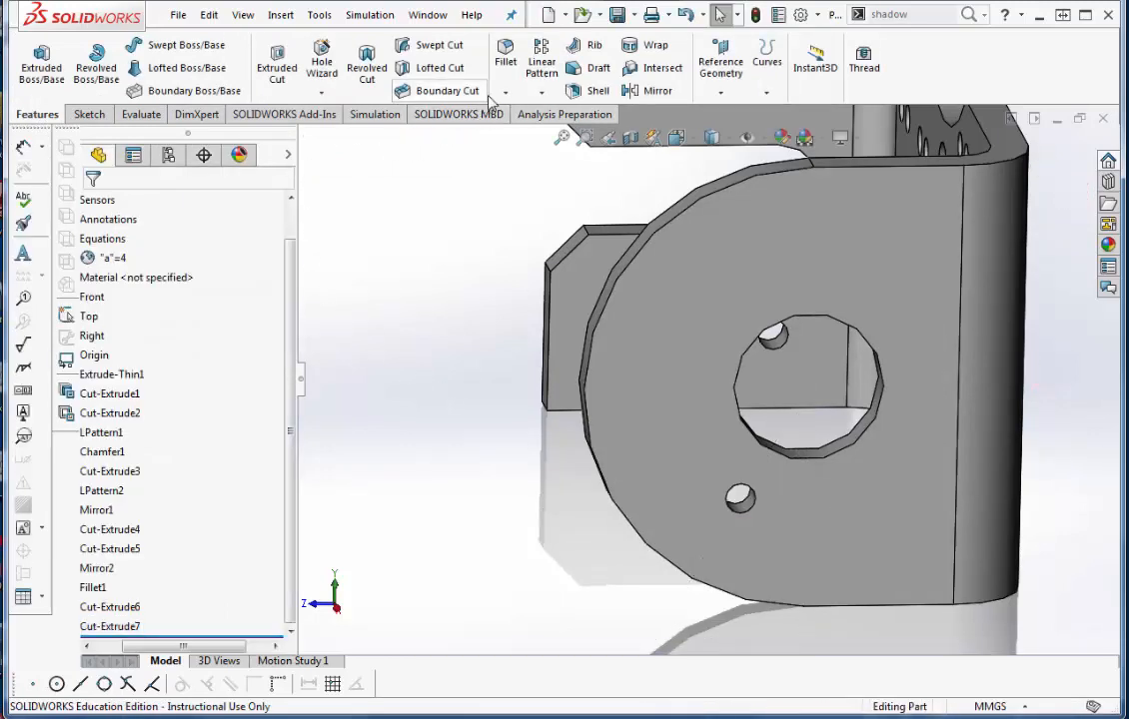
Start a circular pattern with the inner cylindrical face of the 20 mm flange hole as its rotation reference.
click(541, 92)
click(585, 135)
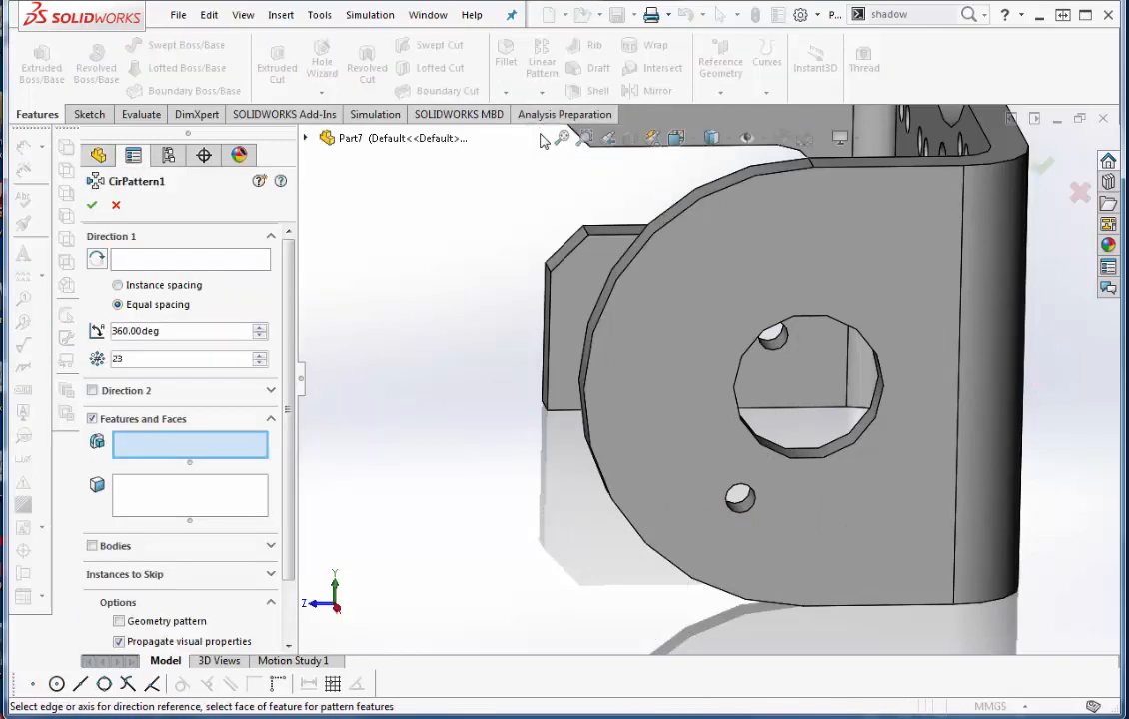
click(167, 261)
middle_drag(675, 466, 810, 433)
click(814, 427)
middle_drag(589, 551, 512, 494)
scroll(512, 493, up, 1)
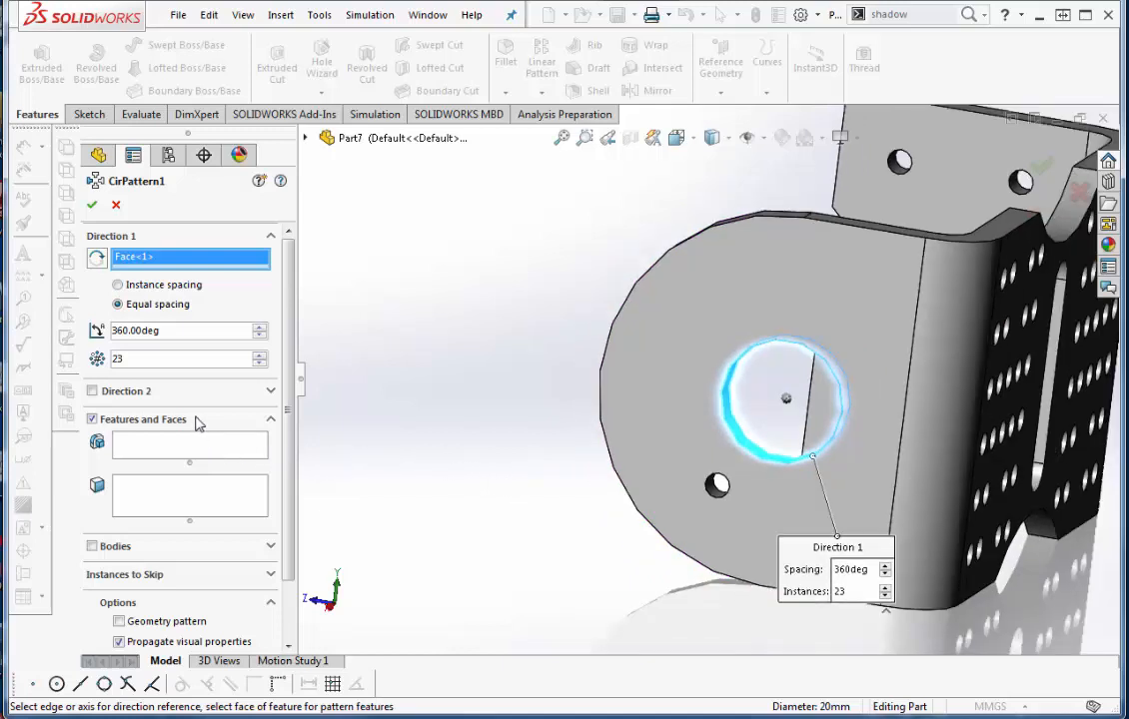
Pattern the small flange hole cut as 6 equally spaced instances over 360° around the large hole.
click(173, 449)
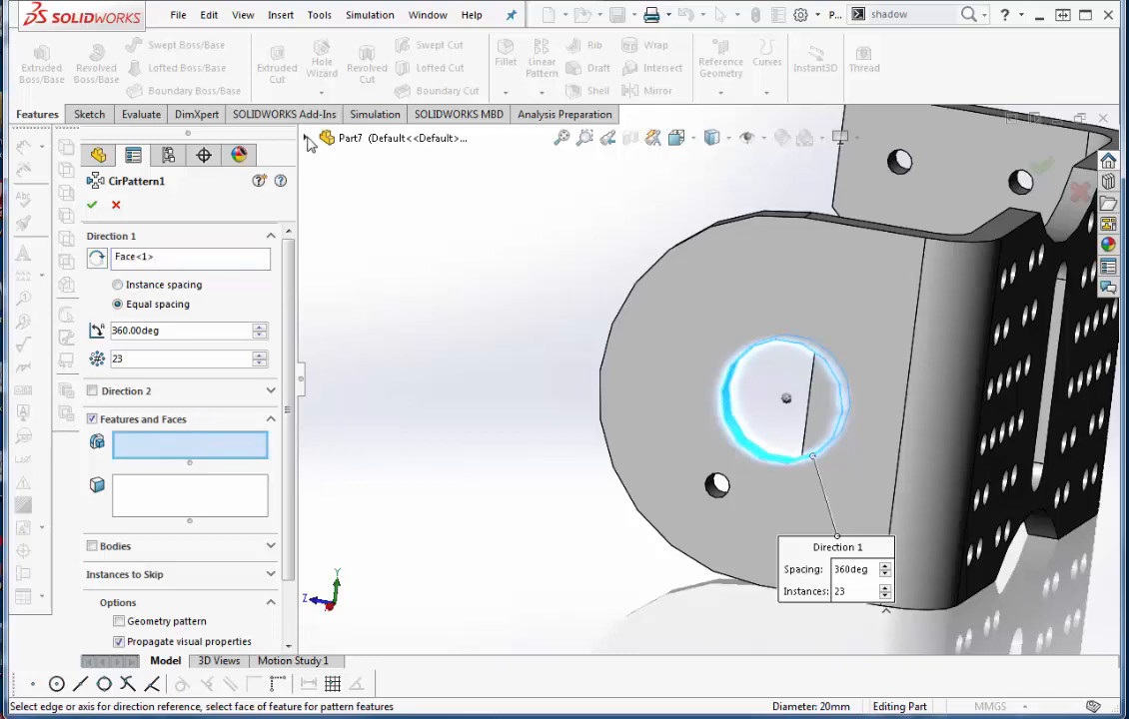
click(307, 139)
click(390, 603)
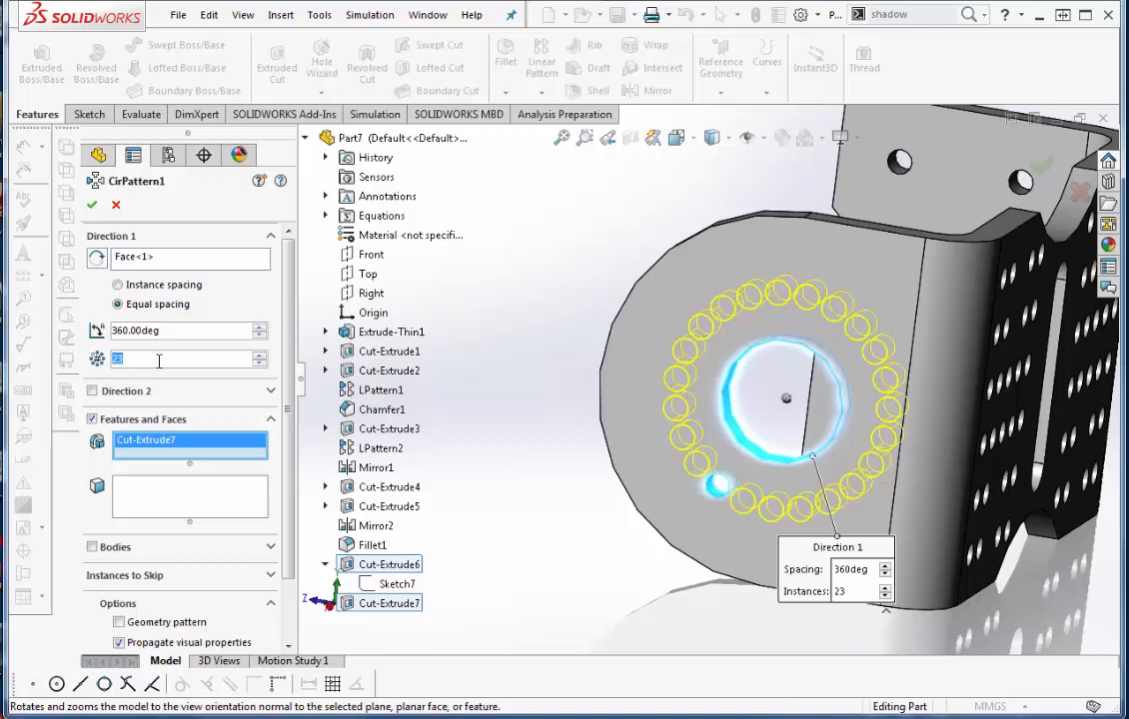
text(6)
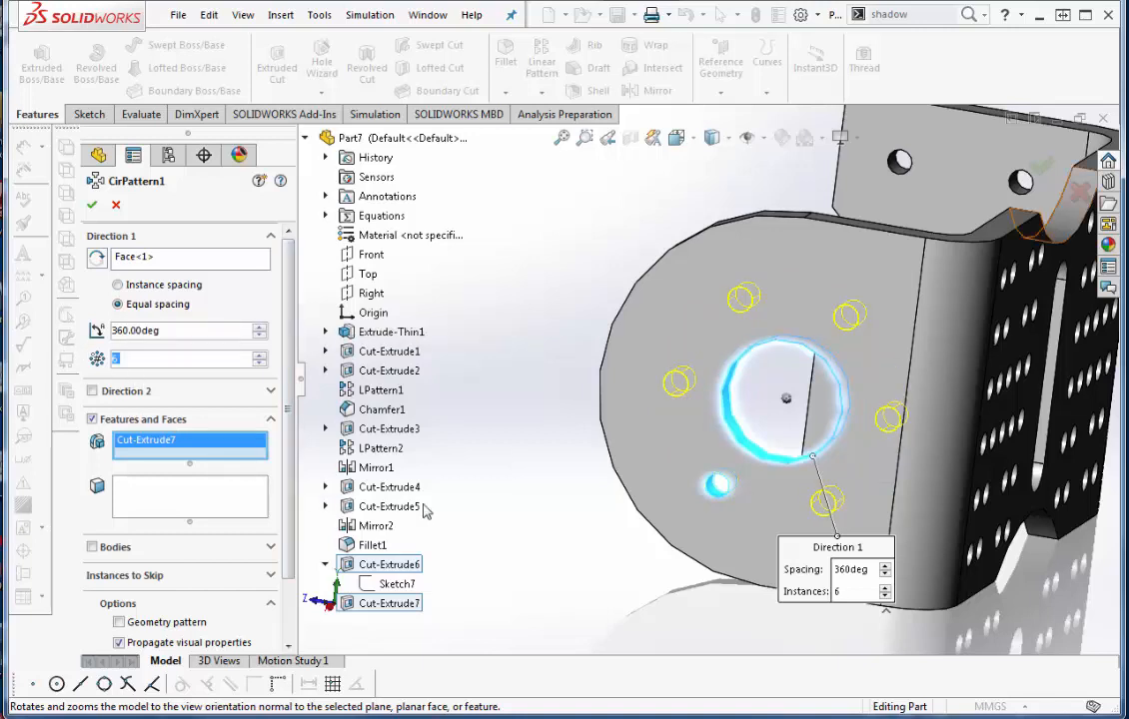
middle_drag(520, 514, 570, 496)
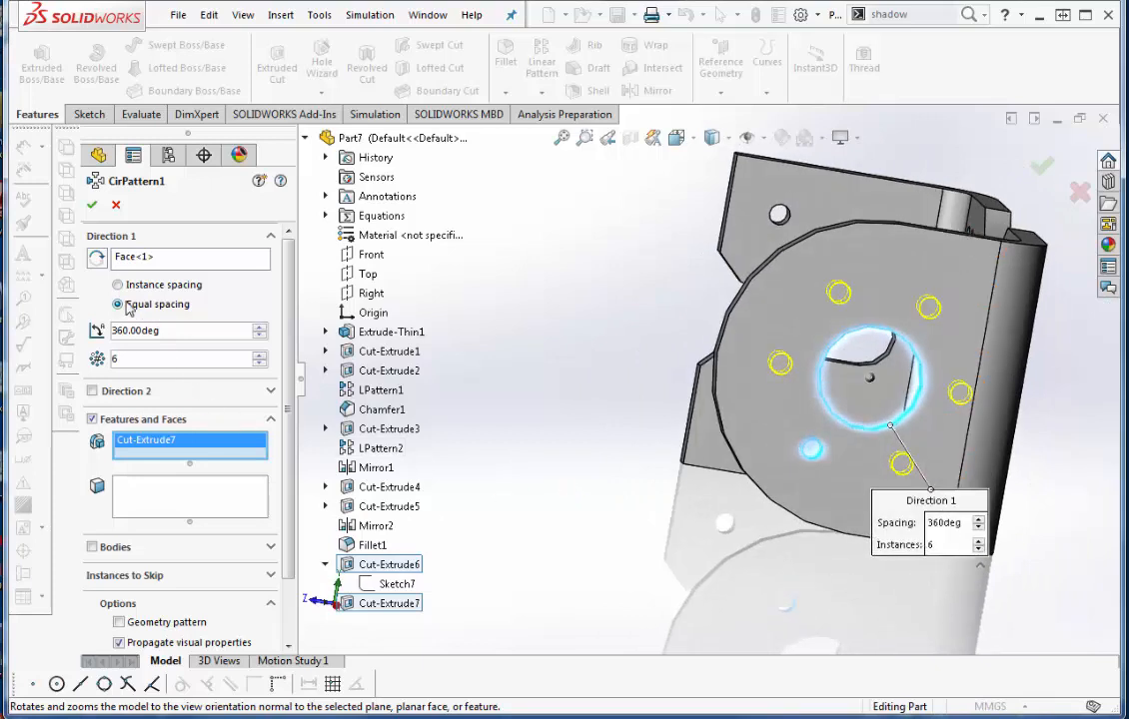
click(91, 205)
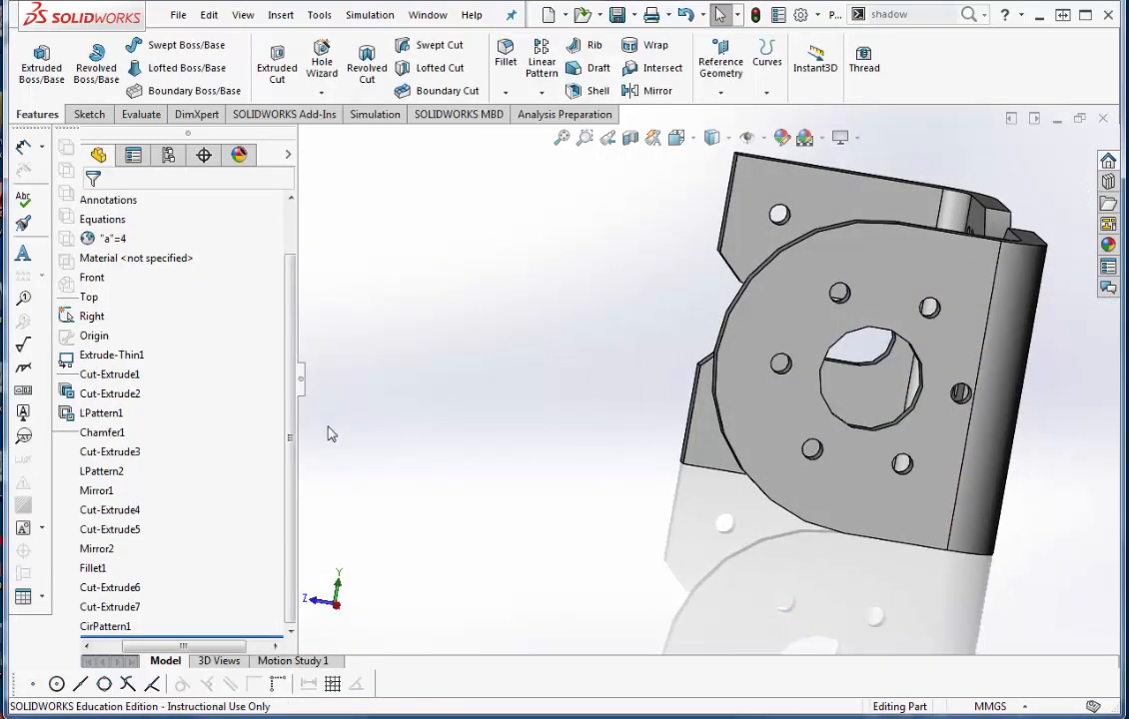
Show the part in trimetric view and assign Plain Carbon Steel as its material.
key(ctrl+7)
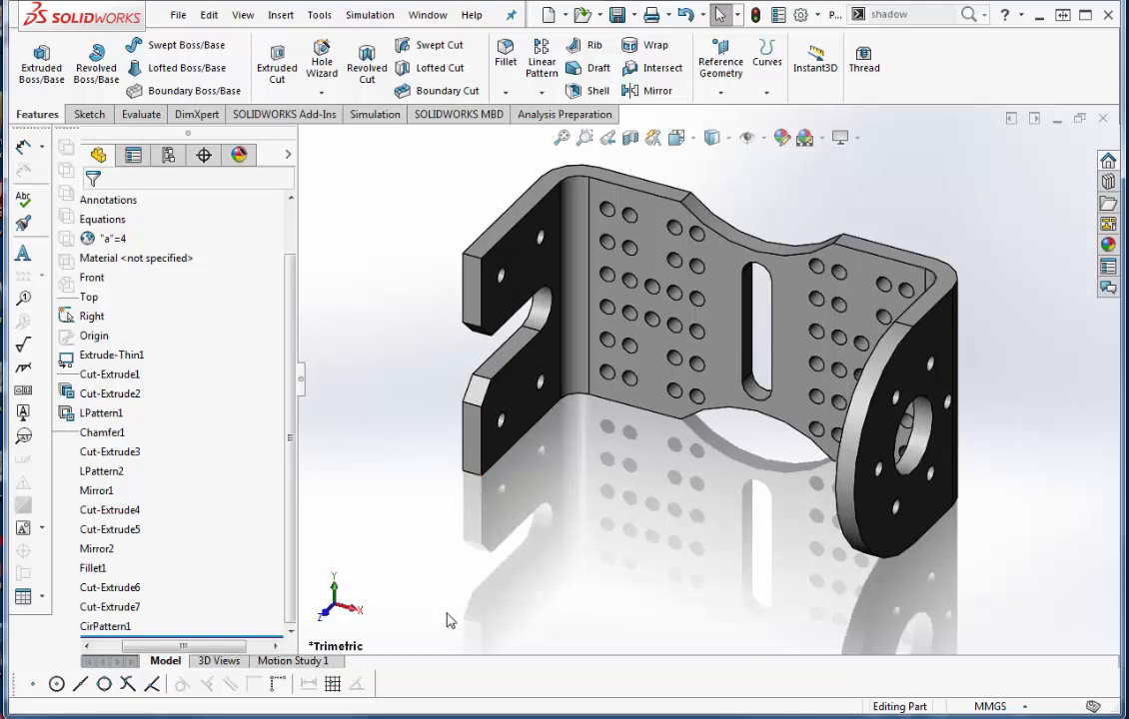
right_click(164, 260)
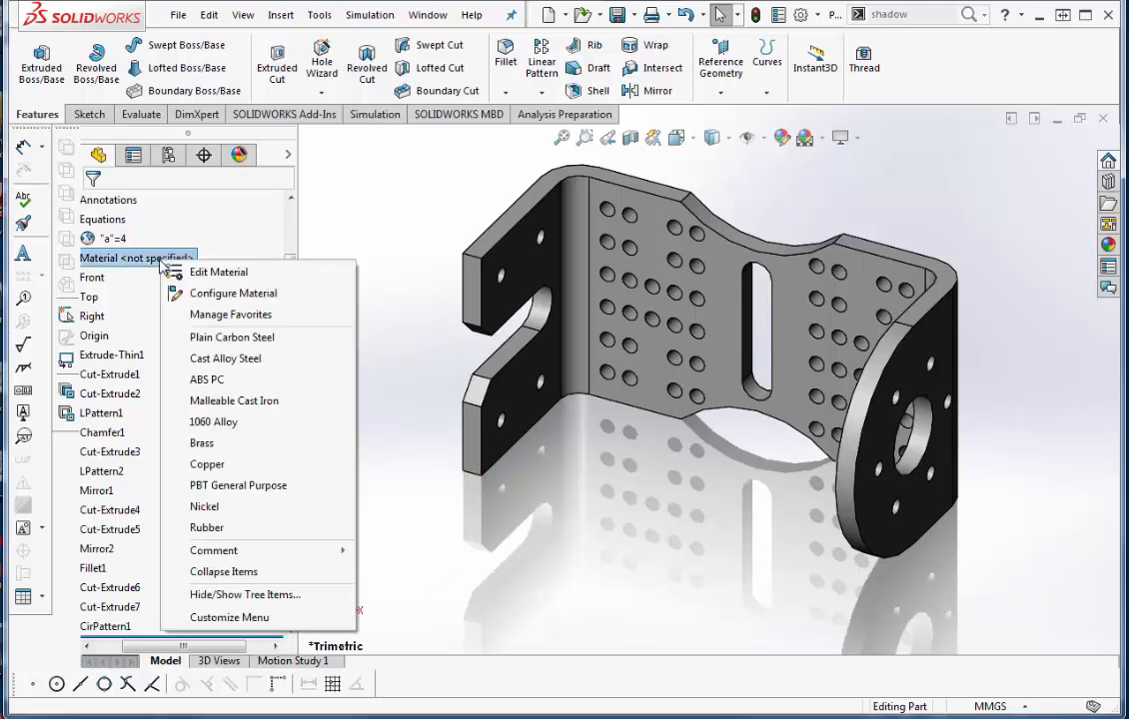
click(239, 337)
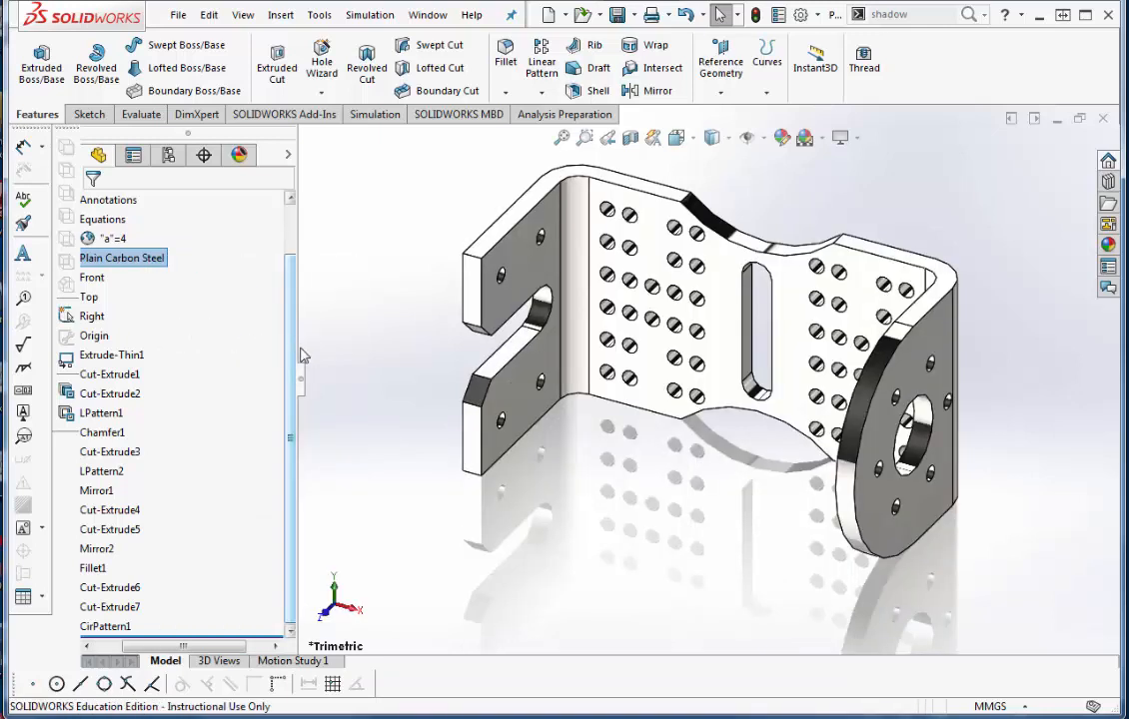
Evaluate the mass properties of the finished plate.
click(141, 114)
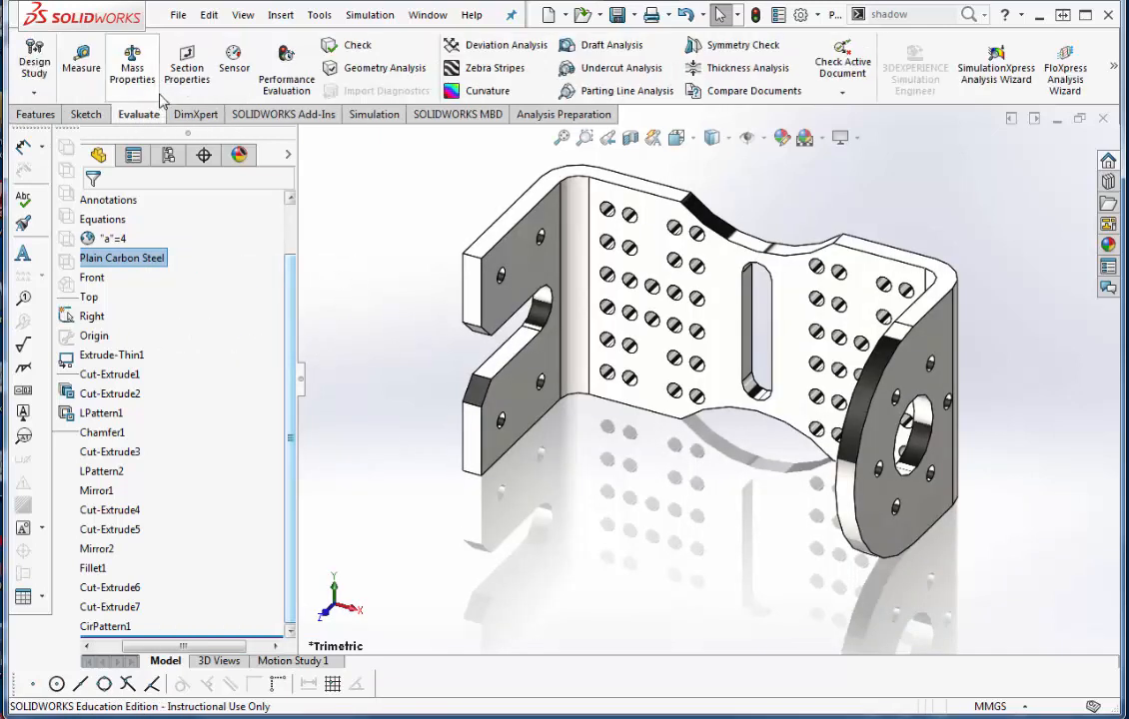
click(133, 75)
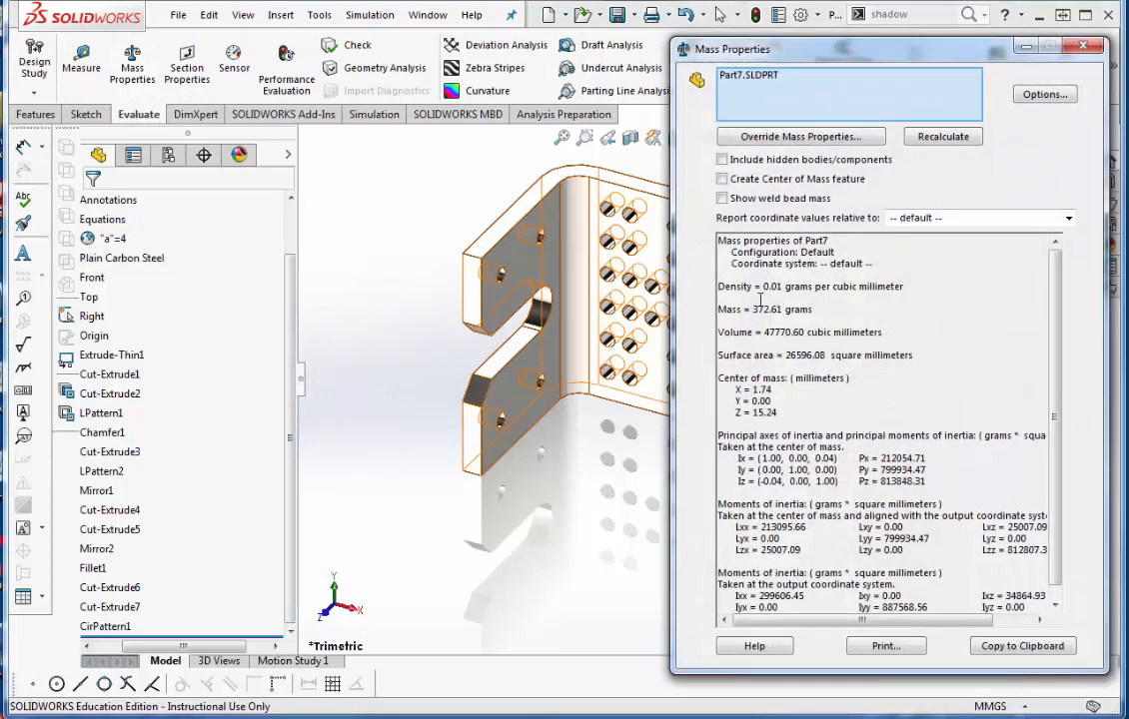